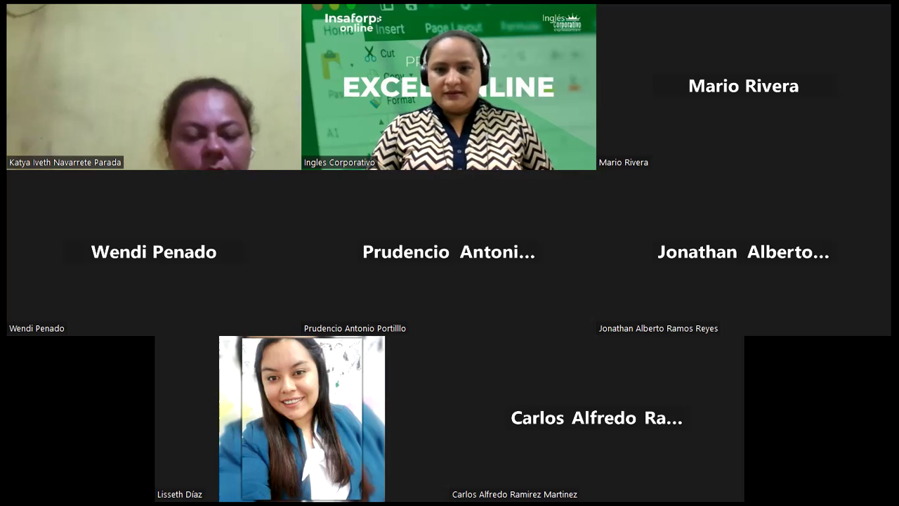
Leave Zoom's full-screen gallery to reveal the '2.2 - Uso de referencias en Excel' course page.
key("alt+Tab")
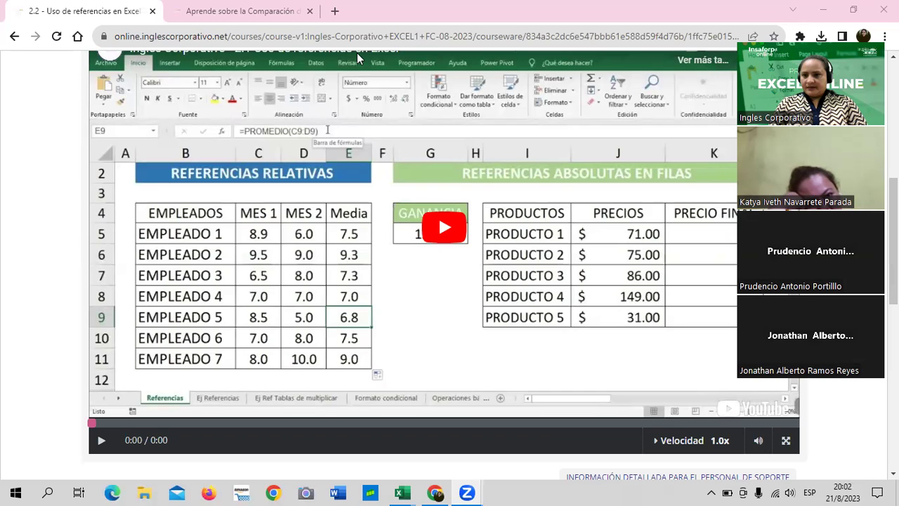
scroll(346, 420, "up", 2)
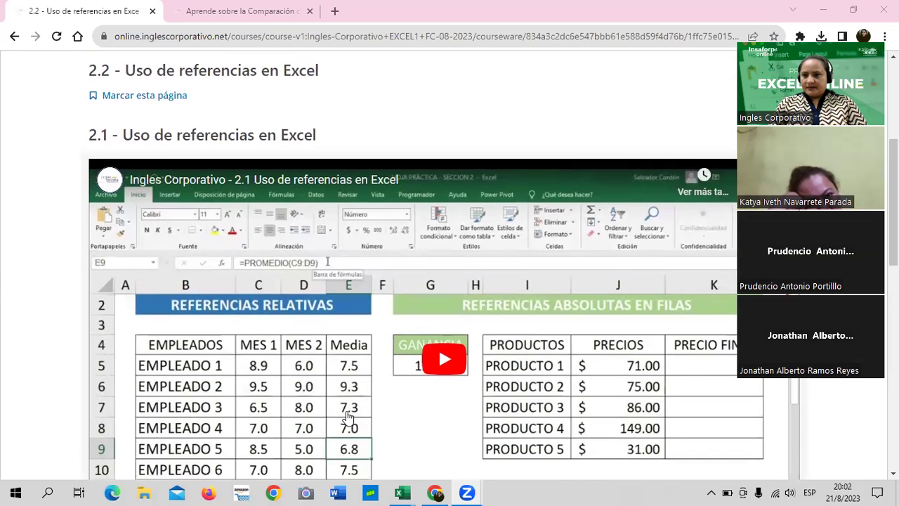
scroll(346, 417, "up", 1)
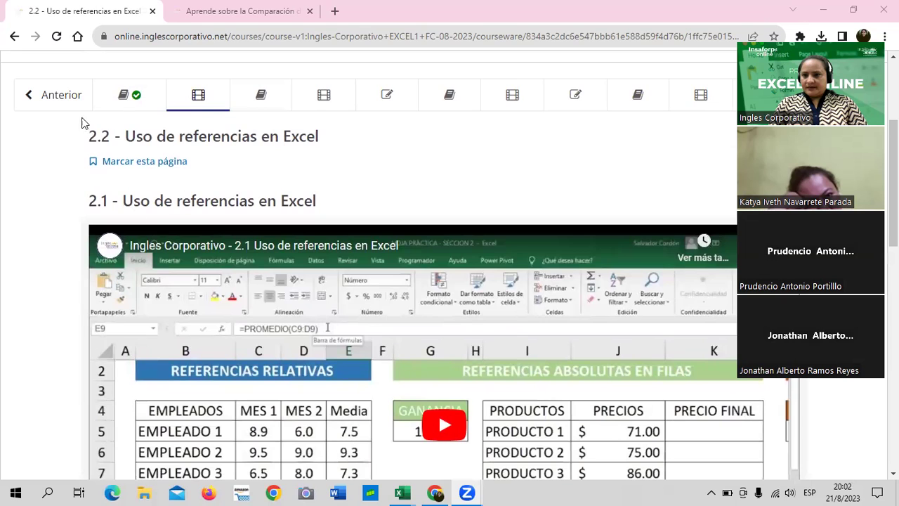
Open lesson '2.1 - Objetivo de la lección' with its relative vs. absolute references slide.
left_click(155, 99)
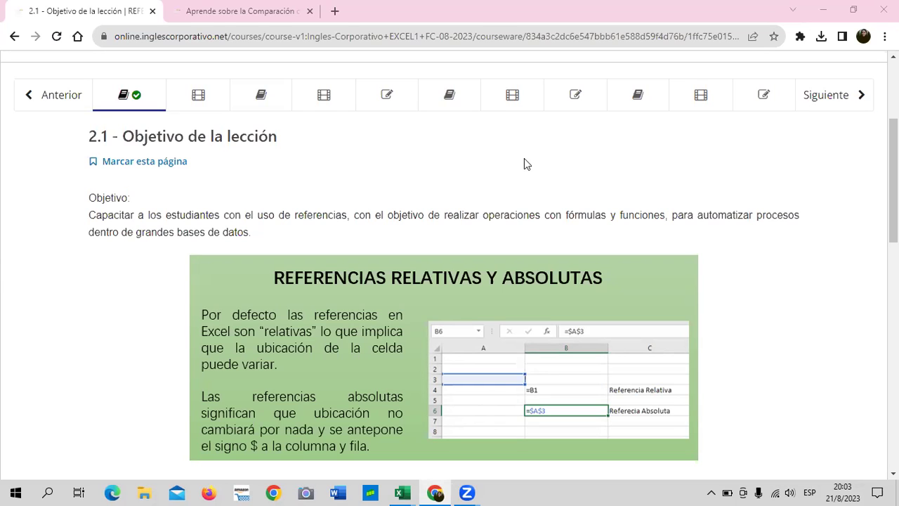
Scroll the 'Aprende sobre la Comparación de datos' page to its video and template download link.
scroll(471, 188, "up", 2)
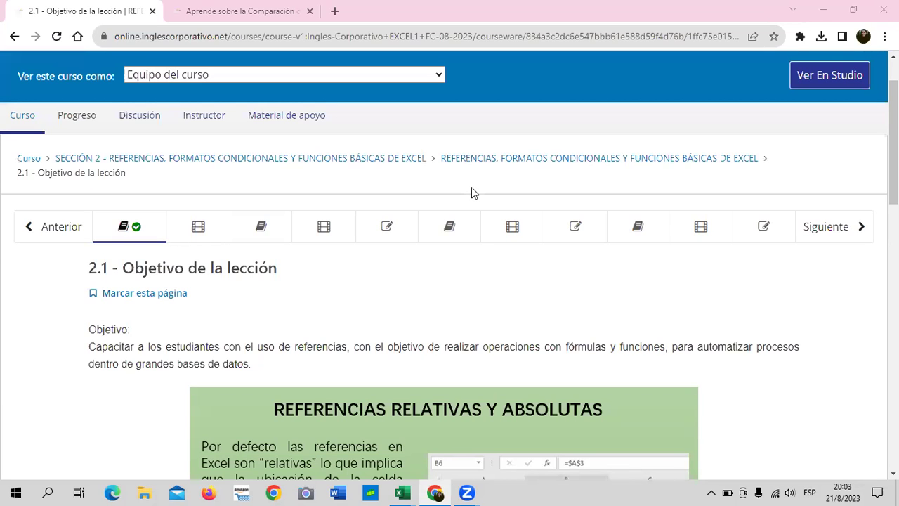
scroll(471, 189, "down", 1)
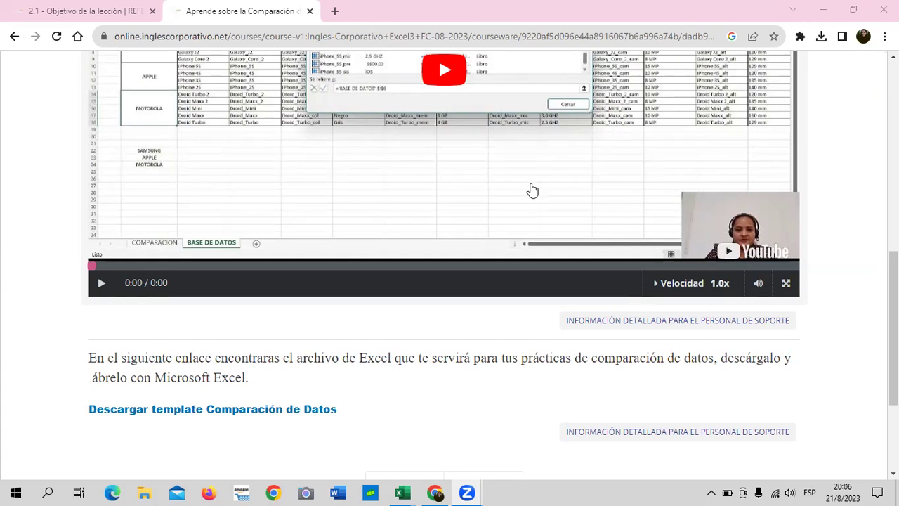
Go back to the lesson 2.1 tab showing the 'Referencias relativas y absolutas' slide.
scroll(534, 188, "up", 3)
scroll(534, 188, "up", 1)
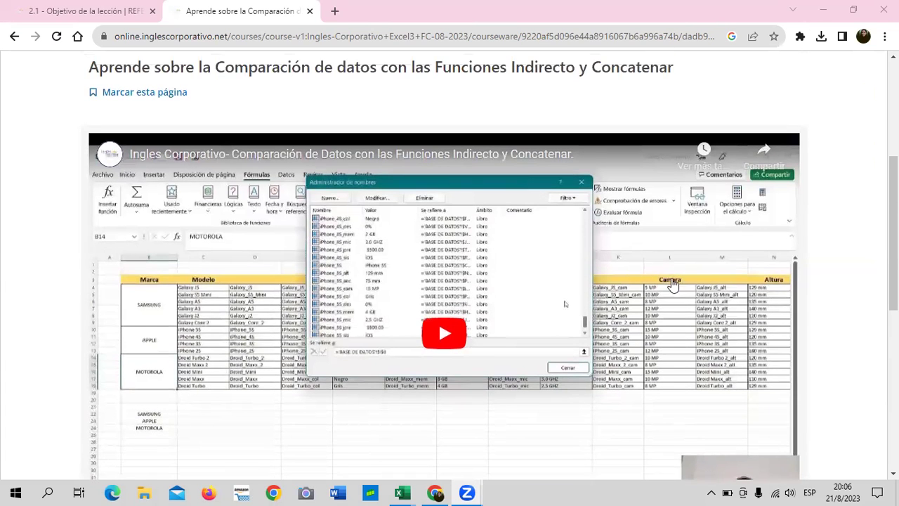
left_click(110, 14)
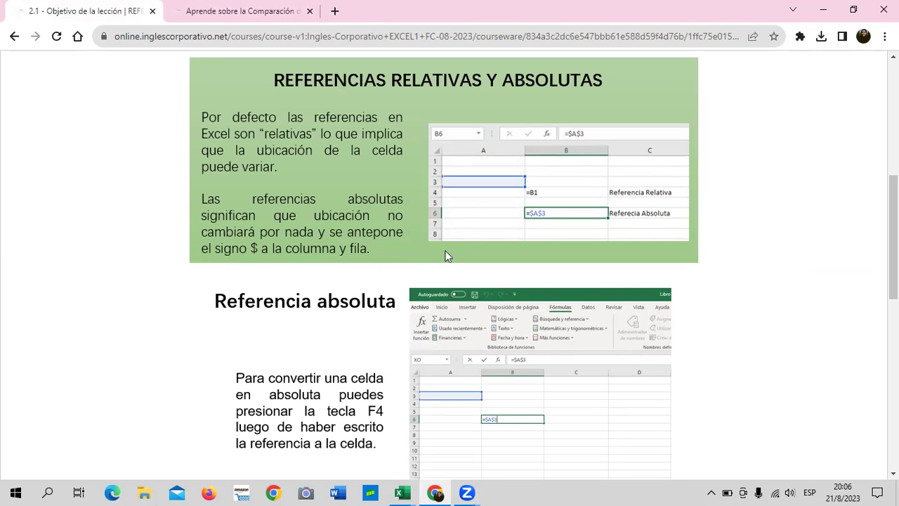
scroll(447, 249, "up", 1)
scroll(446, 249, "up", 2)
scroll(446, 249, "up", 3)
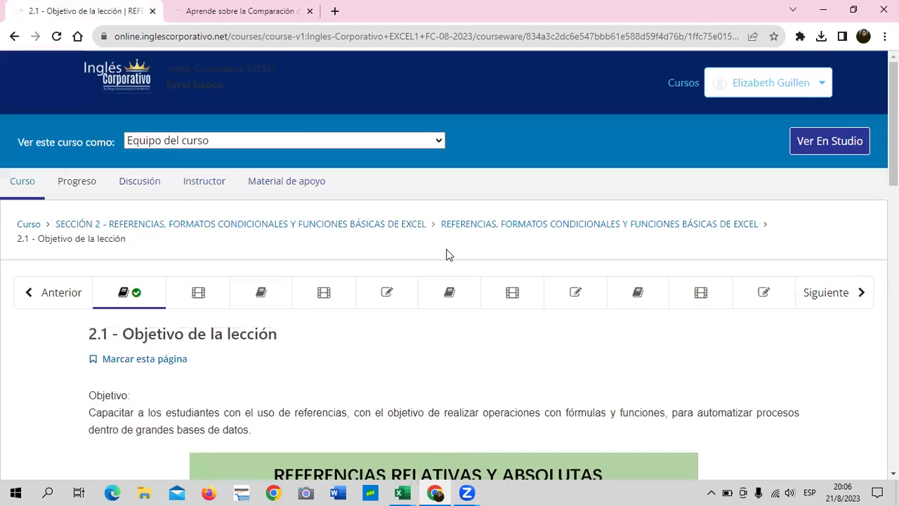
scroll(450, 255, "down", 2)
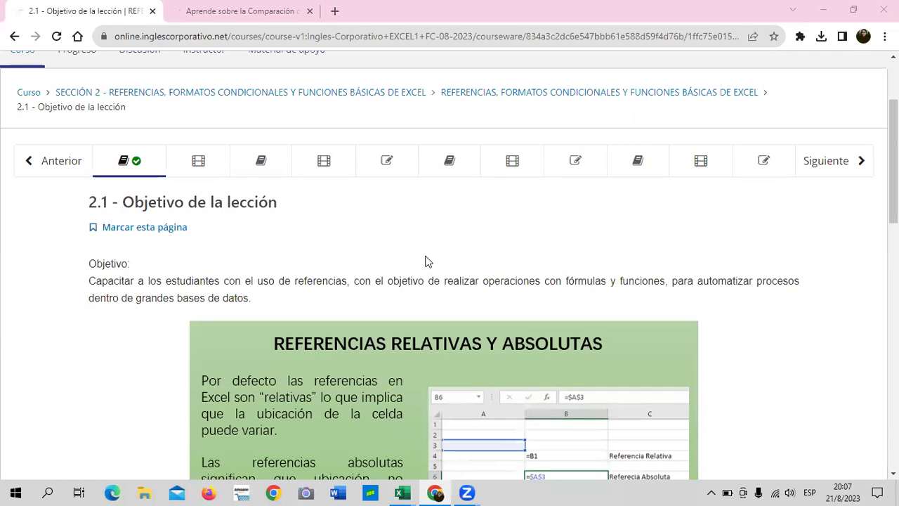
scroll(425, 261, "down", 2)
scroll(425, 261, "down", 2)
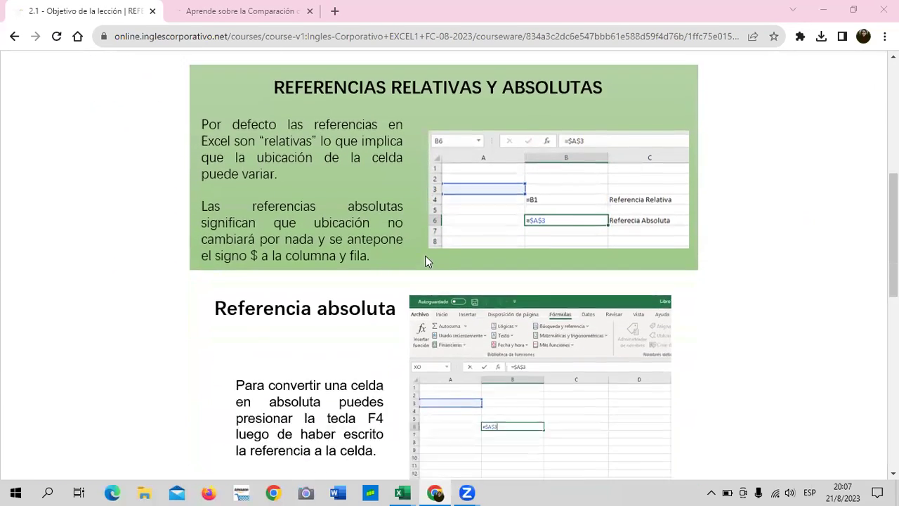
scroll(425, 262, "down", 2)
scroll(426, 260, "down", 1)
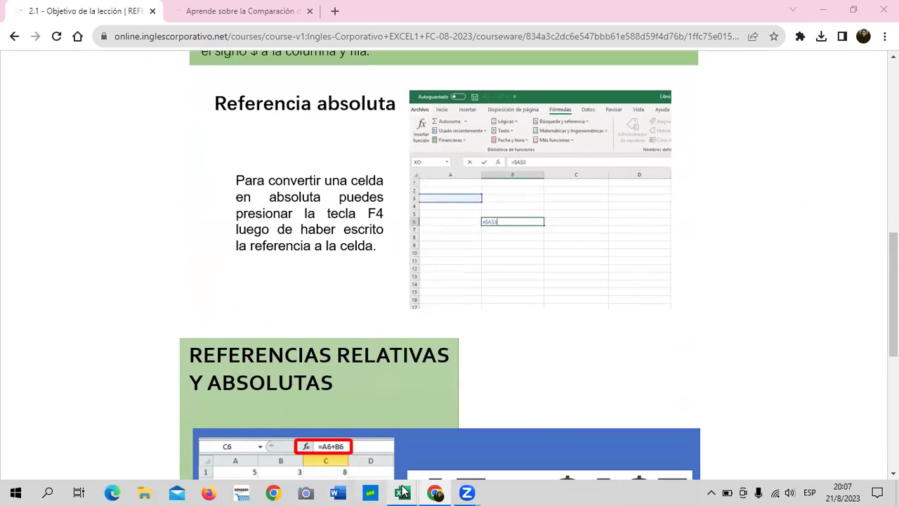
mouse_move(403, 492)
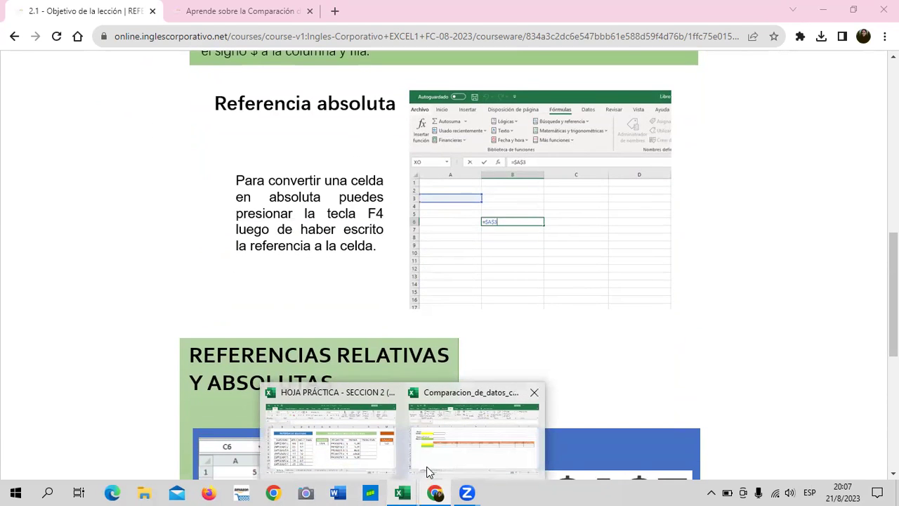
Bring up the HOJA PRÁCTICA - SECCION 2 workbook, browse Referencias, then open the Ej Referencias PLANILLA sheet.
left_click(357, 443)
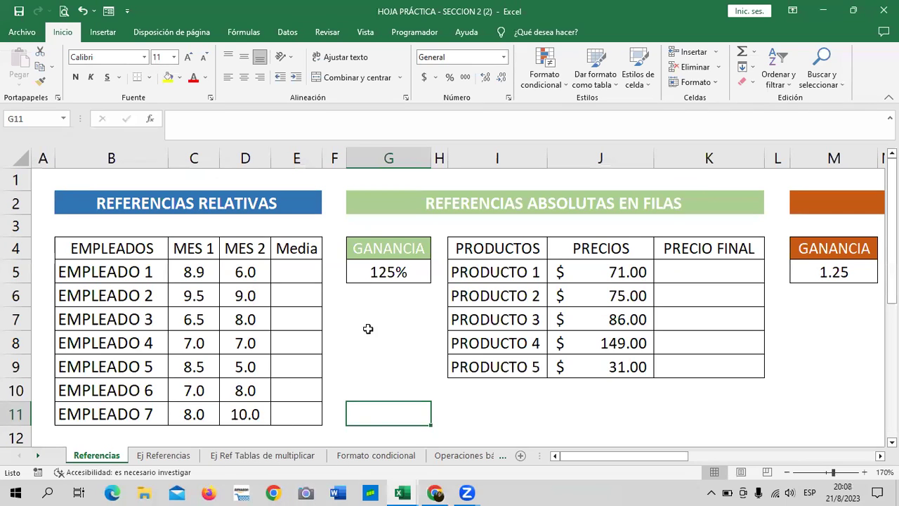
left_click(368, 328)
left_click(157, 457)
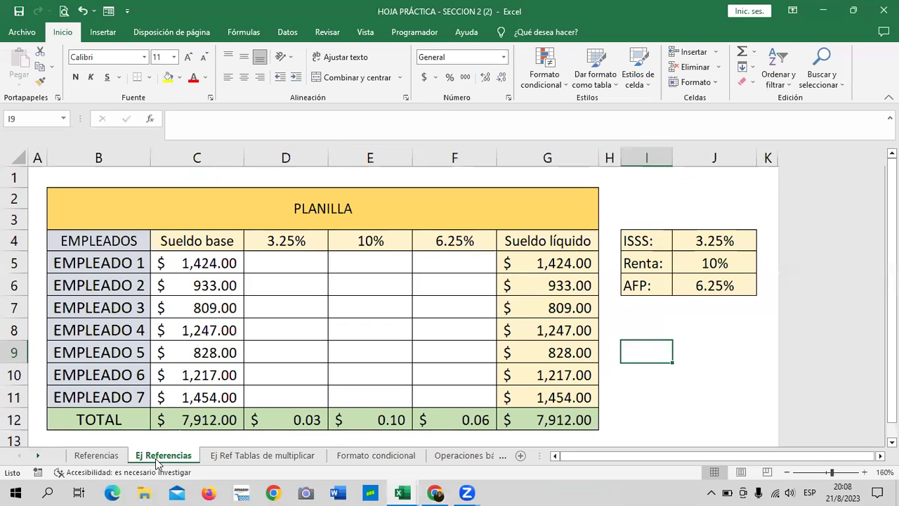
left_click(98, 457)
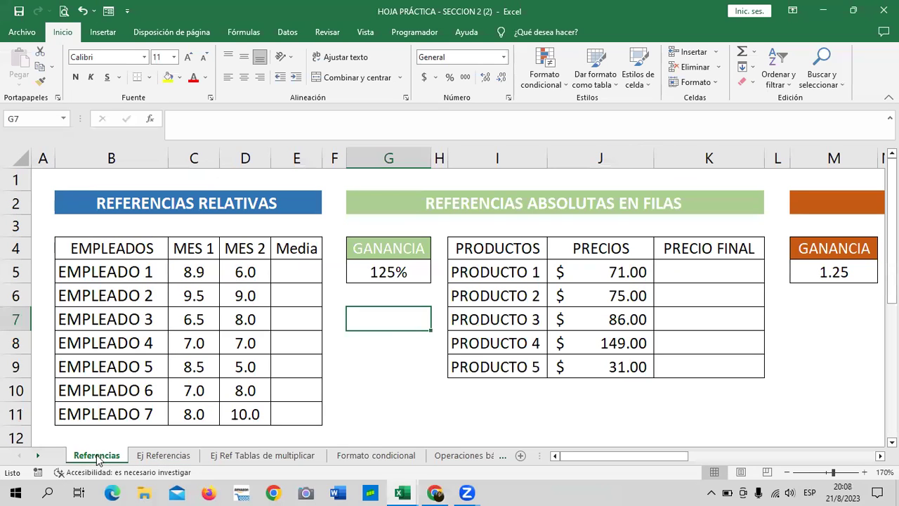
left_click_drag(598, 460, 760, 444)
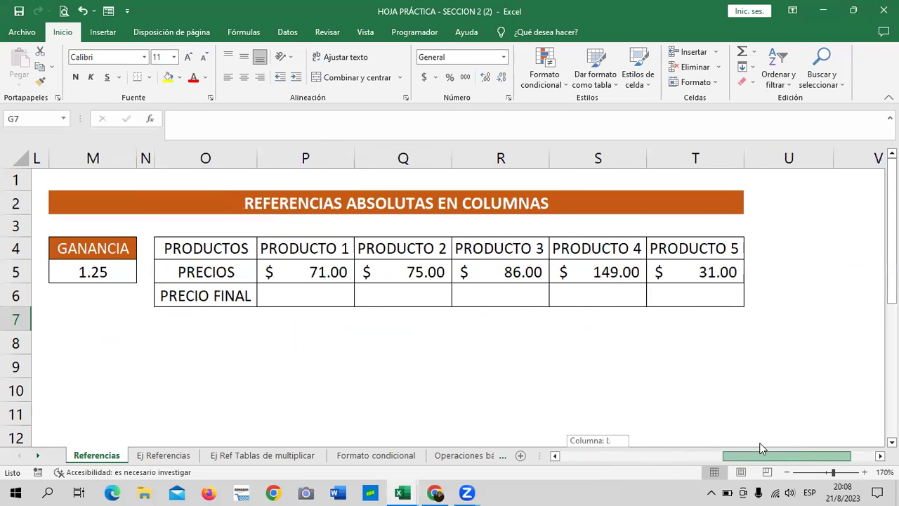
left_click_drag(760, 447, 718, 451)
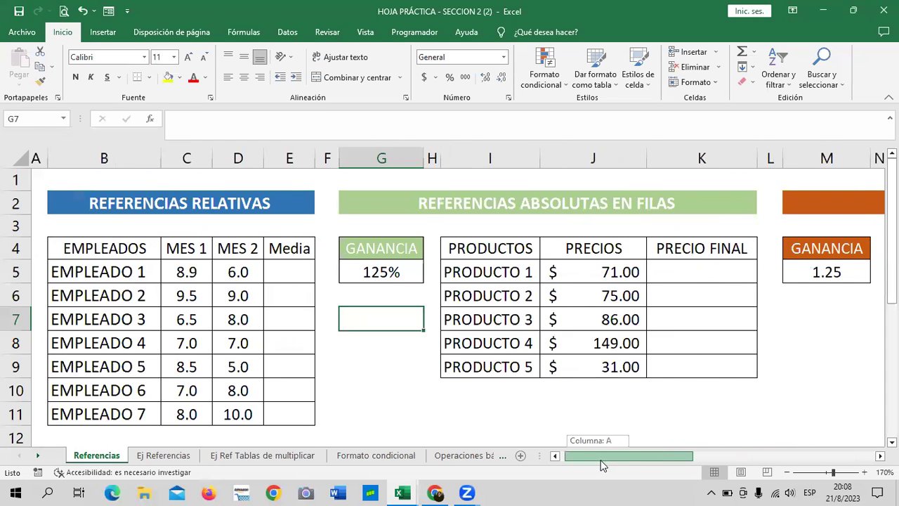
left_click_drag(718, 452, 602, 455)
left_click(141, 458)
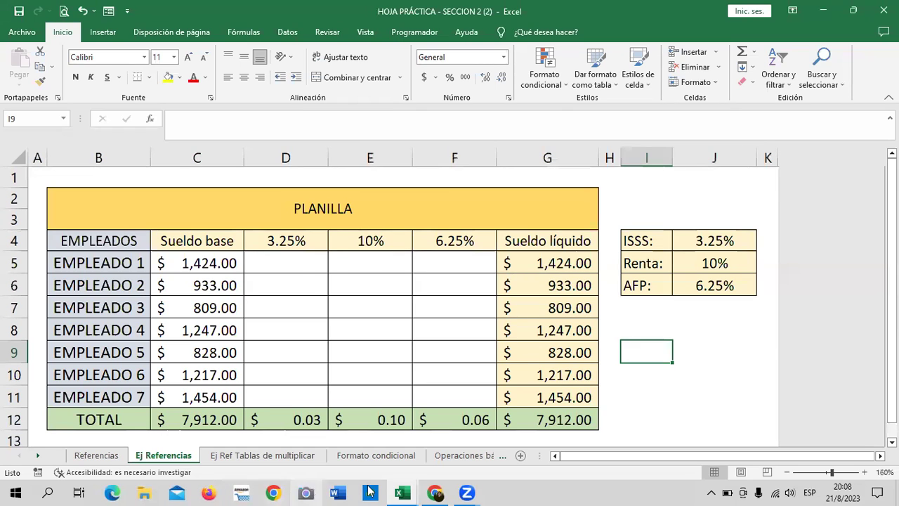
Bring the course page forward and open lesson '2.7 - Administrador de nombres' with its PLANILLA video.
mouse_move(433, 491)
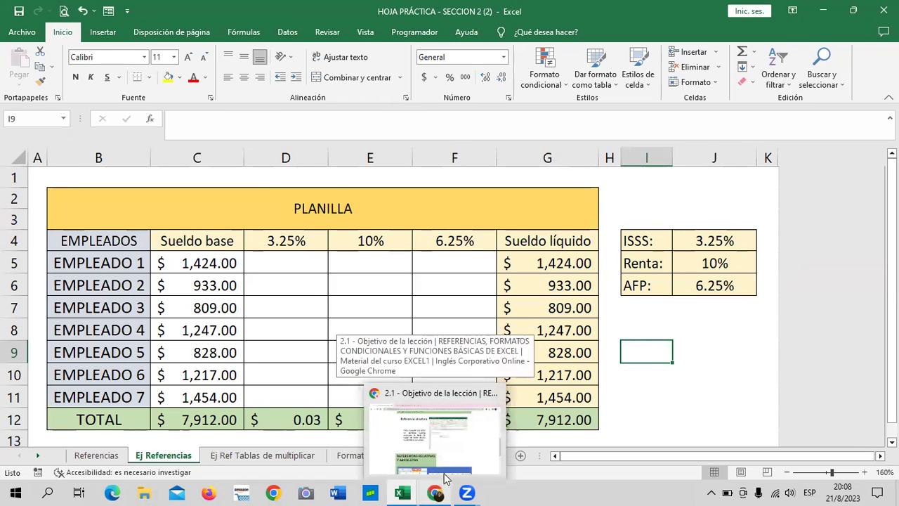
left_click(430, 442)
scroll(431, 437, "up", 1)
scroll(432, 402, "up", 3)
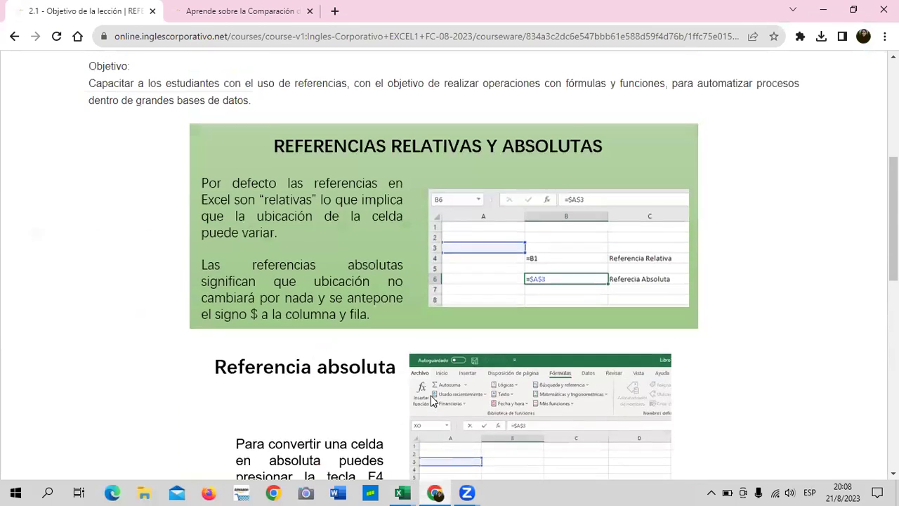
scroll(426, 392, "up", 2)
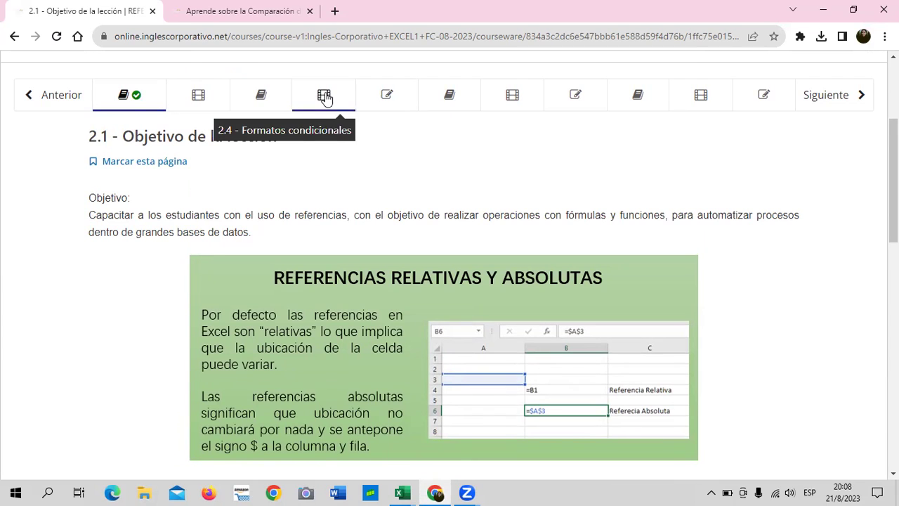
left_click(491, 101)
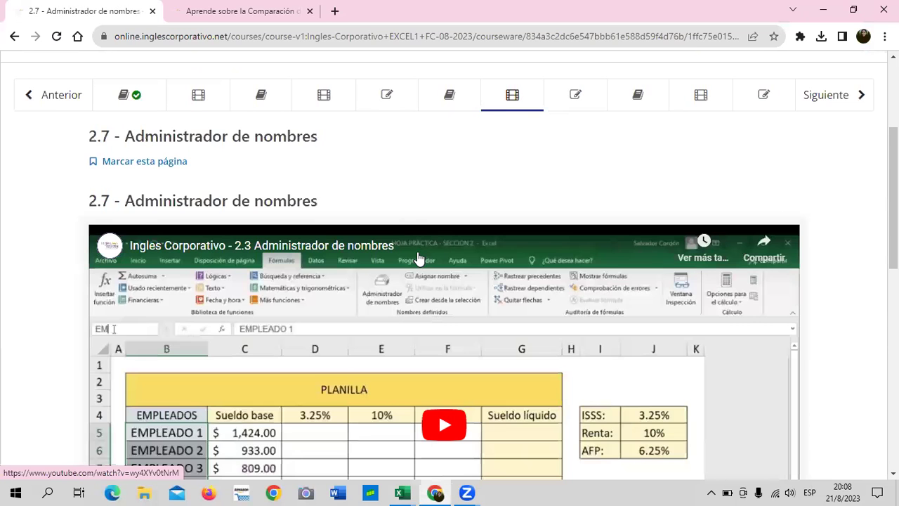
scroll(419, 255, "down", 2)
scroll(419, 255, "down", 2)
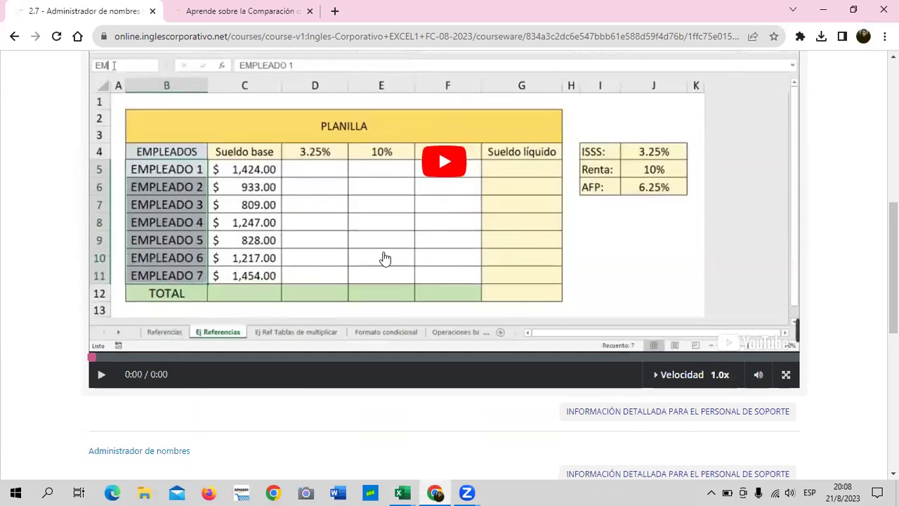
scroll(383, 258, "up", 1)
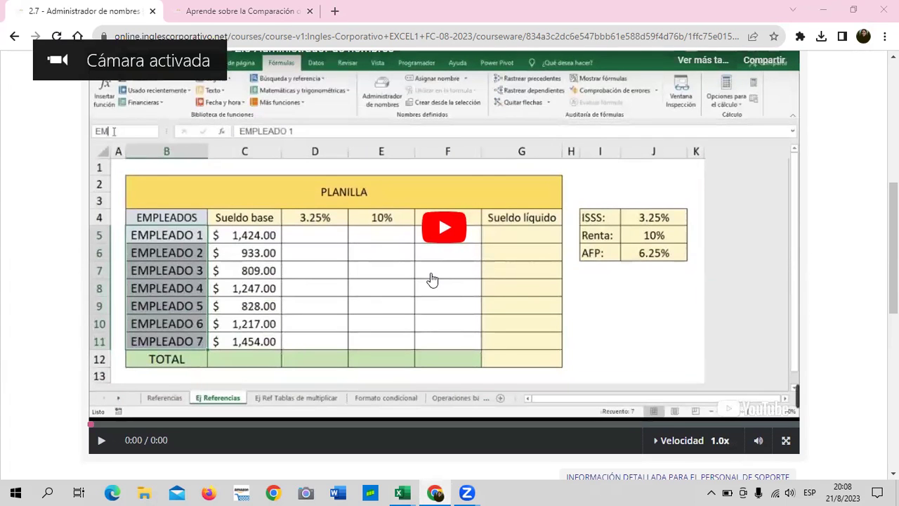
scroll(401, 291, "up", 4)
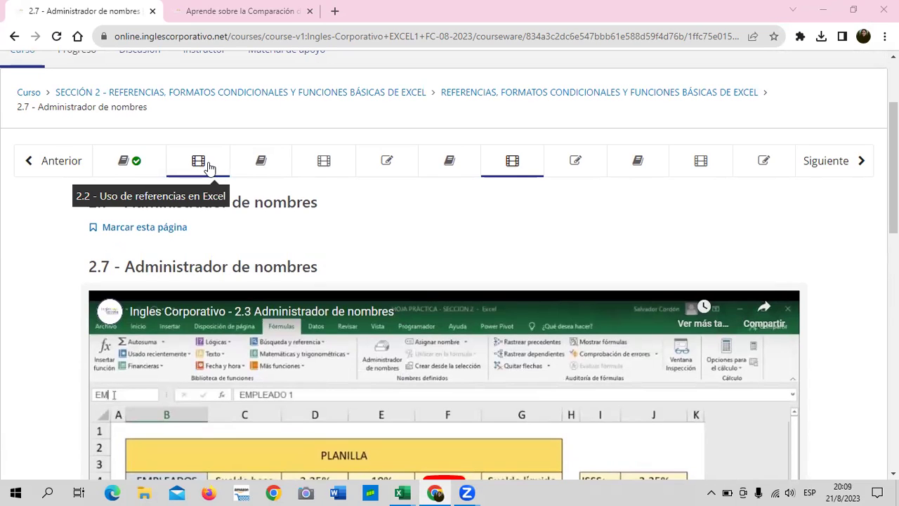
Return to lesson 2.1 and scroll down to the 'Referencia absoluta' slide with the F4 tip.
left_click(150, 167)
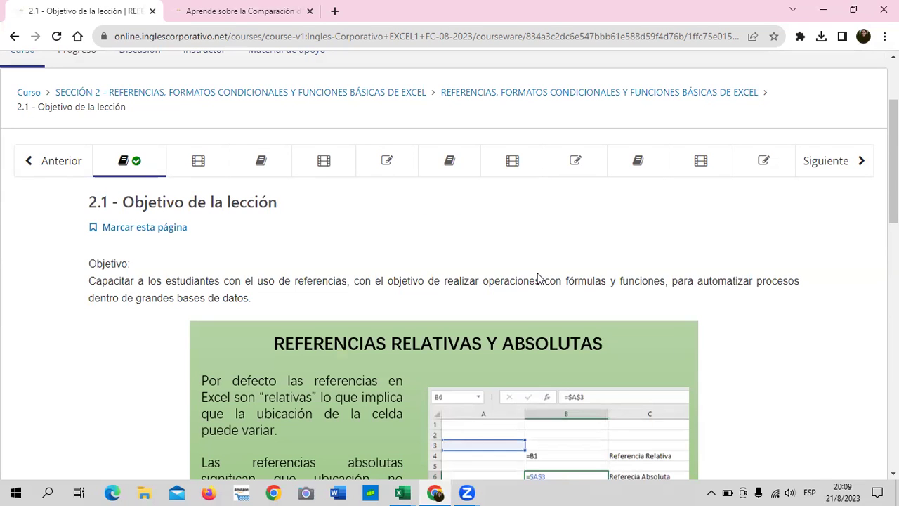
scroll(673, 232, "down", 1)
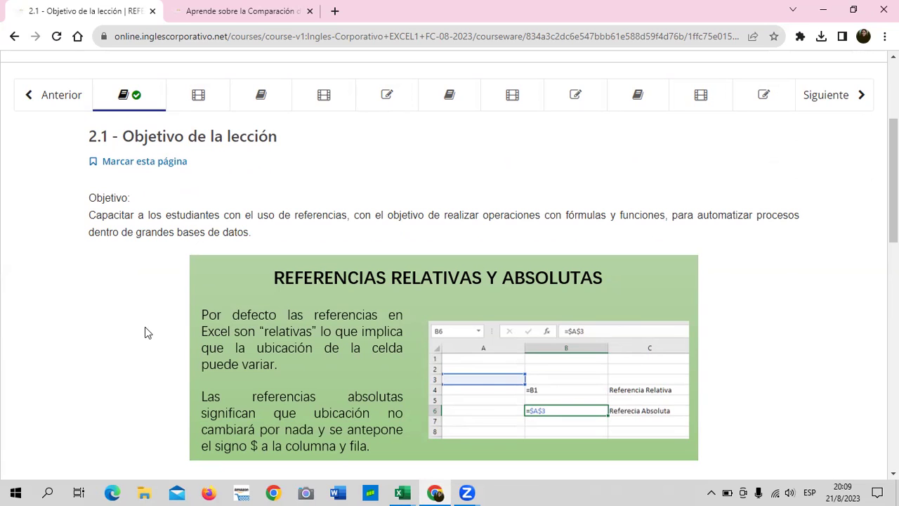
scroll(389, 309, "down", 1)
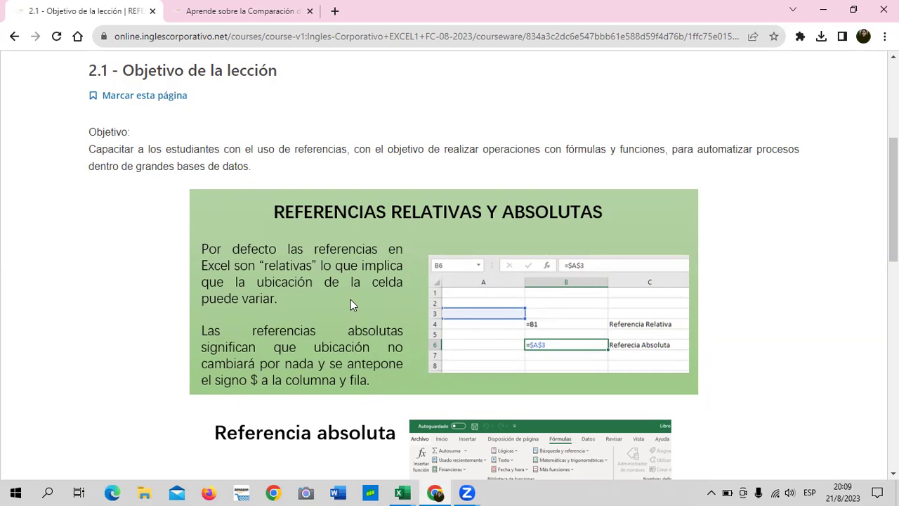
scroll(350, 299, "down", 1)
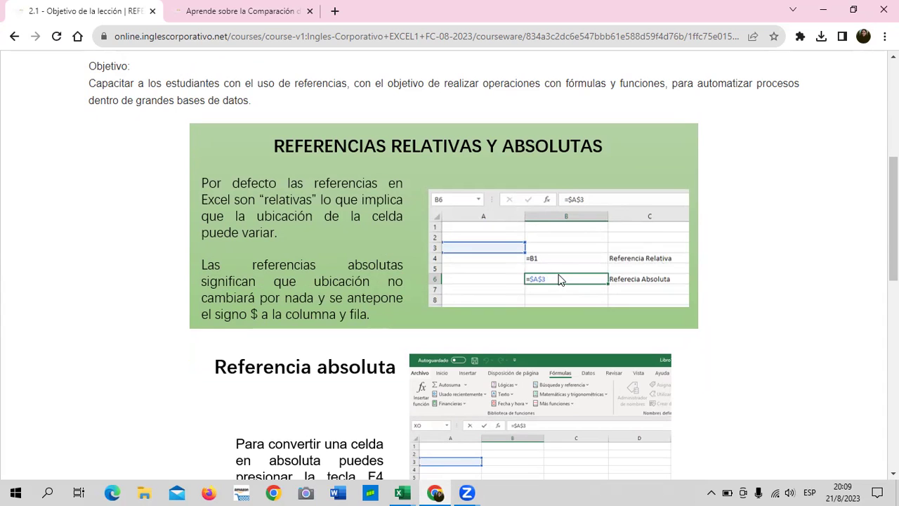
scroll(554, 273, "down", 2)
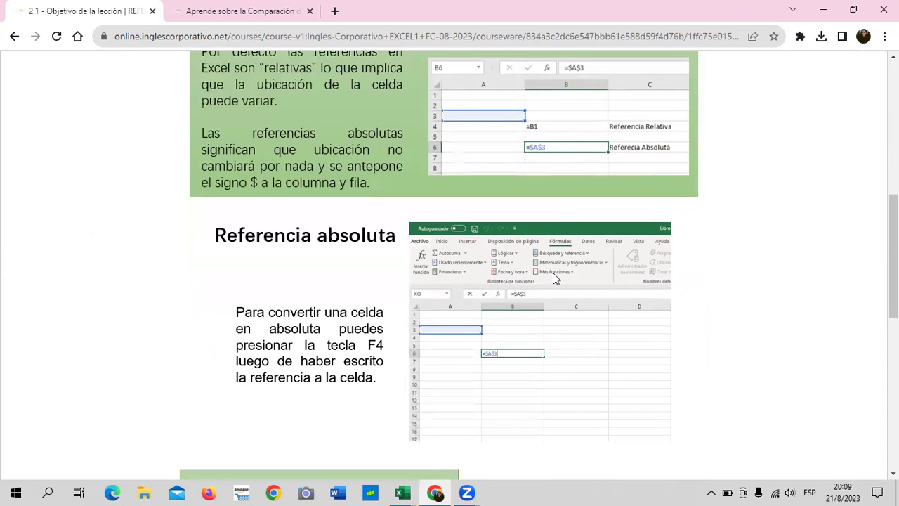
scroll(553, 277, "down", 1)
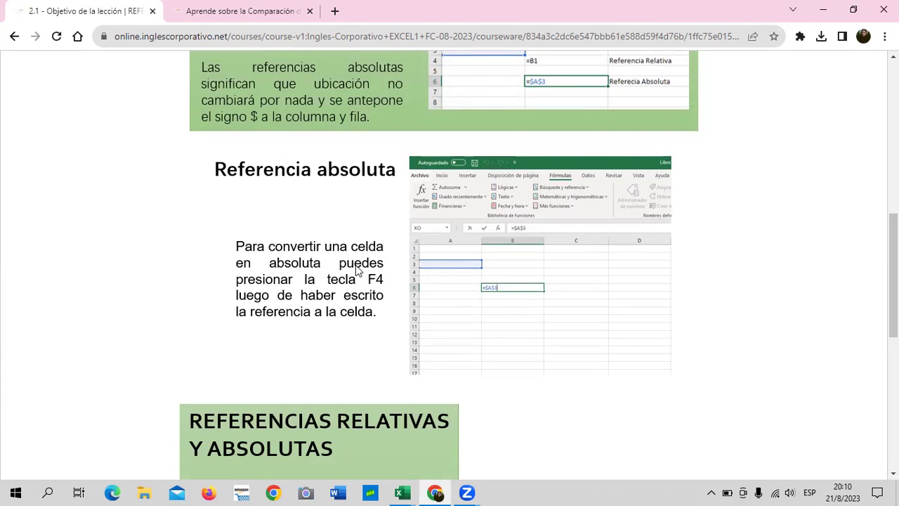
Scroll to the bottom of lesson 2.1 to the A7 versus $A$7 illustration.
scroll(499, 275, "down", 2)
scroll(499, 274, "down", 2)
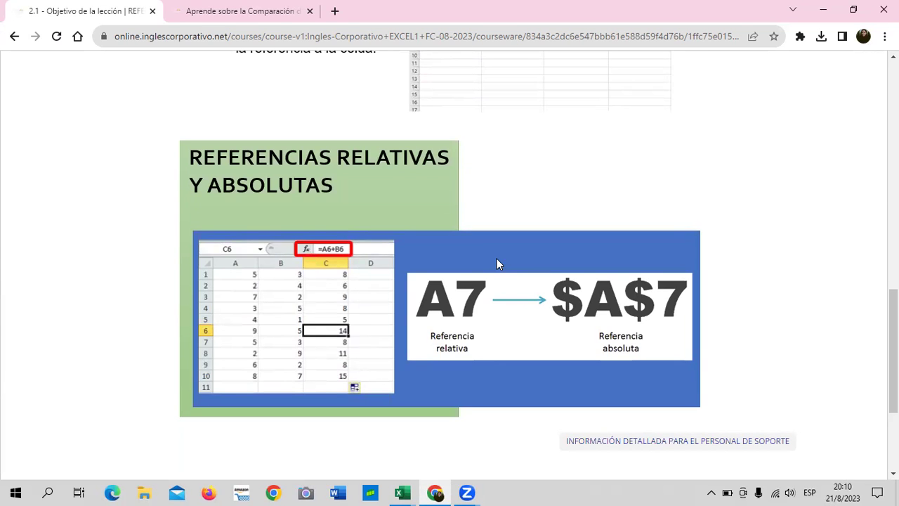
scroll(531, 255, "down", 1)
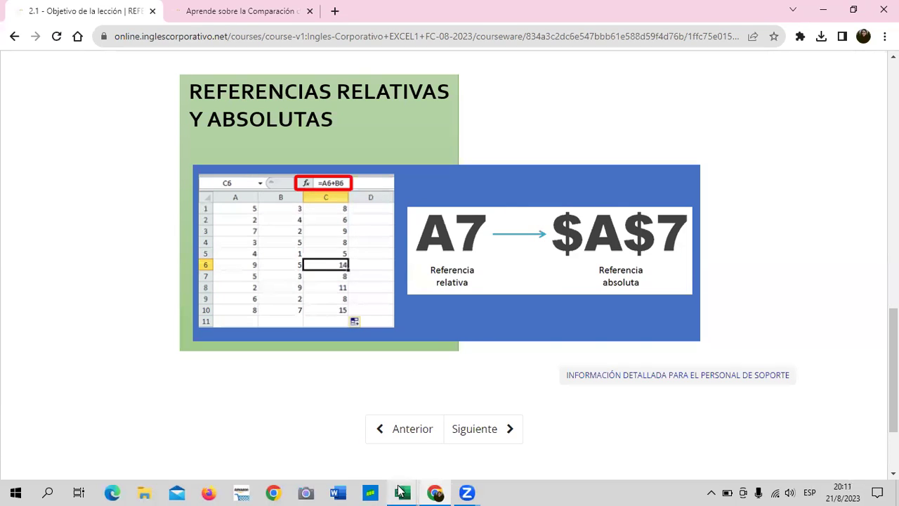
Return to the HOJA PRÁCTICA workbook, look through the exercise sheets, and end on Referencias.
mouse_move(409, 490)
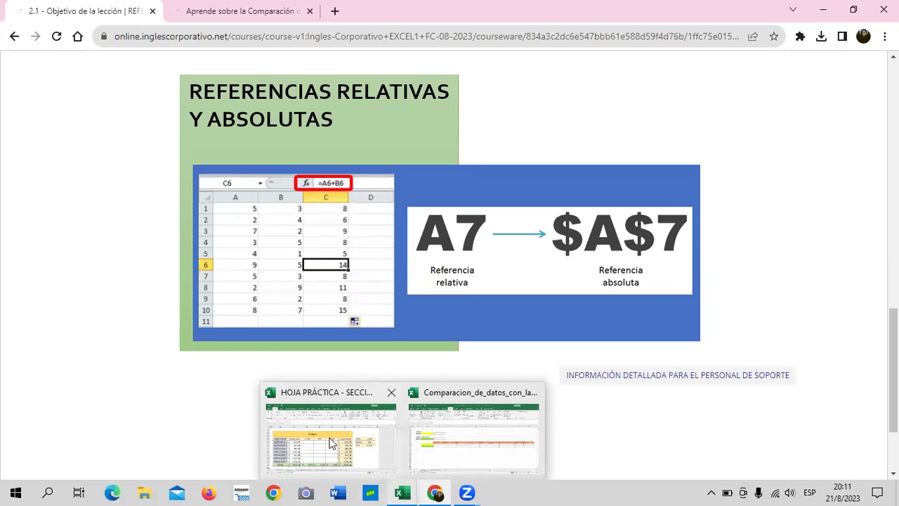
left_click(332, 443)
left_click(116, 458)
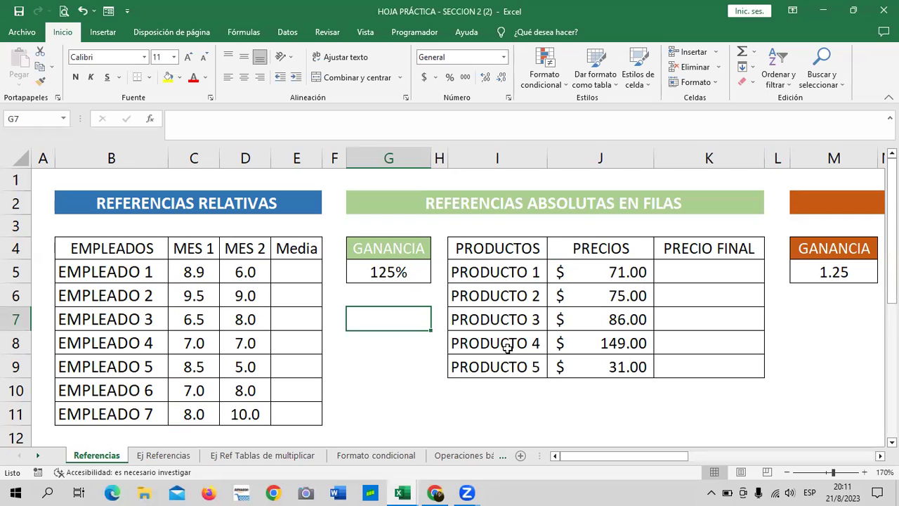
left_click(257, 456)
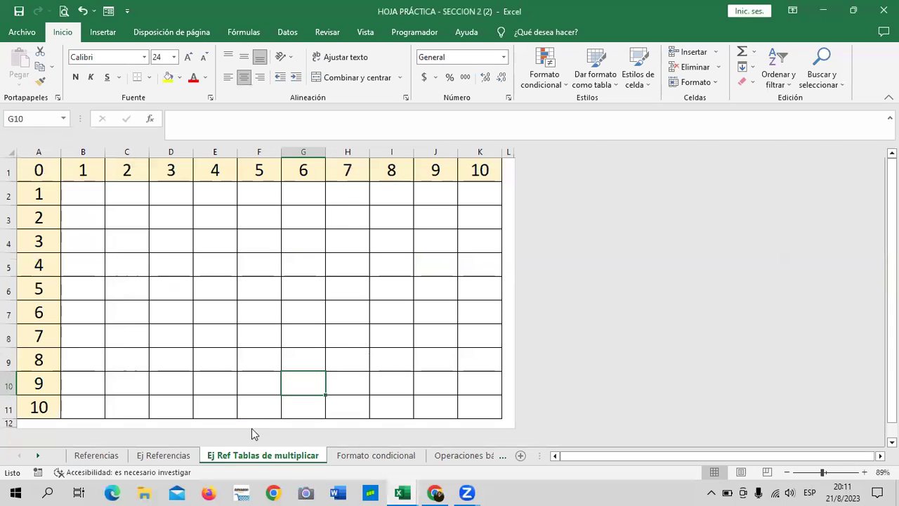
left_click(164, 457)
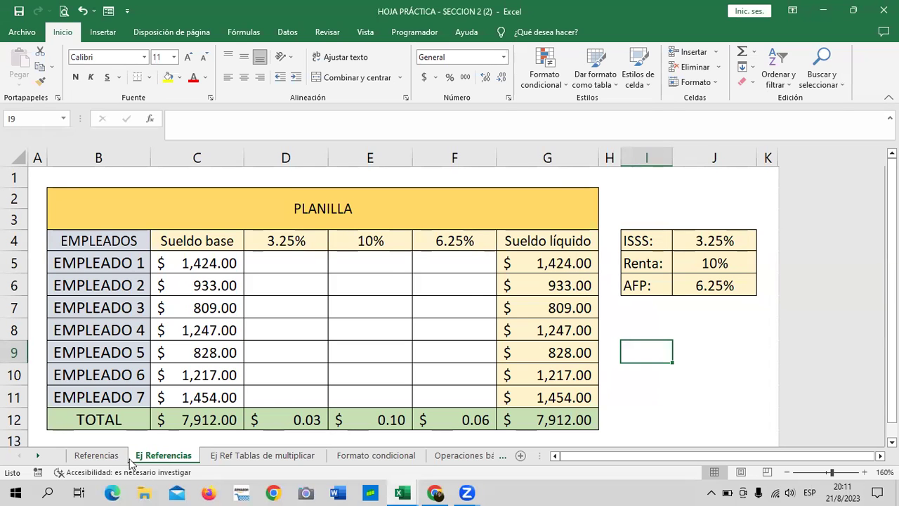
left_click(100, 458)
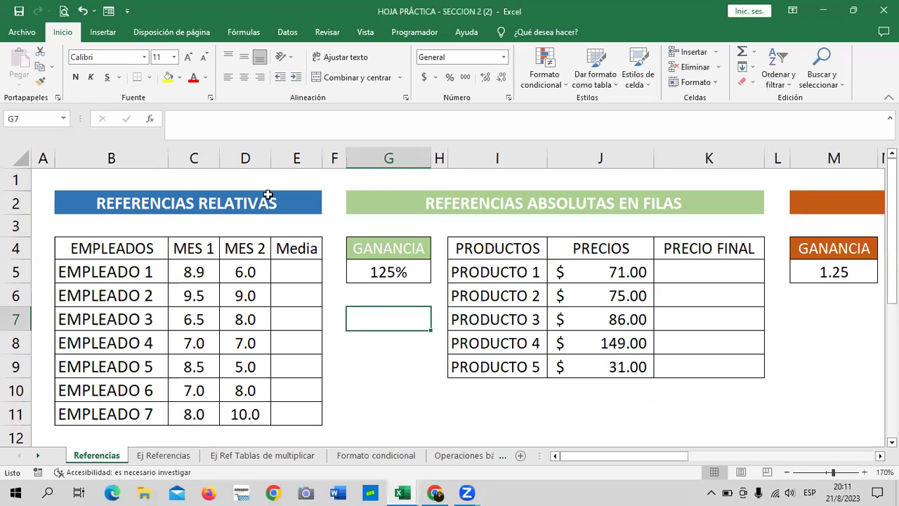
scroll(263, 295, "down", 2)
scroll(264, 295, "up", 2)
left_click(115, 248)
left_click_drag(114, 247, 126, 413)
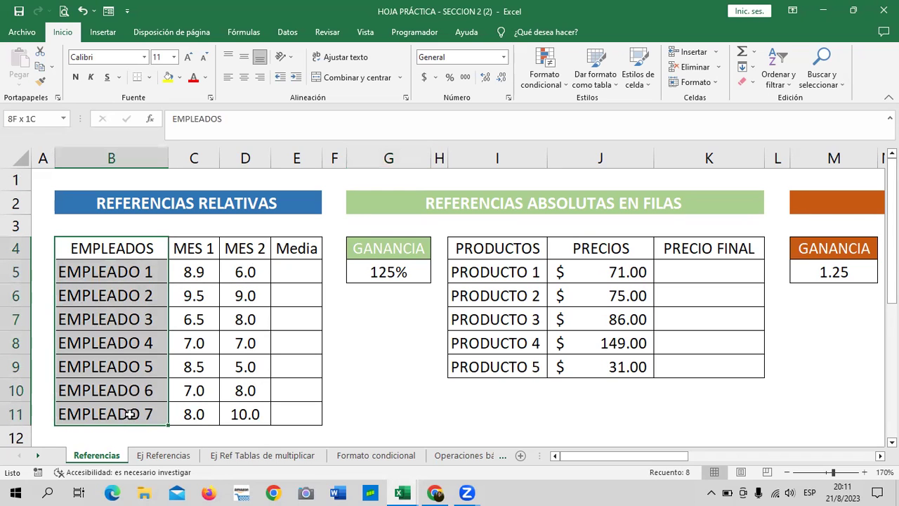
left_click(193, 248)
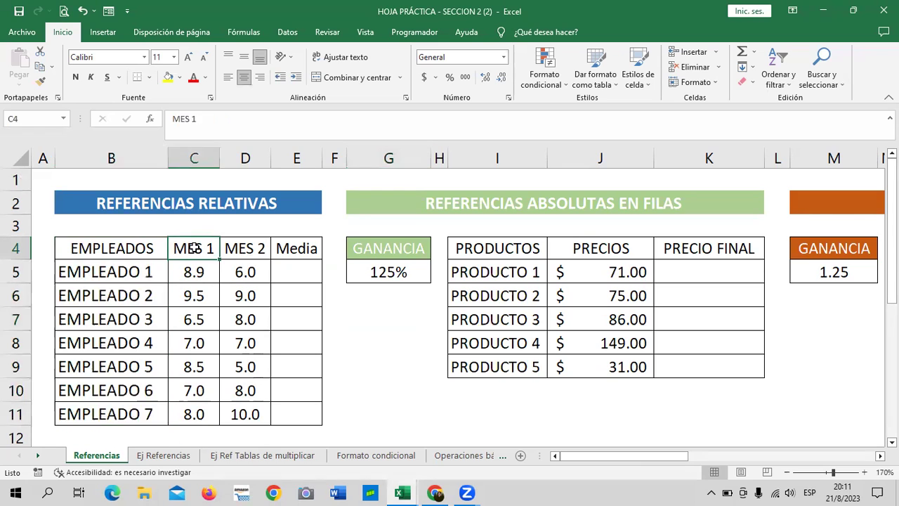
left_click(242, 248)
left_click(298, 248)
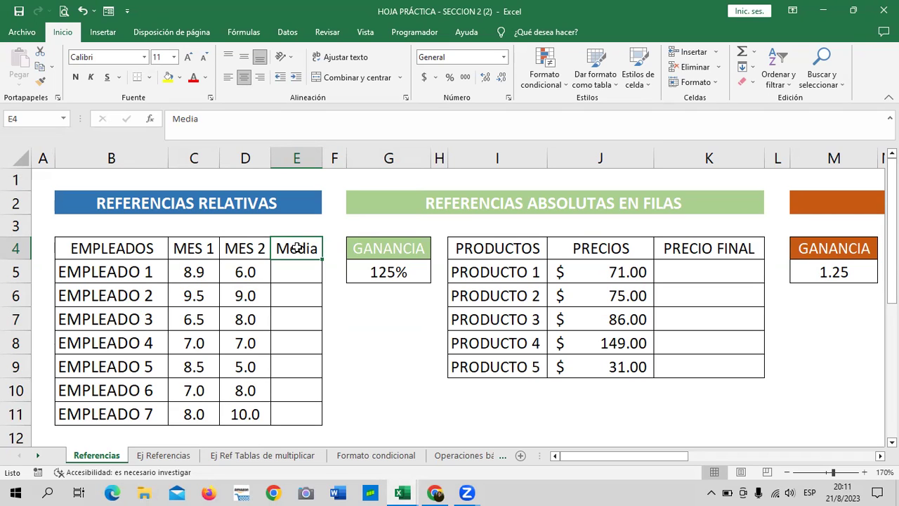
left_click(372, 308)
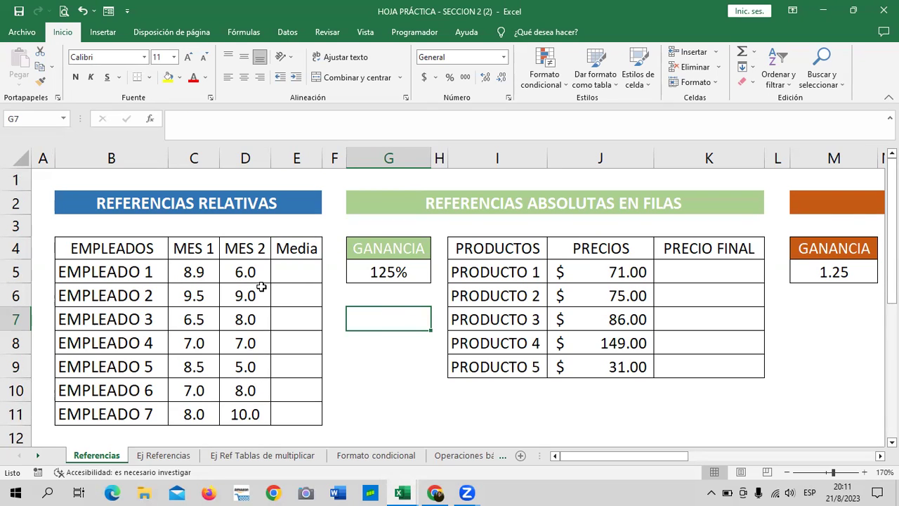
left_click(193, 271)
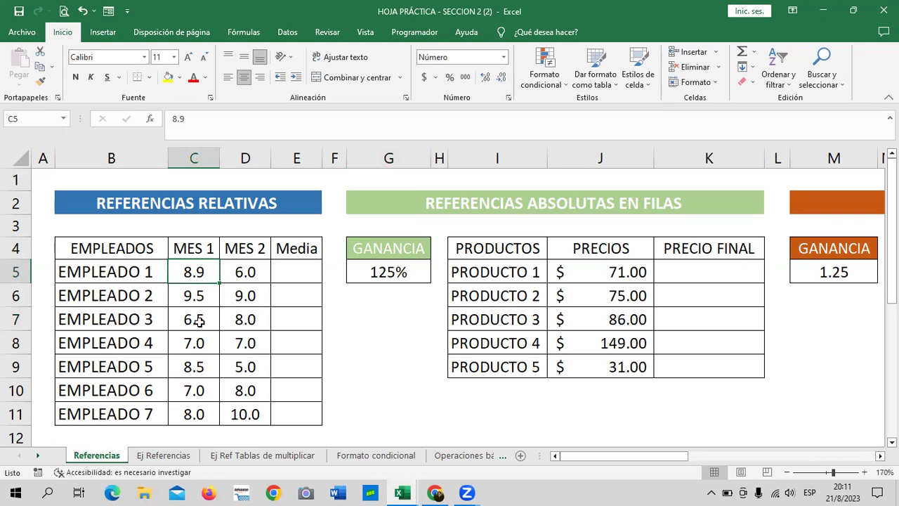
left_click(246, 271)
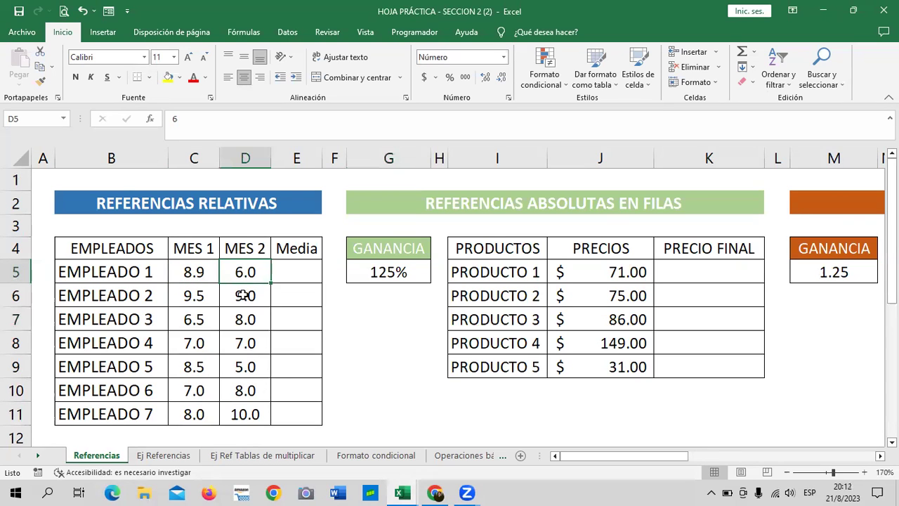
left_click(353, 347)
scroll(353, 347, "down", 2)
scroll(354, 347, "down", 1)
scroll(354, 347, "up", 2)
scroll(355, 347, "down", 2)
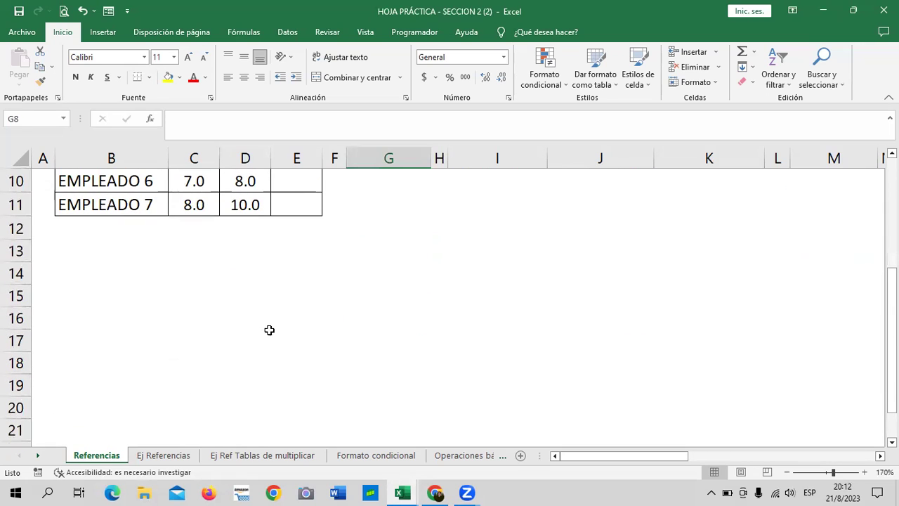
left_click(232, 300)
left_click(196, 259)
left_click(263, 289)
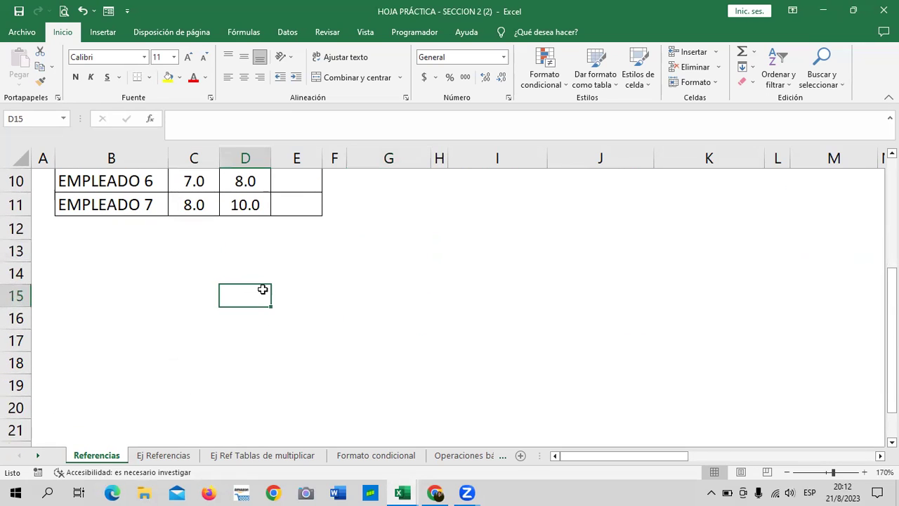
scroll(262, 289, "down", 1)
scroll(289, 246, "down", 1)
scroll(316, 283, "up", 3)
left_click(259, 305)
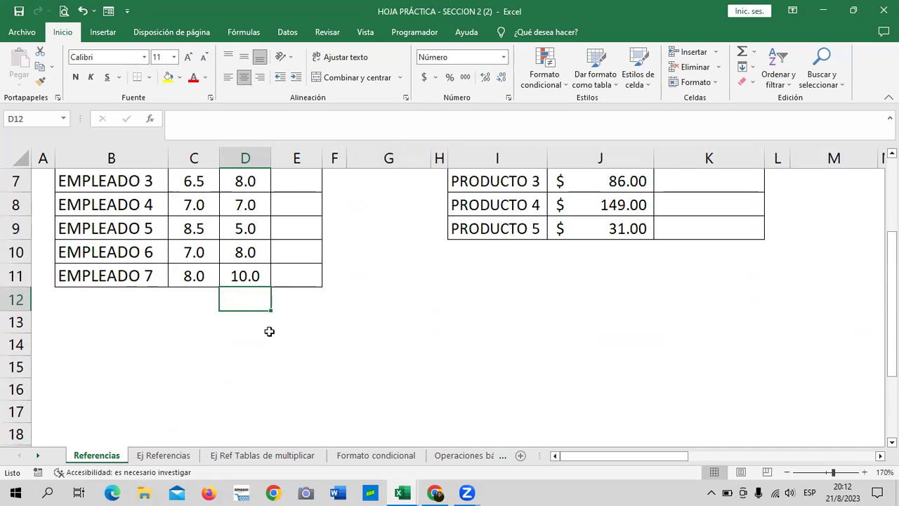
left_click(265, 337)
type("=")
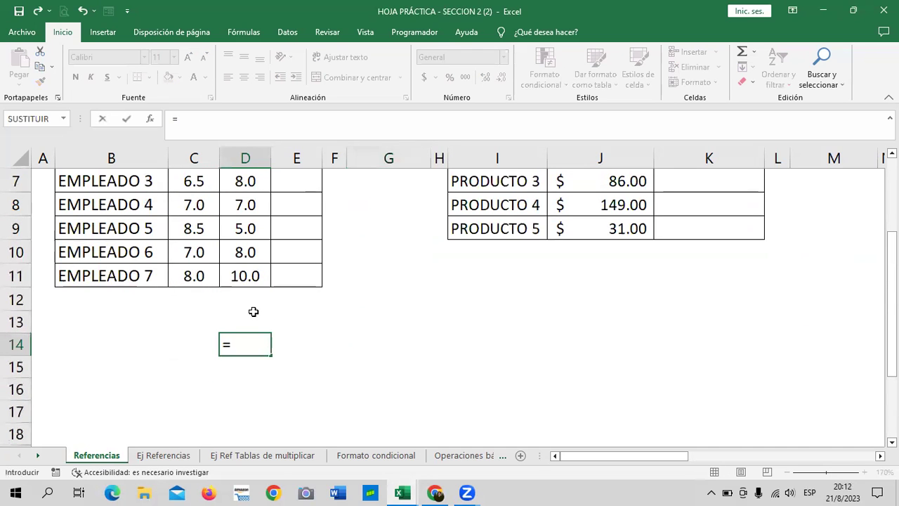
type("prome")
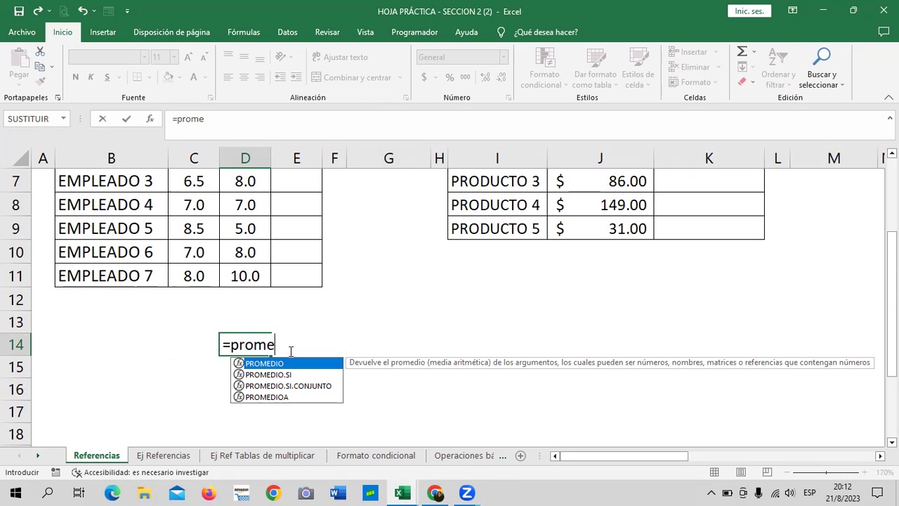
key("BackSpace")
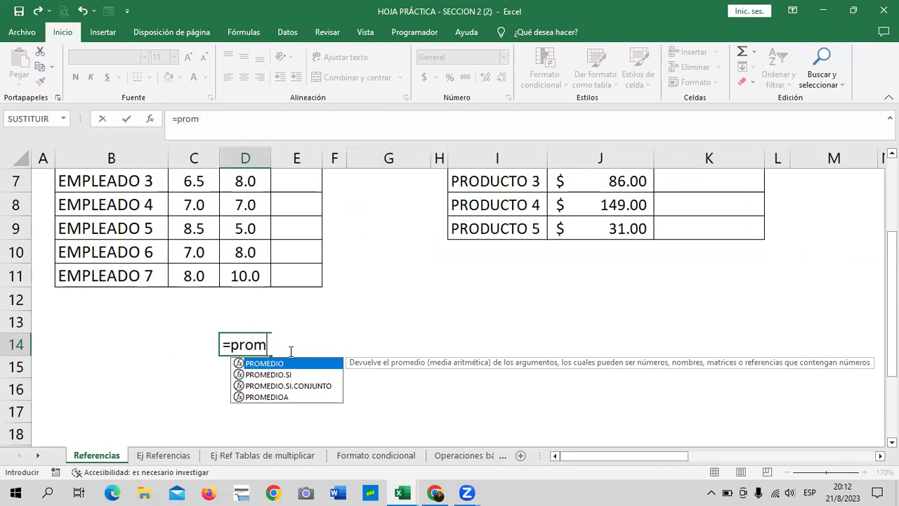
key("BackSpace")
key("BackSpace")
key("BackSpace")
type("=prome")
left_click(278, 376)
left_click(276, 386)
left_click(276, 397)
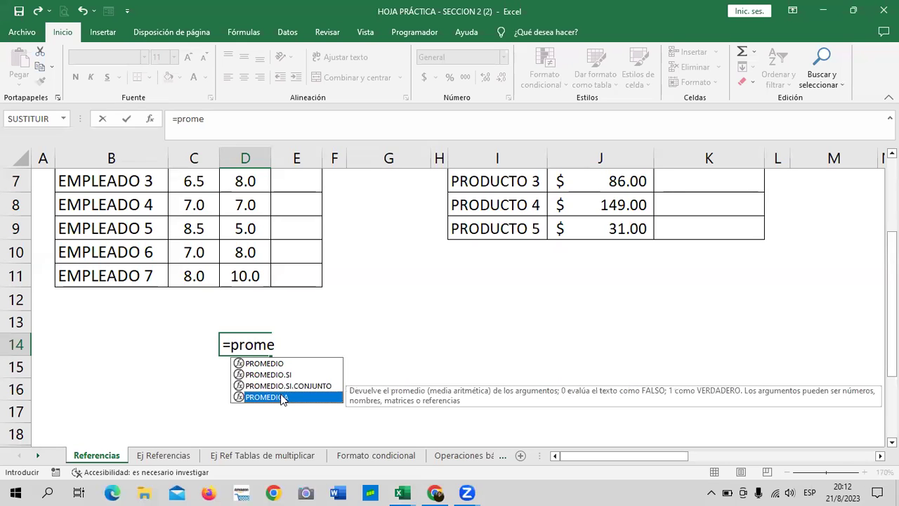
left_click(275, 364)
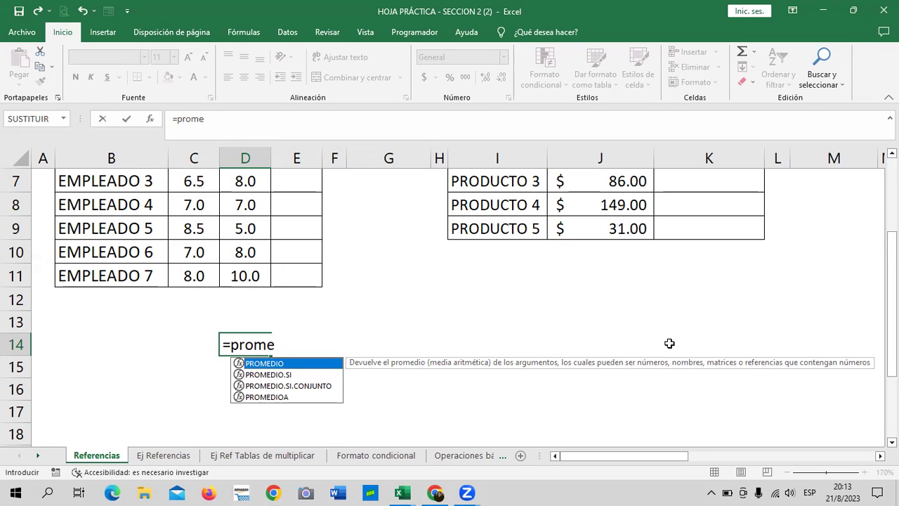
key("BackSpace")
key("BackSpace")
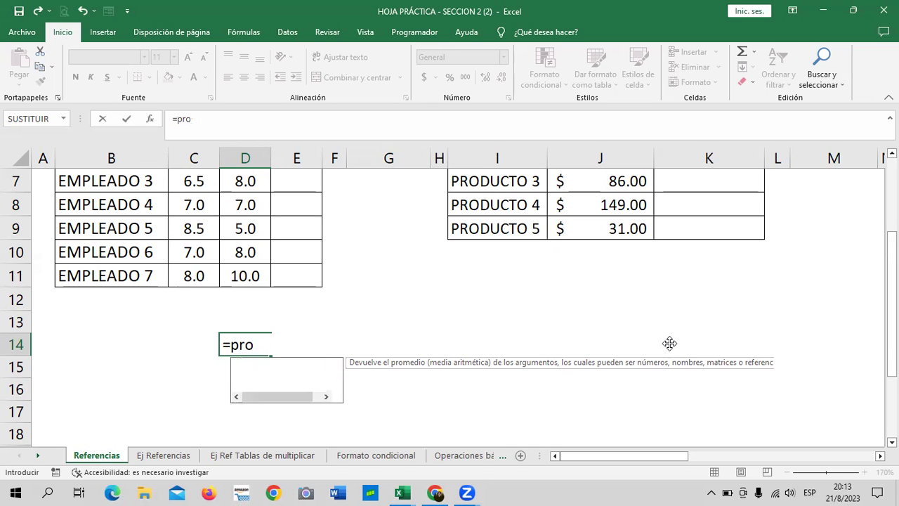
key("BackSpace")
key("BackSpace")
key("BackSpace")
key("BackSpace")
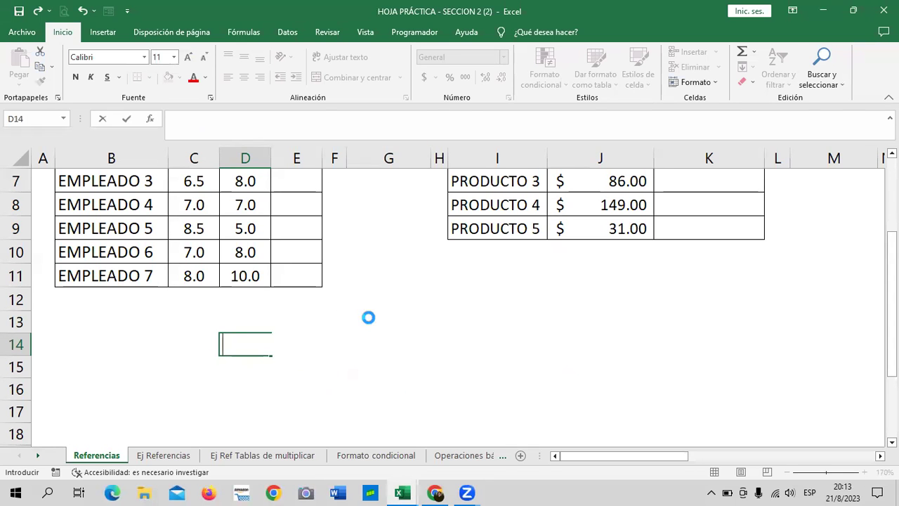
left_click(367, 316)
scroll(359, 351, "up", 2)
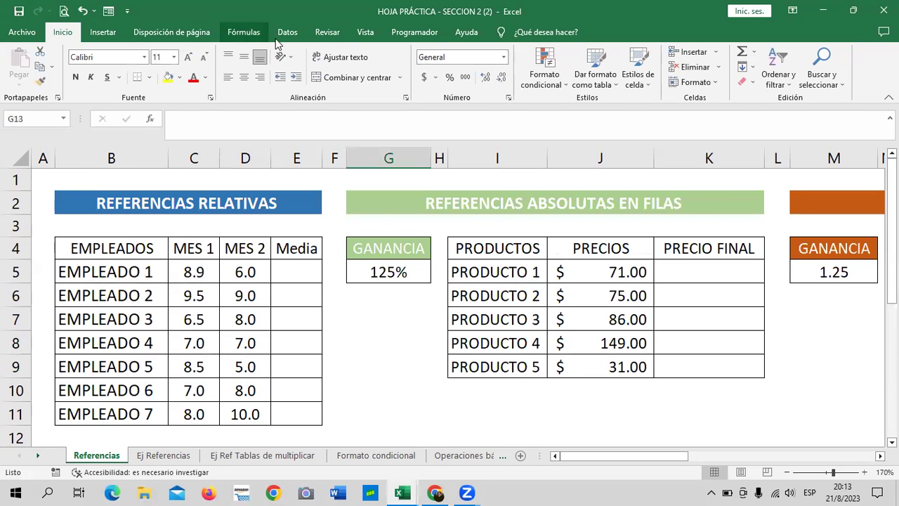
left_click(245, 35)
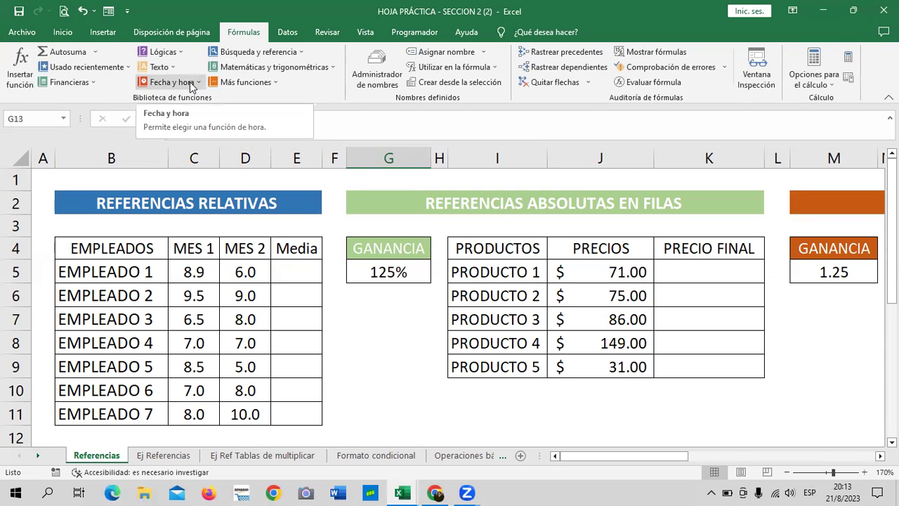
left_click(276, 82)
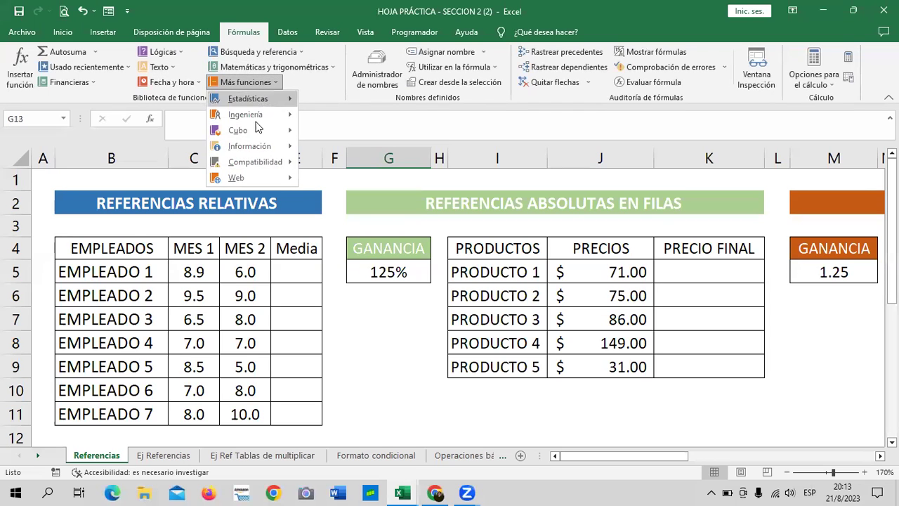
mouse_move(248, 144)
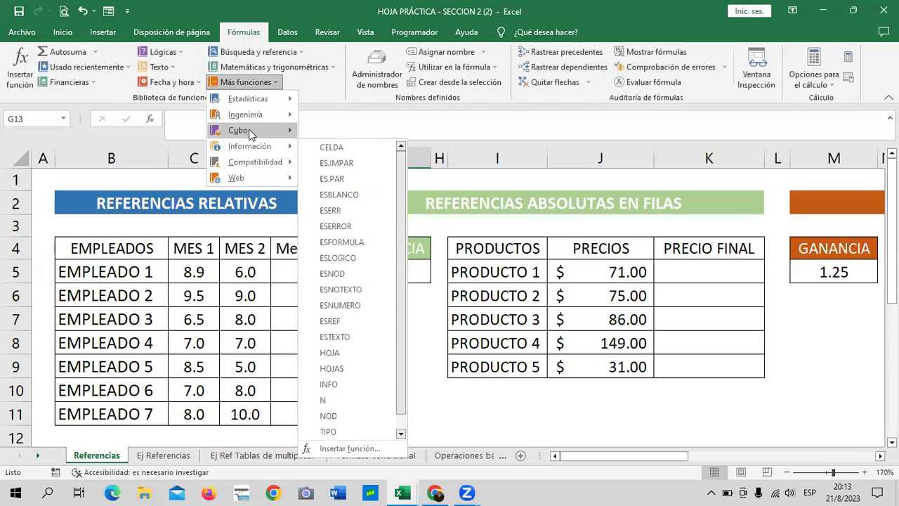
mouse_move(249, 114)
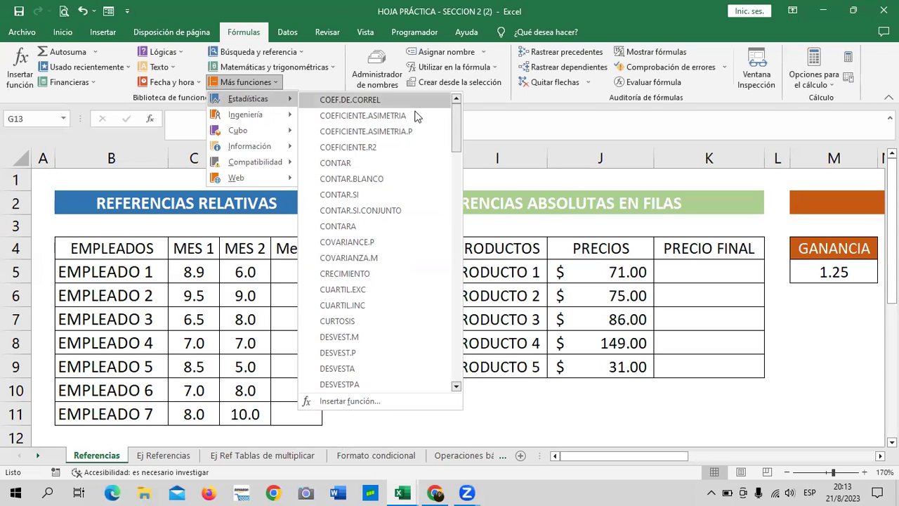
left_click_drag(454, 112, 450, 330)
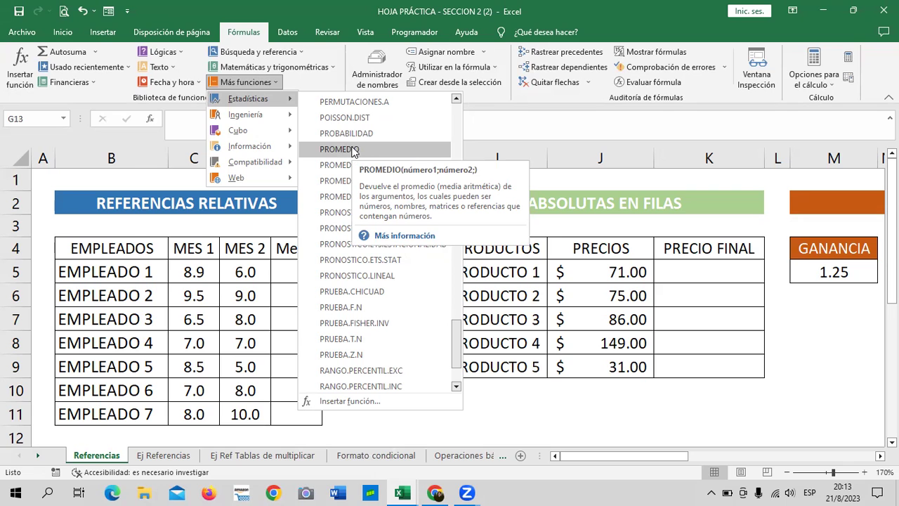
left_click(562, 407)
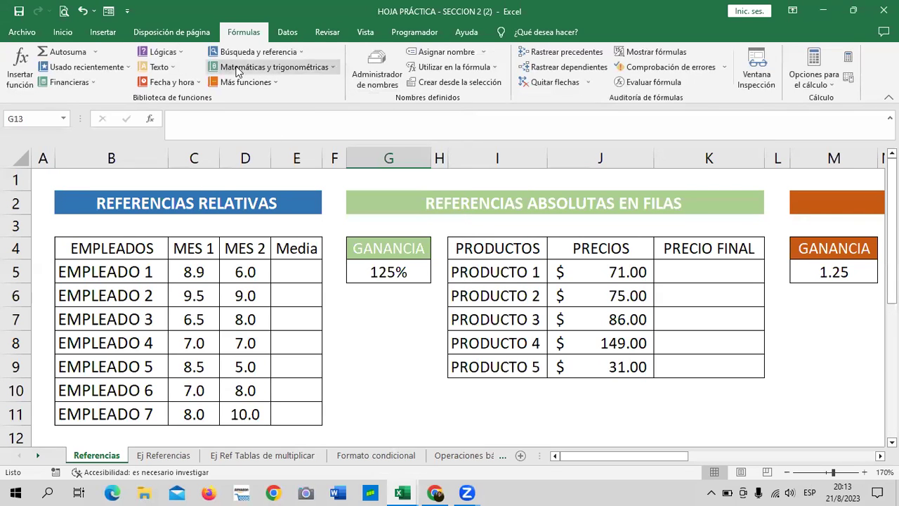
left_click(292, 272)
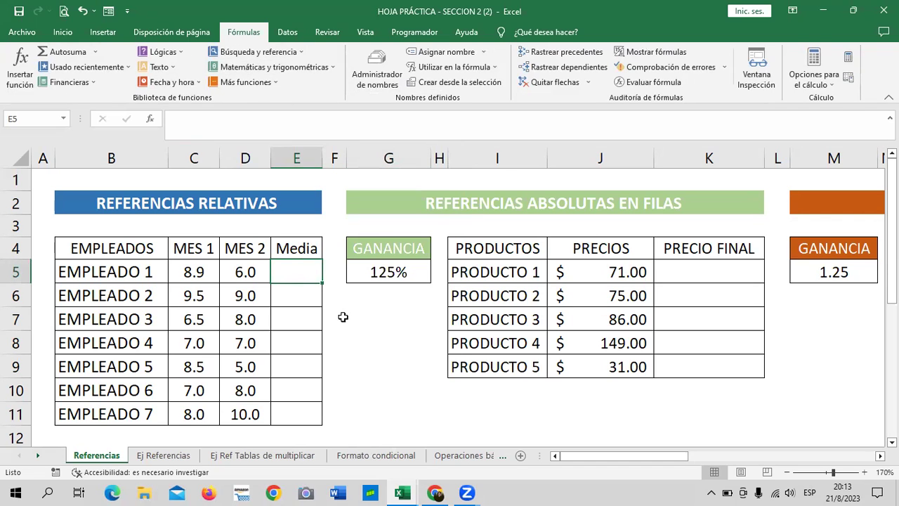
Begin a PROMEDIO formula in cell E5 for EMPLEADO 1's Media via =prome autocomplete.
left_click(362, 334)
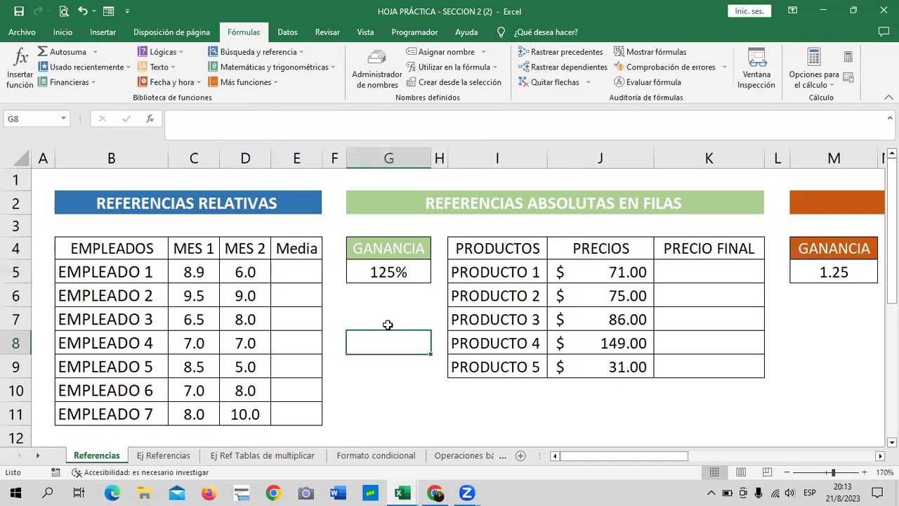
left_click(302, 270)
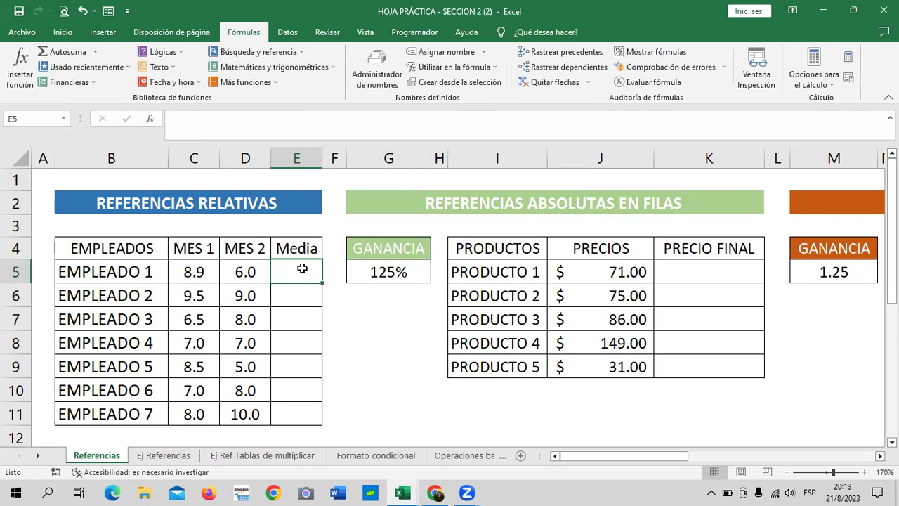
type("=pro")
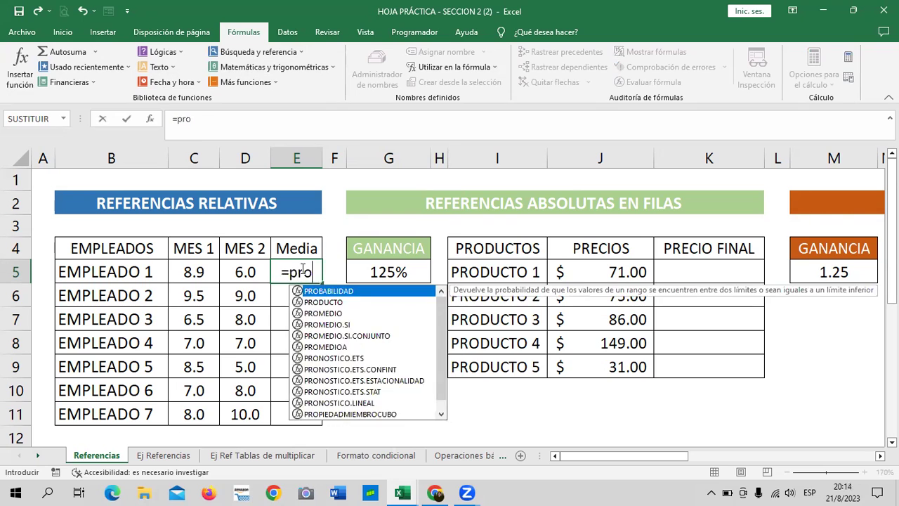
type("me")
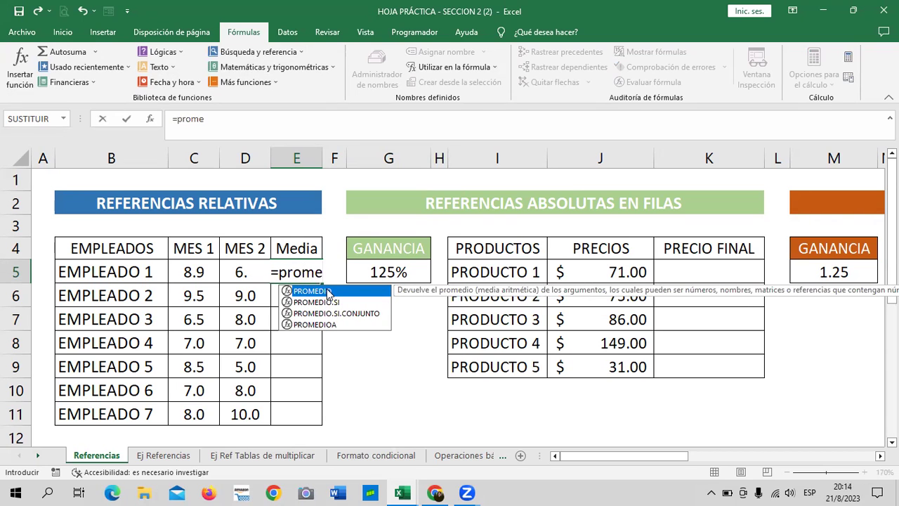
double_click(328, 292)
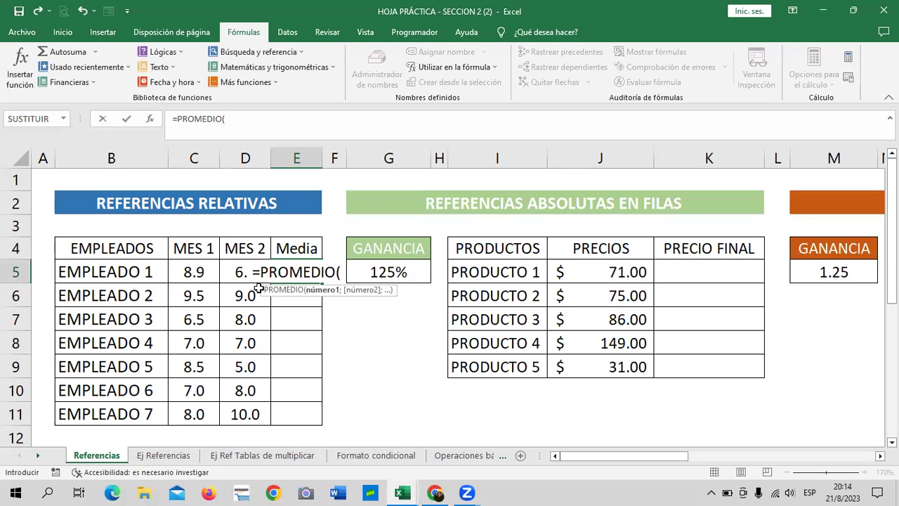
Complete E5's formula as =PROMEDIO(C5:D5) so it averages 8.9 and 6.0 to 7.5.
left_click(194, 273)
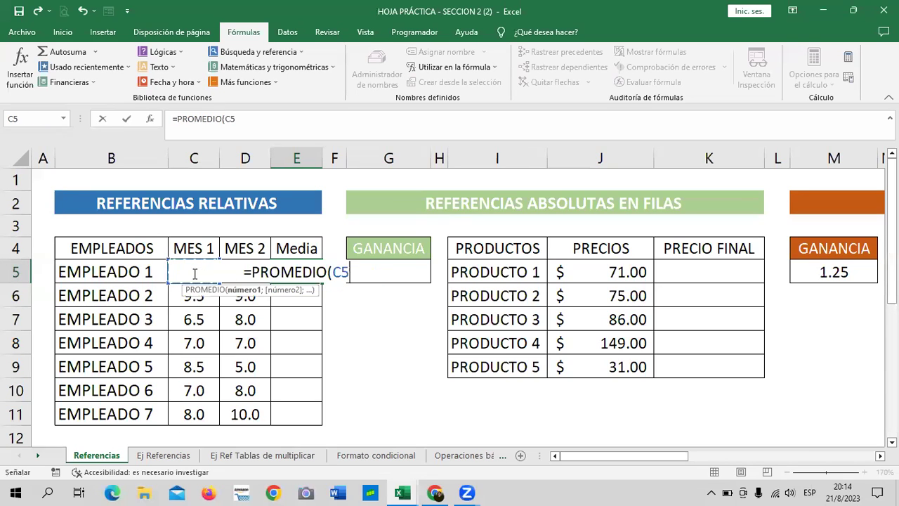
left_click(261, 120)
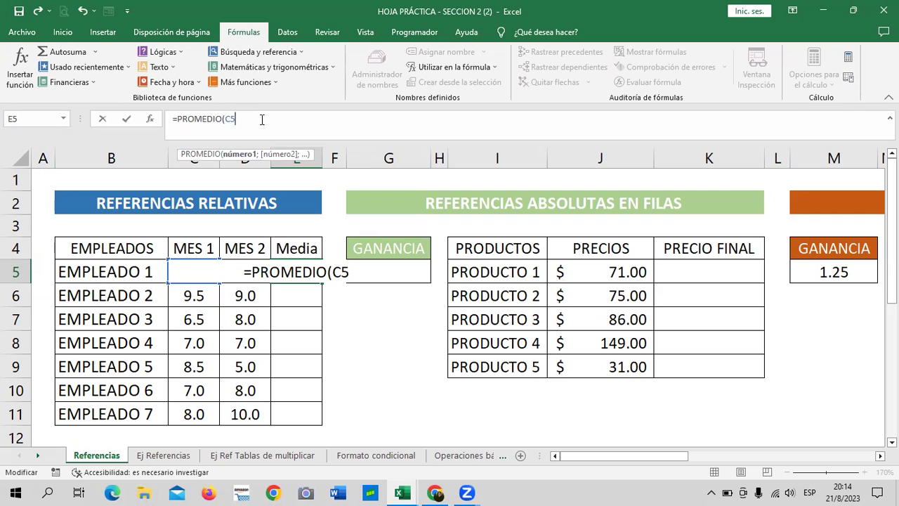
type(":")
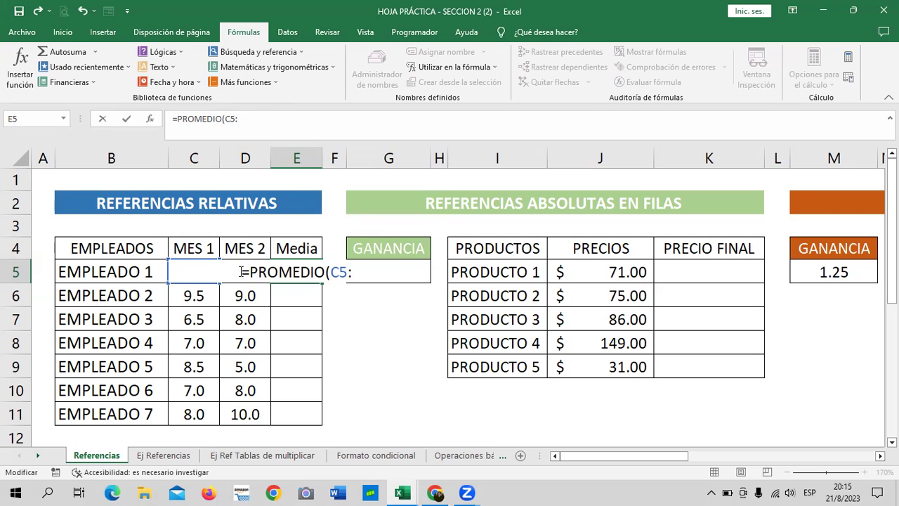
left_click(287, 116)
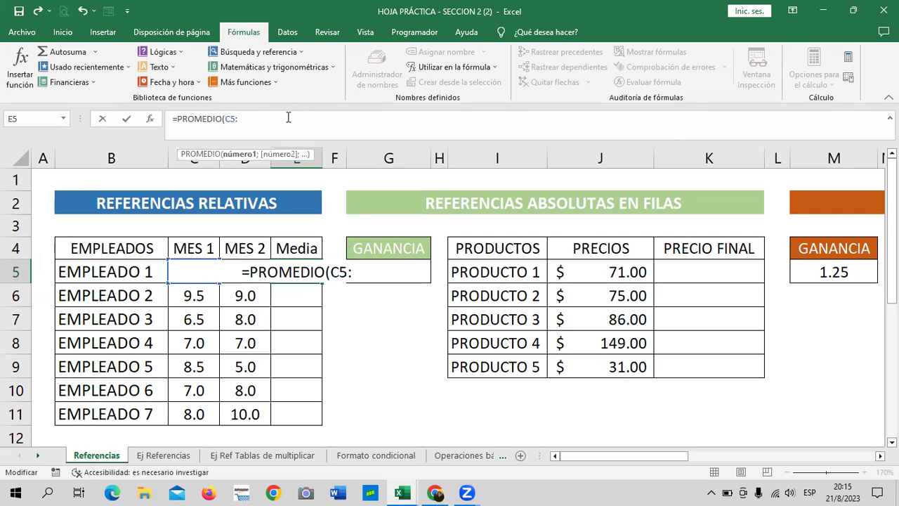
type("d")
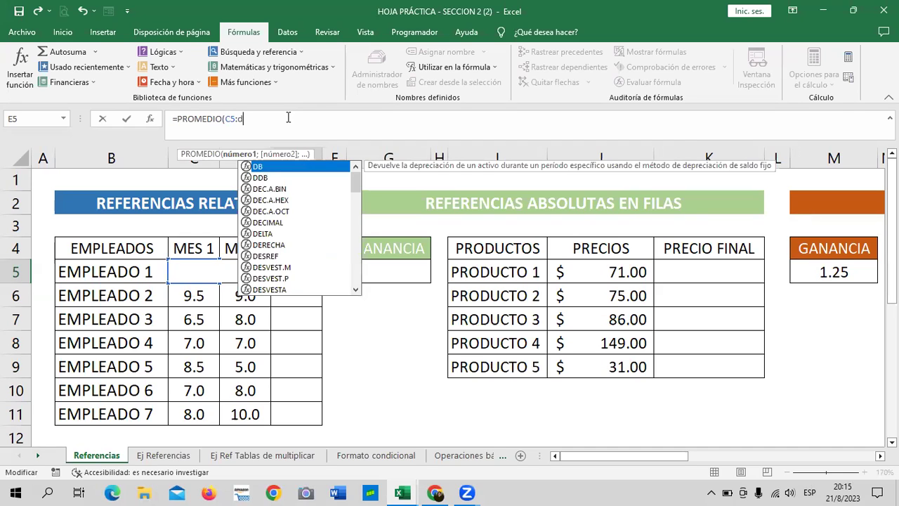
type("5")
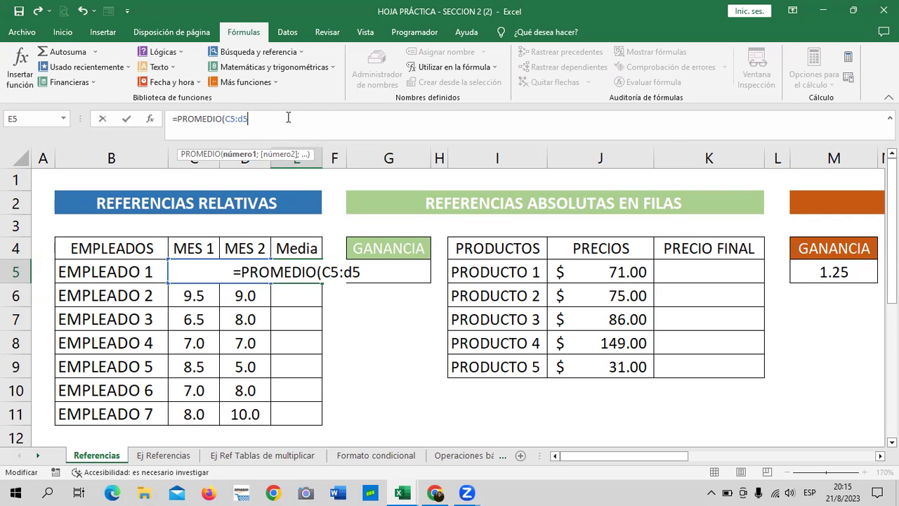
type(")")
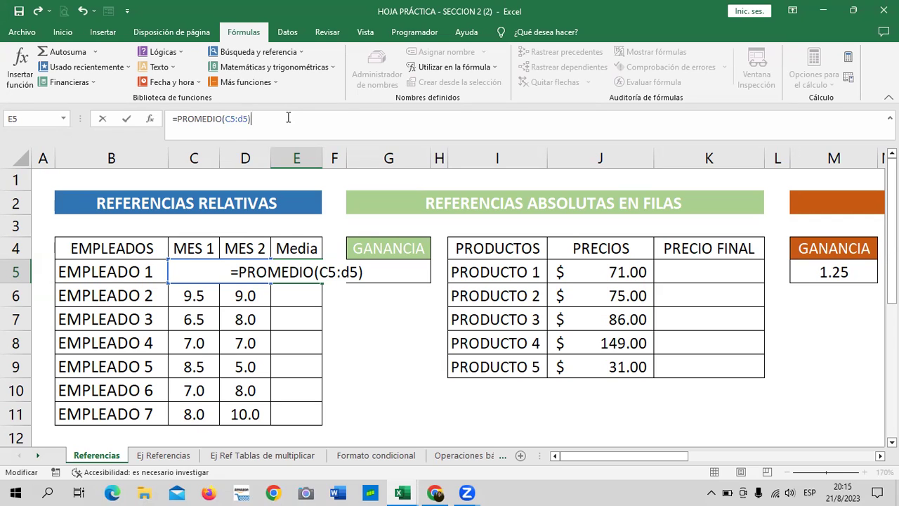
key("Return")
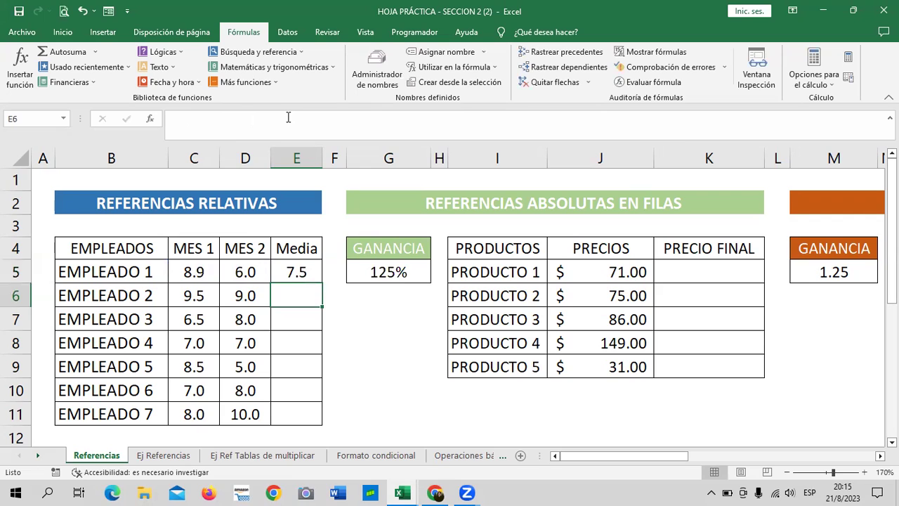
left_click(310, 271)
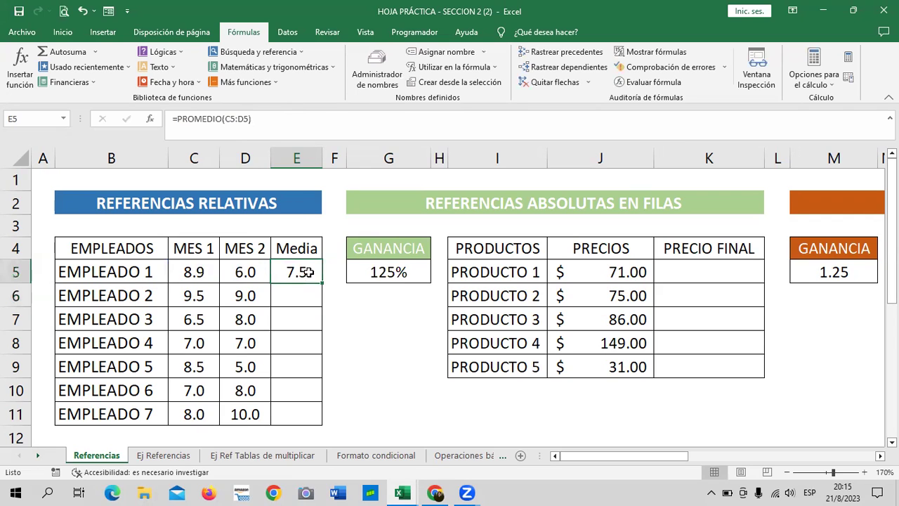
left_click(189, 272)
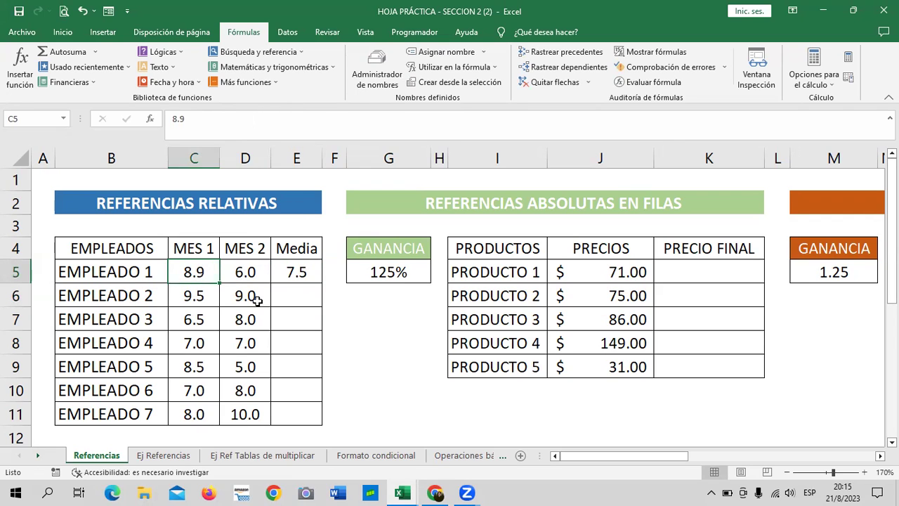
left_click(250, 272)
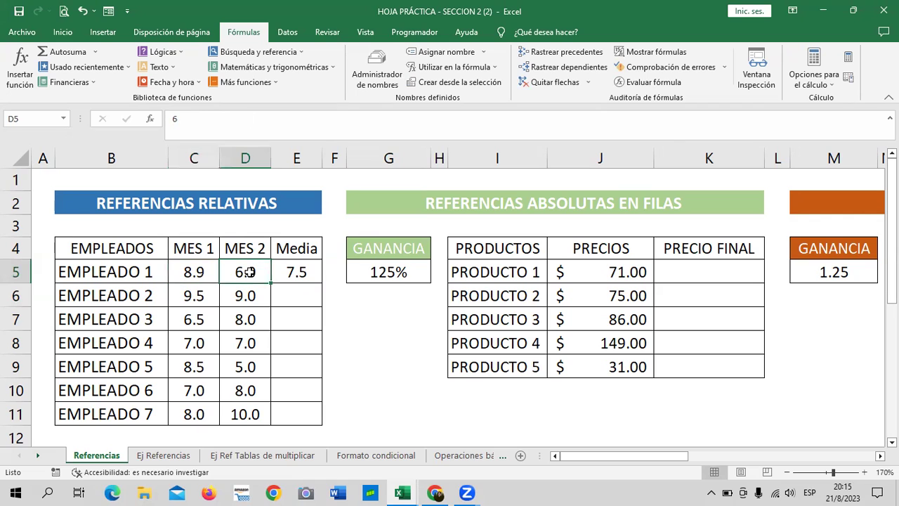
left_click(308, 271)
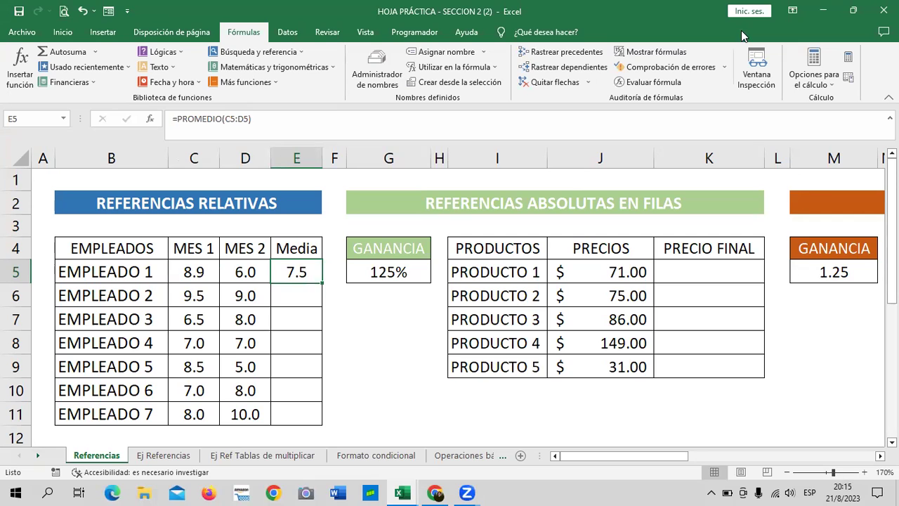
left_click(63, 33)
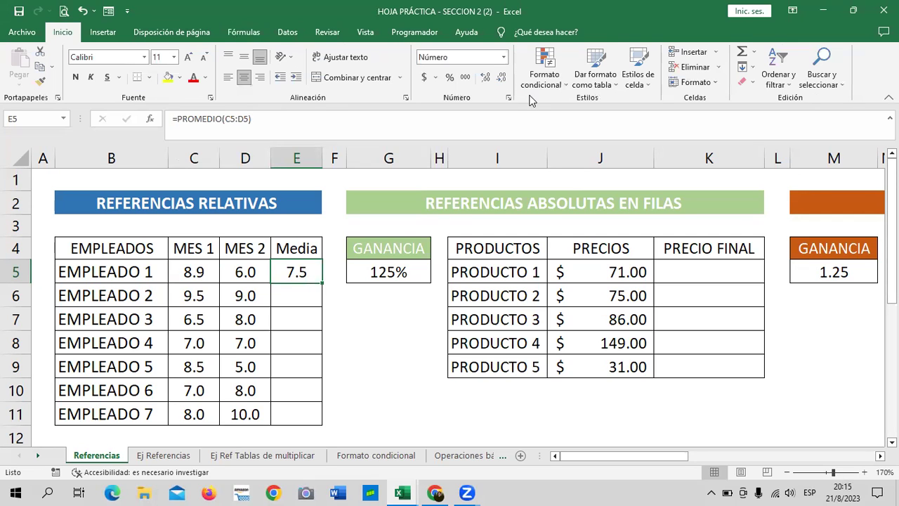
left_click(500, 79)
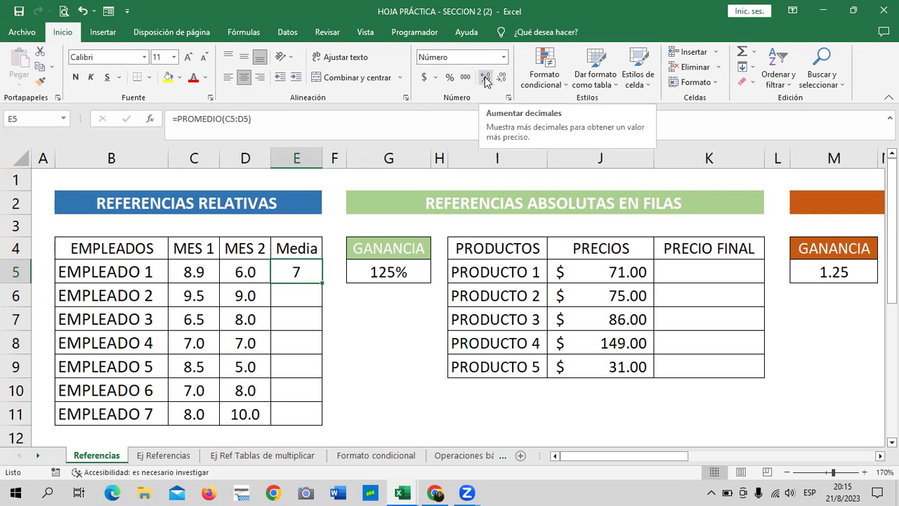
left_click(486, 81)
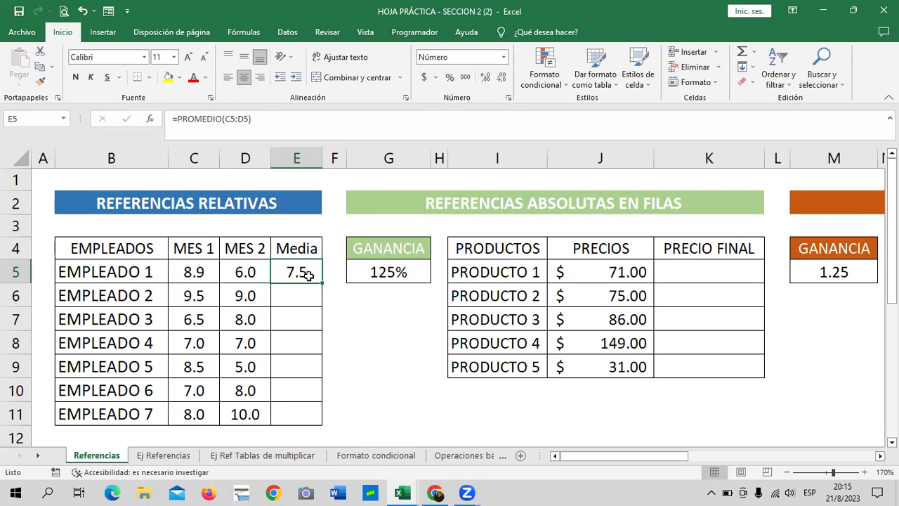
left_click(350, 311)
left_click(289, 272)
Reselect E5 and review its =PROMEDIO(C5:D5) average formula.
left_click(323, 283)
left_click(305, 320)
left_click(301, 272)
left_click_drag(311, 293, 301, 270)
left_click(297, 269)
left_click_drag(282, 348, 299, 289)
left_click(297, 271)
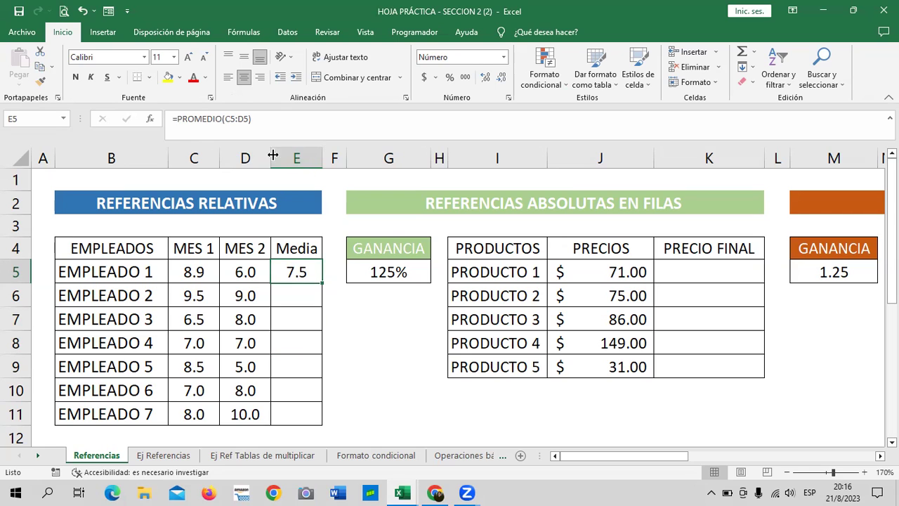
left_click(266, 119)
left_click(320, 312)
left_click(302, 272)
Copy E5's average formula down to E11 so all seven employees show averages.
left_click_drag(321, 284, 321, 421)
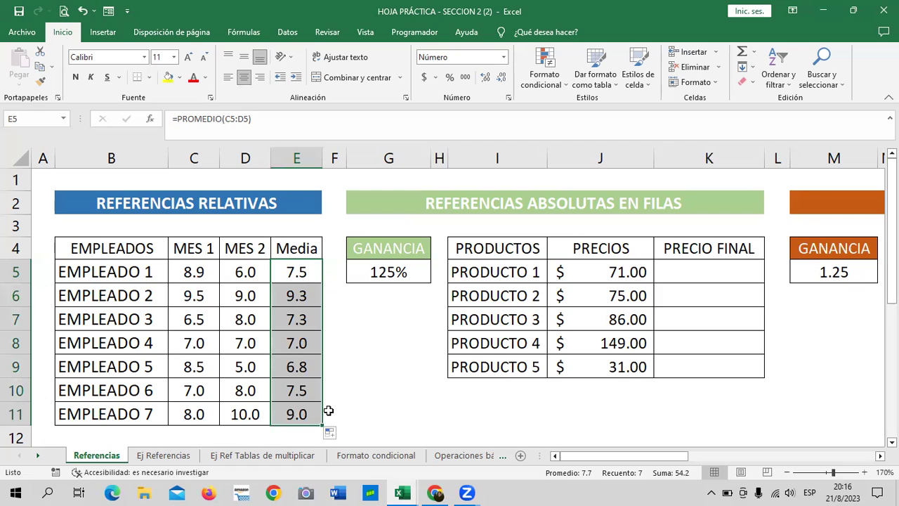
left_click(366, 391)
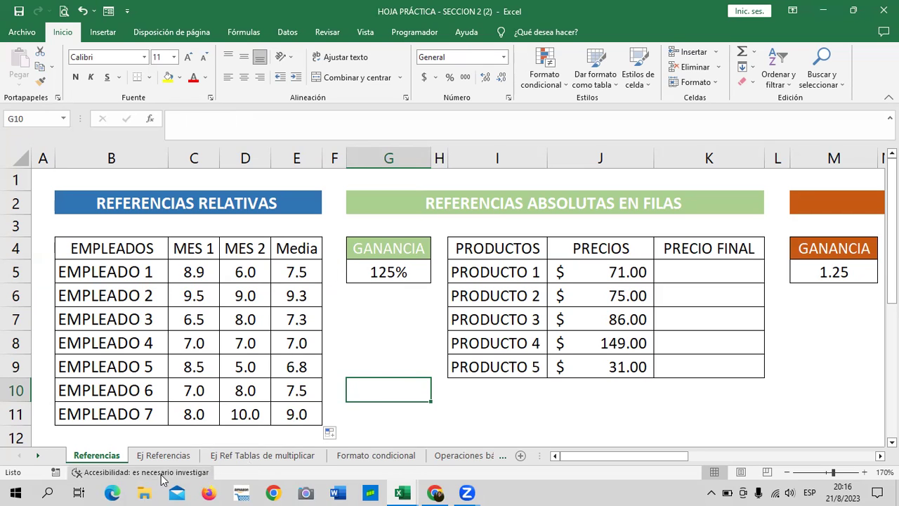
right_click(118, 458)
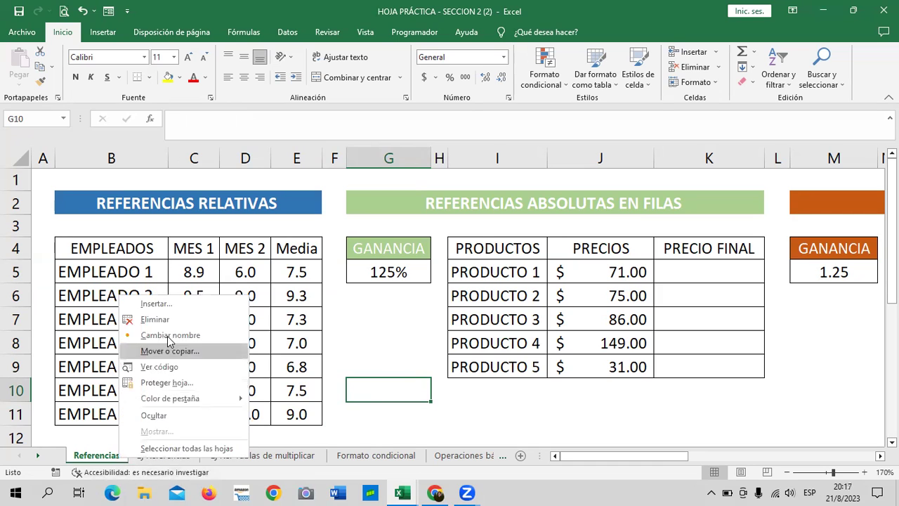
Add a blank Hoja1 sheet after Referencias and select cell D4 on it.
left_click(522, 458)
left_click(521, 456)
left_click(102, 456)
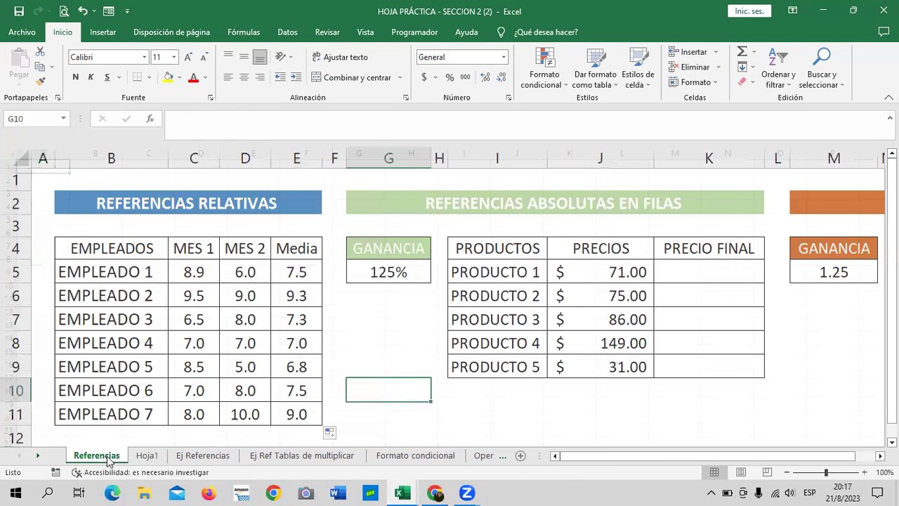
left_click(149, 455)
left_click(330, 309)
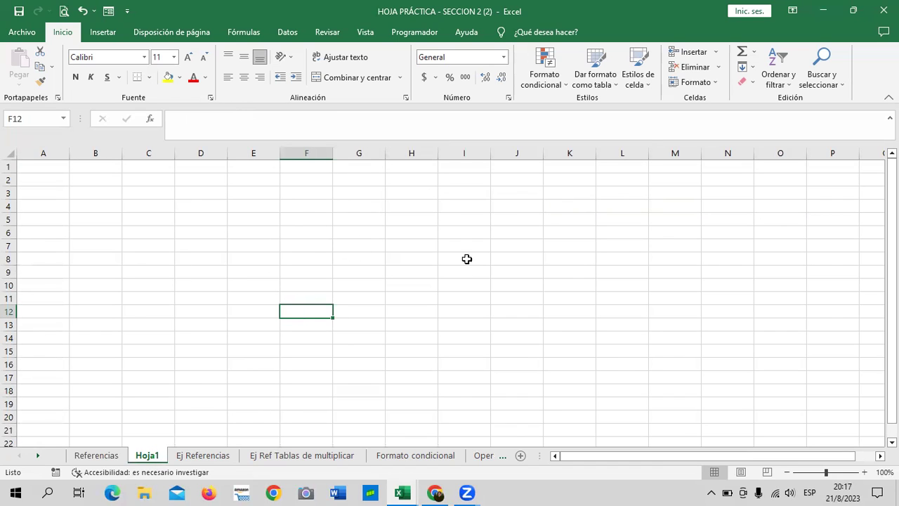
left_click(304, 223)
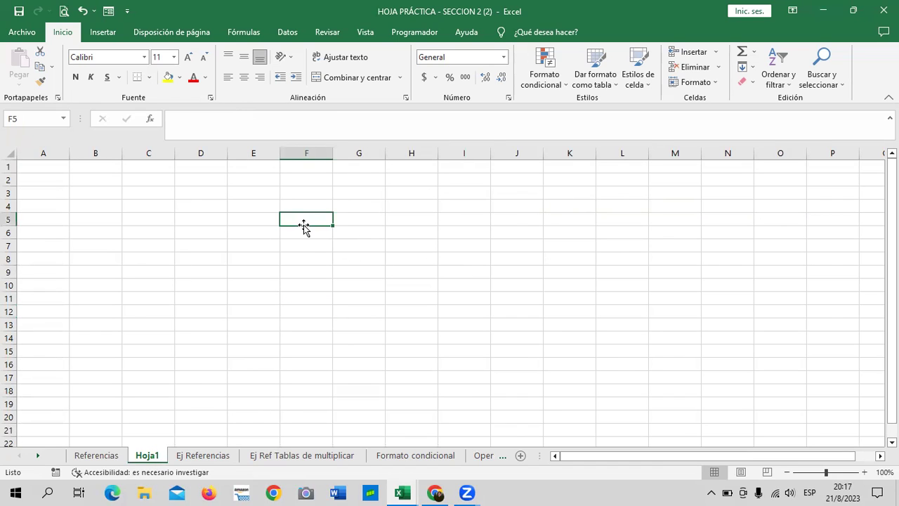
left_click(90, 456)
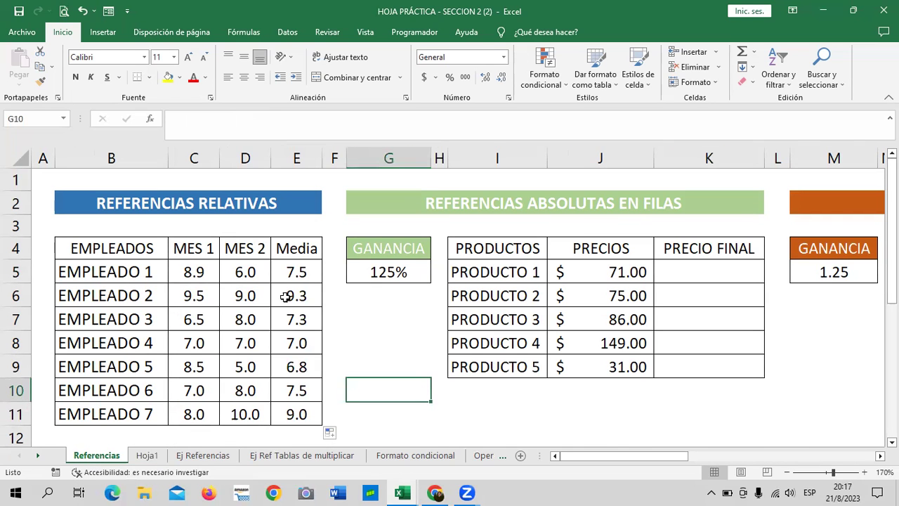
left_click(147, 456)
left_click(425, 313)
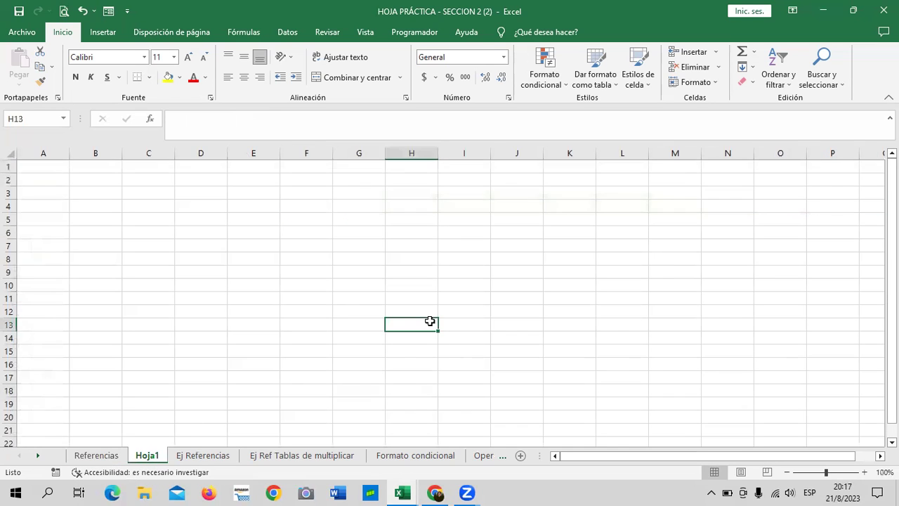
Enter 10 and 15 in D4:D5 and extend the series to D13 (10–55).
left_click(202, 207)
type("10")
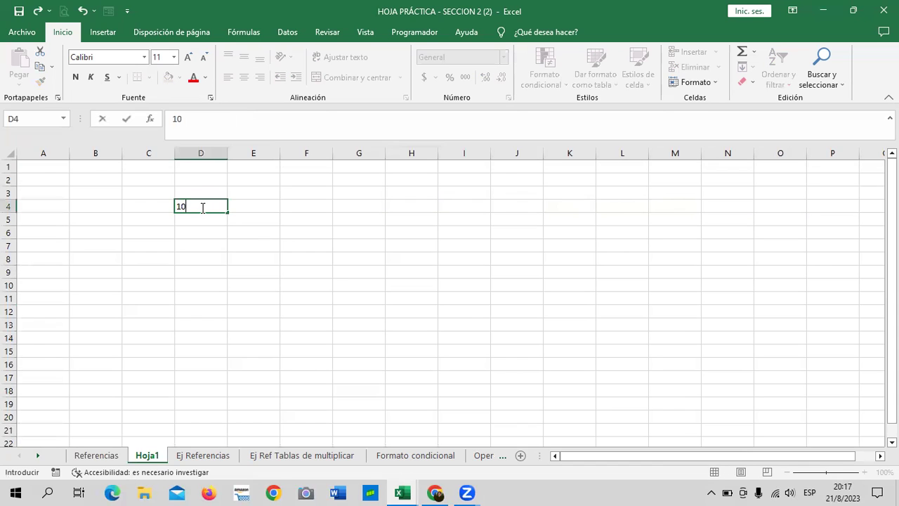
left_click(185, 220)
type("0")
key("BackSpace")
type("5")
key("Return")
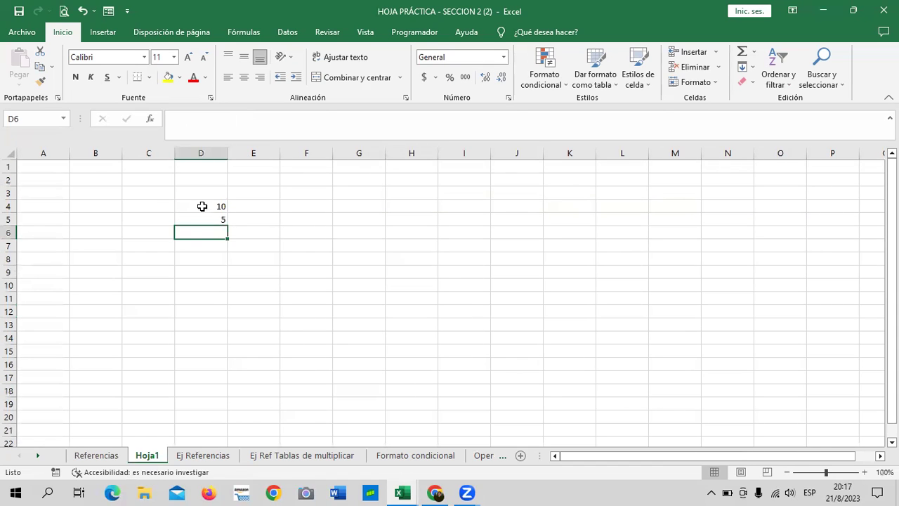
left_click(201, 220)
type("15")
key("Return")
left_click(208, 213)
left_click_drag(207, 212, 235, 327)
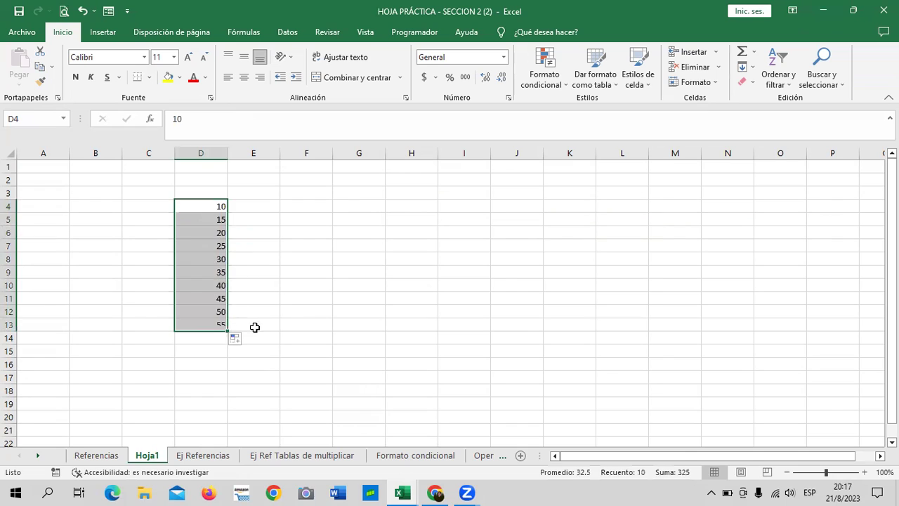
left_click(342, 314)
Enter 15 and 20 in E4:E5 and fill the series down to E13 (15–60).
left_click(258, 211)
type("15")
key("Return")
type("20")
key("Return")
left_click_drag(348, 250, 349, 261)
left_click_drag(270, 204, 280, 331)
left_click(369, 294)
Apply all borders to D4:F13 and widen column F.
mouse_move(190, 197)
left_mouse_down()
mouse_move(209, 266)
mouse_move(320, 325)
left_mouse_up()
left_click(411, 298)
left_click_drag(211, 207, 305, 324)
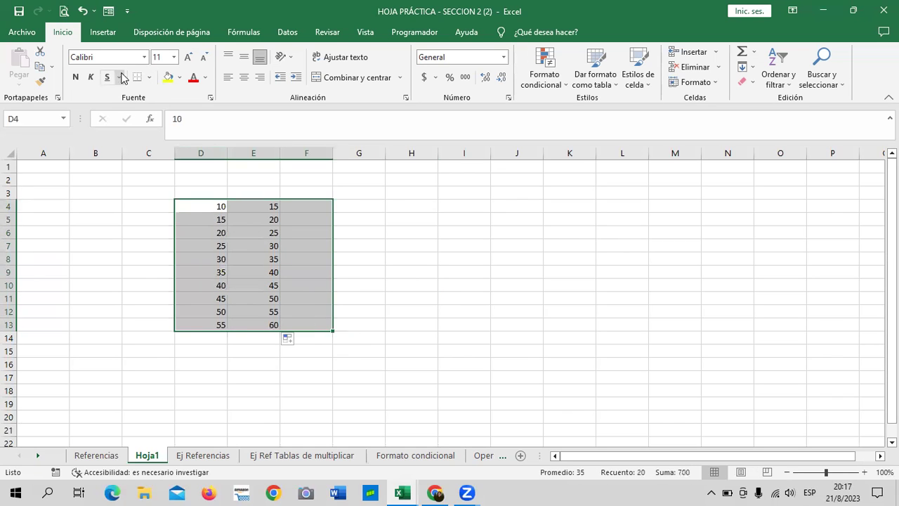
left_click(148, 78)
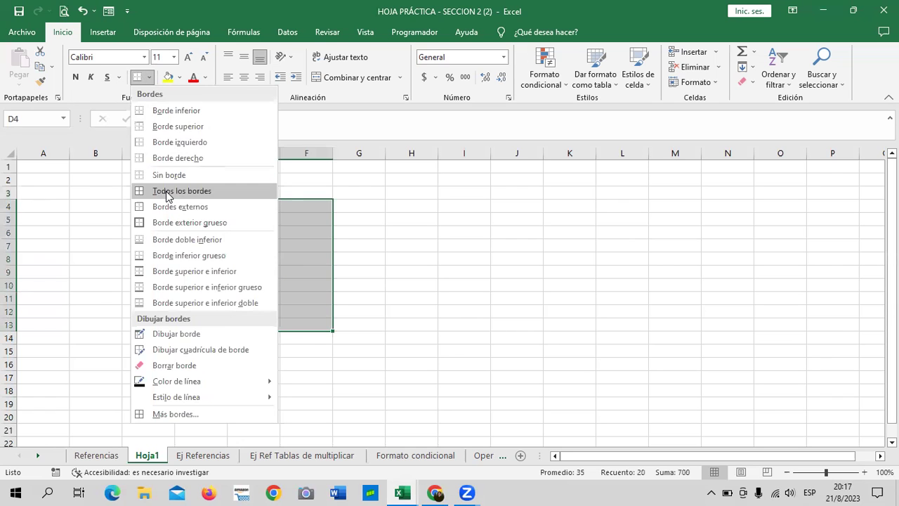
left_click(166, 196)
left_click(438, 269)
left_click(297, 205)
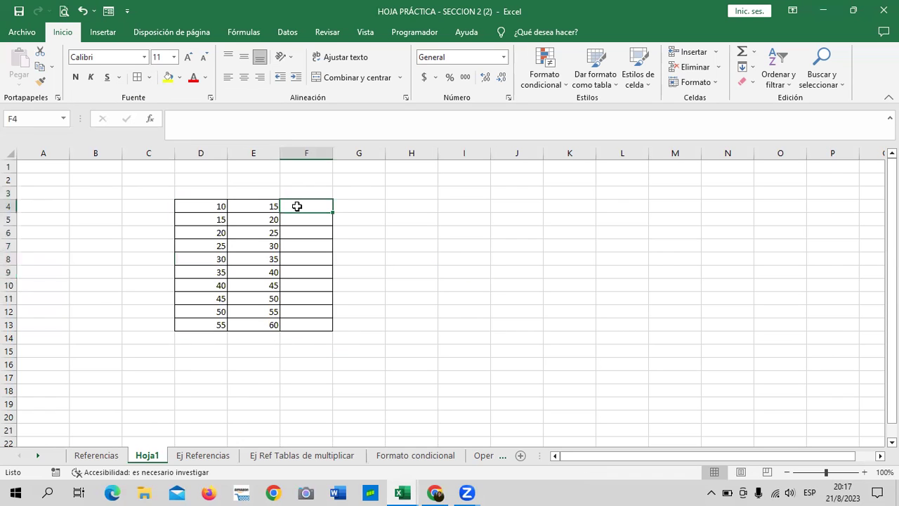
left_click_drag(332, 153, 382, 158)
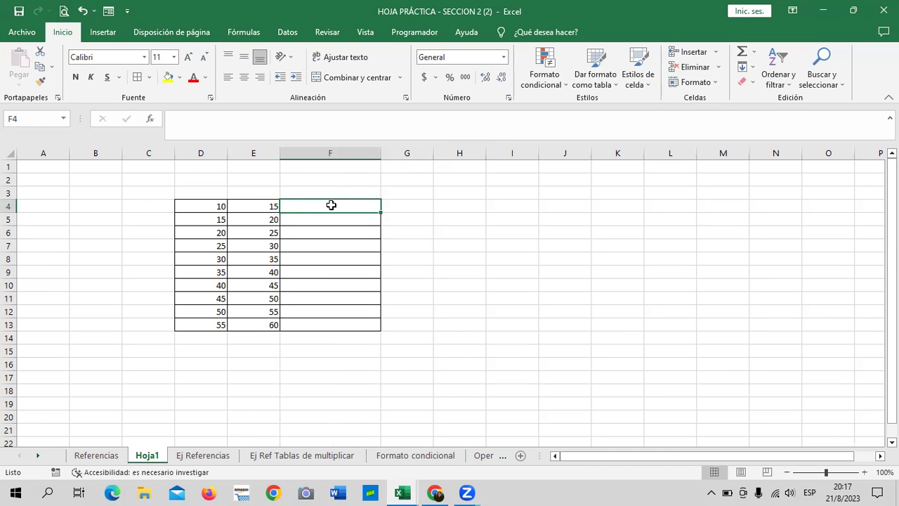
Enter =D4+E4 in F4 and copy it down to F13, giving 25 to 115.
type("=")
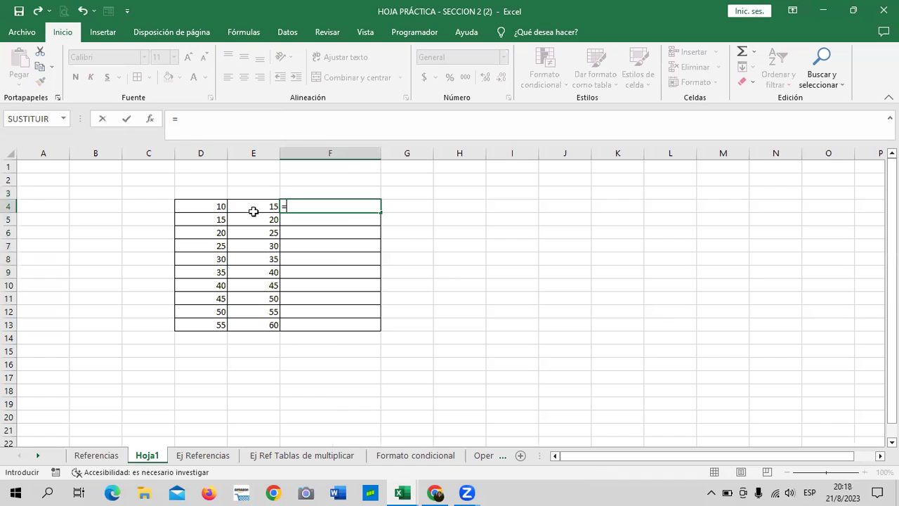
left_click(217, 206)
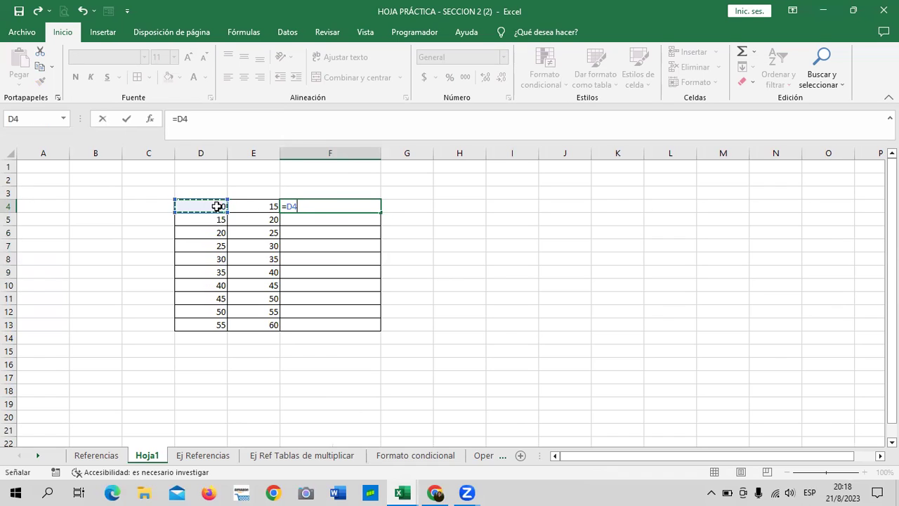
type("+")
left_click(260, 206)
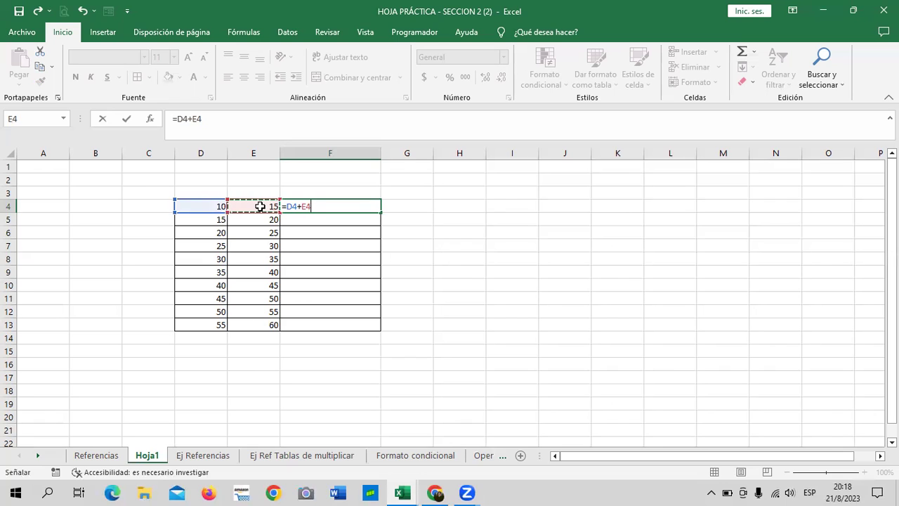
key("ctrl+Return")
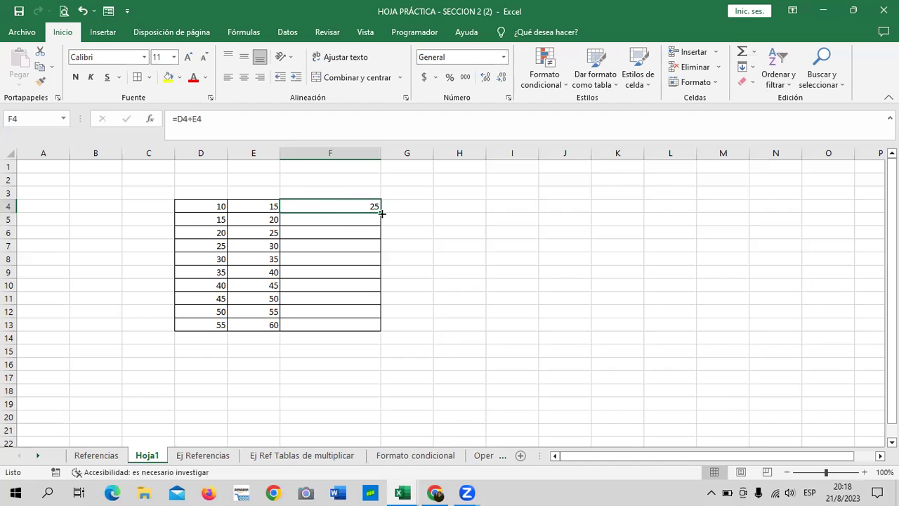
left_click_drag(382, 212, 375, 334)
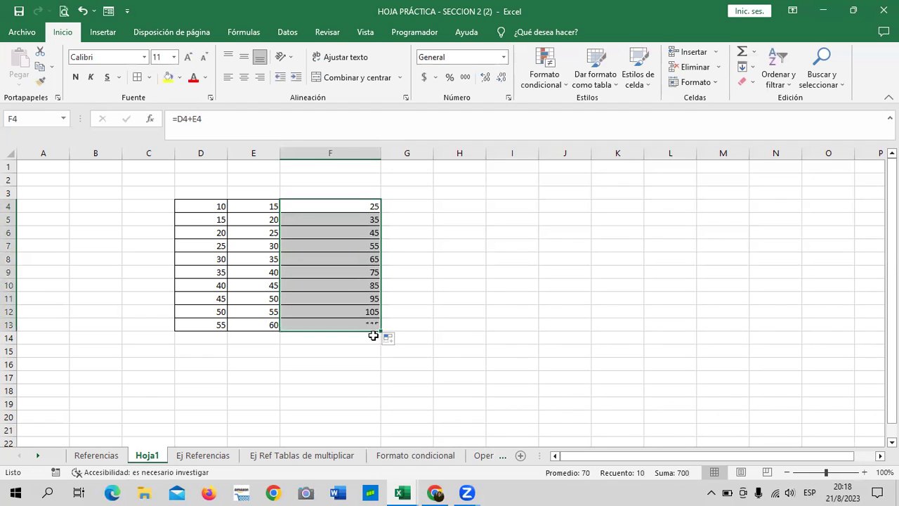
Check the copied sum formulas in F4, F8, F10, F12 and F13.
left_click(354, 205)
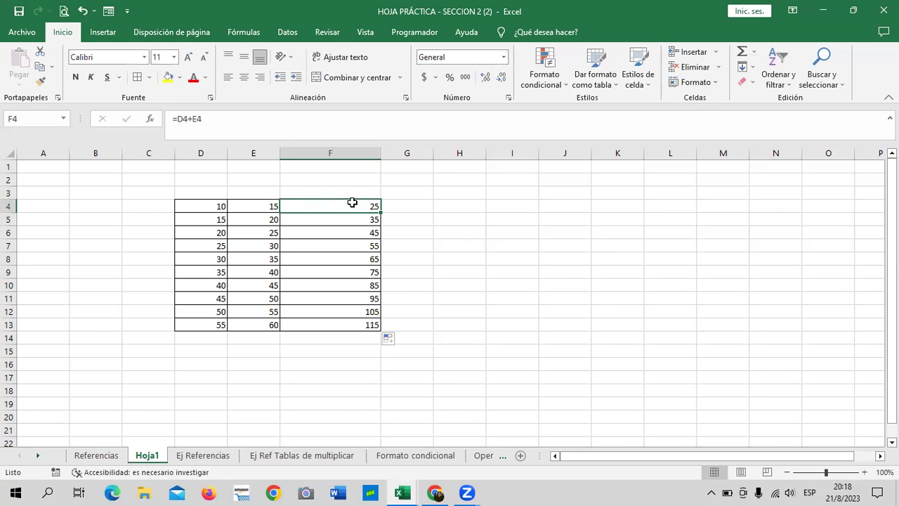
left_click(464, 236)
left_click(351, 258)
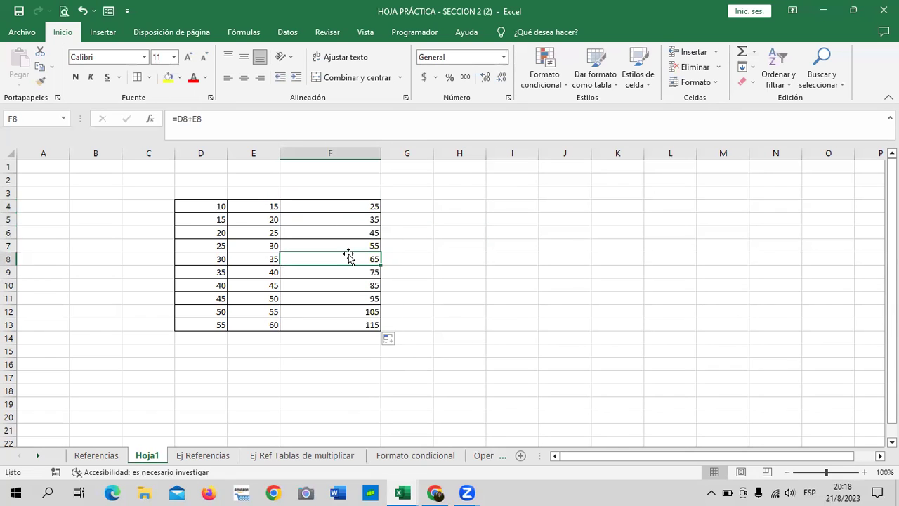
left_click(328, 325)
left_click(324, 311)
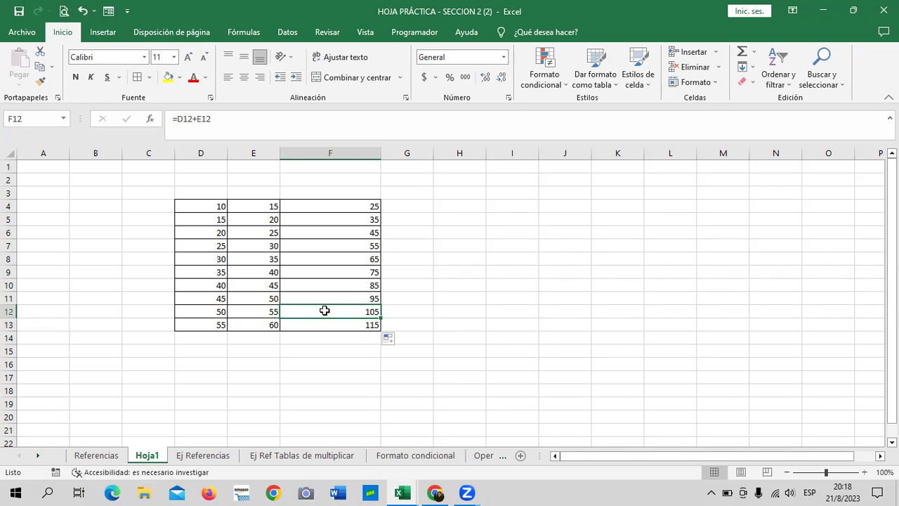
left_click(316, 283)
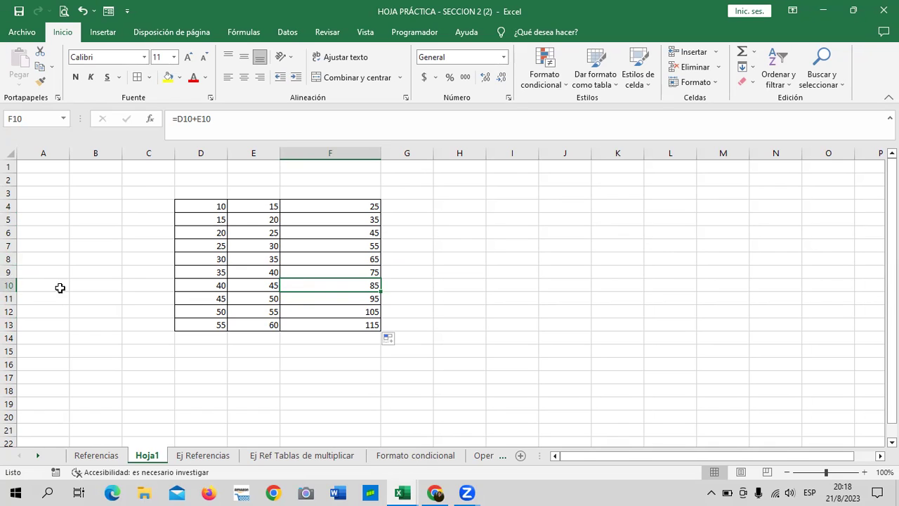
left_click(296, 271)
left_click(311, 321)
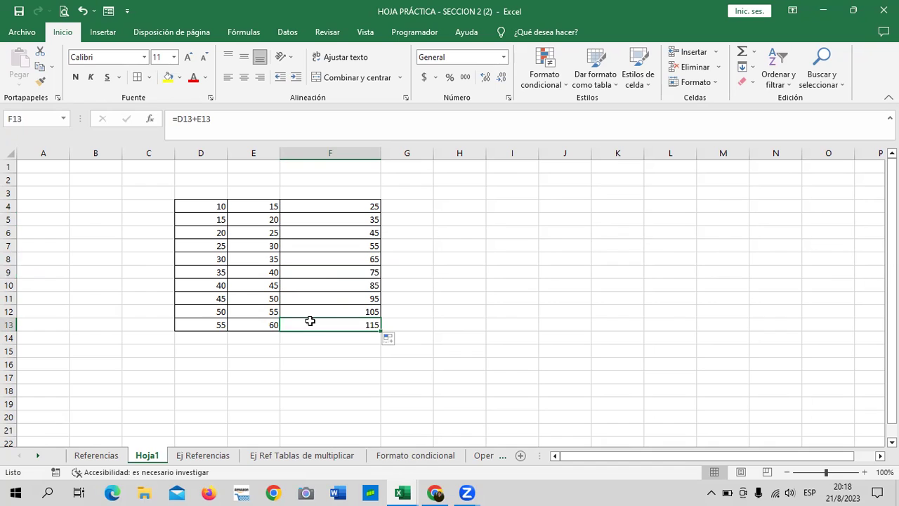
left_click(332, 204)
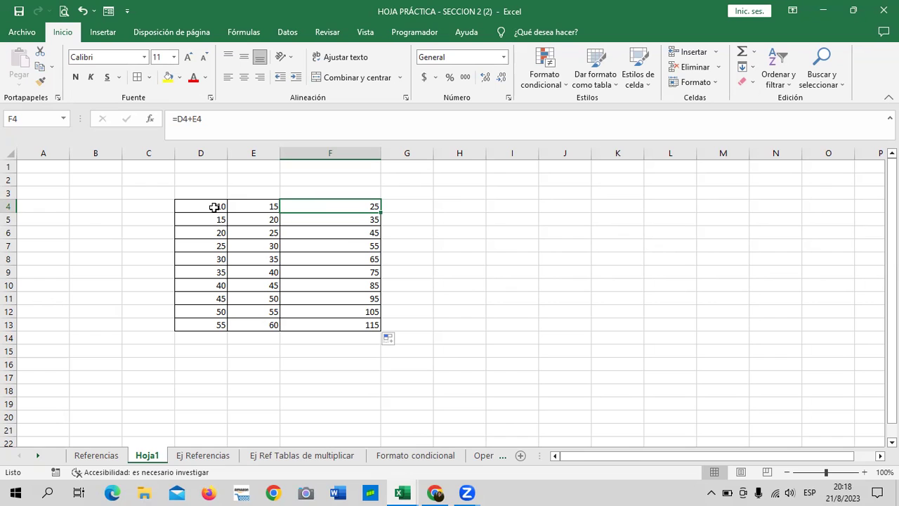
left_click(330, 321)
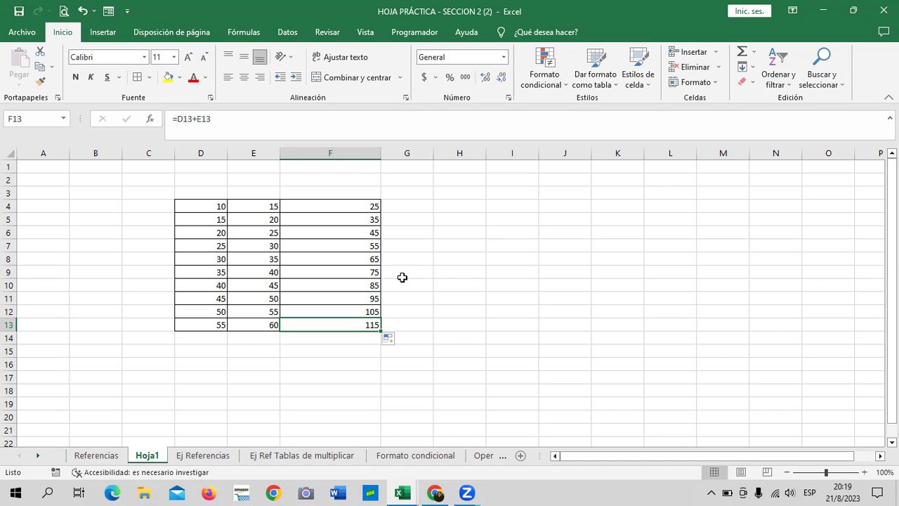
left_click_drag(448, 255, 815, 250)
left_click_drag(461, 219, 772, 219)
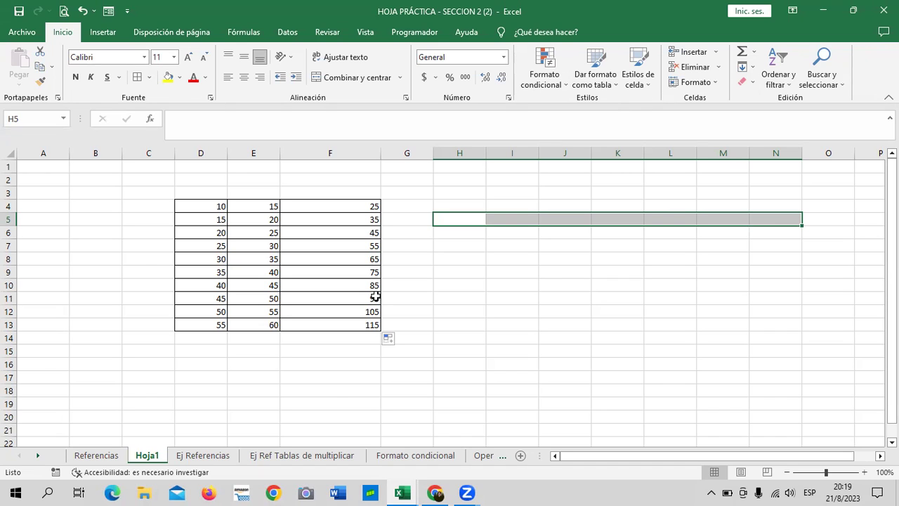
left_click(512, 270)
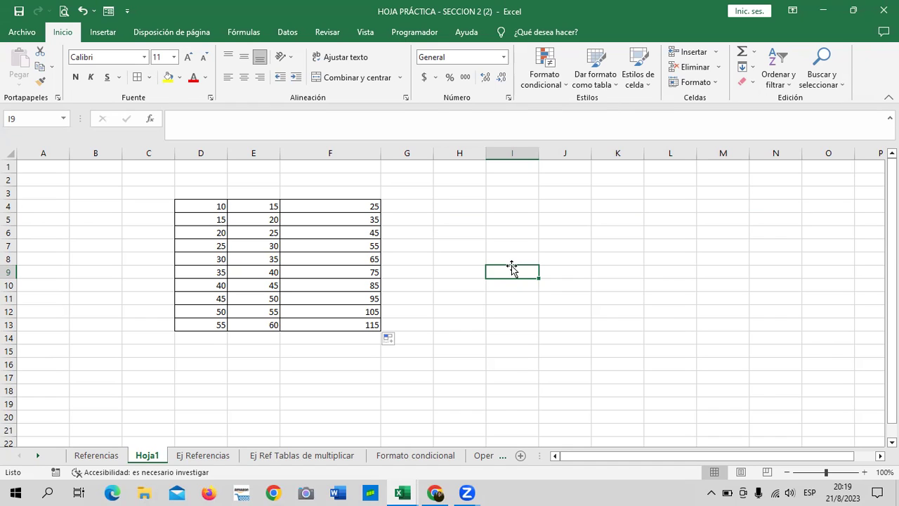
left_click(413, 213)
left_click(341, 212)
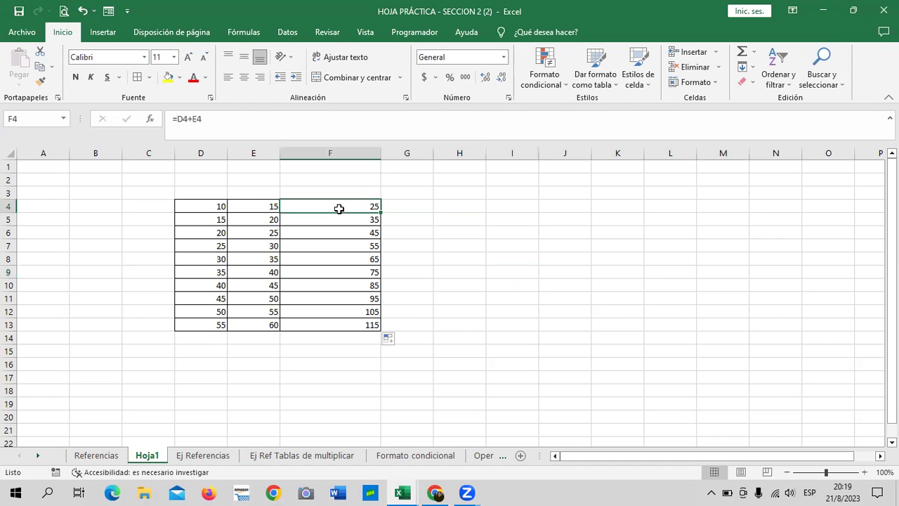
left_click(560, 178)
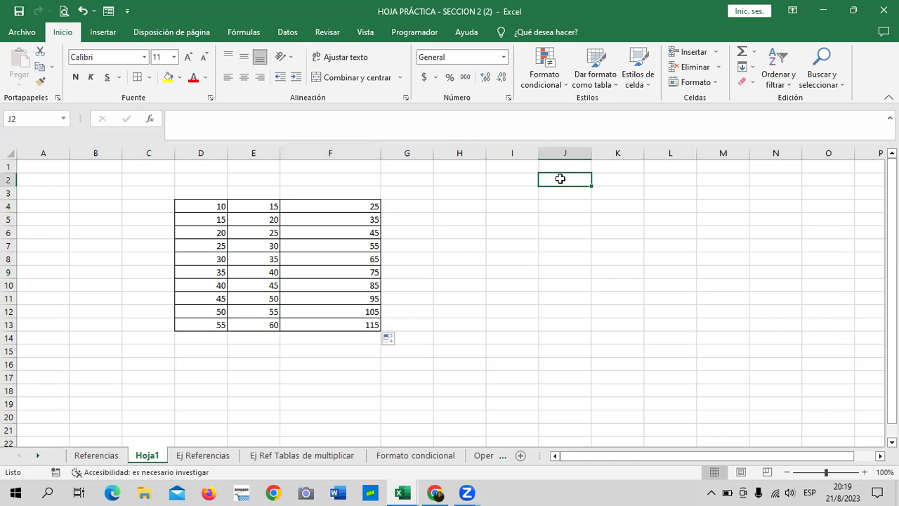
Enter 10 in cell J2.
type("10")
key("Return")
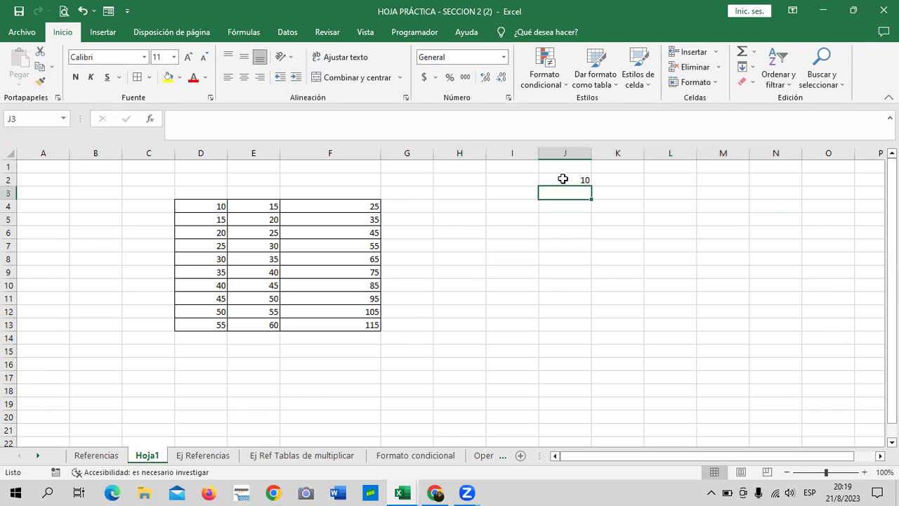
left_click(399, 316)
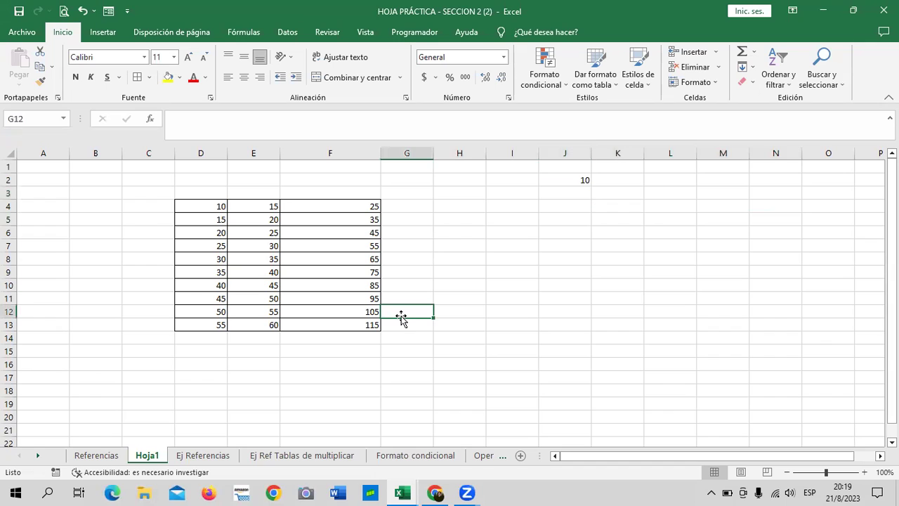
left_click(348, 206)
left_click(466, 245)
left_click(365, 207)
left_click(402, 209)
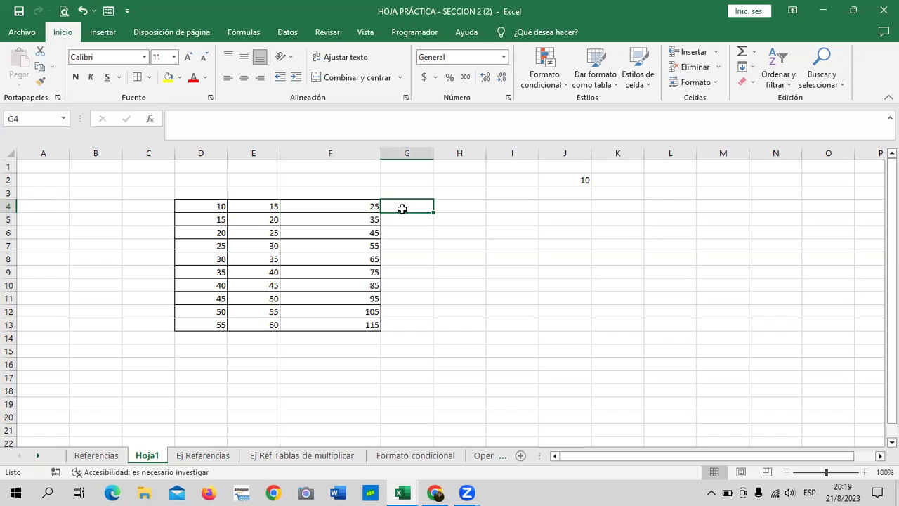
Enter 10 and 15 in H4:H5 and fill the series down to H13 (10–55).
left_click(469, 204)
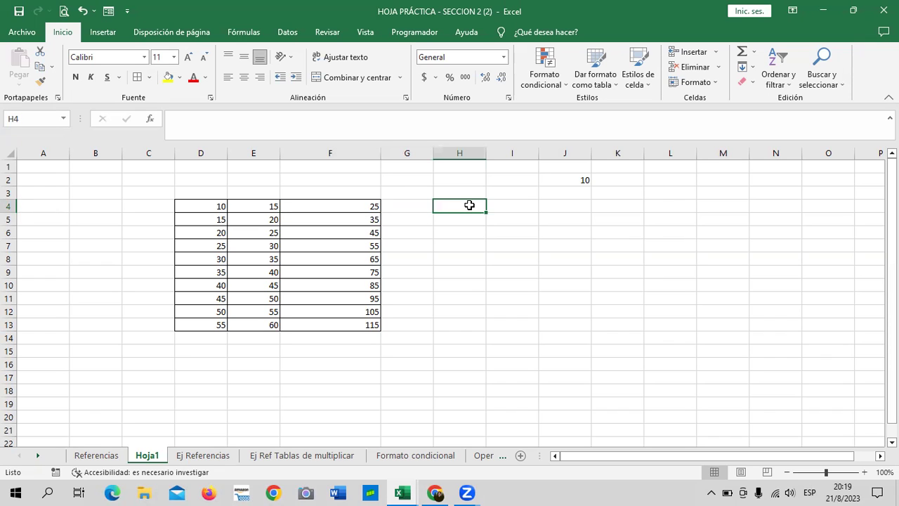
type("10")
key("Return")
type("15")
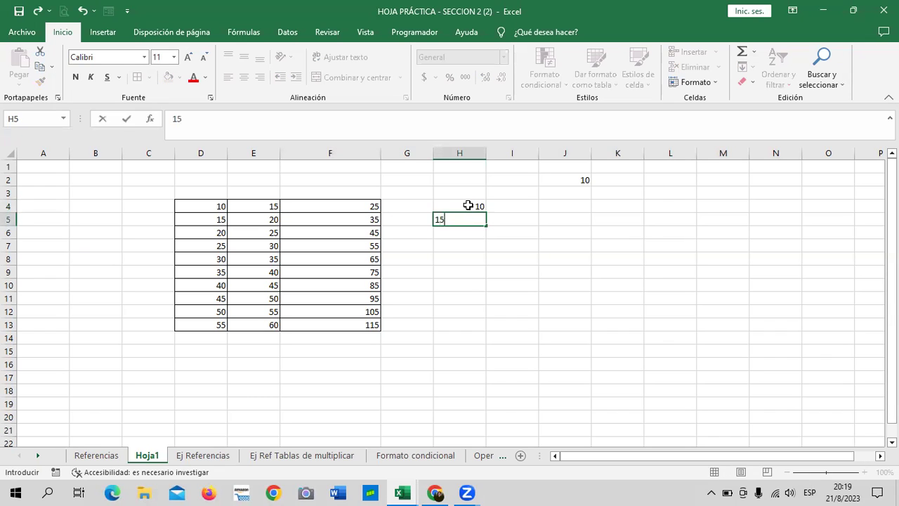
key("Return")
left_click_drag(467, 205, 490, 329)
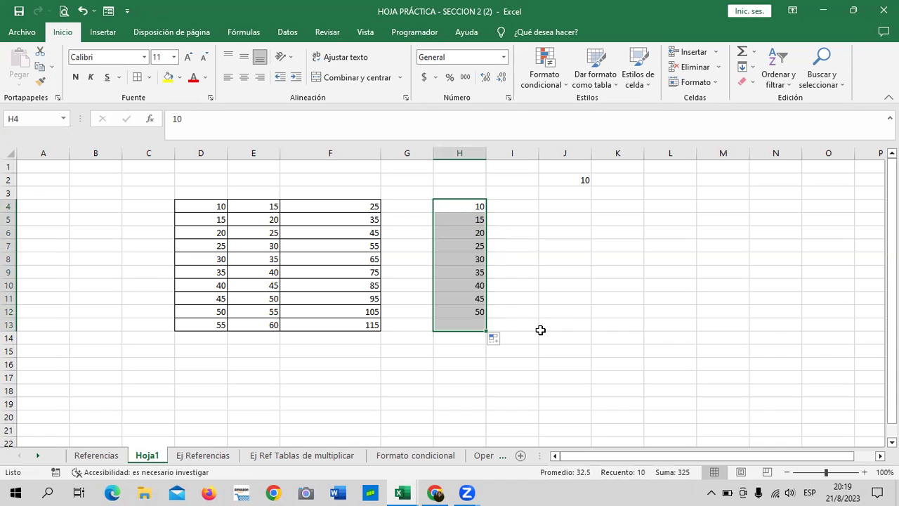
left_click(540, 330)
Check the series values 10, 35 and 55 in column H and the 10 in J2.
left_click(467, 205)
left_click(467, 274)
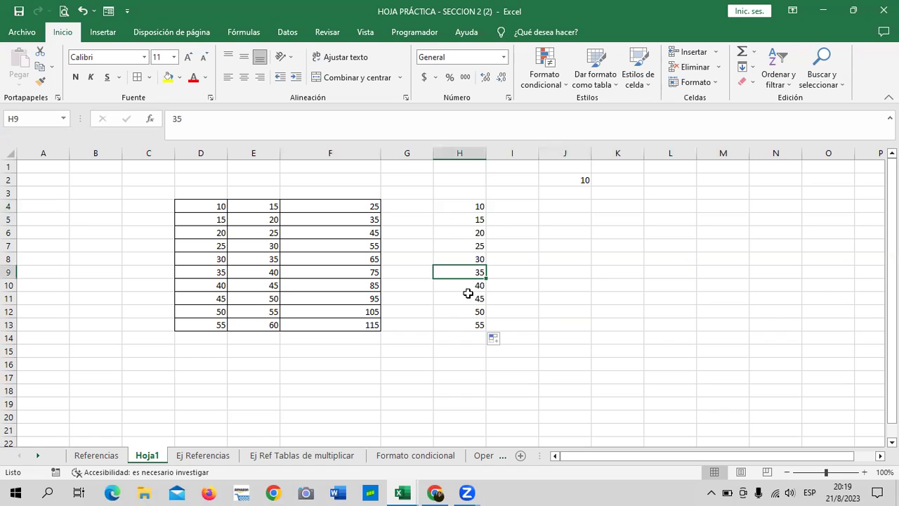
left_click(461, 322)
left_click(570, 180)
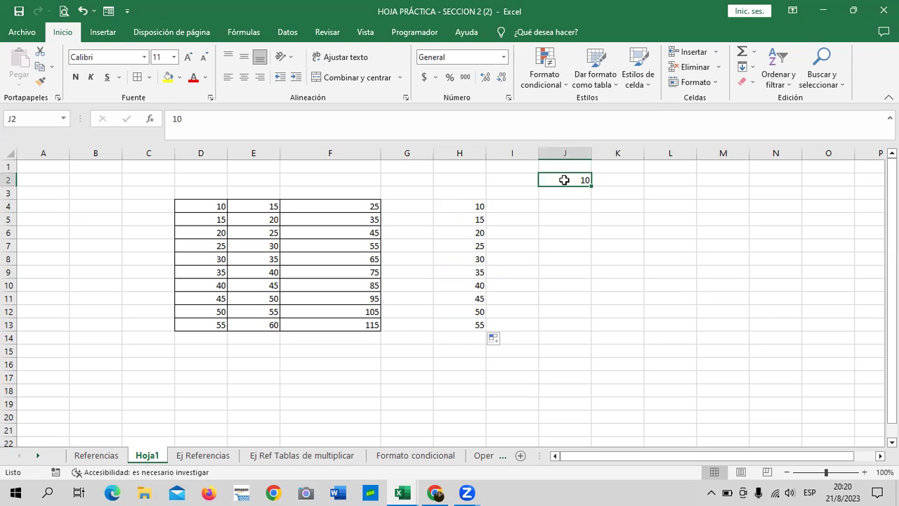
Enter =H4+J2 in I4 so it shows 20.
left_click(510, 207)
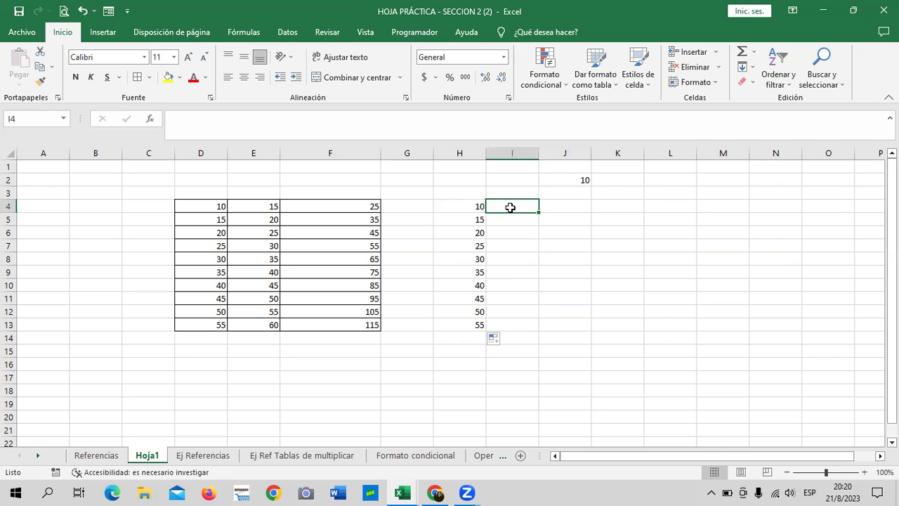
type("=")
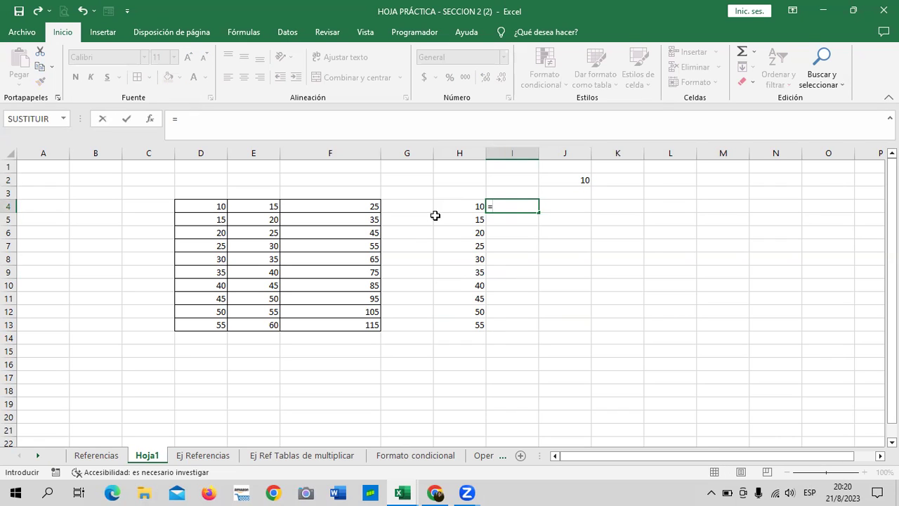
left_click(444, 207)
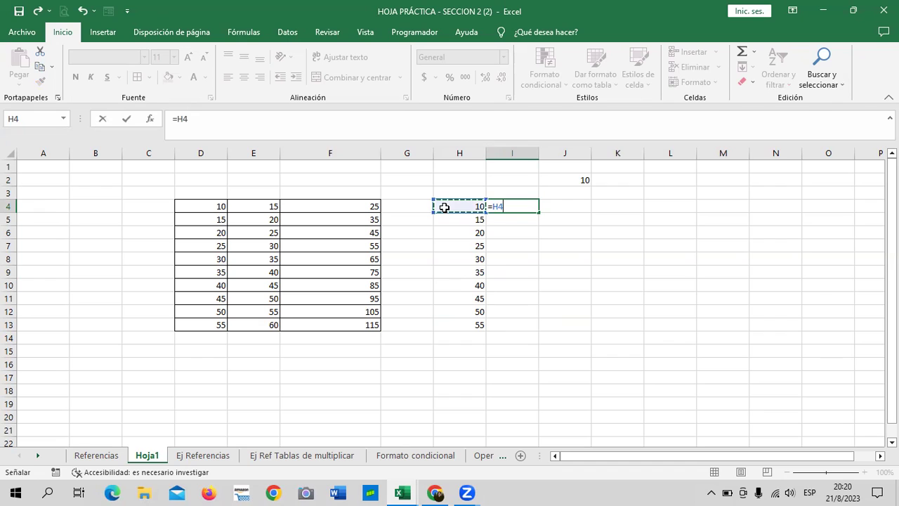
type("+")
left_click(556, 179)
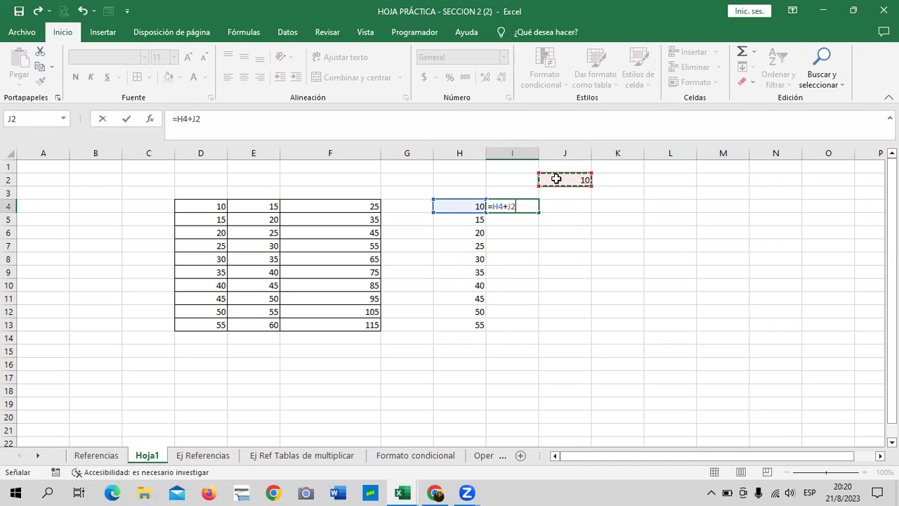
key("Return")
Copy the I4 formula =H4+J2 down through I13.
left_click(467, 207)
left_click(513, 209)
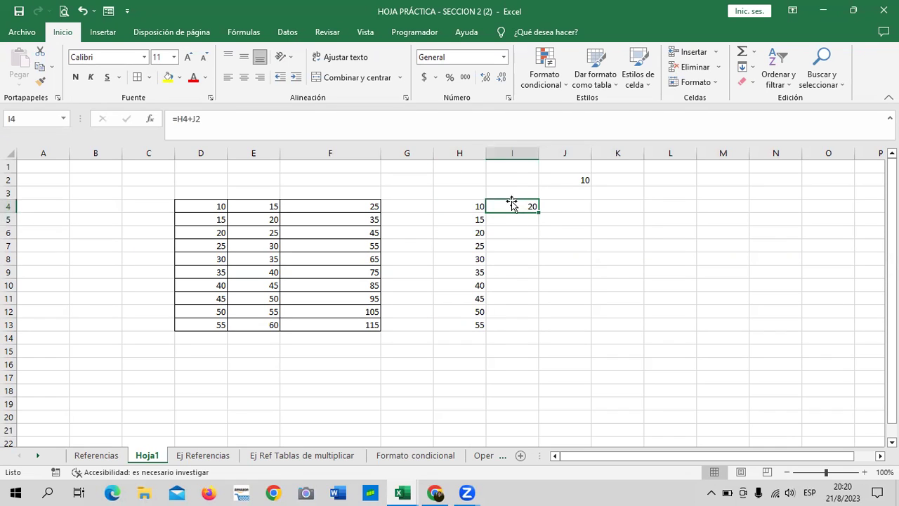
left_click(476, 206)
left_click(578, 181)
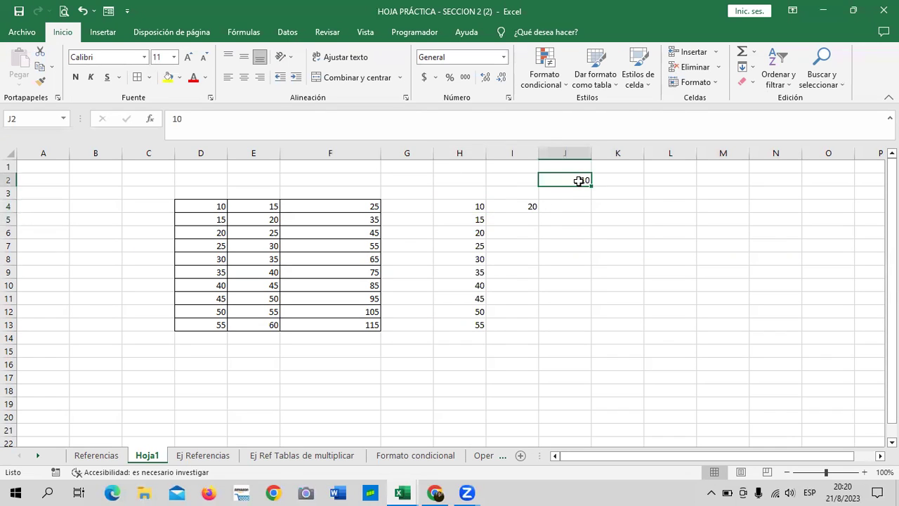
left_click(517, 205)
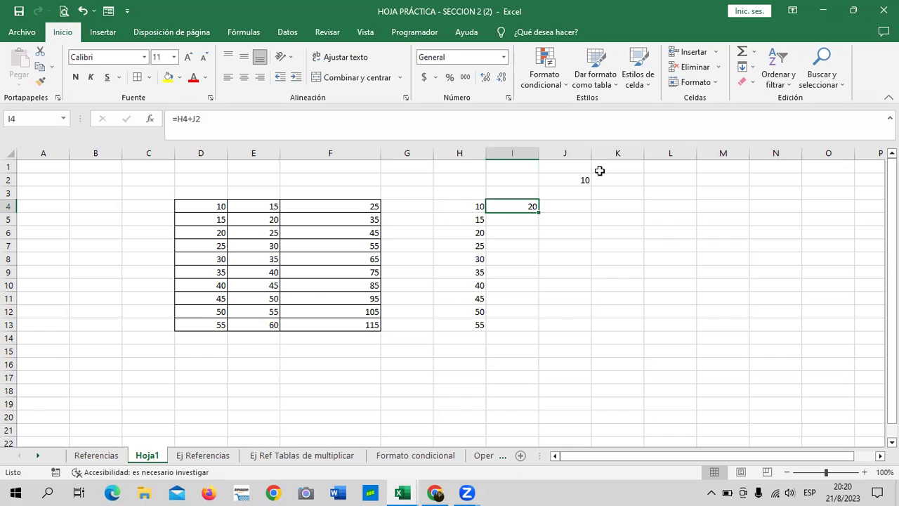
left_click_drag(539, 212, 541, 328)
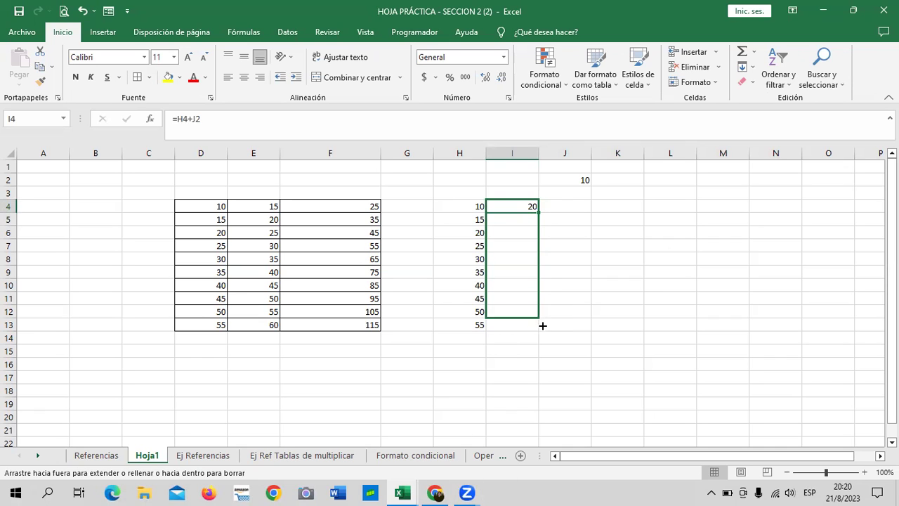
left_click(600, 315)
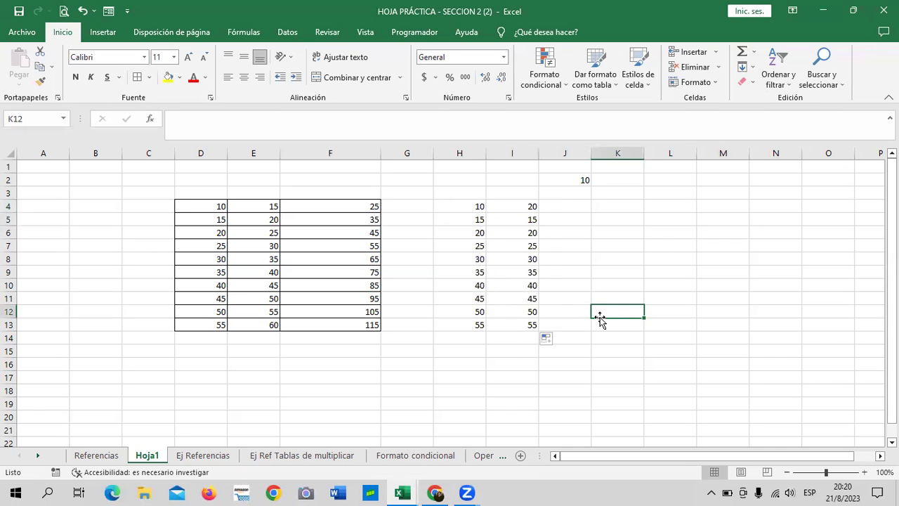
Compare the copied formulas in I13, I12, I10 and I5 against column H.
left_click(518, 325)
left_click(519, 311)
left_click(519, 281)
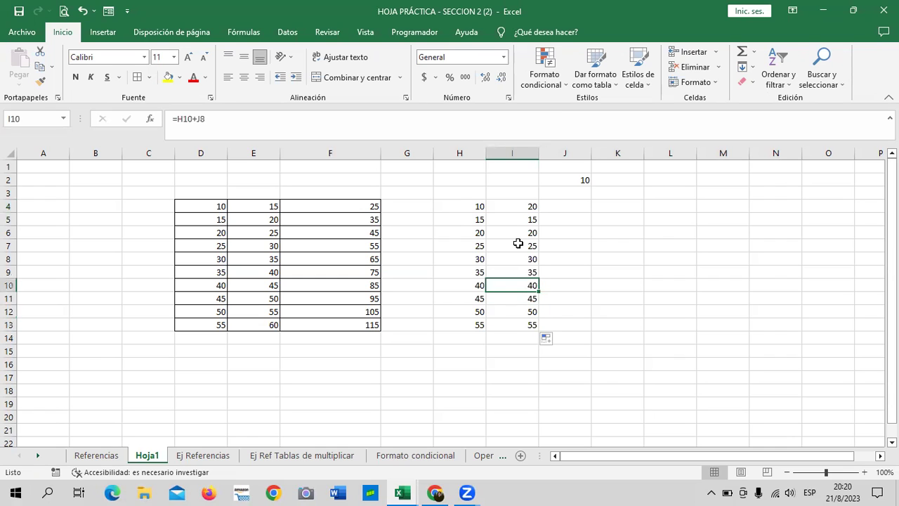
left_click(460, 218)
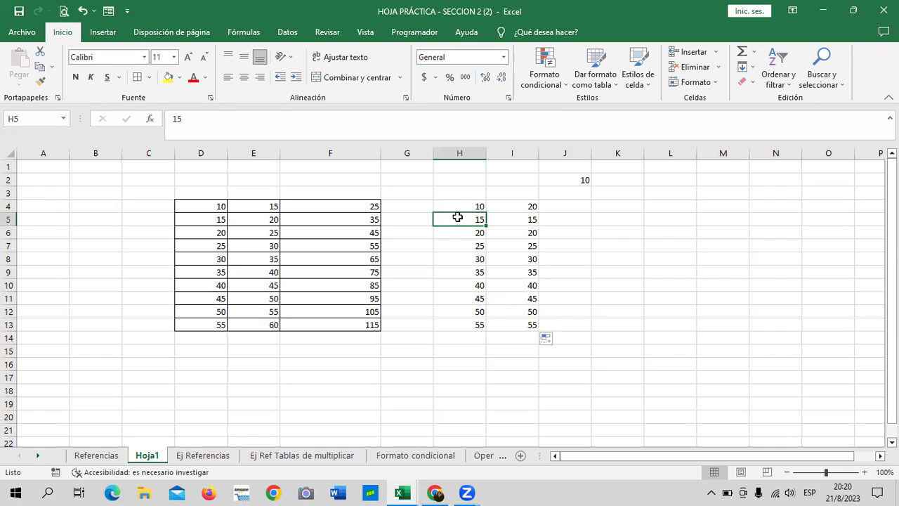
left_click(509, 219)
type("=H5+J3")
left_click(473, 218)
left_click(506, 217)
Show which cells the I5 formula references, leaving it unchanged.
left_click(310, 113)
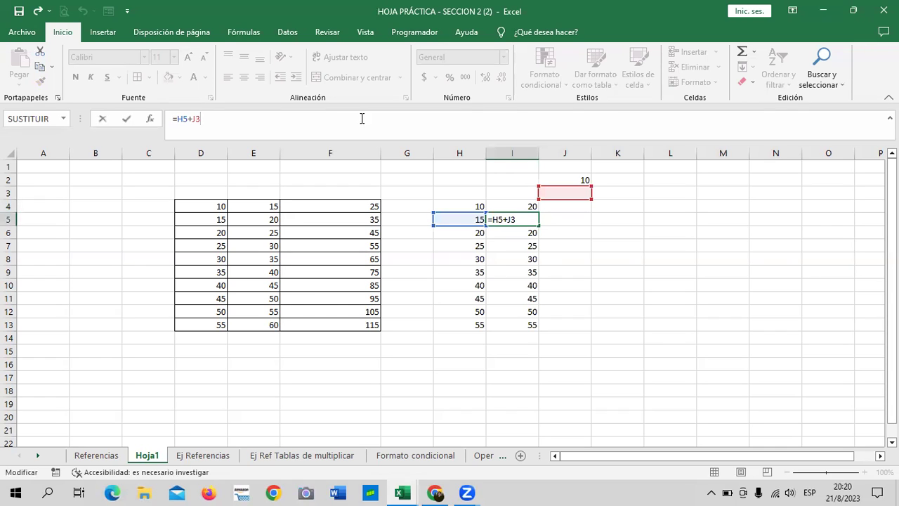
left_click(214, 207)
left_click(251, 204)
left_click(213, 205)
left_click(240, 208)
left_click(179, 361)
left_click(264, 369)
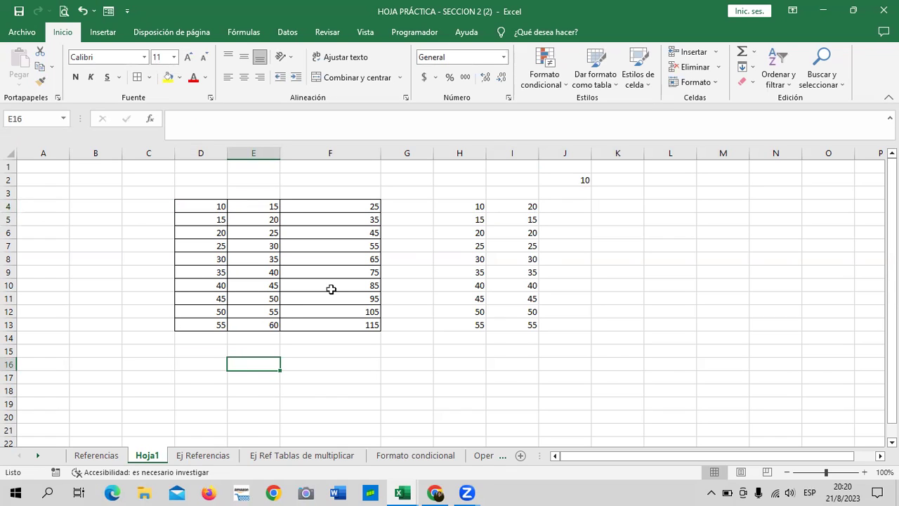
Compare the H4 and H5 values with the I4 and I5 formulas and J2's 10.
left_click(522, 206)
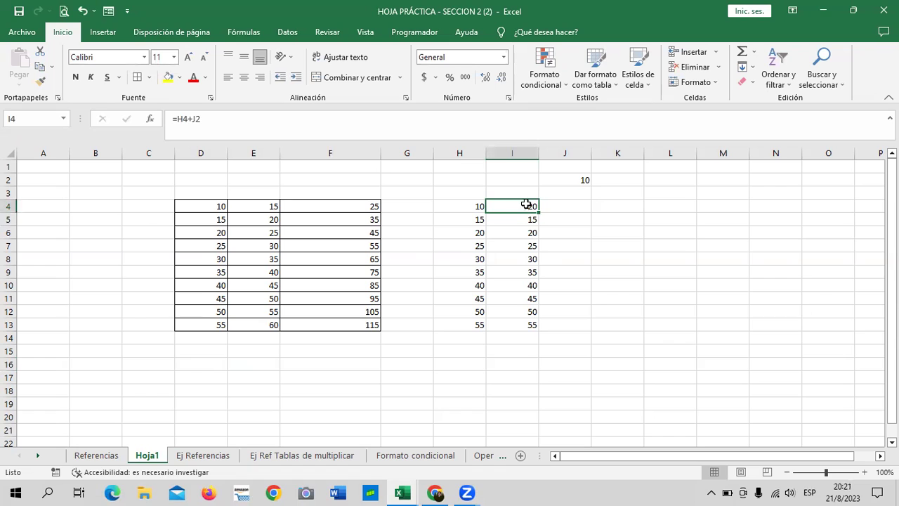
left_click(566, 180)
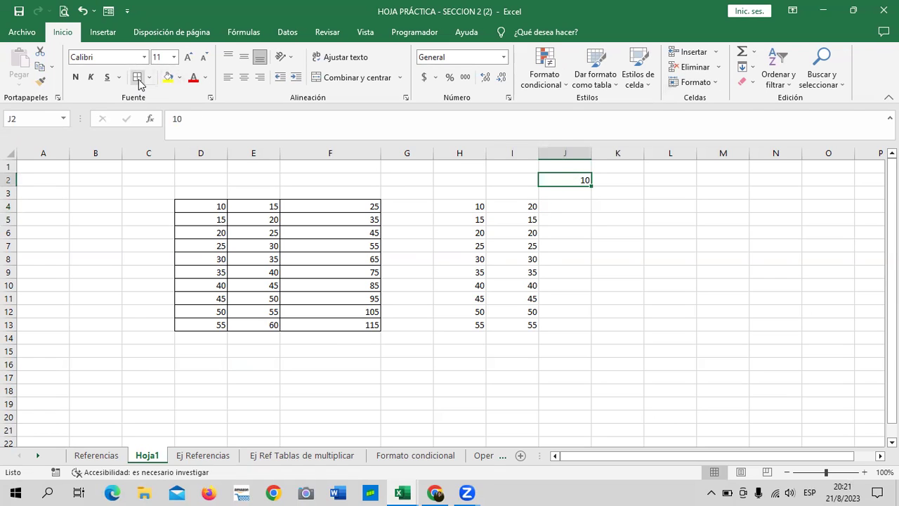
left_click(600, 231)
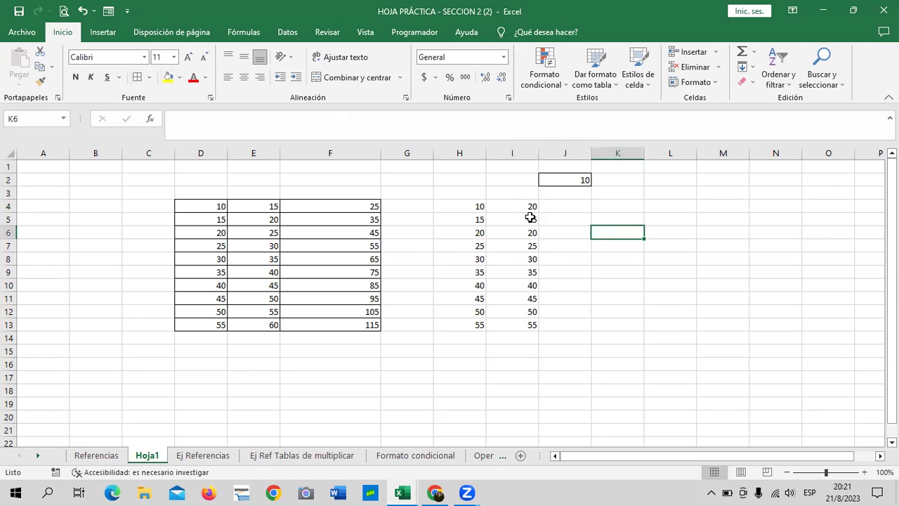
left_click(469, 207)
left_click(515, 205)
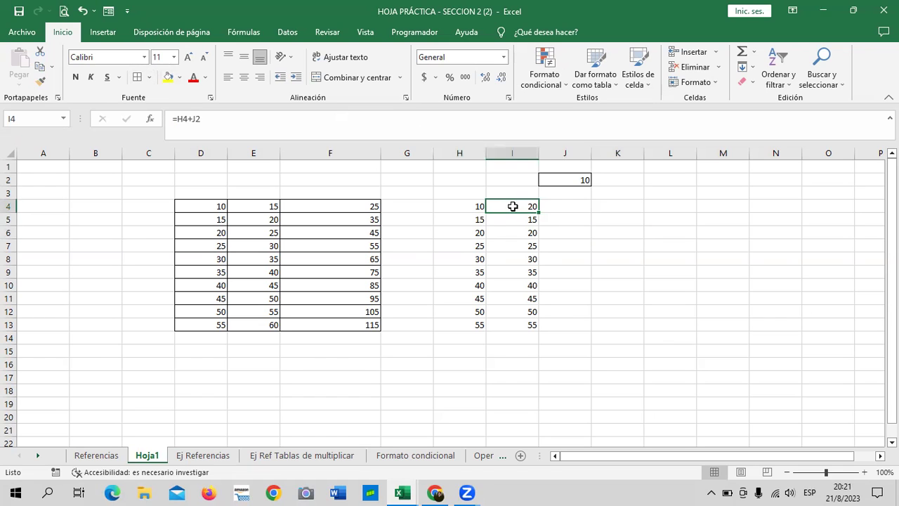
left_click(476, 221)
left_click(510, 221)
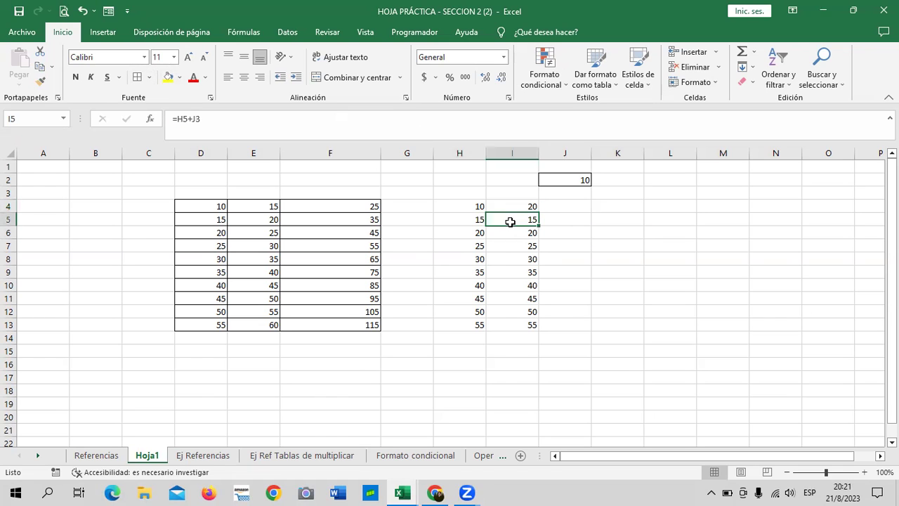
left_click(473, 205)
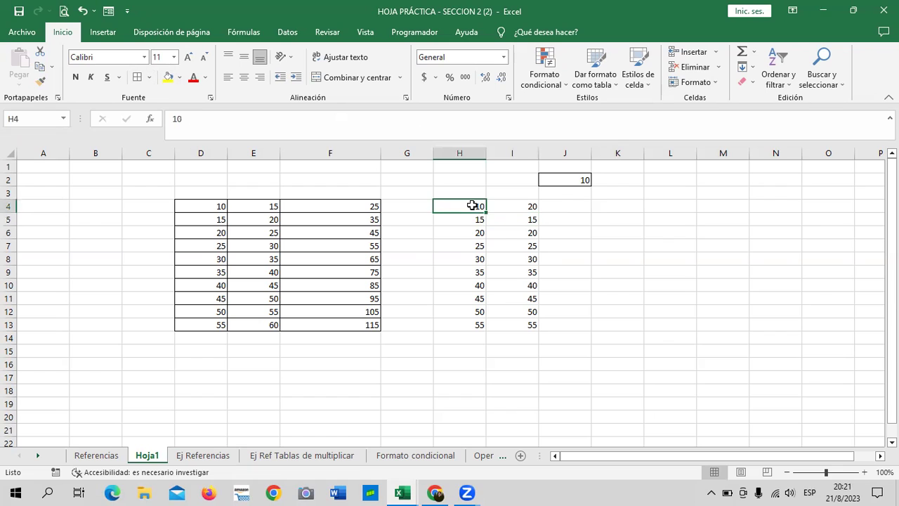
left_click(507, 205)
left_click(466, 205)
left_click(511, 205)
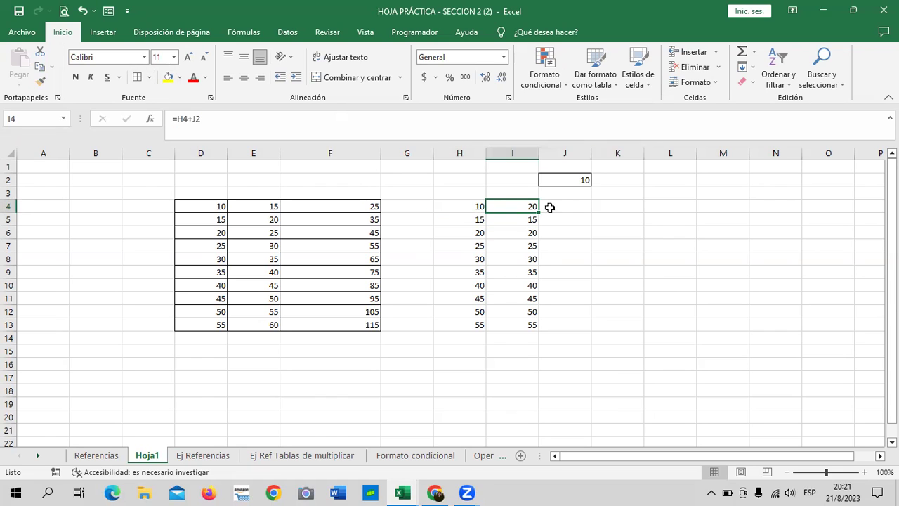
left_click(522, 219)
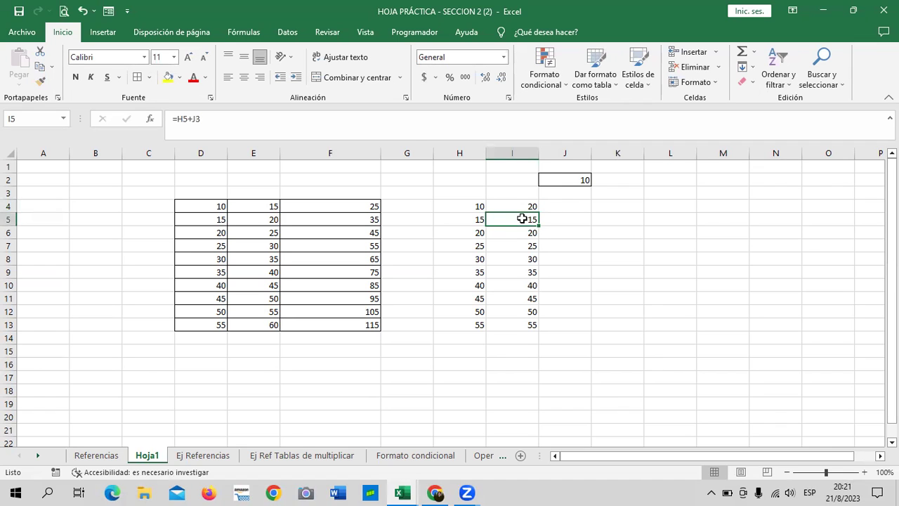
Inspect the I5 and I13 formula references without changes, then go to Ej Referencias.
left_click(410, 126)
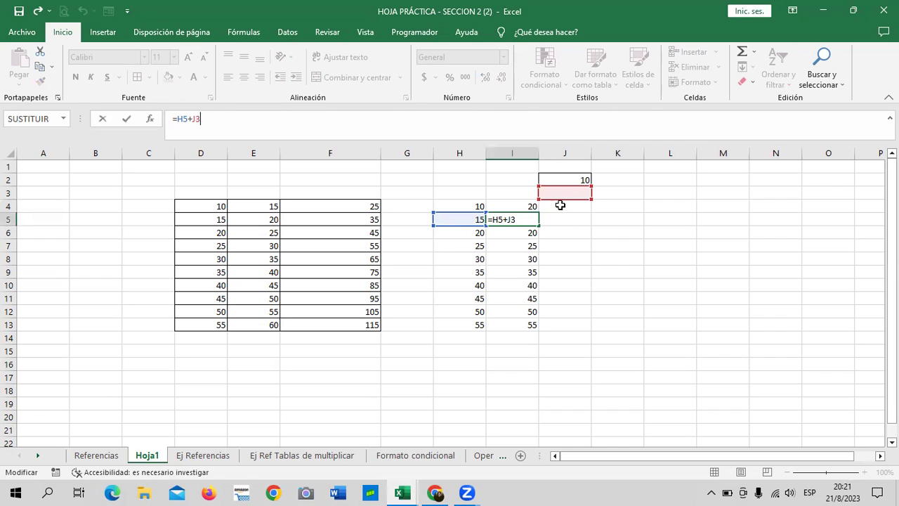
left_click(502, 322)
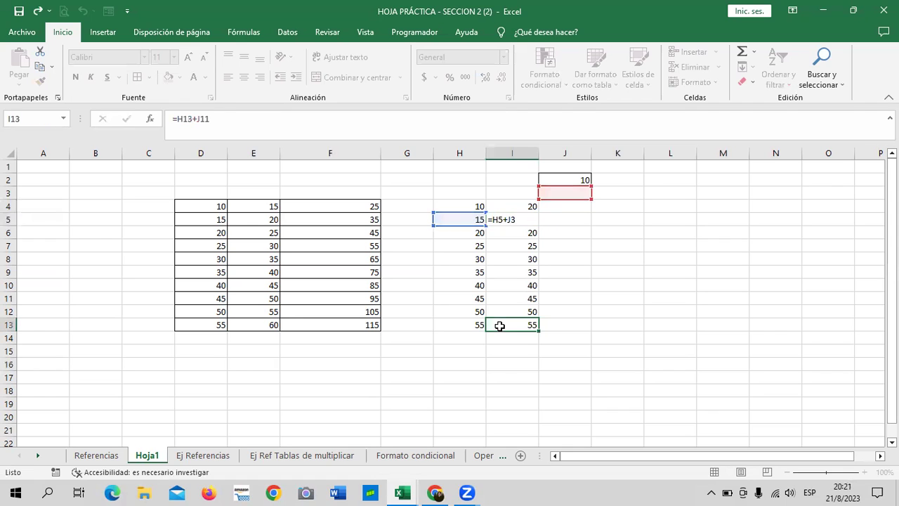
left_click(392, 120)
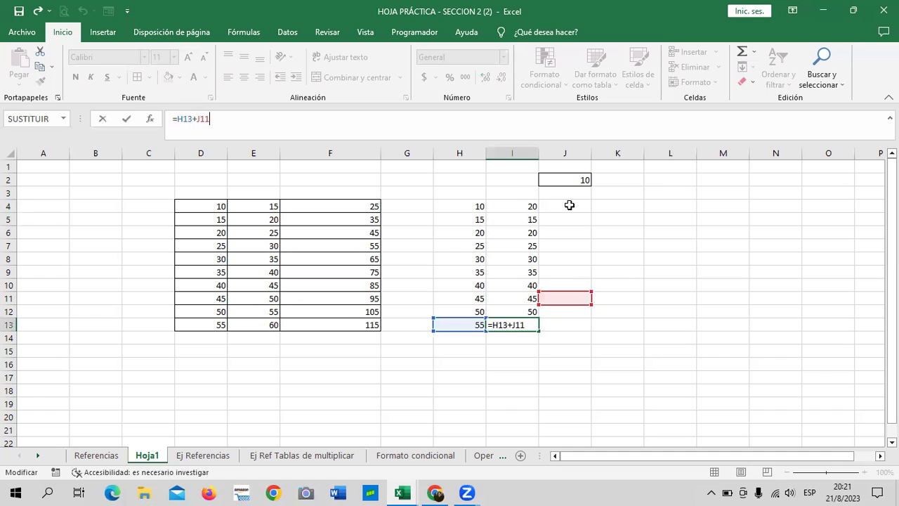
left_click_drag(569, 204, 580, 302)
left_click(646, 283)
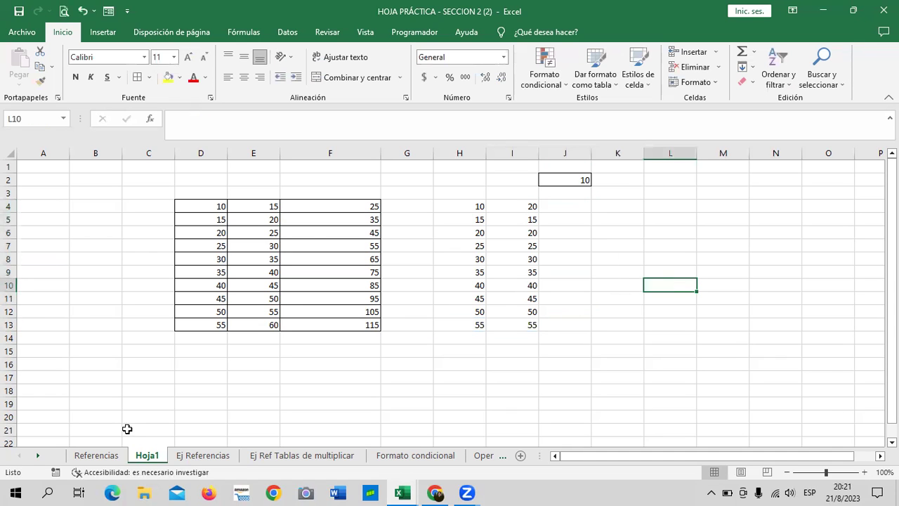
left_click(218, 456)
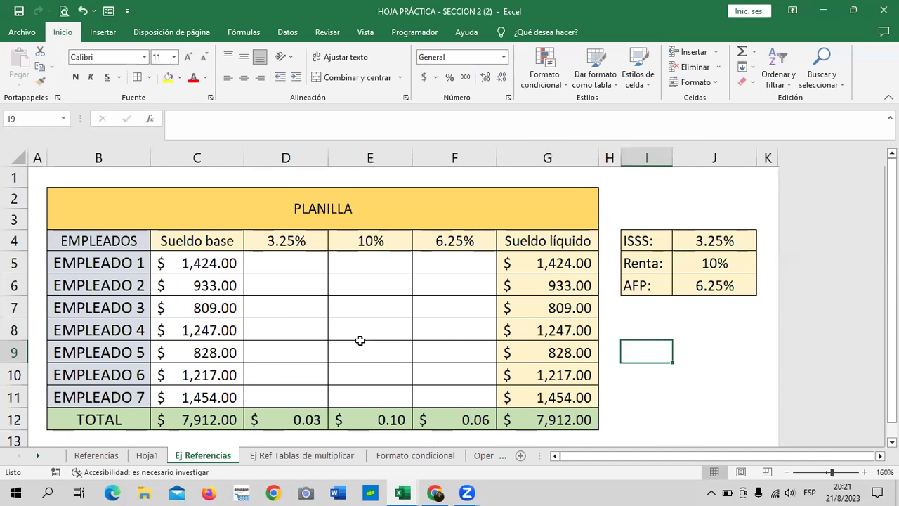
On the Ej Referencias sheet, clear the three percentage headers in D4:F4.
left_click(662, 416)
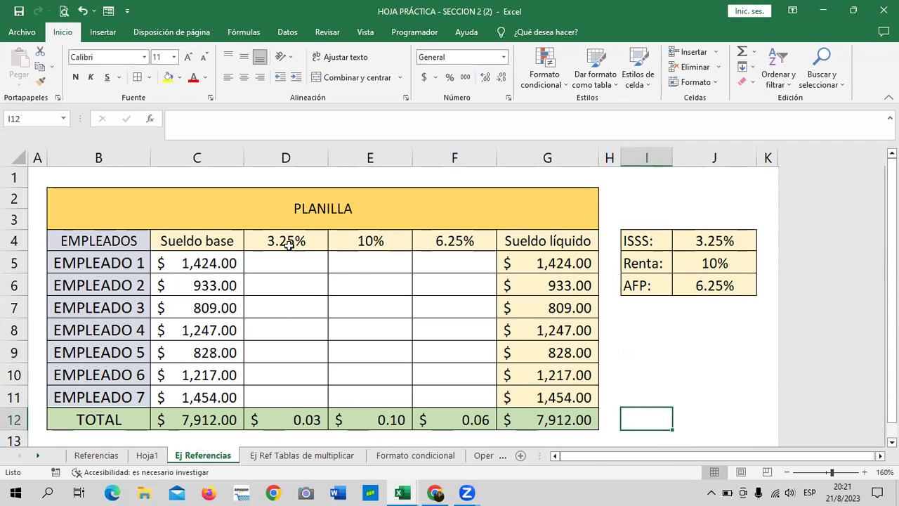
left_click_drag(289, 244, 432, 245)
key("Delete")
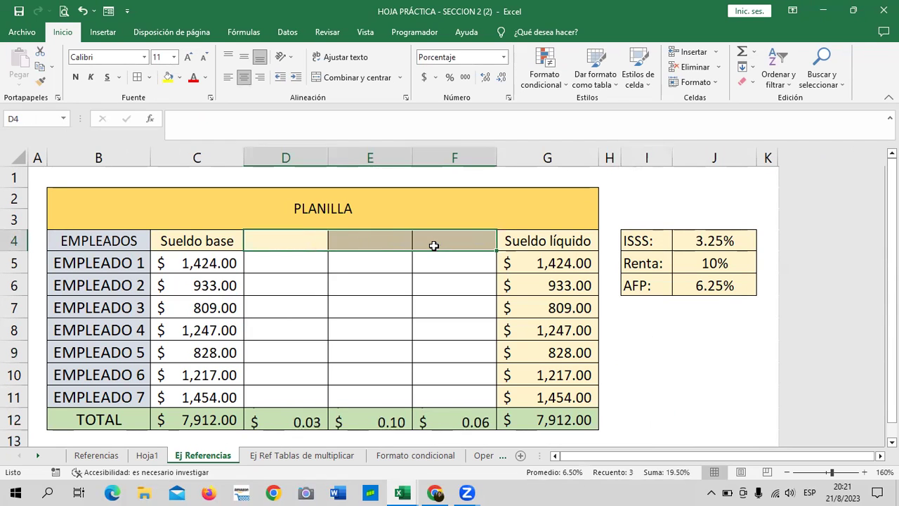
Enter the headers ISSS in D4, RENTA in E4 and AFP in F4.
left_click(278, 236)
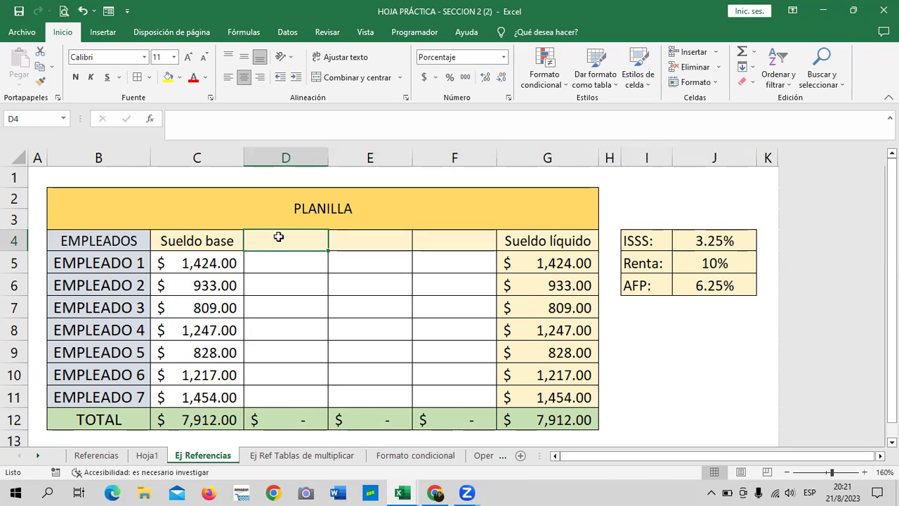
type("iss")
key("BackSpace")
key("Caps_Lock")
key("BackSpace")
key("BackSpace")
type("ISSS")
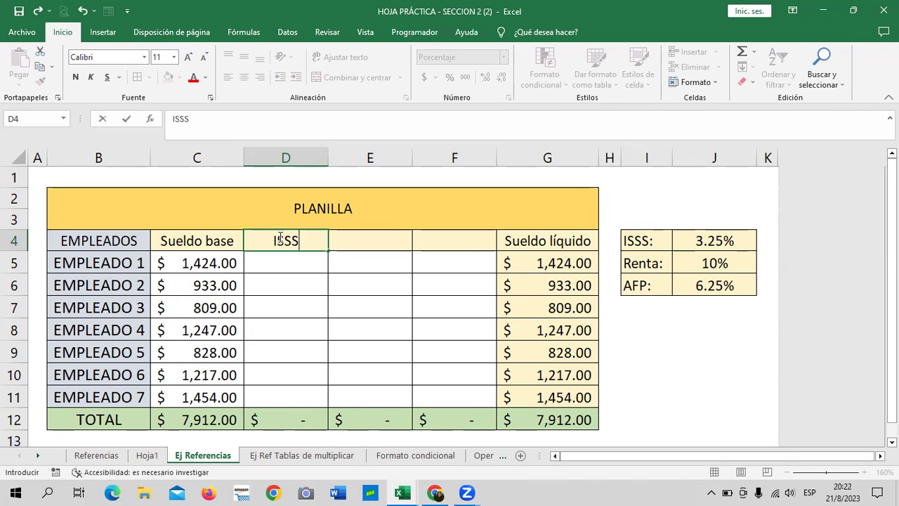
key("Tab")
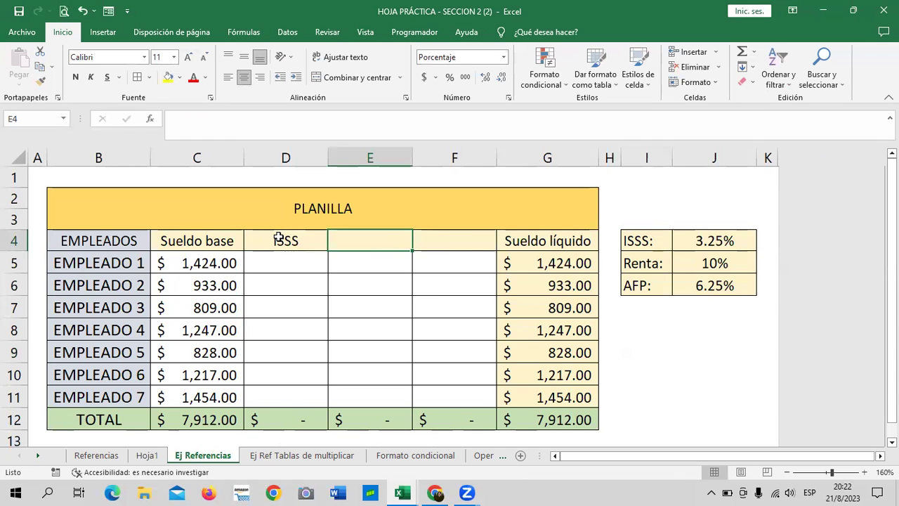
type("RENTA")
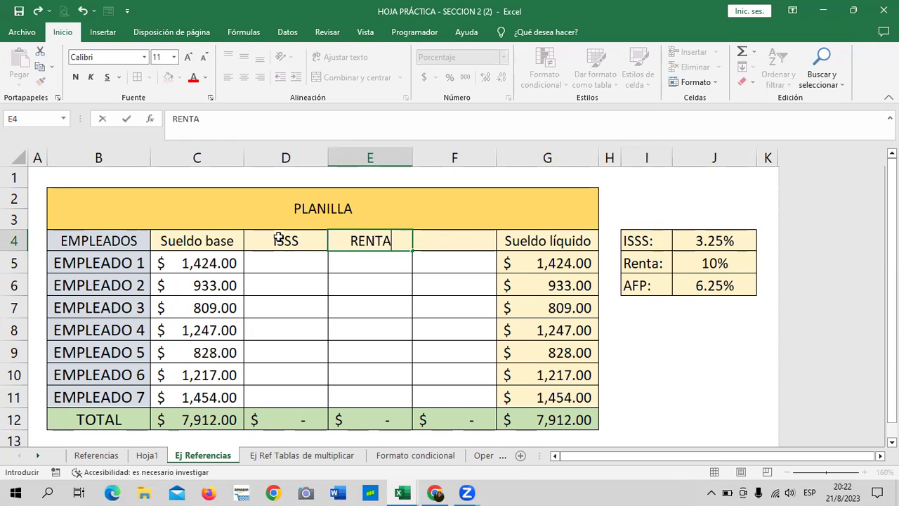
key("Return")
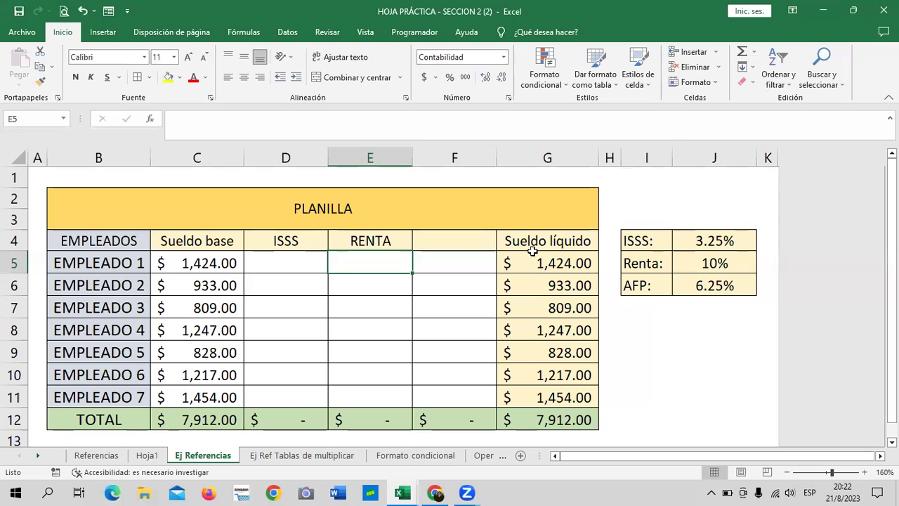
left_click(479, 239)
type("AFP")
key("Return")
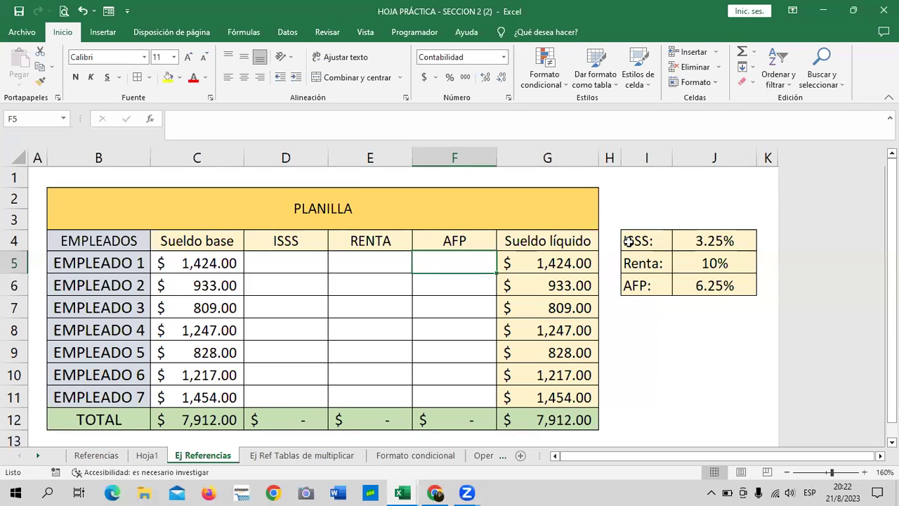
left_click(391, 281)
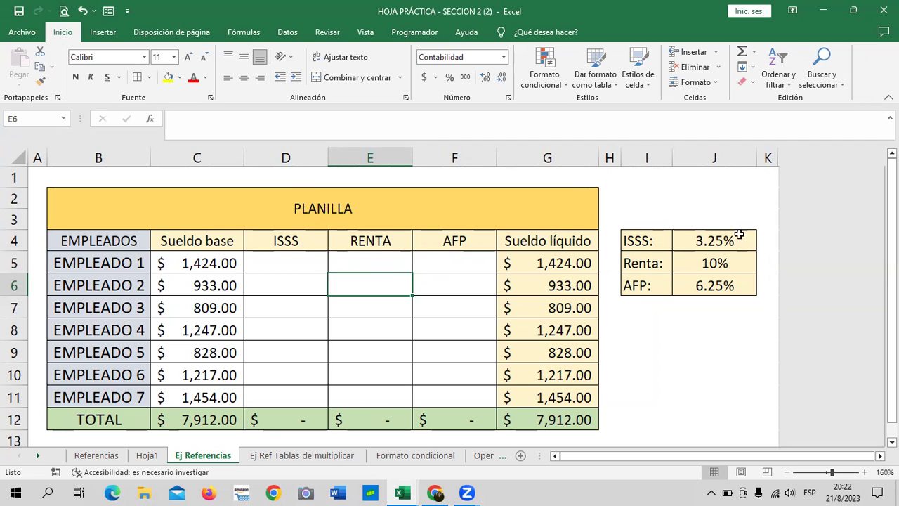
left_click(705, 241)
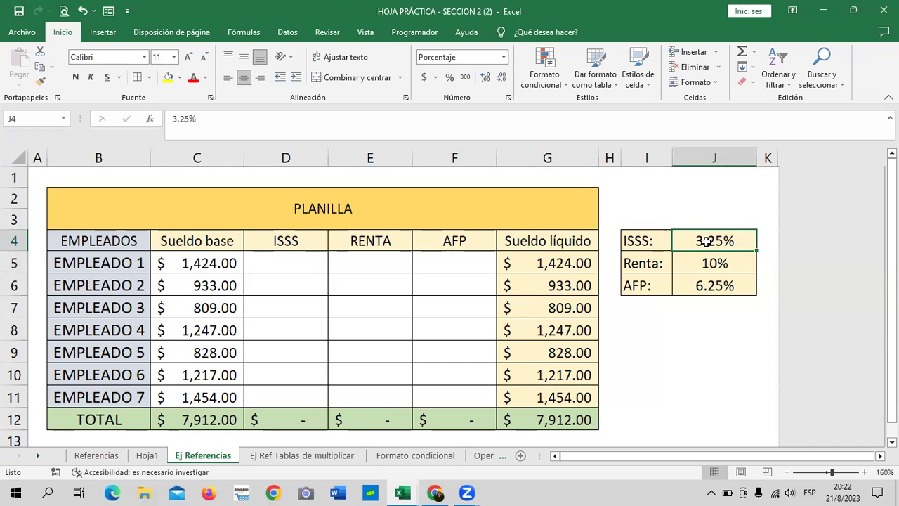
left_click(200, 264)
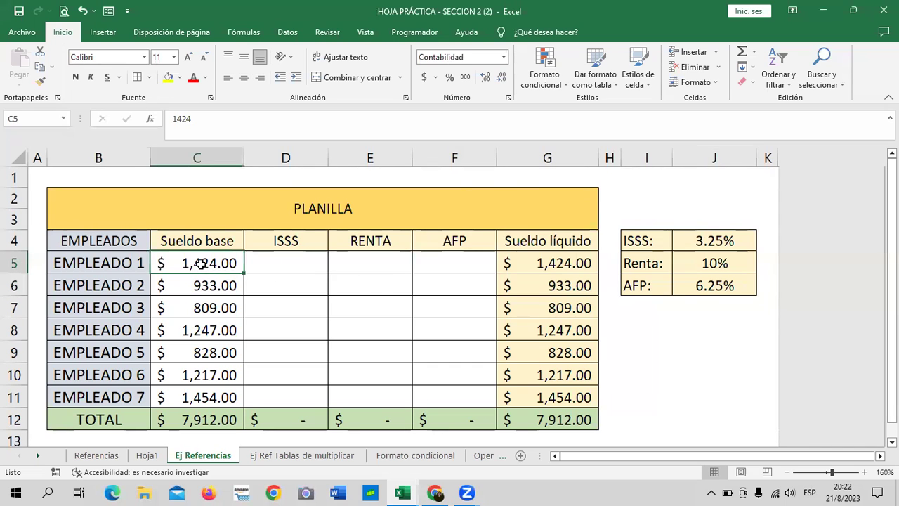
left_click(699, 241)
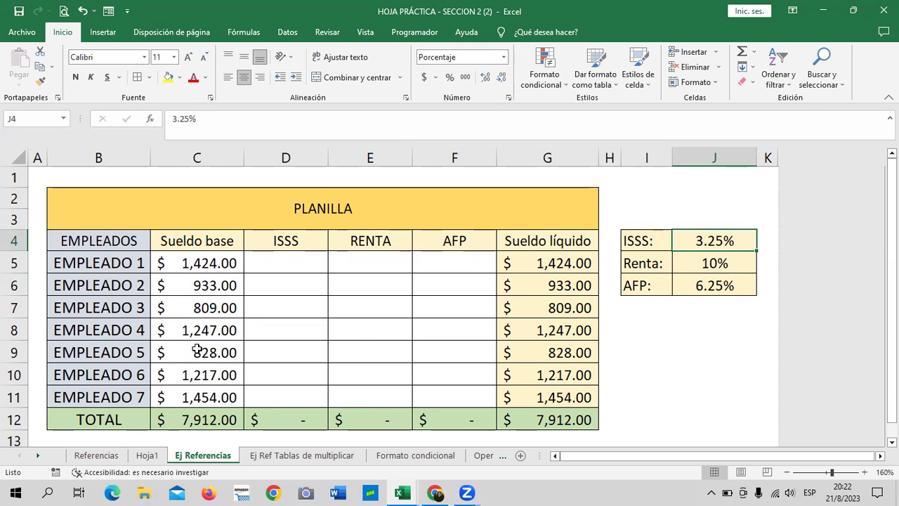
left_click(190, 265)
left_click(692, 239)
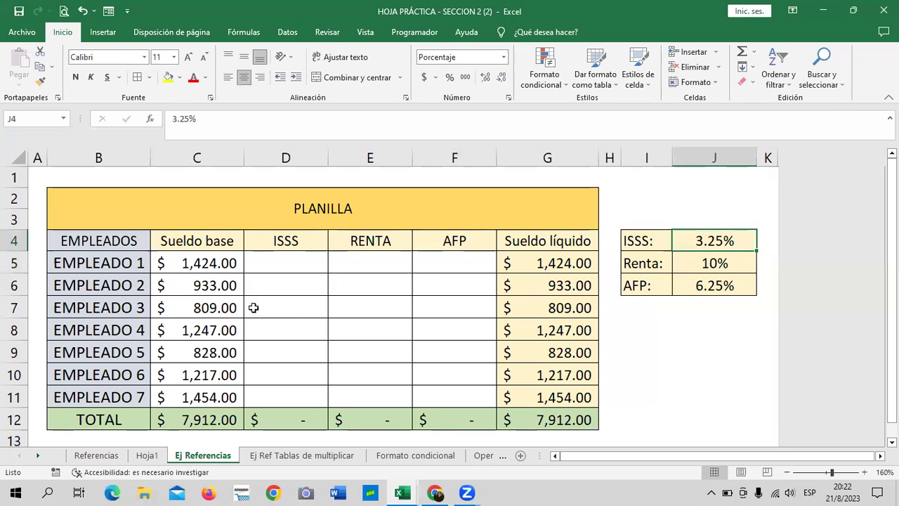
left_click(224, 290)
left_click(695, 236)
left_click(145, 456)
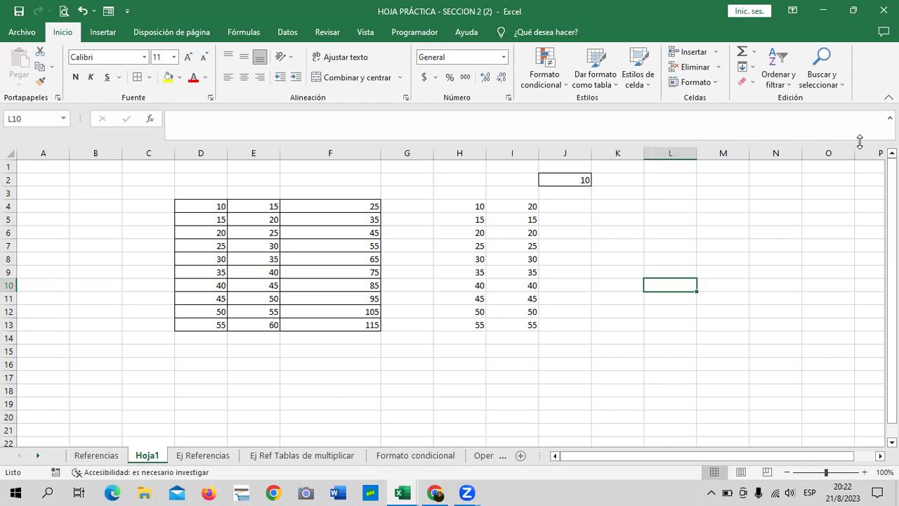
left_click(98, 455)
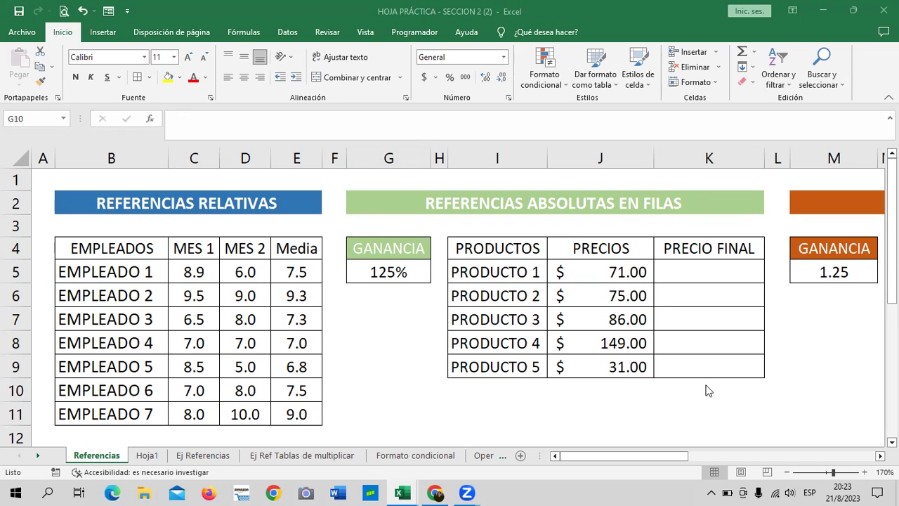
left_click(649, 456)
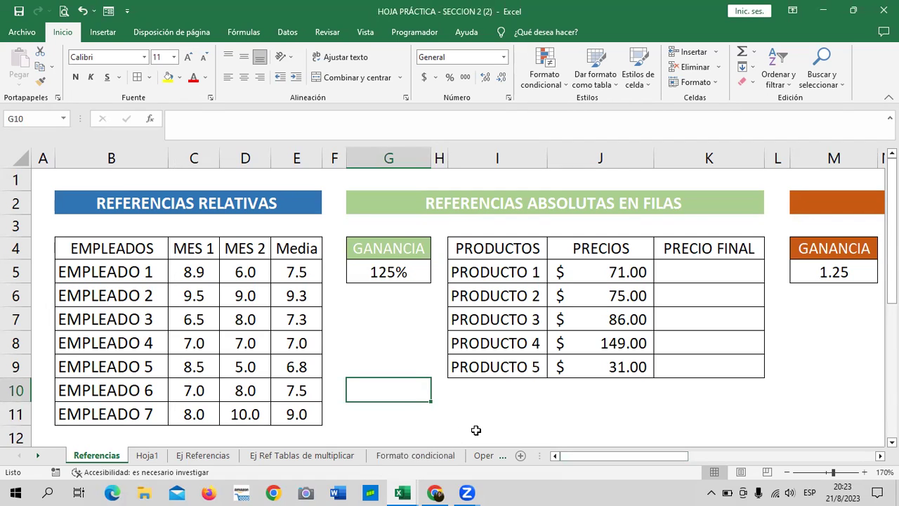
left_click(299, 279)
left_click(294, 414)
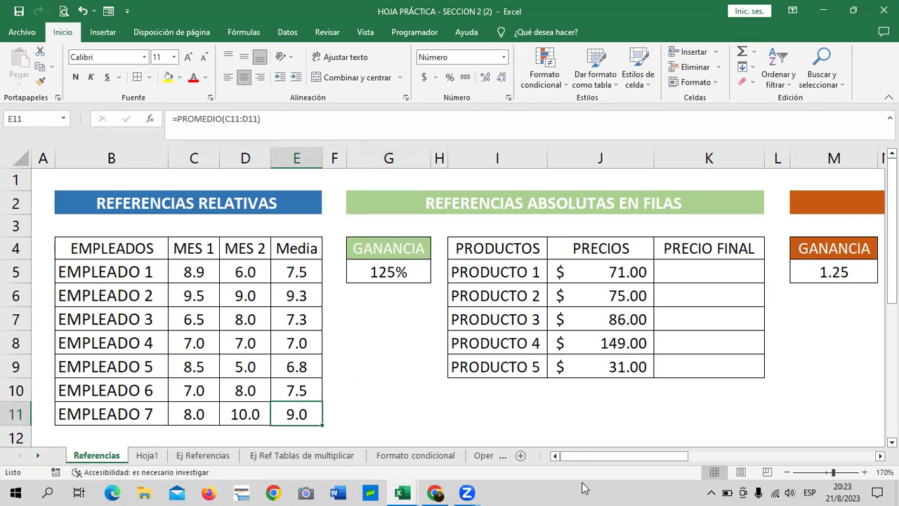
mouse_move(608, 455)
left_mouse_down()
mouse_move(738, 462)
mouse_move(609, 442)
left_mouse_up()
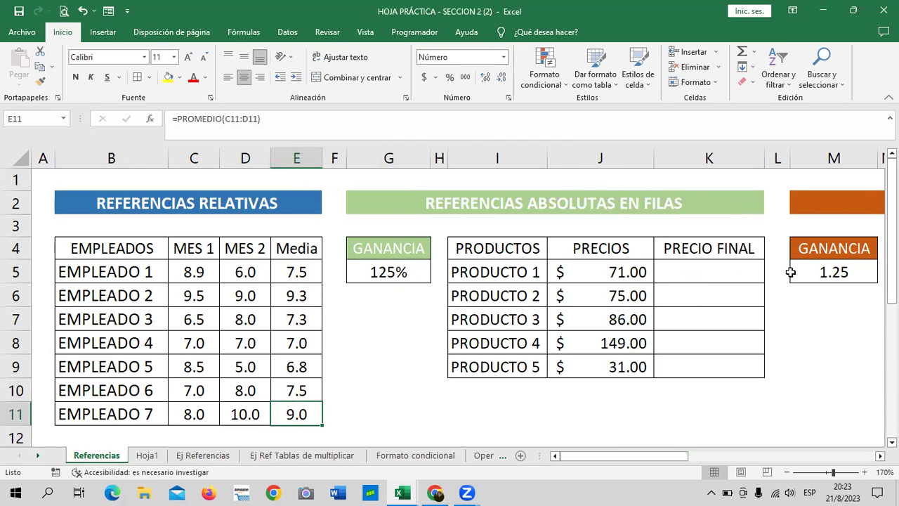
left_click(211, 456)
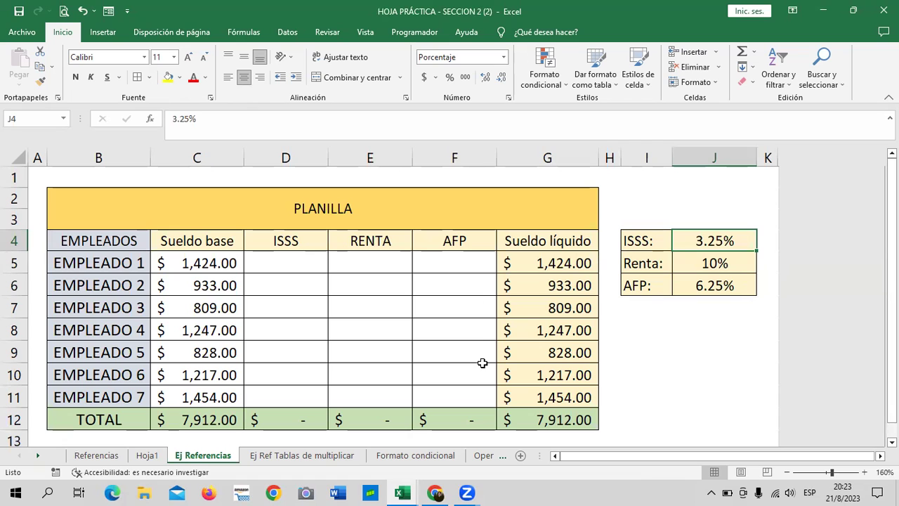
Enter =C5*J4 in D5, multiplying Empleado 1's 1,424.00 salary by the 3.25% ISSS rate.
left_click(212, 262)
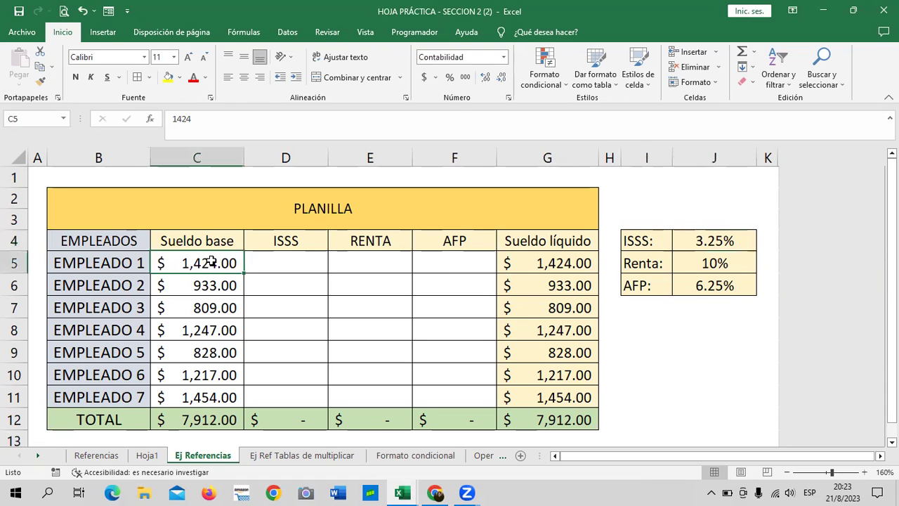
scroll(327, 266, "down", 2)
scroll(328, 266, "up", 2)
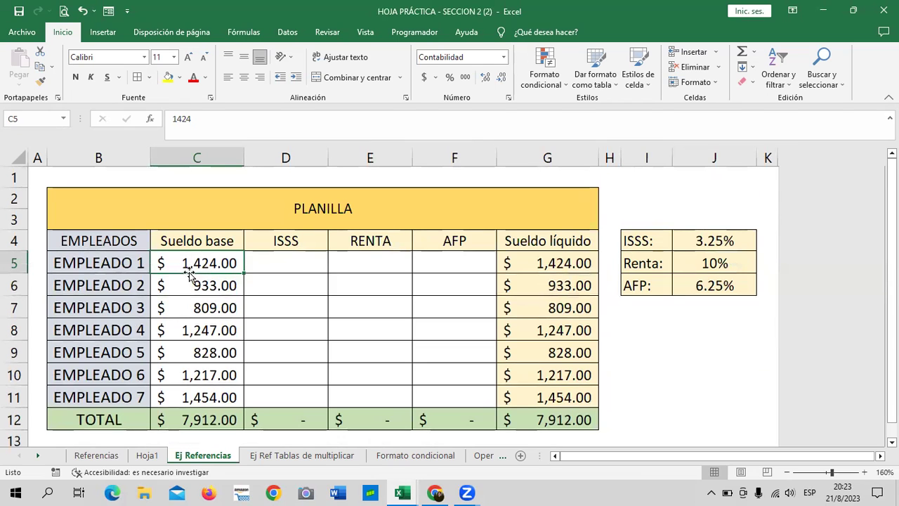
left_click(277, 261)
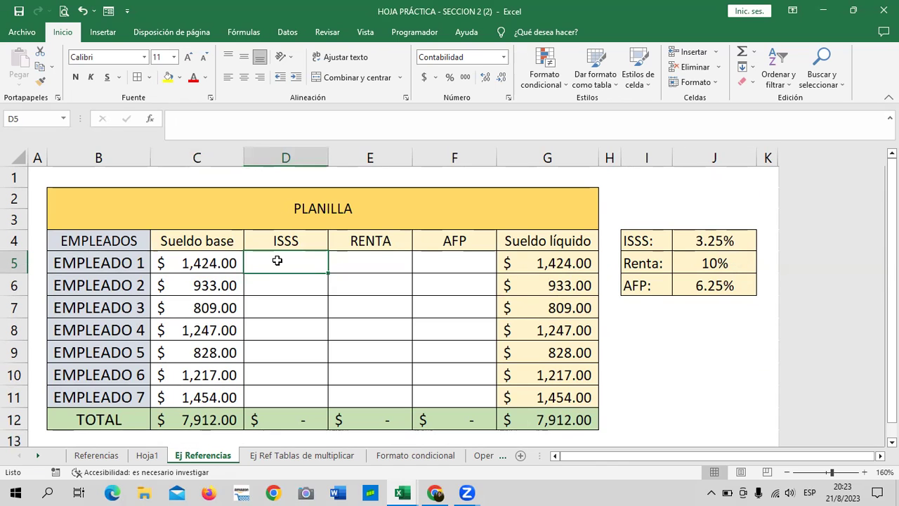
type("=")
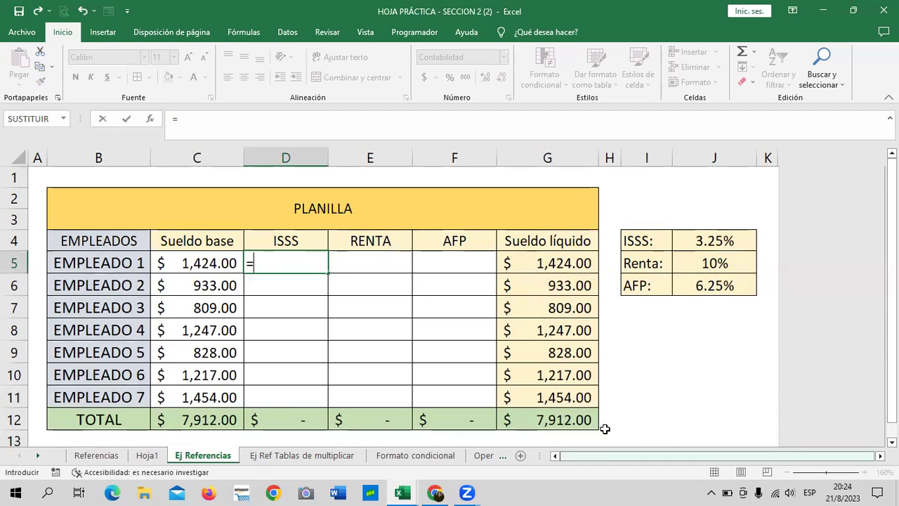
key("Escape")
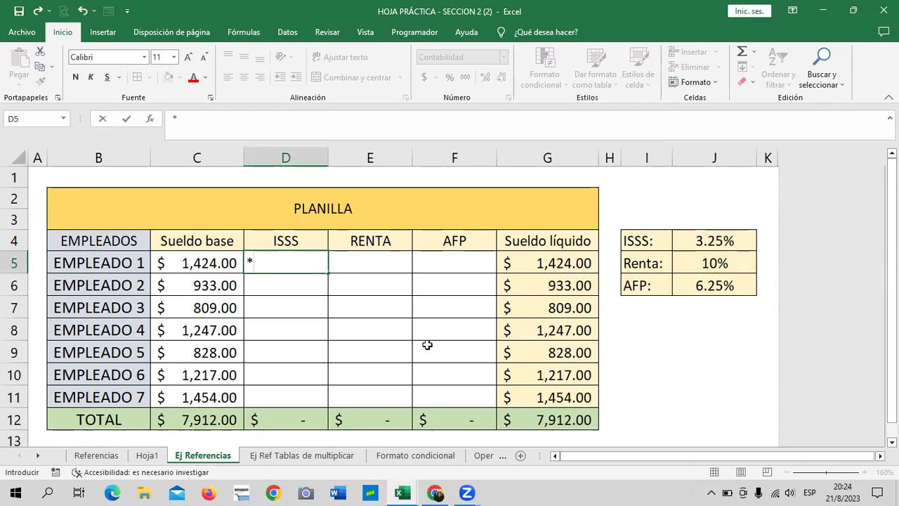
type("=")
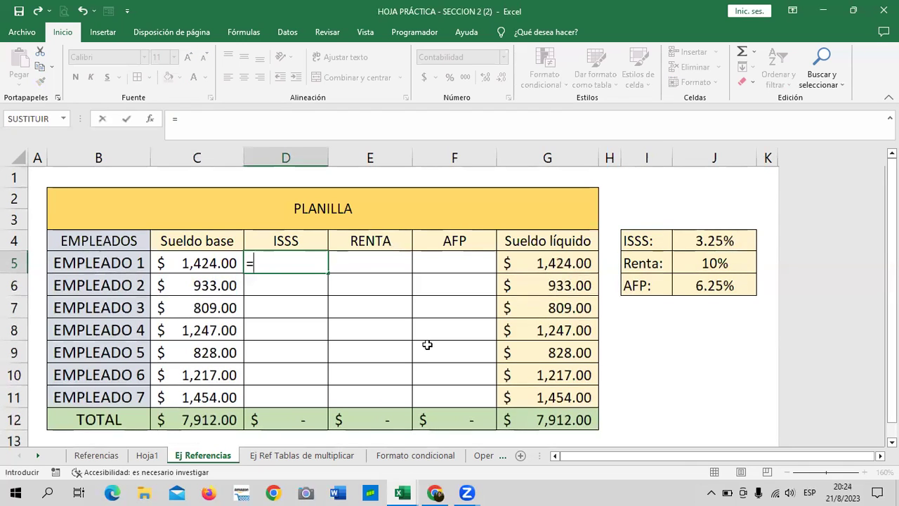
left_click(220, 262)
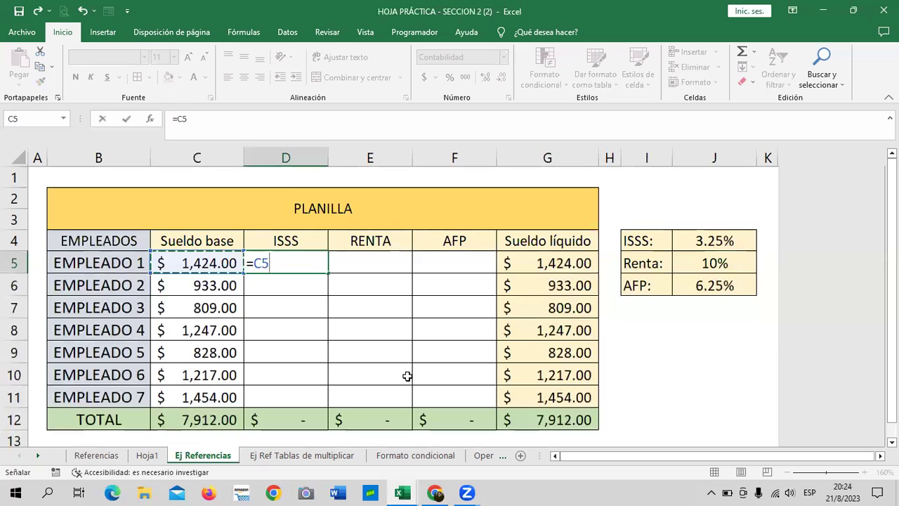
type("*")
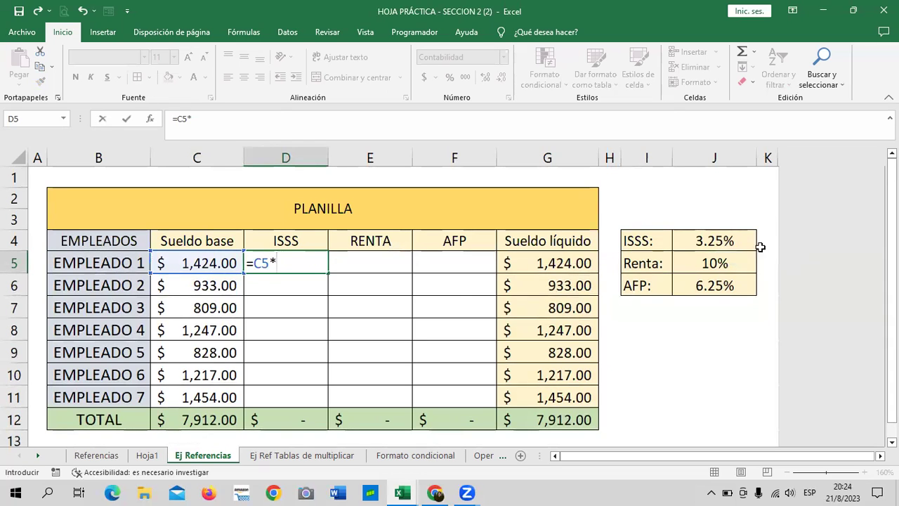
left_click(736, 241)
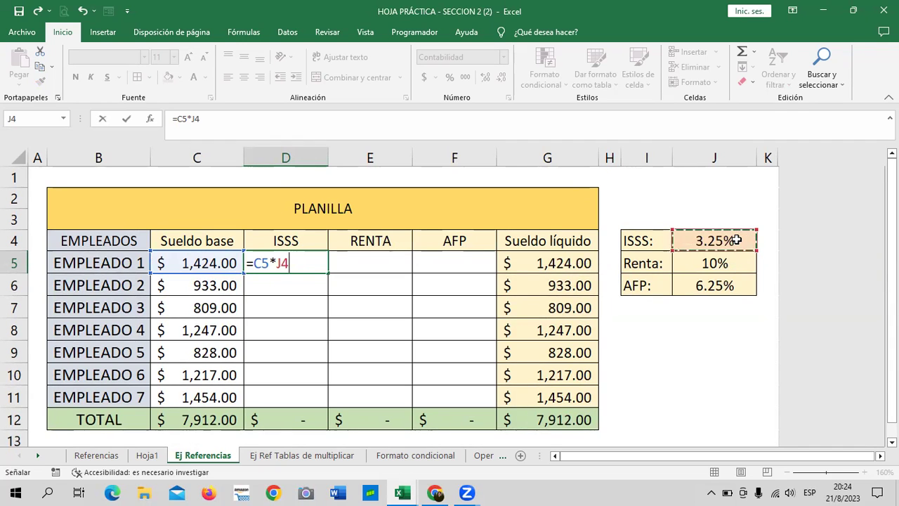
key("Return")
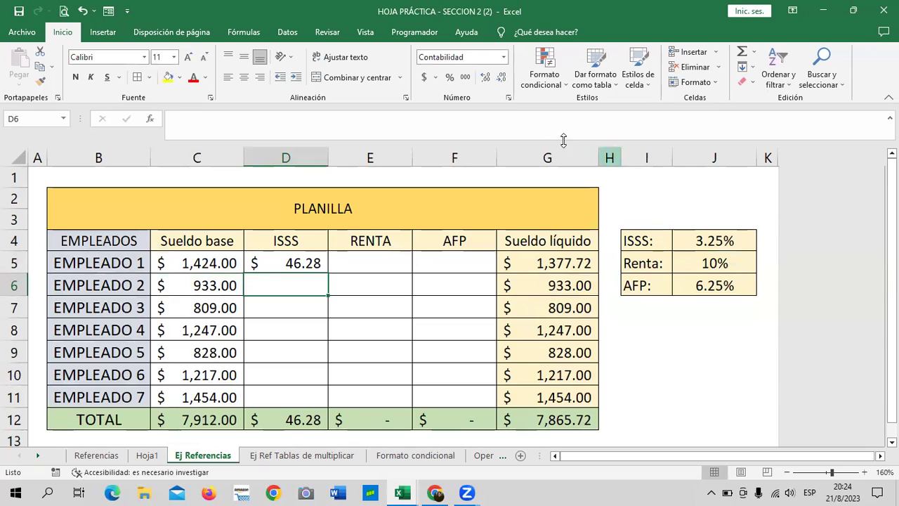
Copy D5's ISSS formula down through D11.
left_click(279, 261)
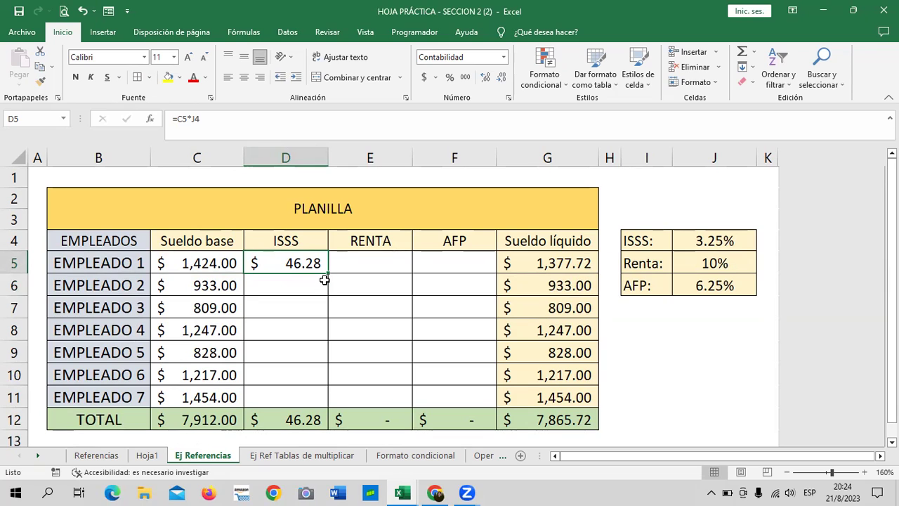
left_click_drag(329, 272, 325, 409)
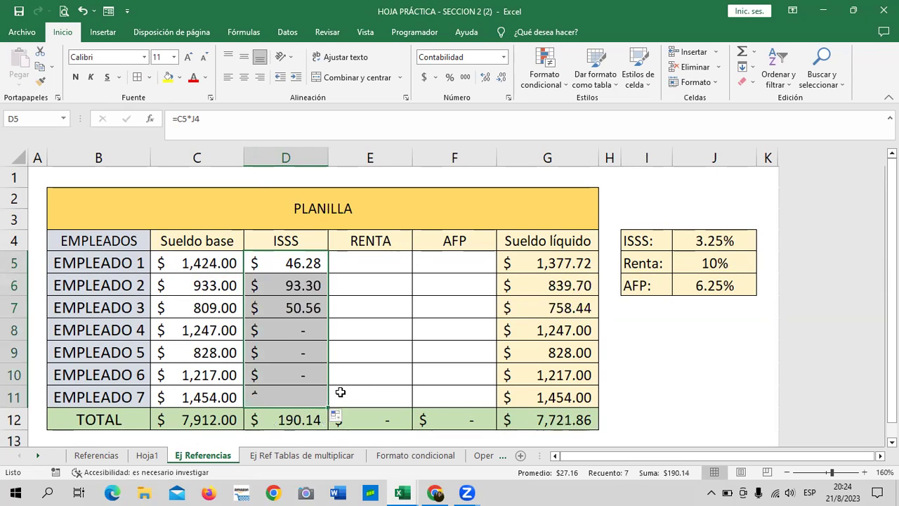
left_click(375, 372)
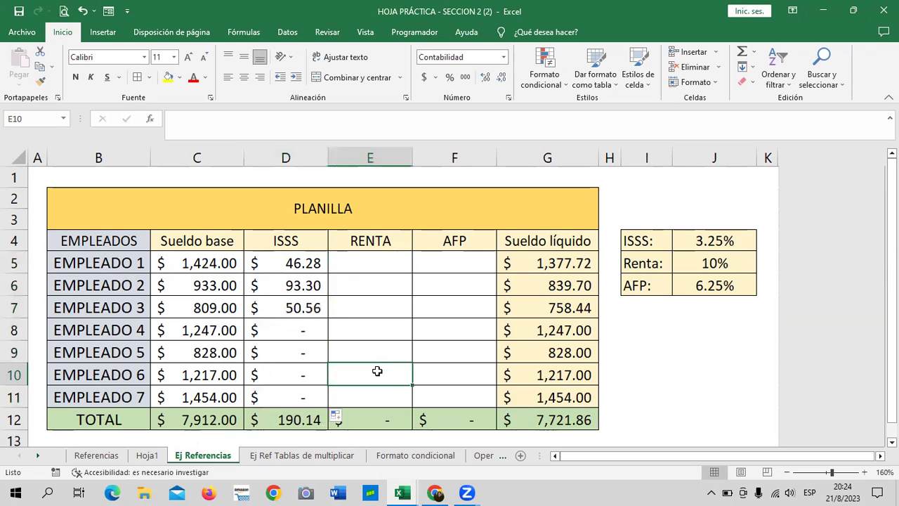
Inspect the copied ISSS formulas, showing Empleado 7's =C11*J10 points at empty J10.
left_click(302, 288)
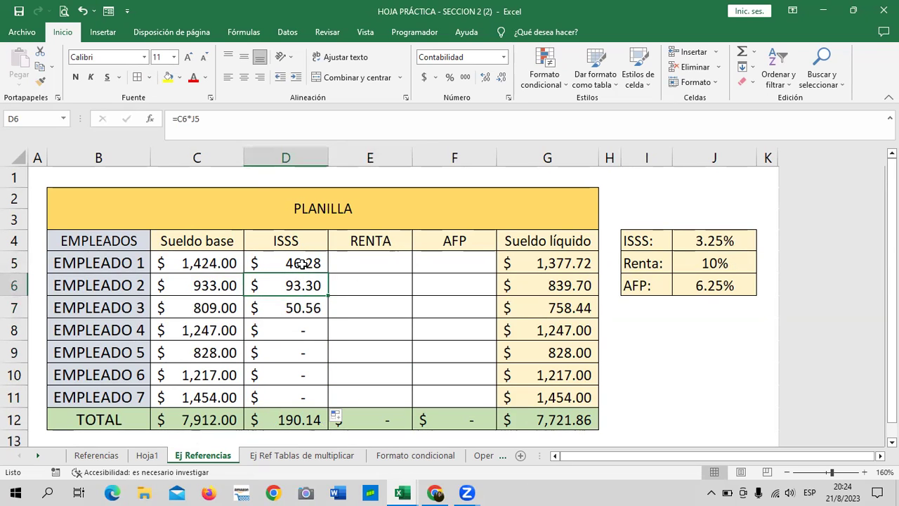
left_click(302, 263)
left_click(322, 126)
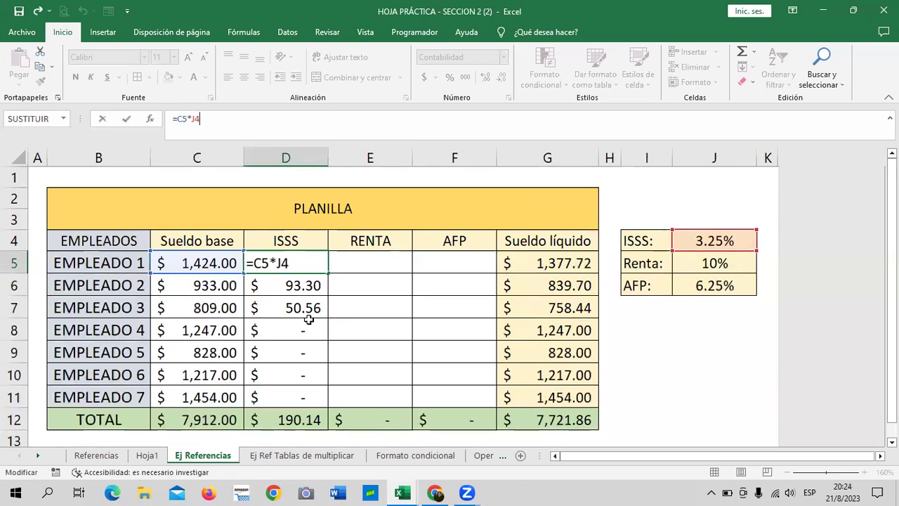
key("Return")
left_click(303, 264)
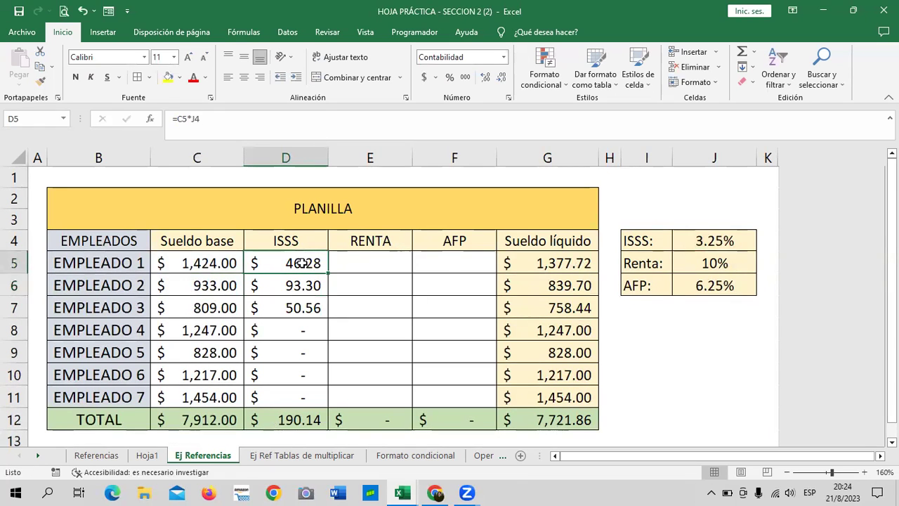
left_click(289, 124)
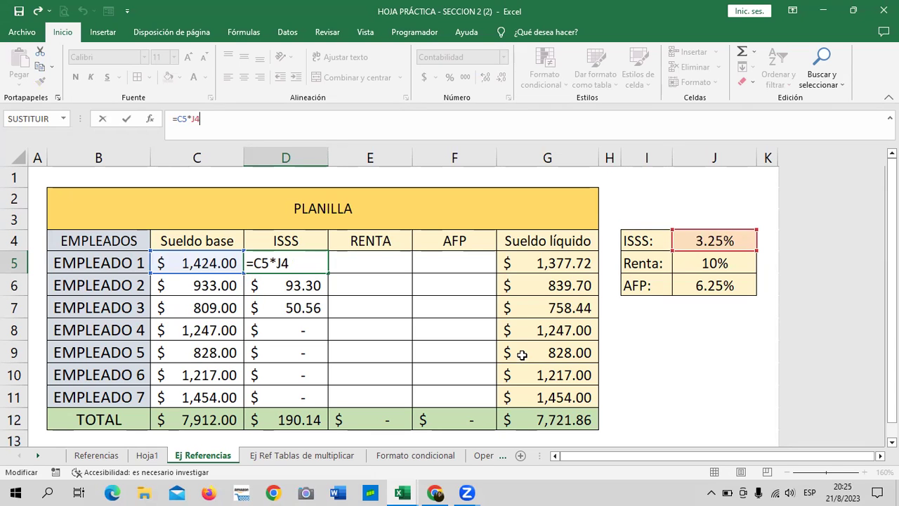
key("Return")
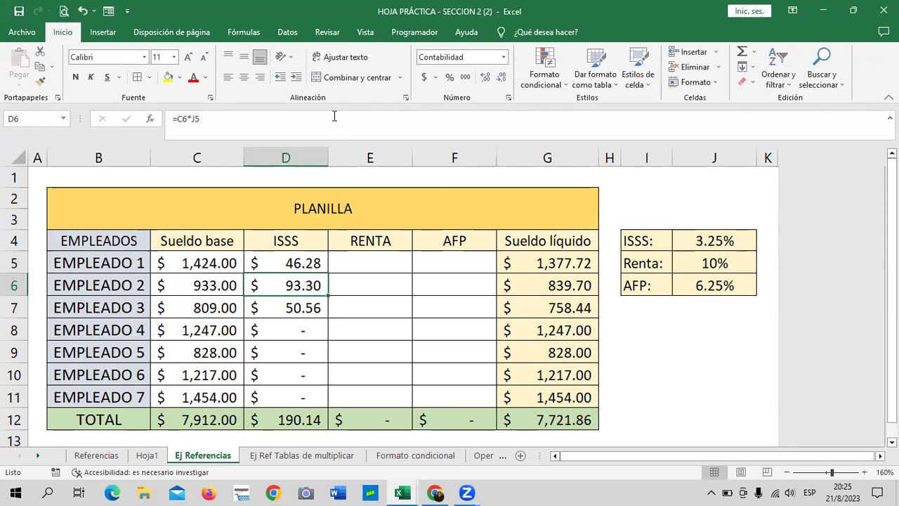
left_click(327, 118)
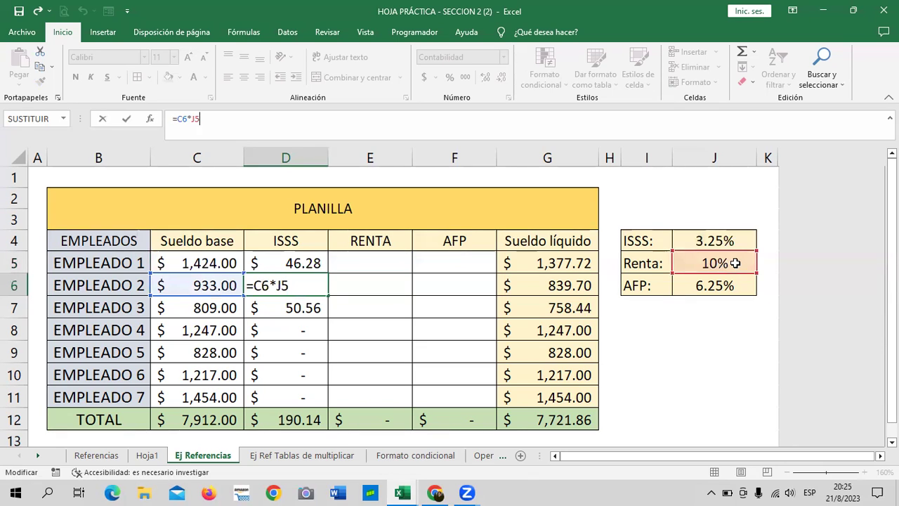
key("Return")
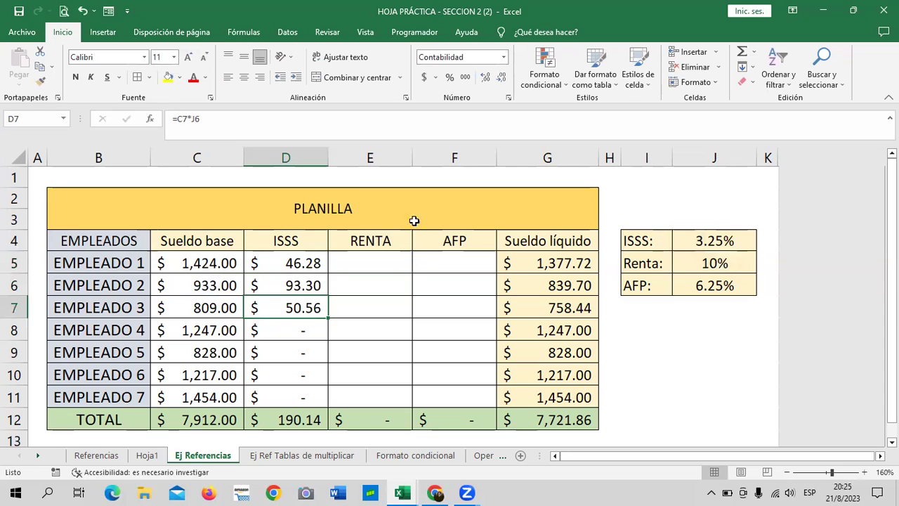
left_click(303, 337)
left_click(279, 396)
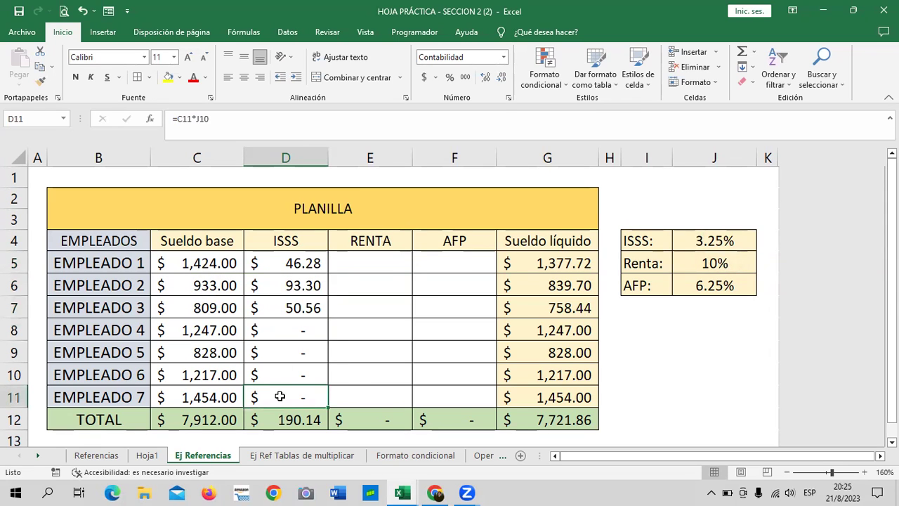
left_click(237, 124)
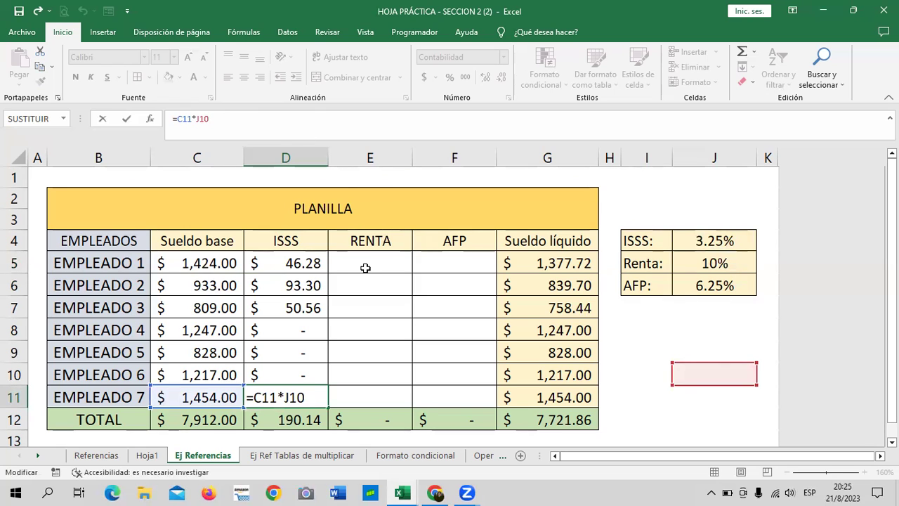
Delete the wrong ISSS results in D6:D11.
key("Return")
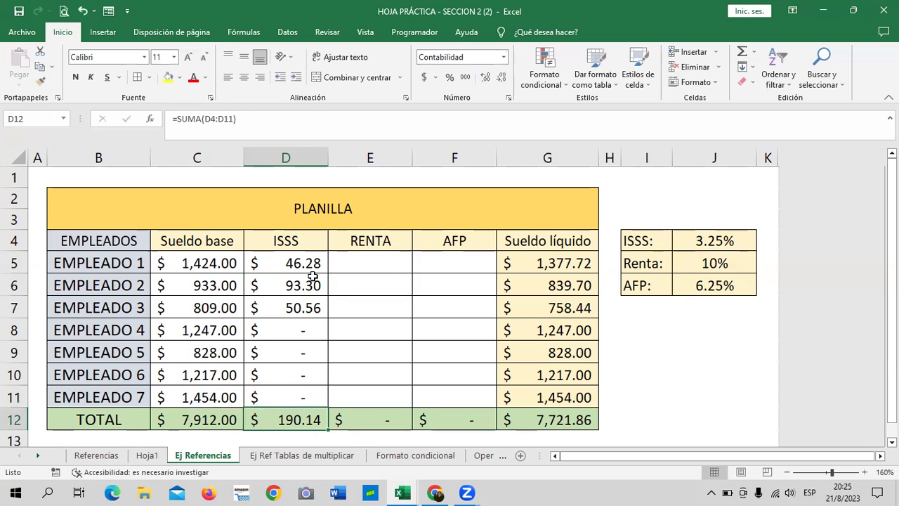
left_click_drag(313, 275, 296, 399)
key("Delete")
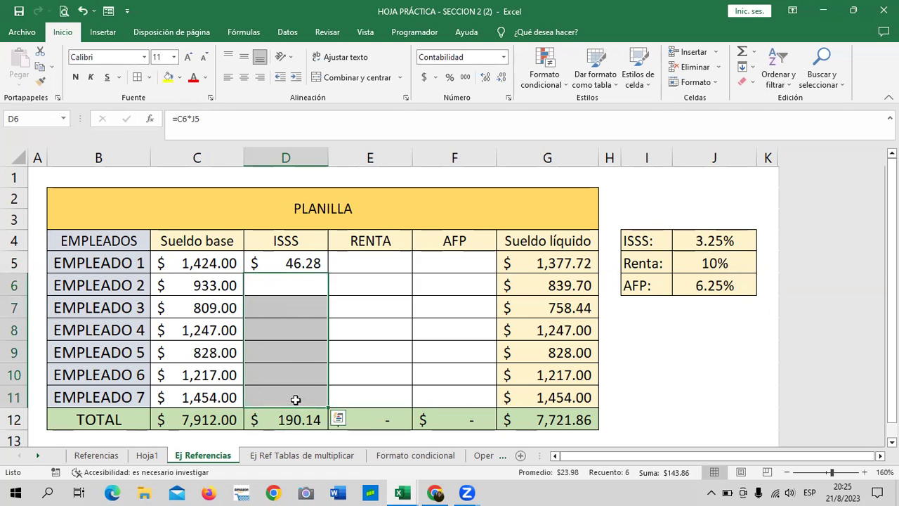
left_click(398, 325)
Change D5's formula to =C5*$J$4 so the rate reference is locked.
left_click(309, 263)
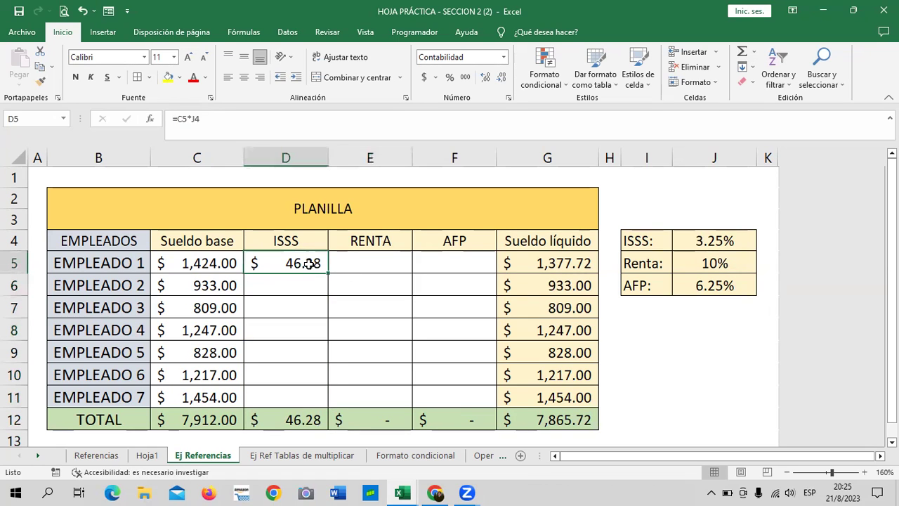
left_click(270, 125)
key("BackSpace")
key("BackSpace")
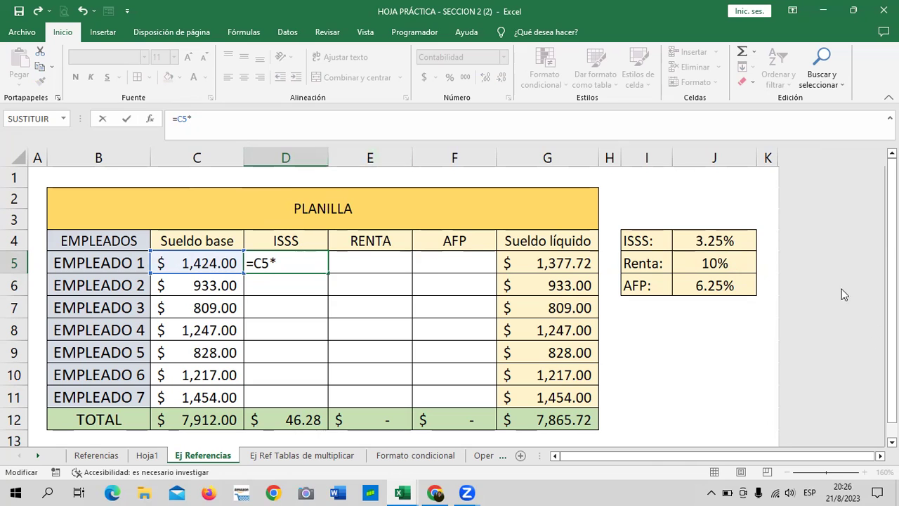
left_click(722, 240)
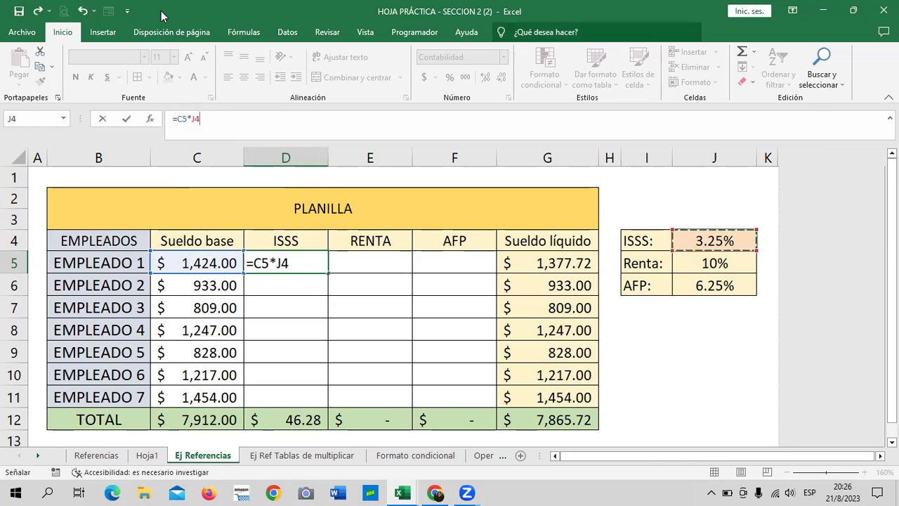
left_click(194, 120)
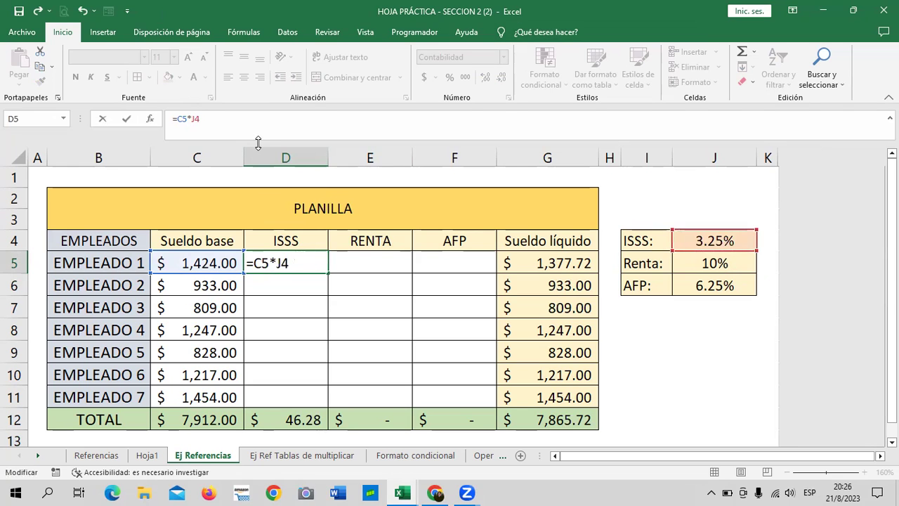
type("$J")
type("$")
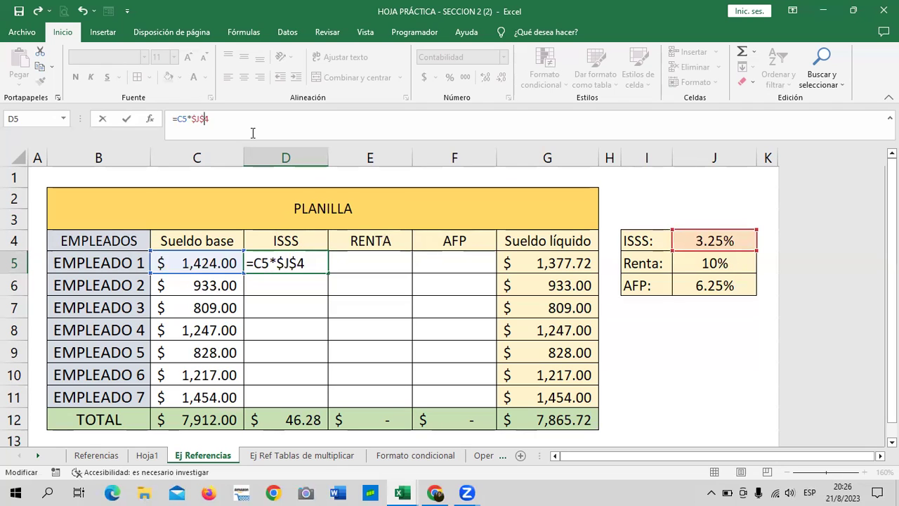
key("Return")
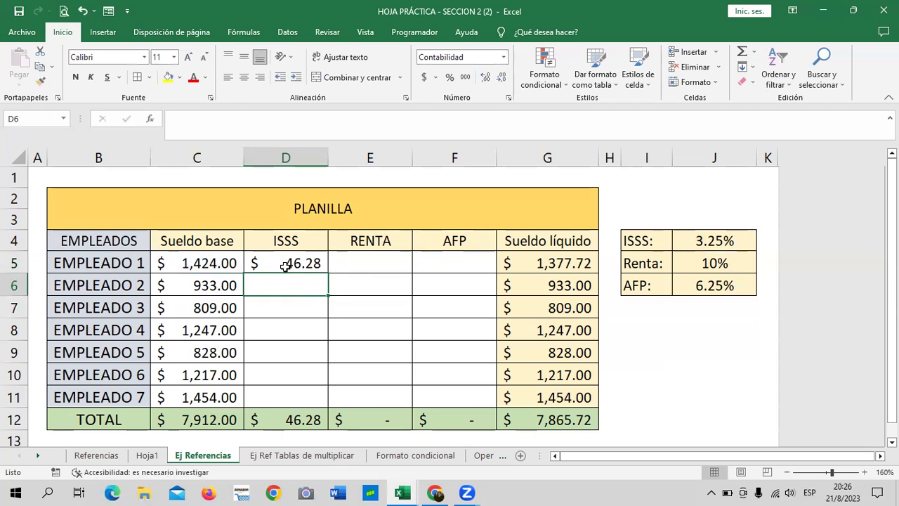
Copy the fixed =C5*$J$4 ISSS formula down to D11.
left_click(289, 262)
left_click_drag(329, 274, 327, 407)
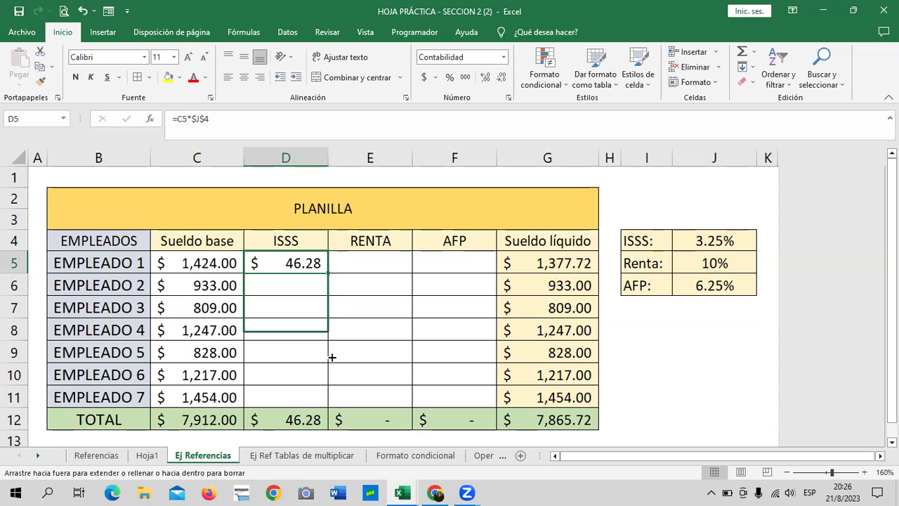
left_click(345, 395)
Review the ISSS formulas in D6 through D10 to confirm each uses $J$4.
left_click(291, 283)
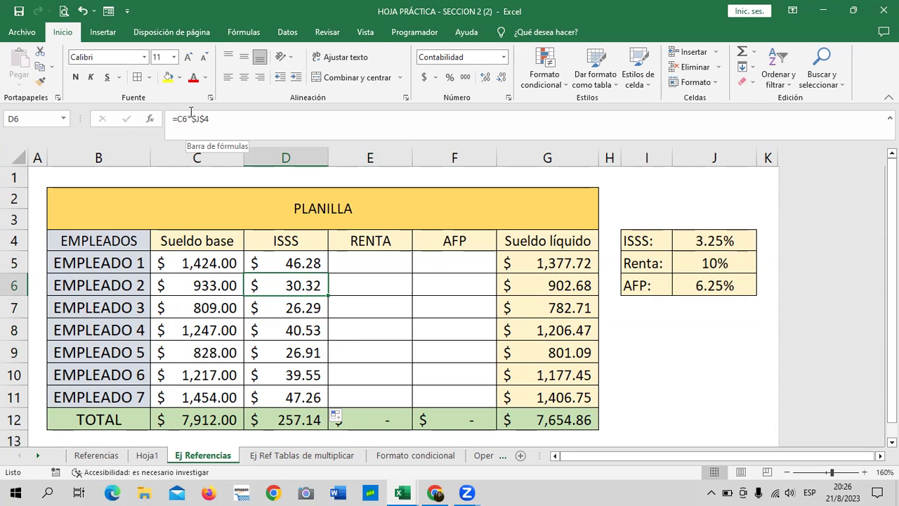
left_click(212, 119)
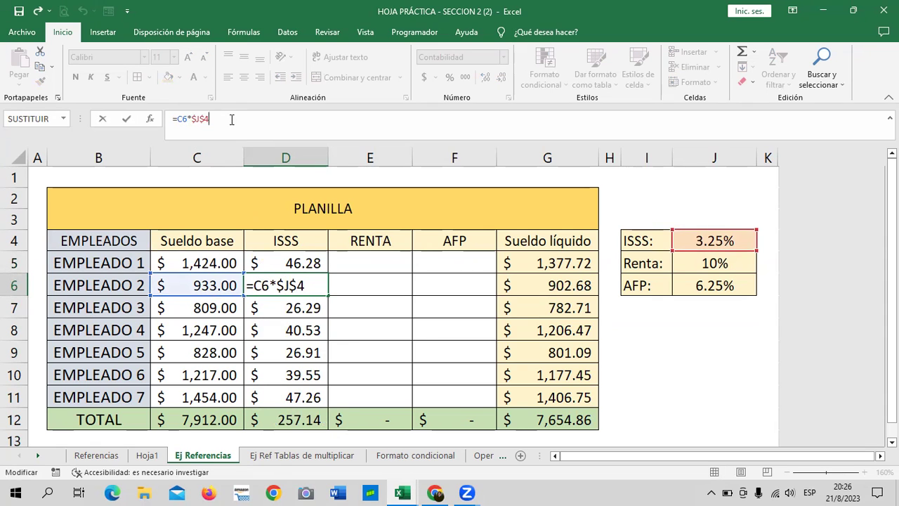
key("Return")
left_click(229, 118)
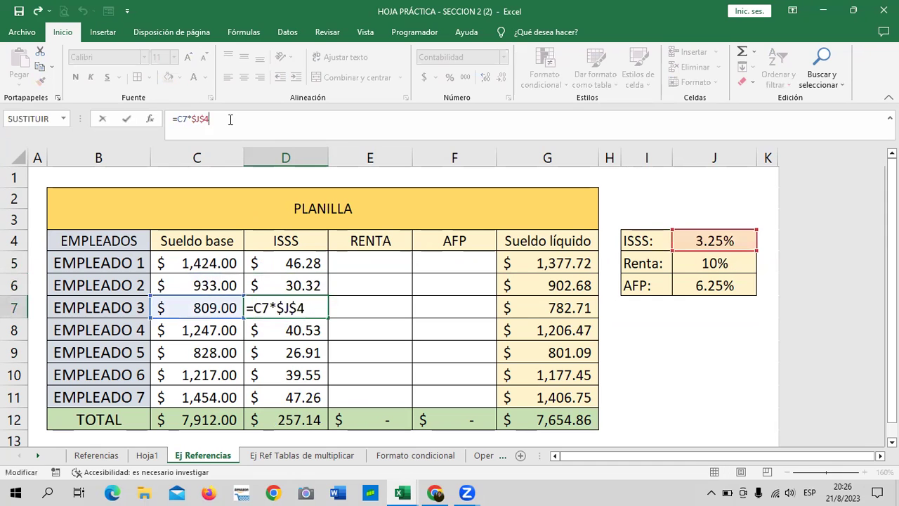
key("Return")
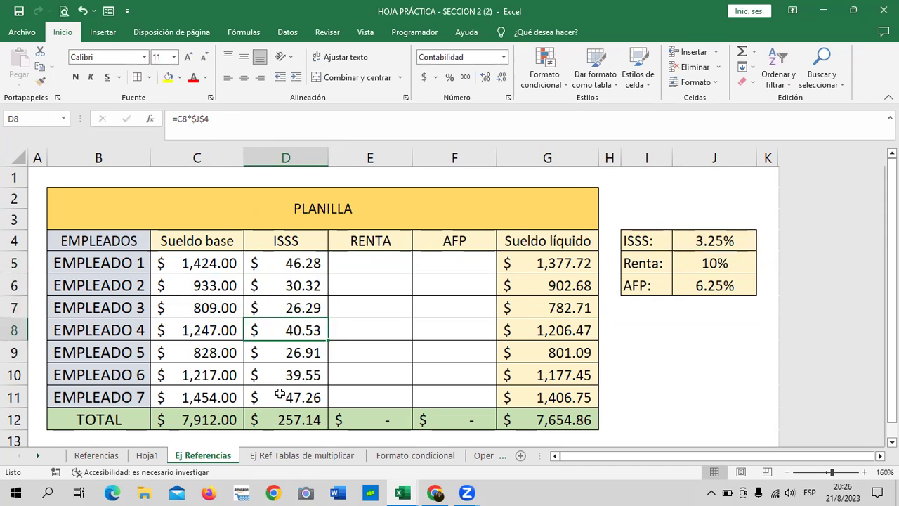
left_click(281, 372)
left_click(260, 116)
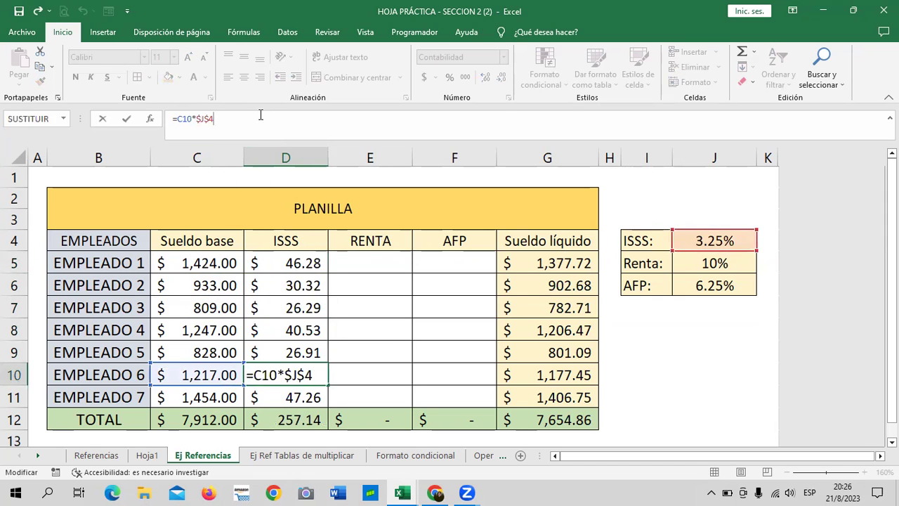
key("Return")
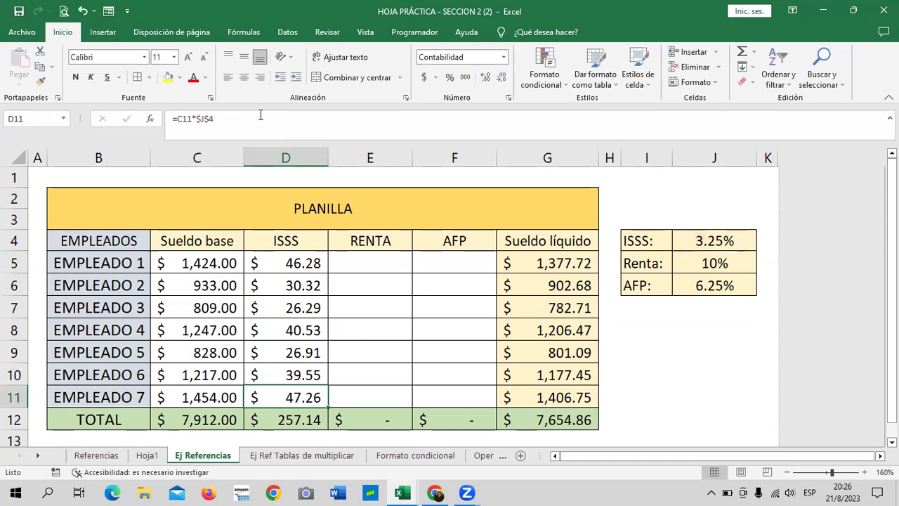
left_click(298, 286)
left_click(276, 120)
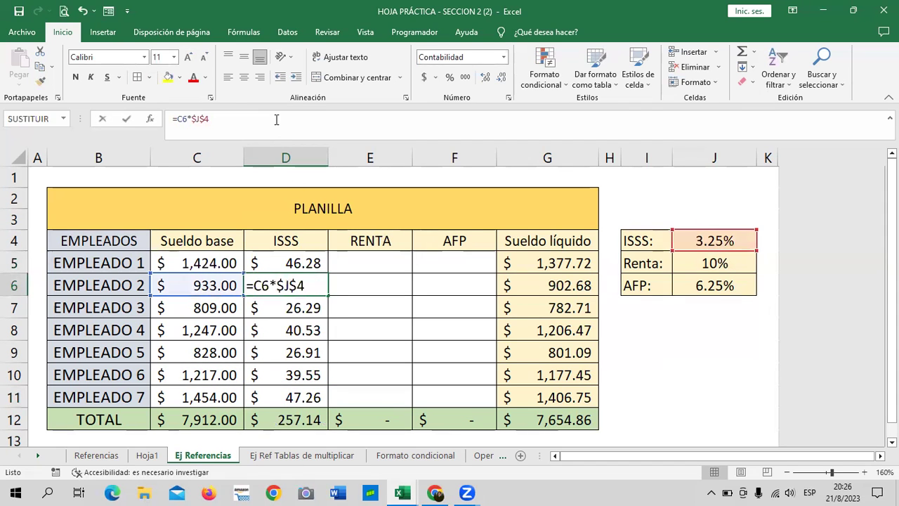
key("Return")
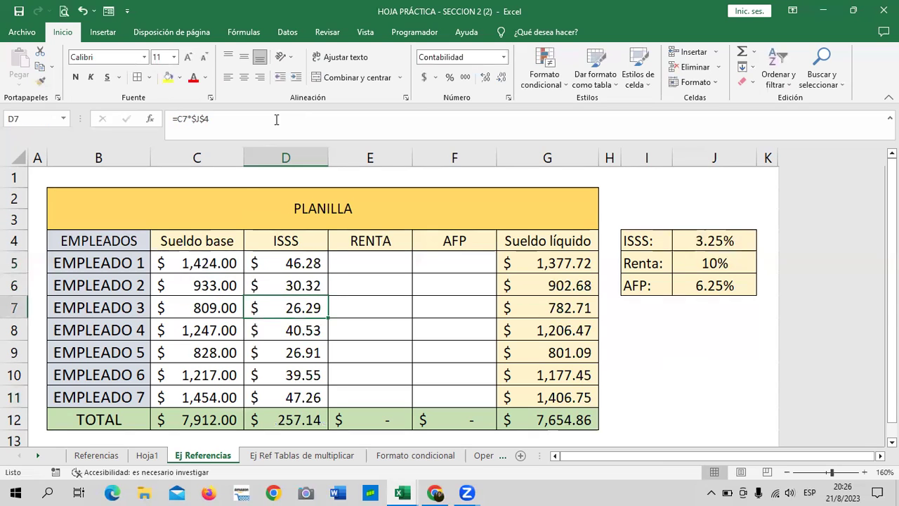
left_click(251, 119)
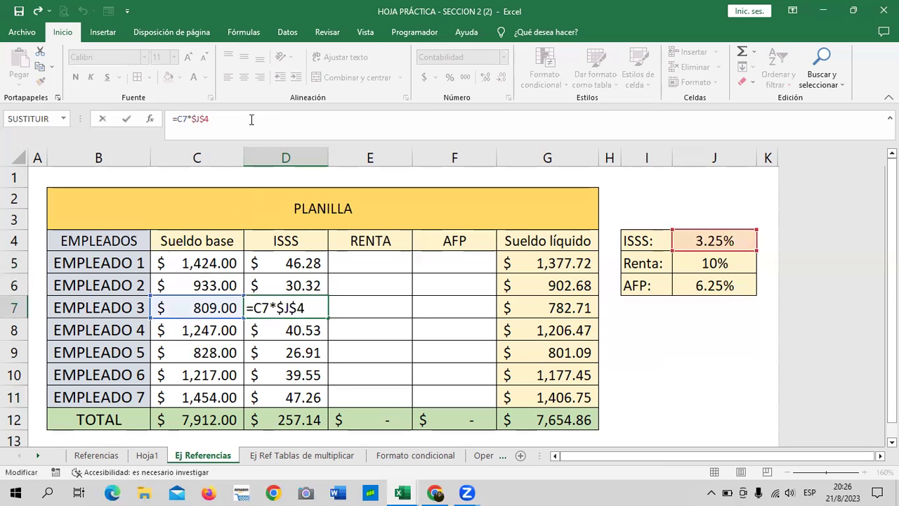
key("Return")
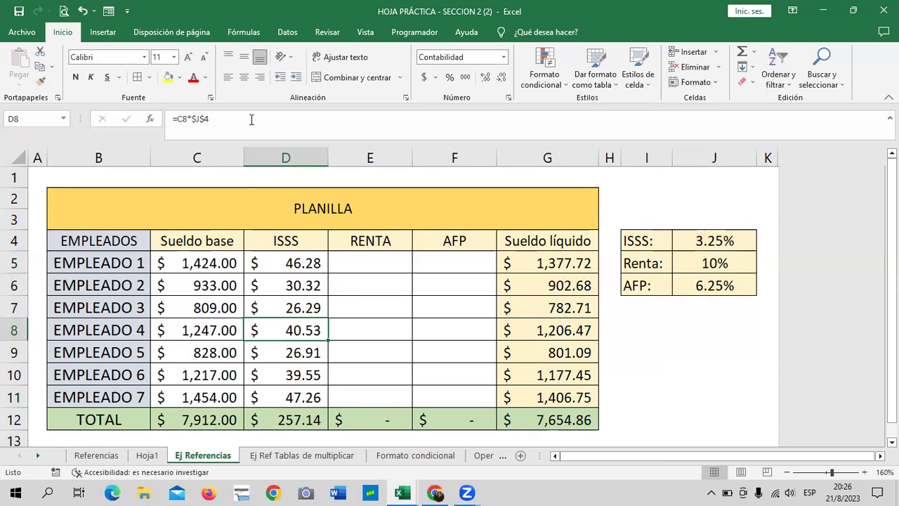
left_click(246, 120)
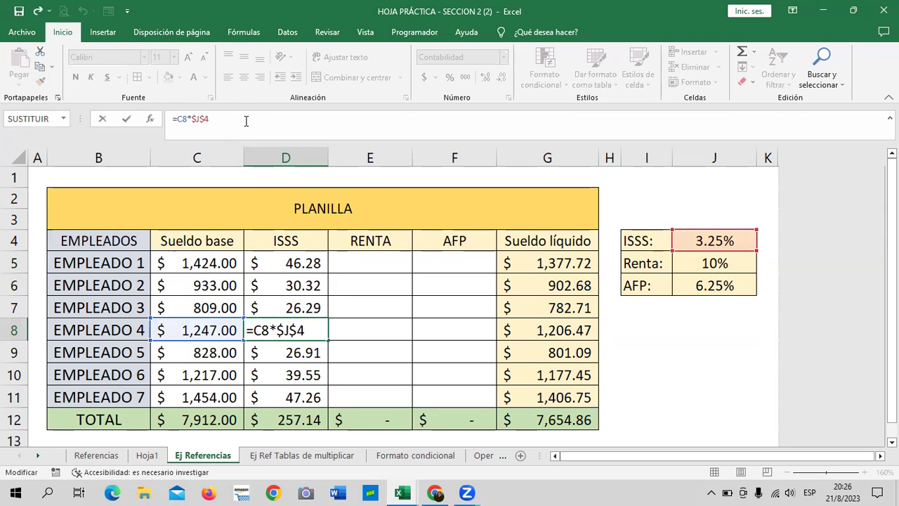
key("Return")
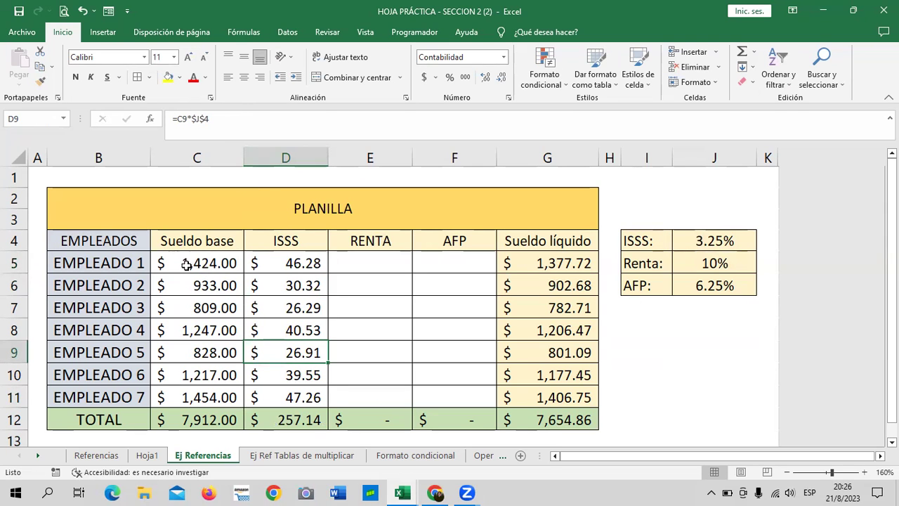
Check the salaries C5:C11 and the ISSS and 10% Renta rates, then select E5.
left_click_drag(165, 261, 190, 388)
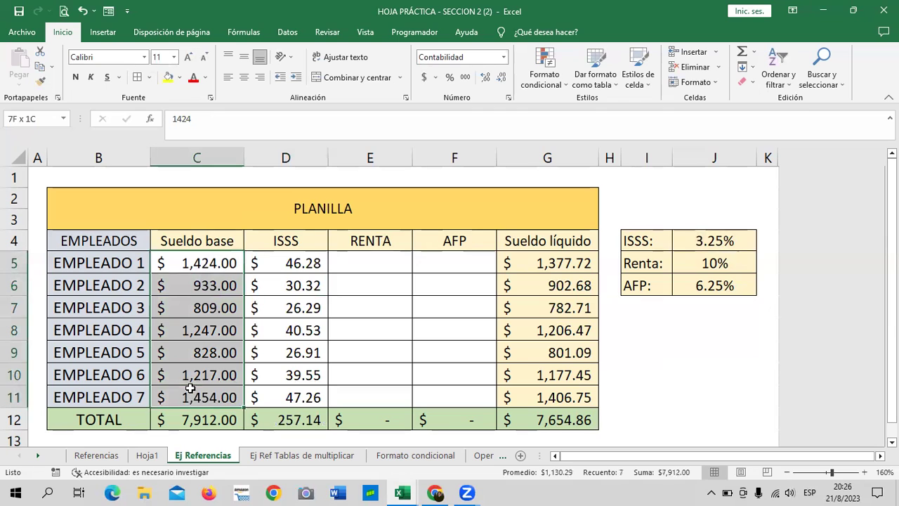
left_click(709, 239)
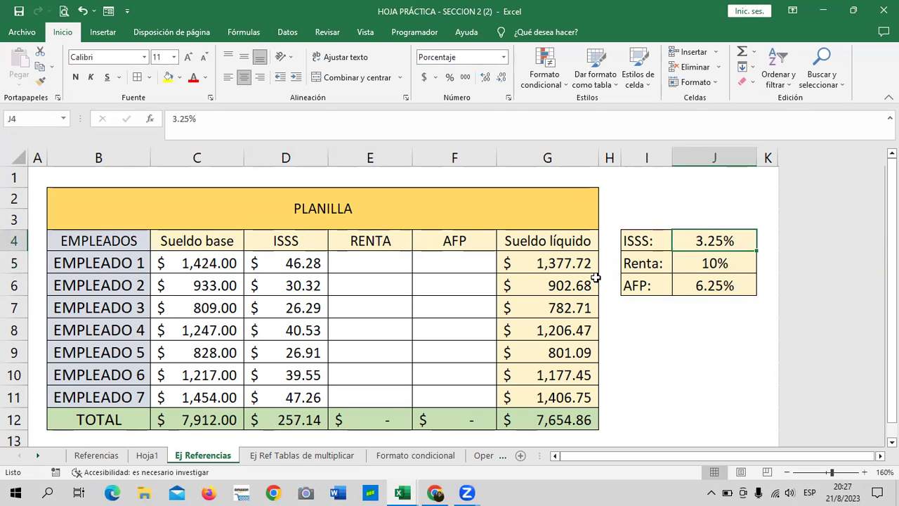
key("Down")
left_click(425, 295)
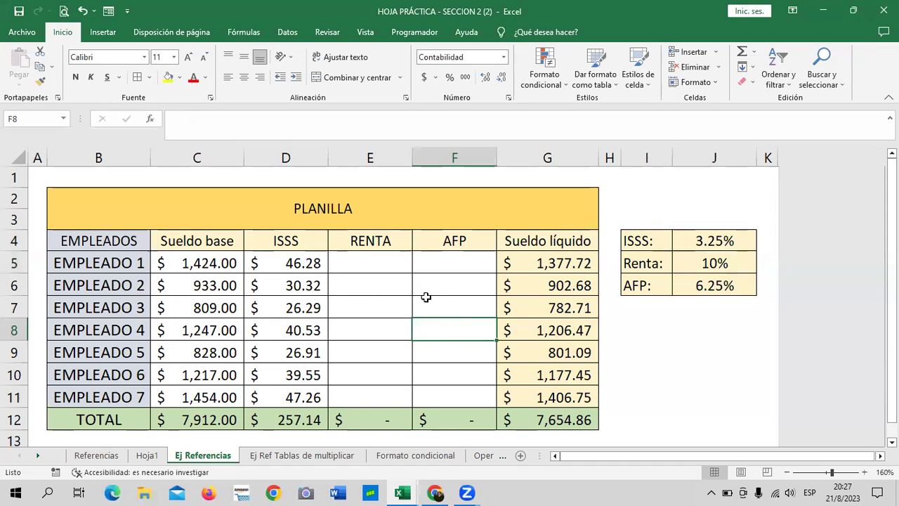
left_click(385, 264)
Enter =C5*J5 in E5 for EMPLEADO 1's RENTA of $142.40.
type("=")
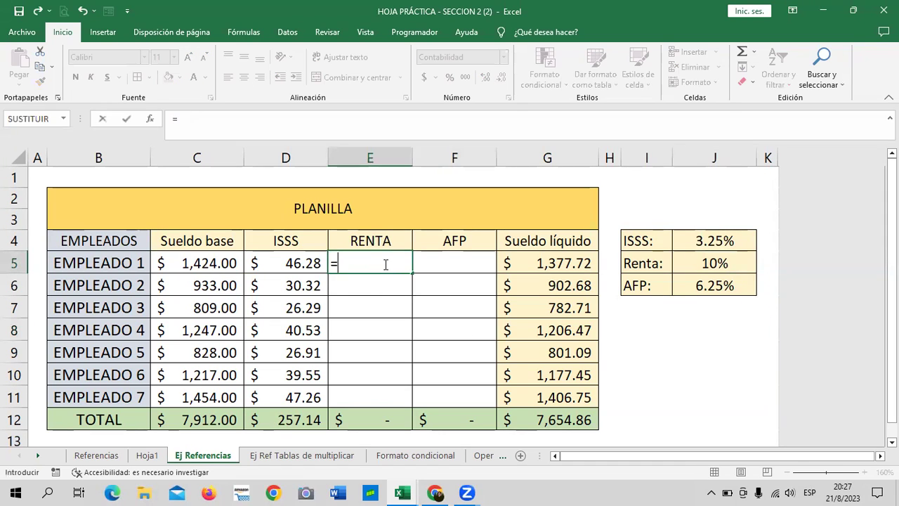
left_click(202, 261)
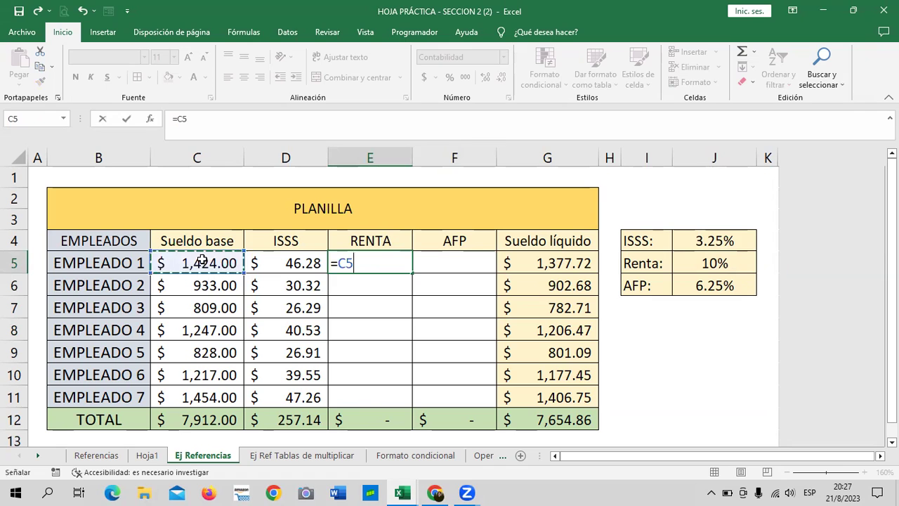
type("*")
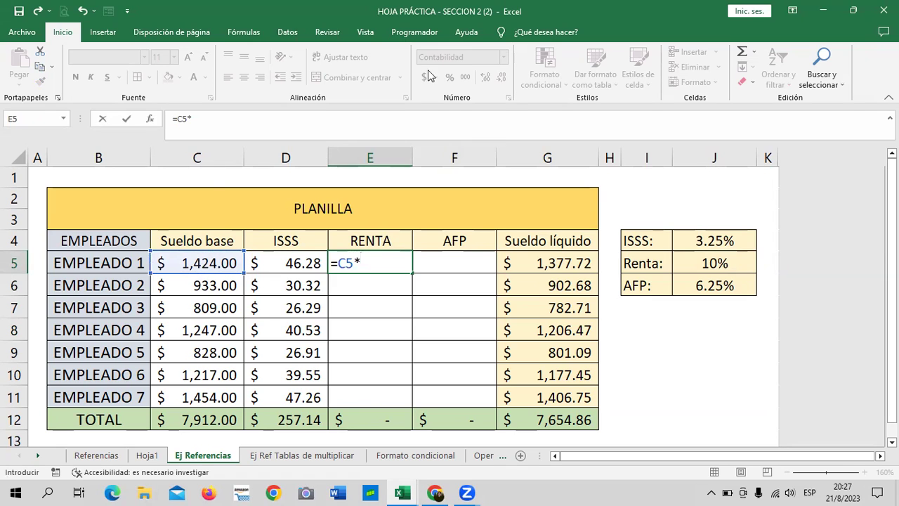
left_click(721, 265)
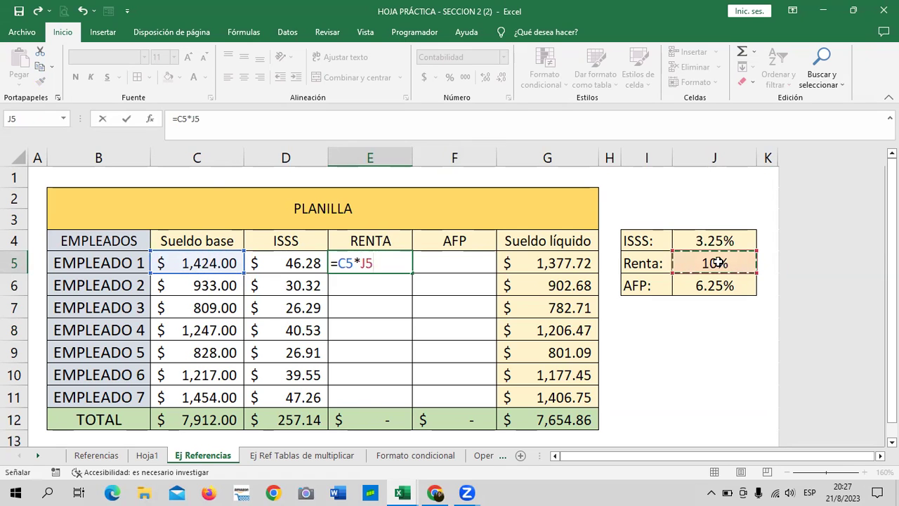
key("Return")
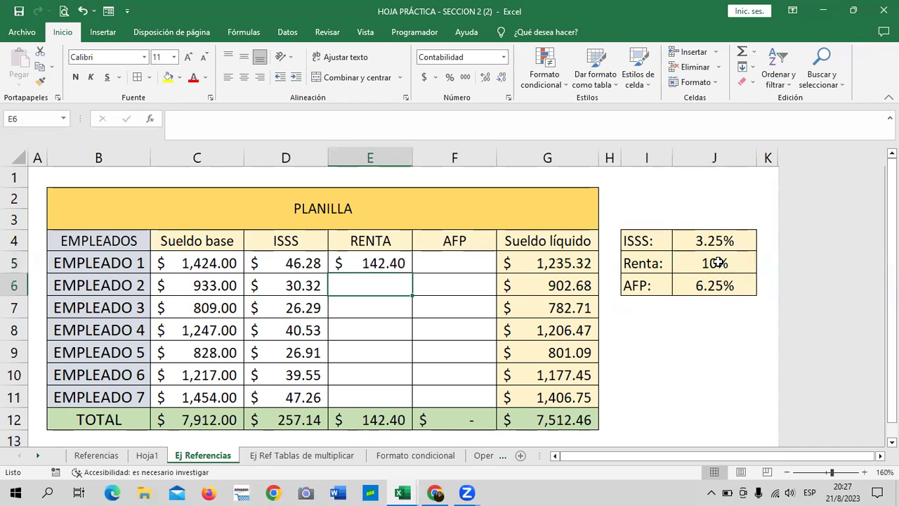
Copy the RENTA formula down to E11 and inspect E6's shifted =C6*J6.
left_click(387, 262)
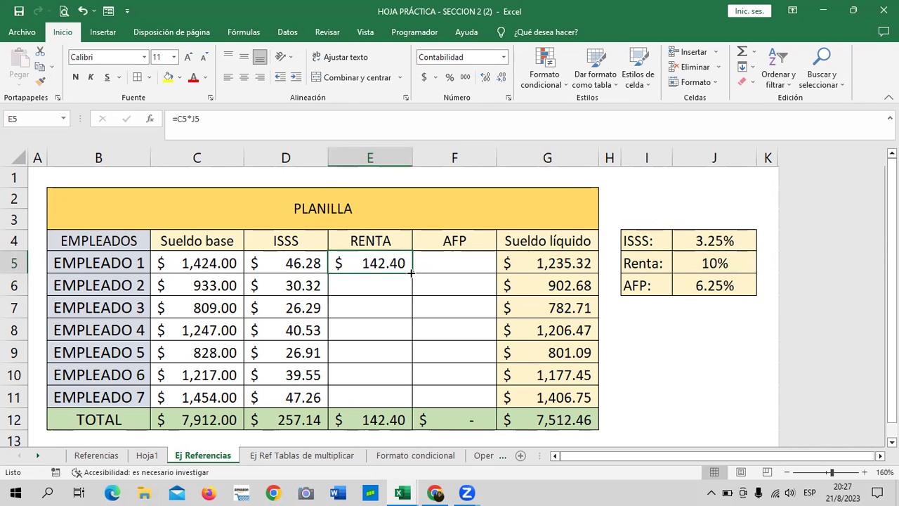
left_click_drag(413, 276, 414, 395)
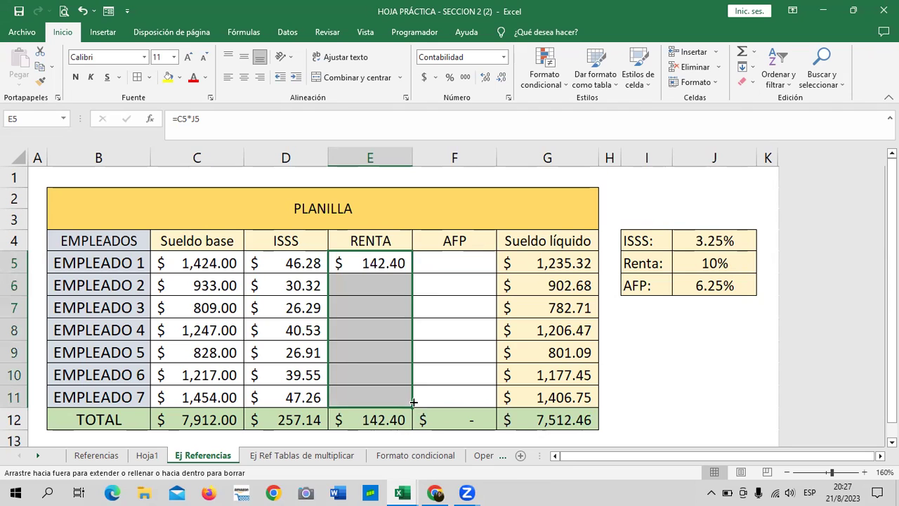
left_click(388, 285)
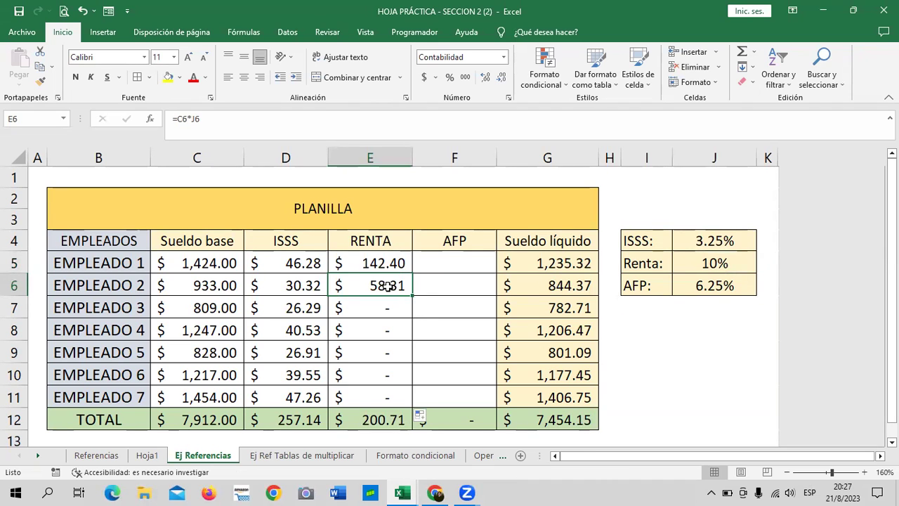
left_click(276, 122)
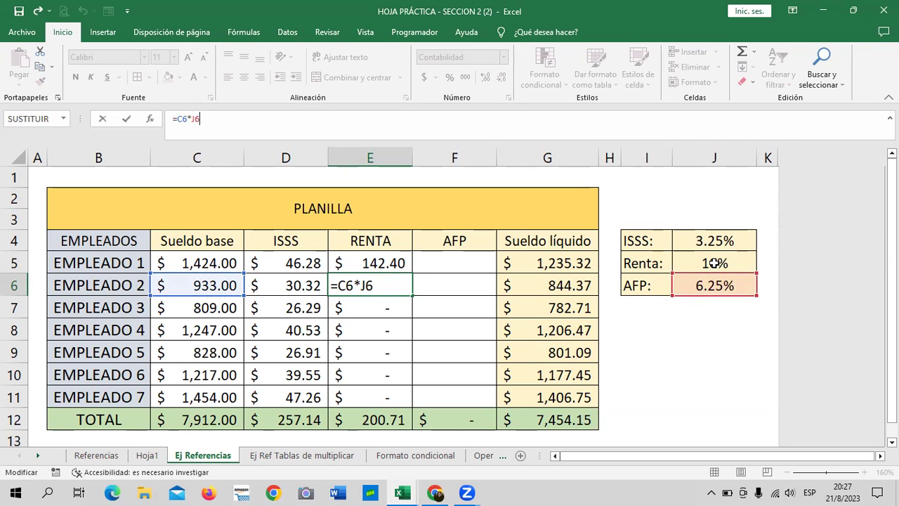
Correct E6's formula to =C6*$J$5 using the locked Renta rate.
key("Return")
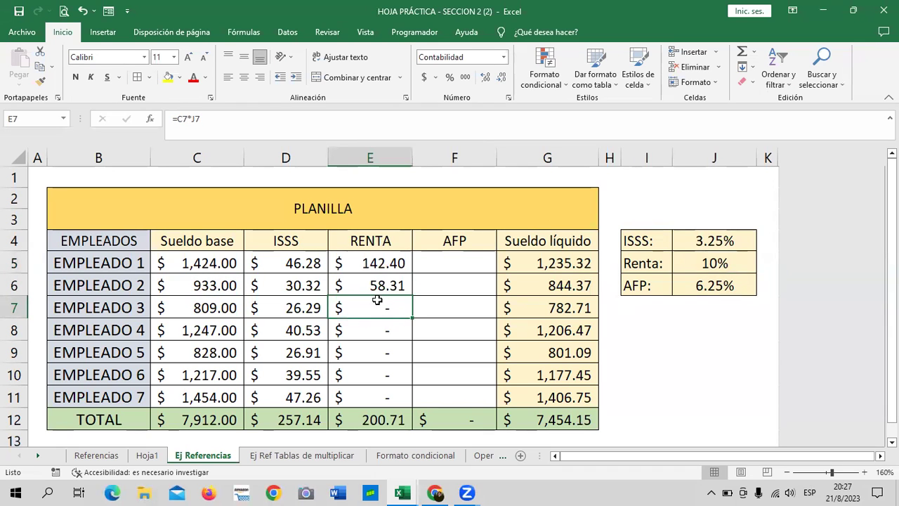
left_click(383, 279)
left_click(217, 119)
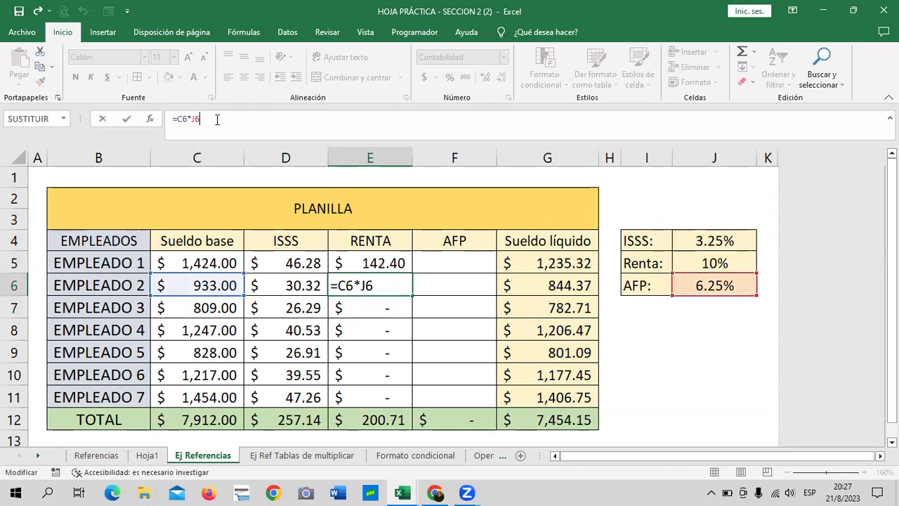
key("BackSpace")
key("BackSpace")
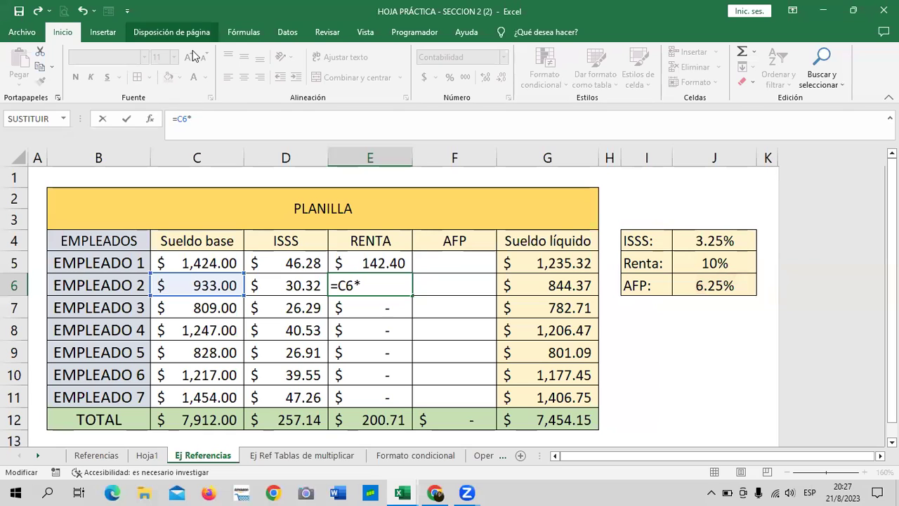
left_click(699, 261)
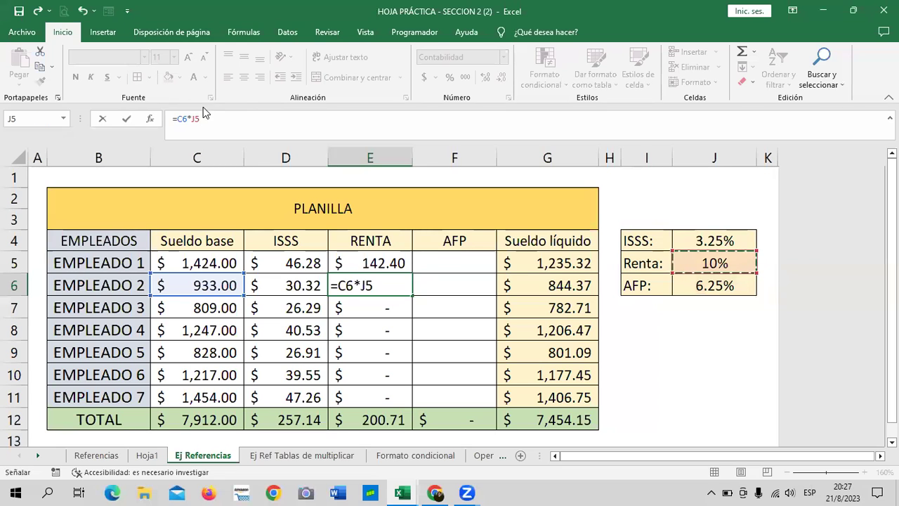
left_click(192, 119)
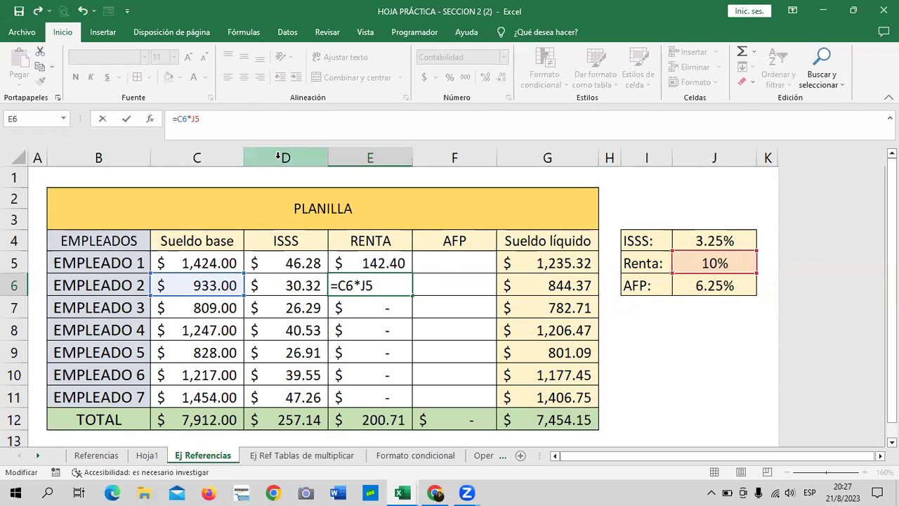
type("$J")
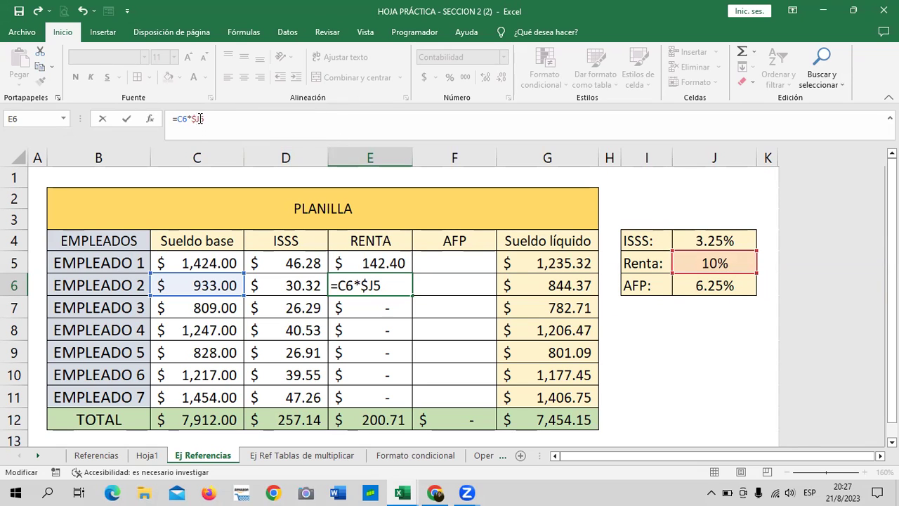
type("$")
key("Return")
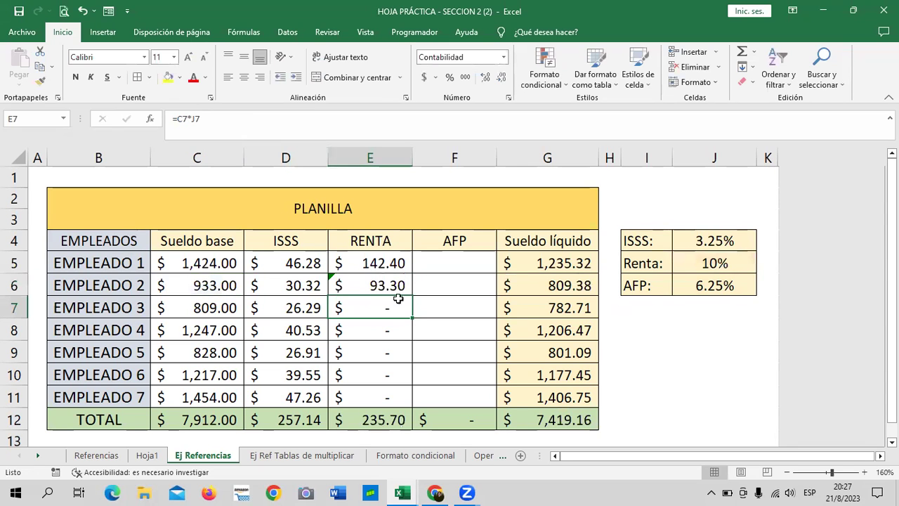
Compare E6 with E5 and dismiss E6's inconsistent-formula warning with Omitir error.
left_click(378, 283)
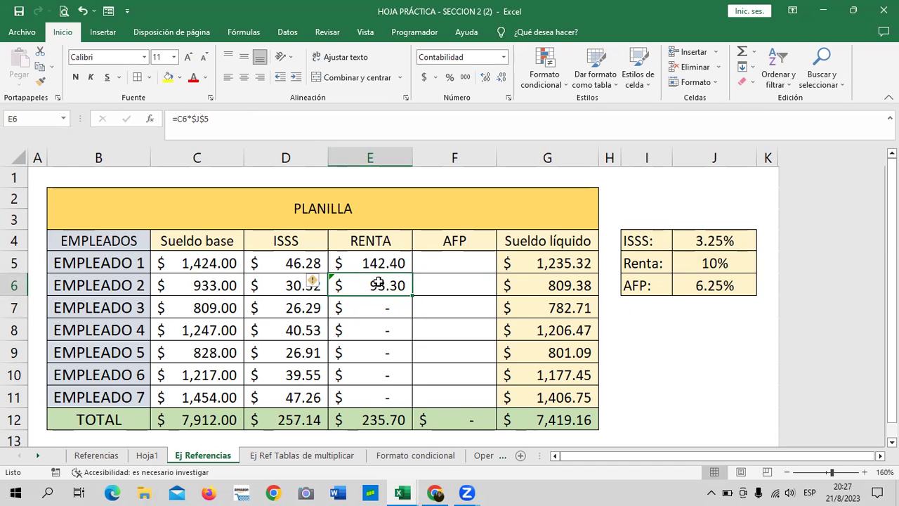
left_click(362, 126)
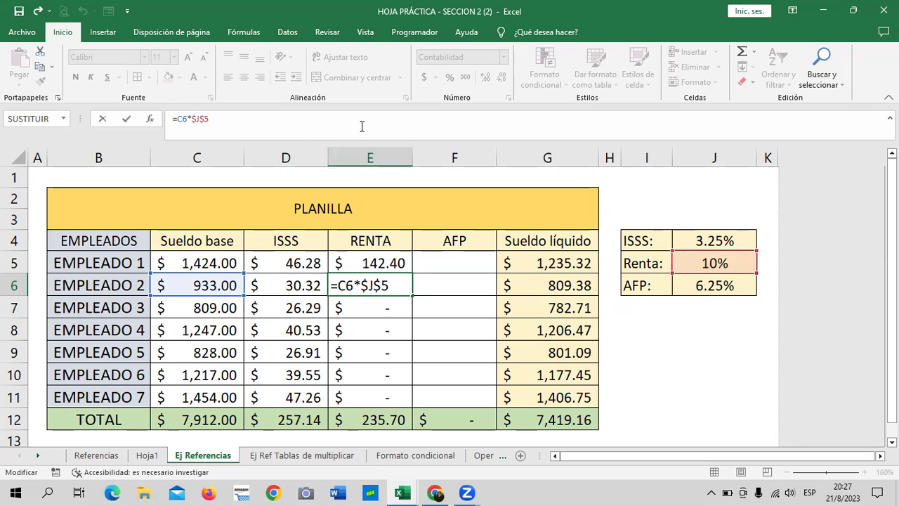
key("Return")
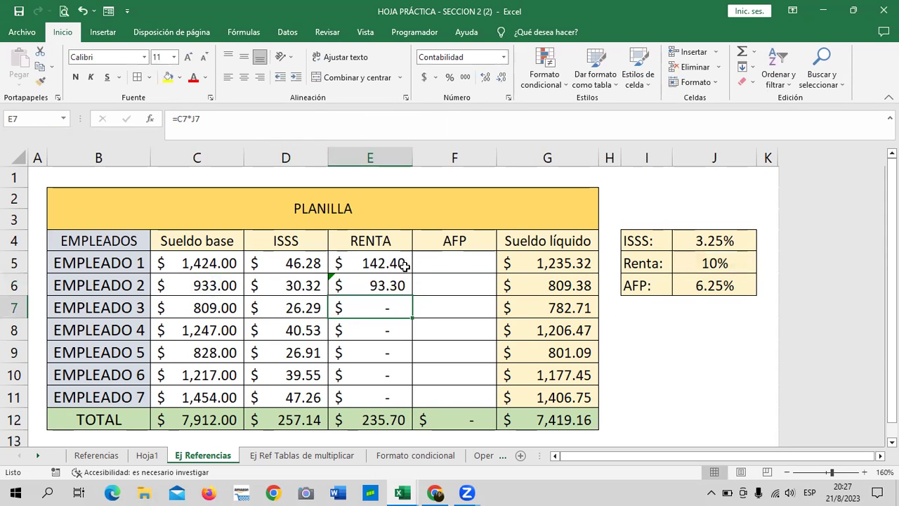
left_click(391, 263)
left_click(350, 284)
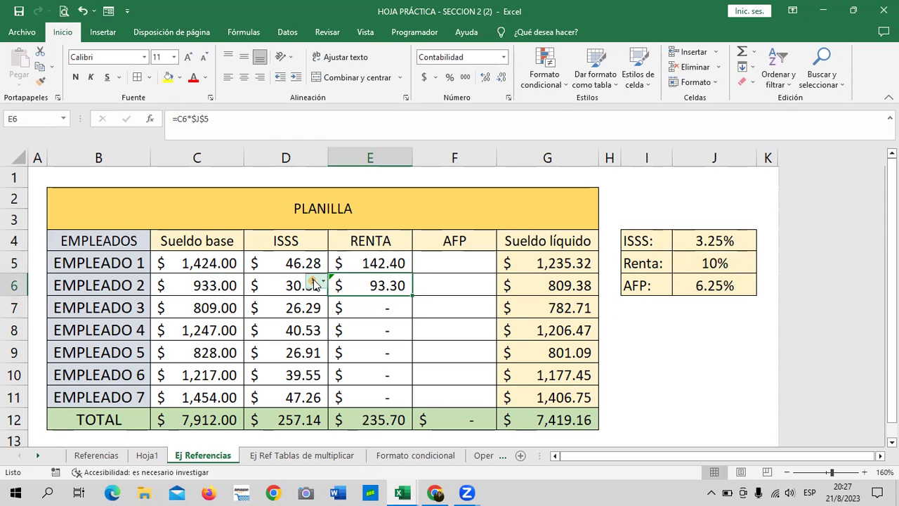
left_click(319, 284)
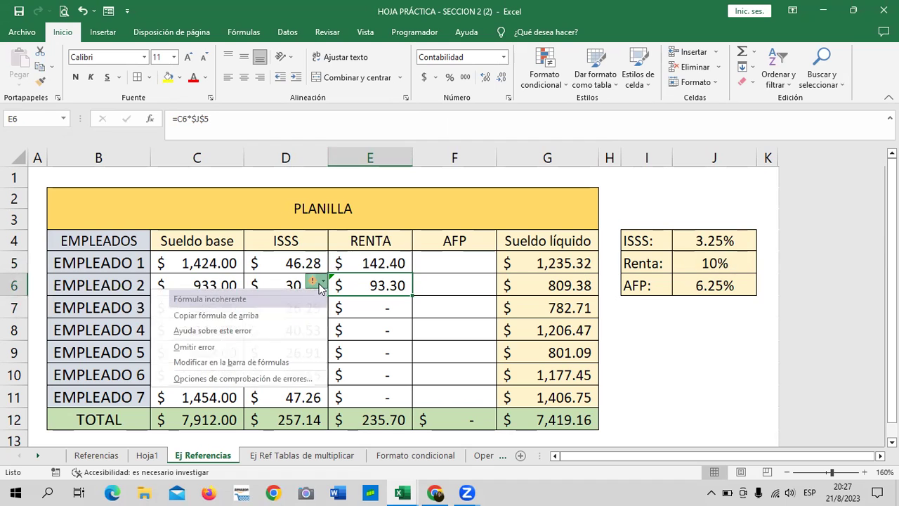
left_click(232, 346)
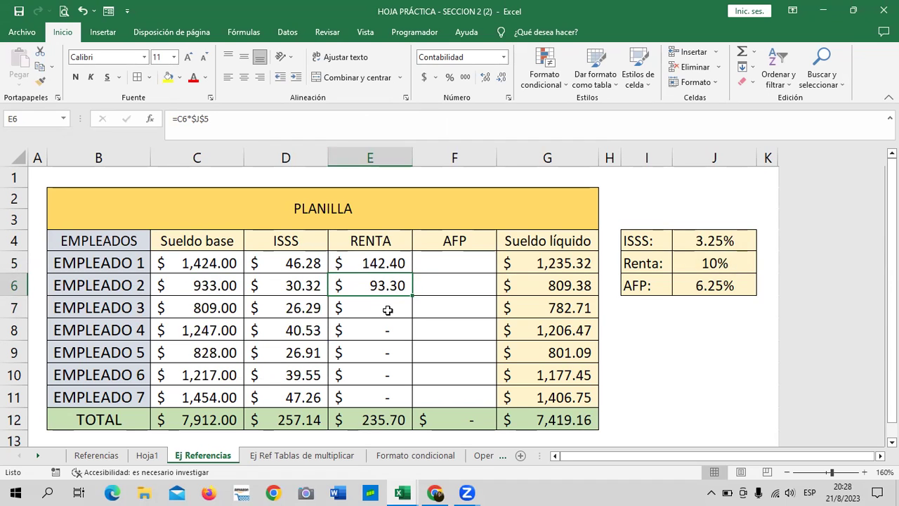
Fill E6's locked-rate formula down to E11 and verify E7, E10 and E11 use $J$5.
left_click_drag(413, 295, 415, 395)
left_click(450, 374)
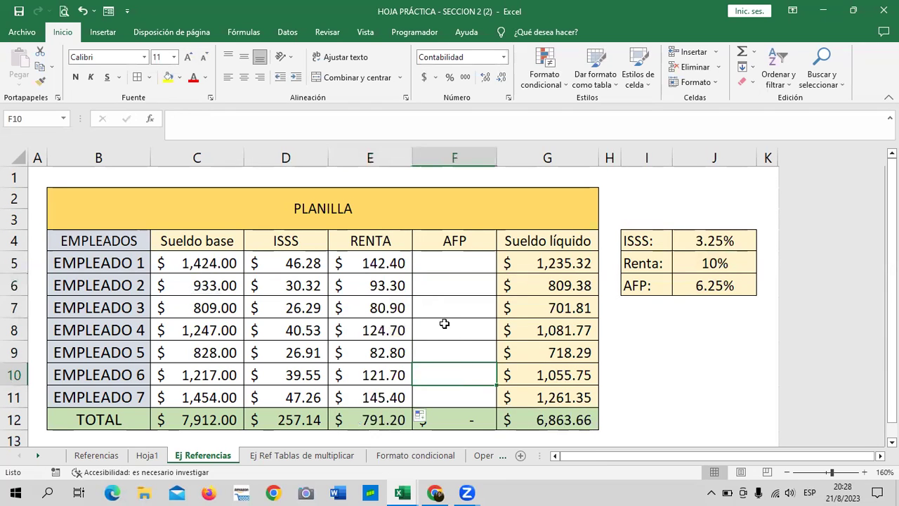
left_click(381, 309)
left_click(299, 121)
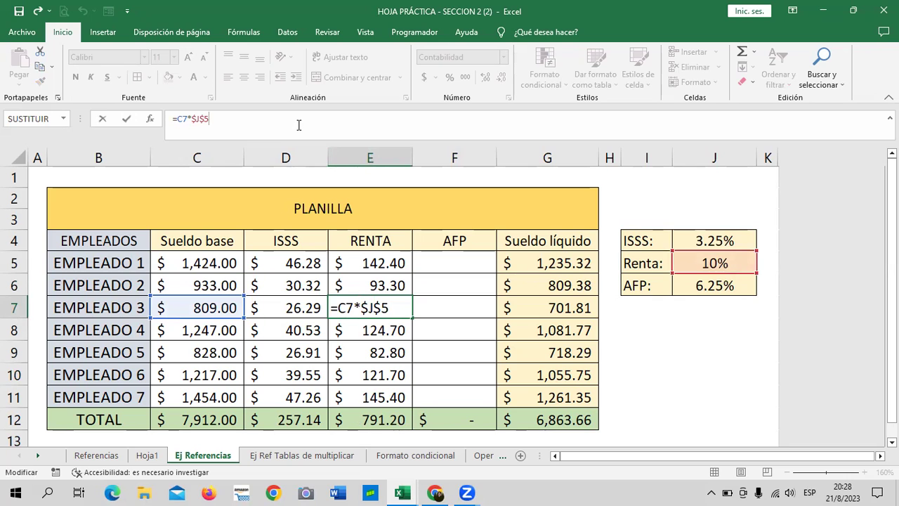
left_click(372, 374)
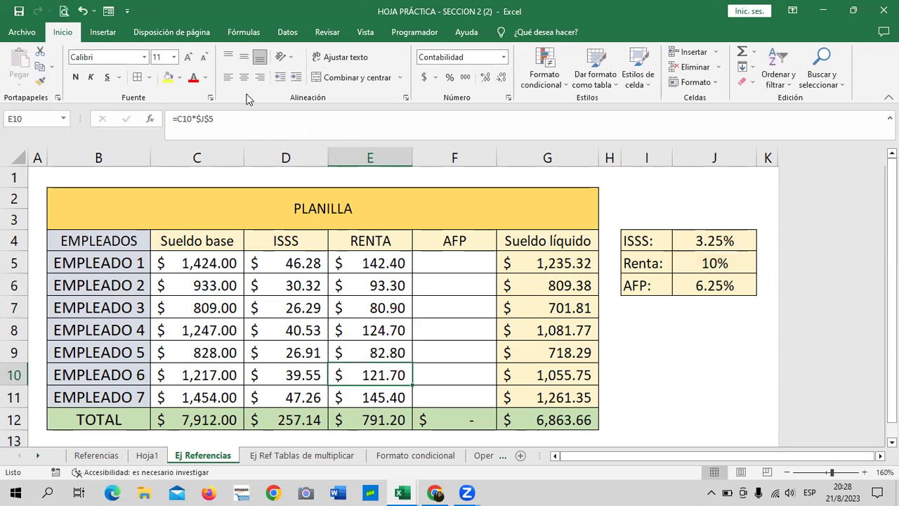
left_click(247, 117)
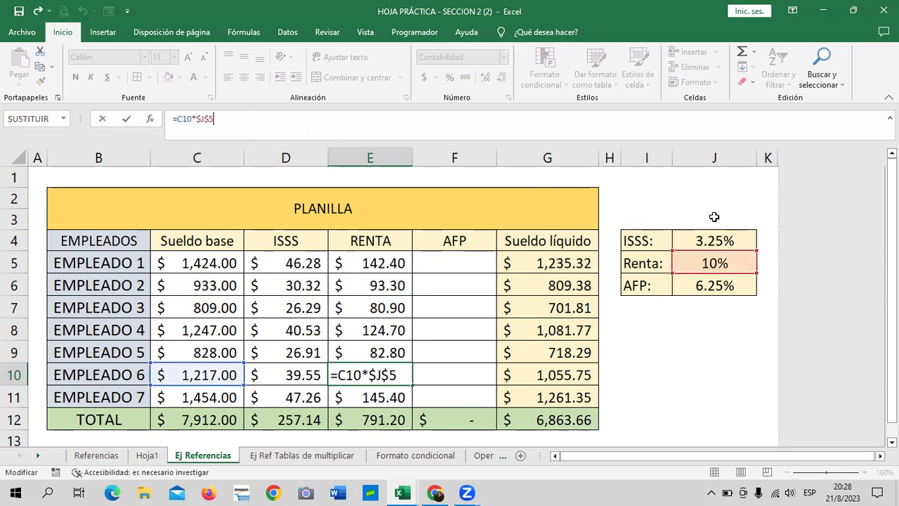
left_click(390, 397)
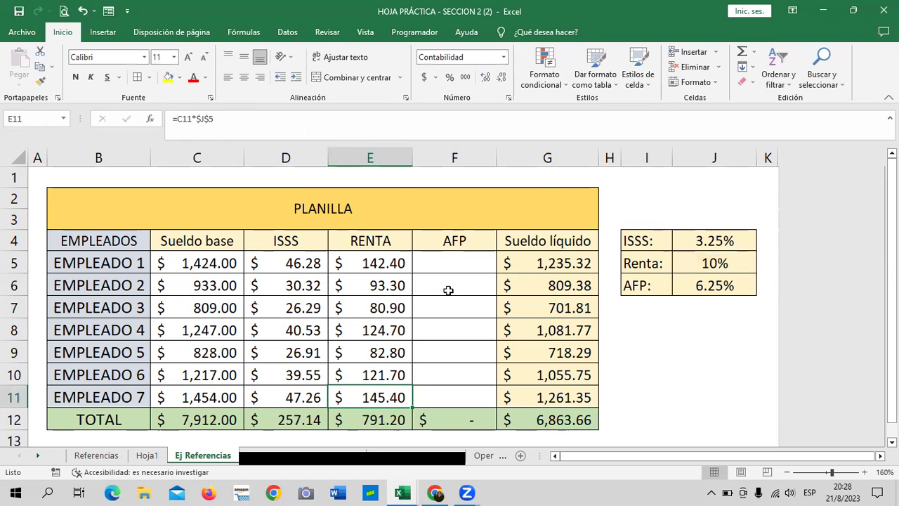
left_click(295, 122)
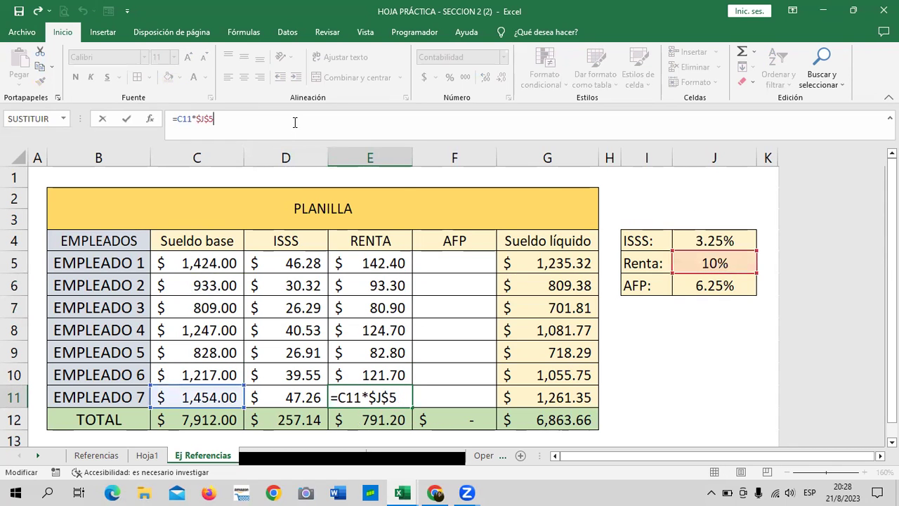
key("Return")
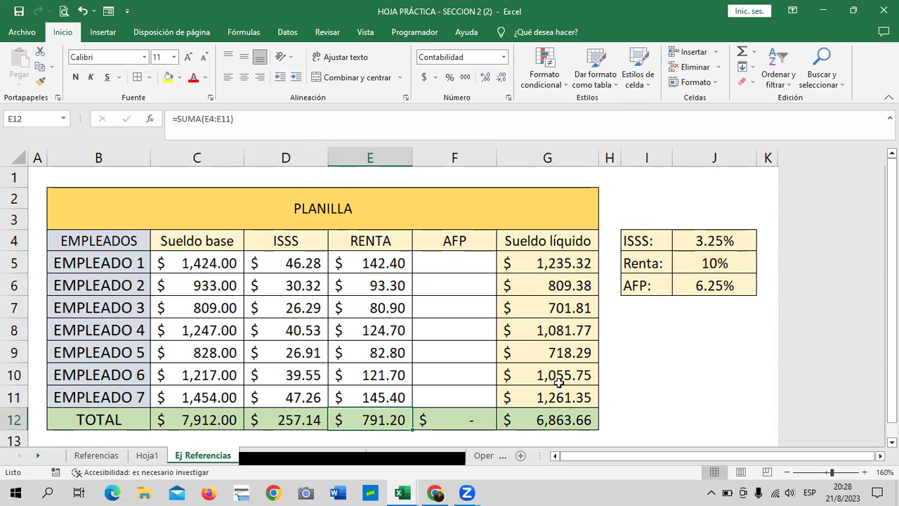
left_click(448, 261)
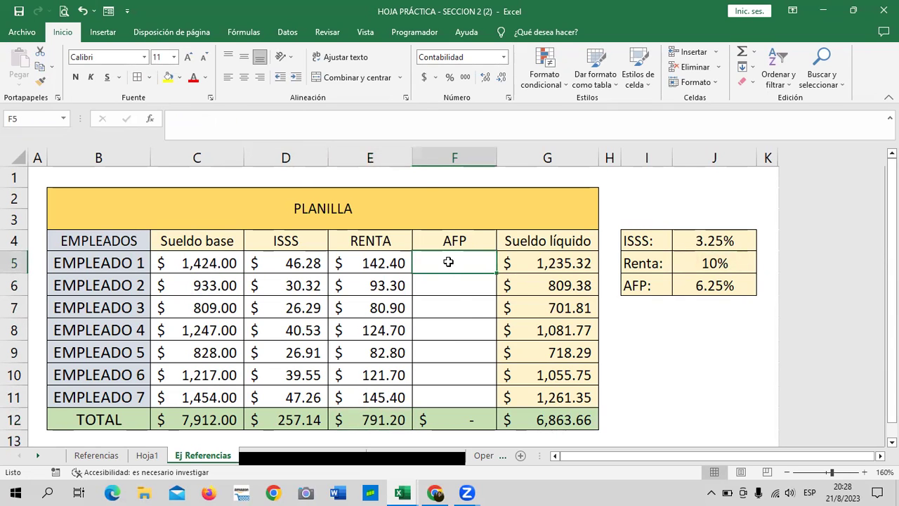
Enter =C5*$J$6 in F5 for employee 1's AFP.
type("=")
left_click(220, 265)
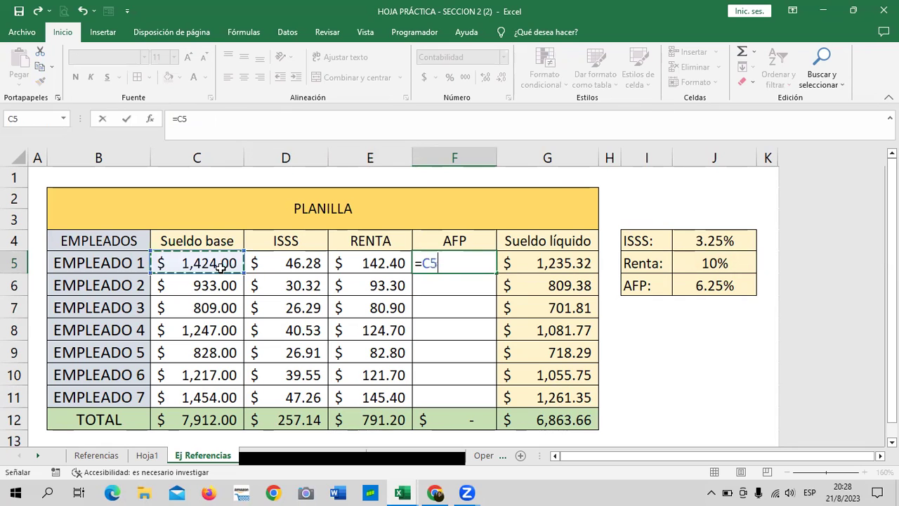
type("*")
left_click(713, 285)
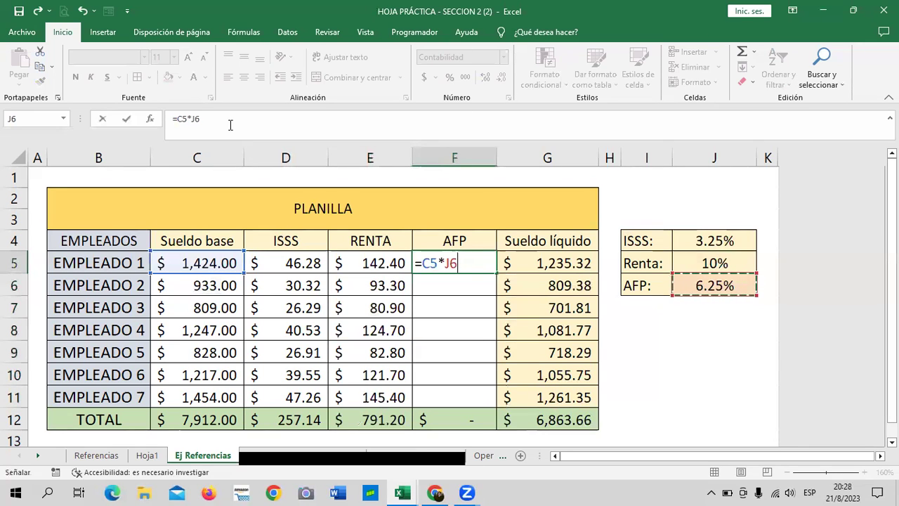
left_click(193, 118)
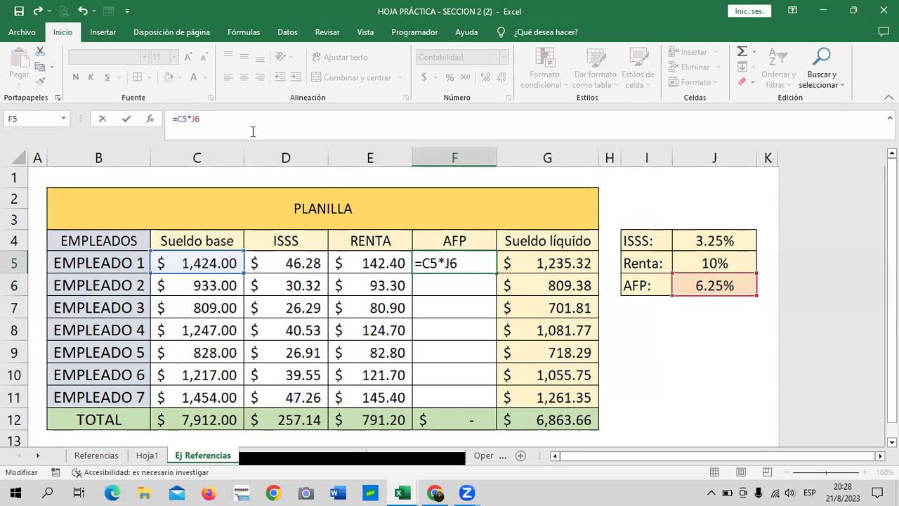
type("$")
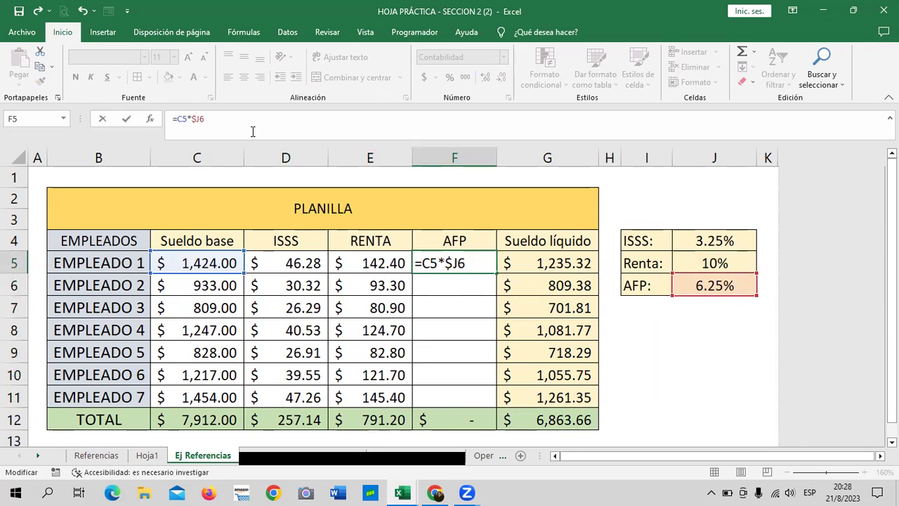
key("Right")
type("$")
key("Return")
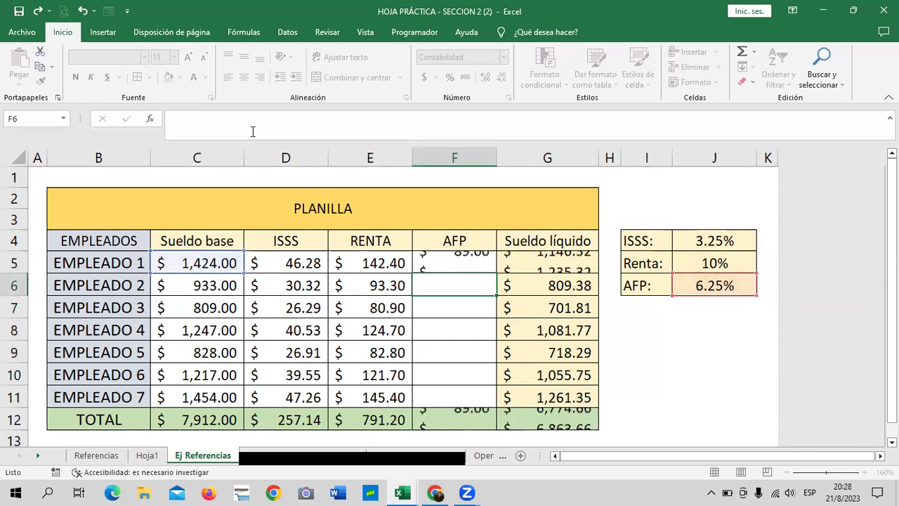
Fill the AFP formula from F5 down to F11, totalling 494.50, then select D5:D11.
left_click(475, 256)
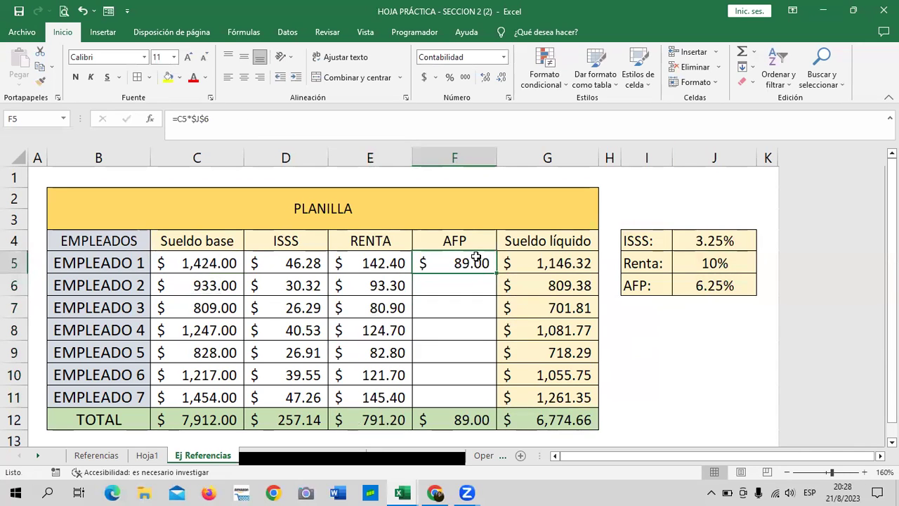
left_click_drag(496, 273, 500, 402)
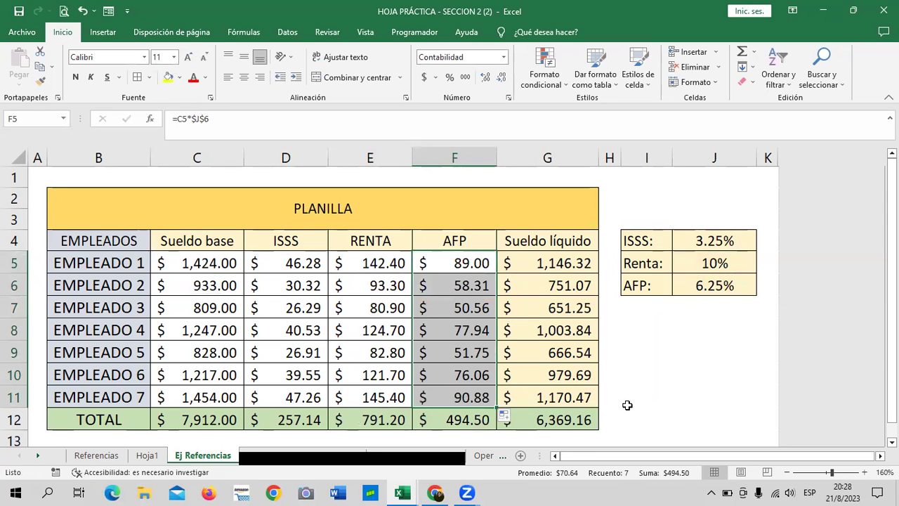
left_click(678, 390)
scroll(665, 359, "down", 1)
scroll(665, 359, "up", 1)
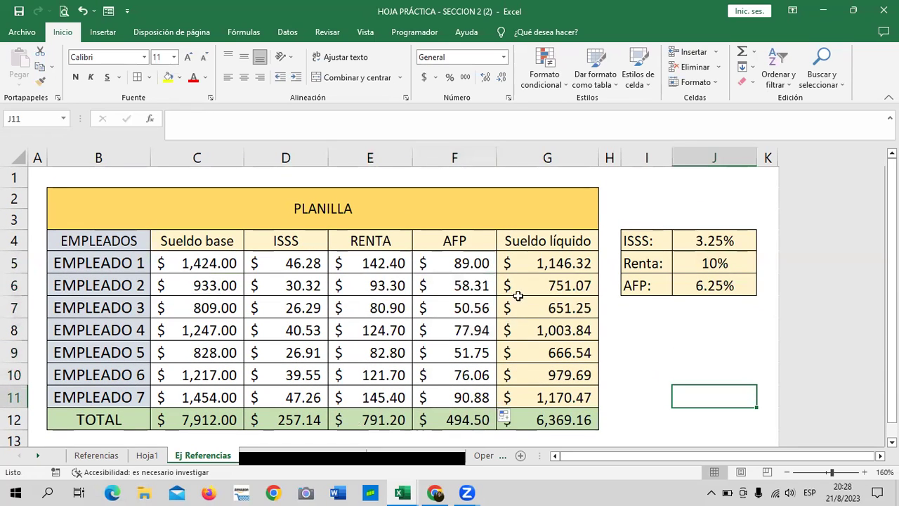
left_click(667, 350)
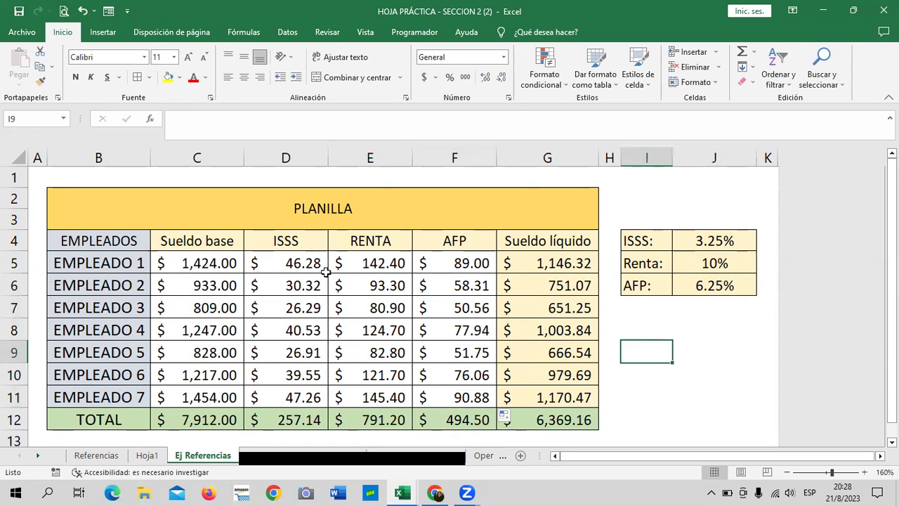
left_click_drag(308, 259, 297, 396)
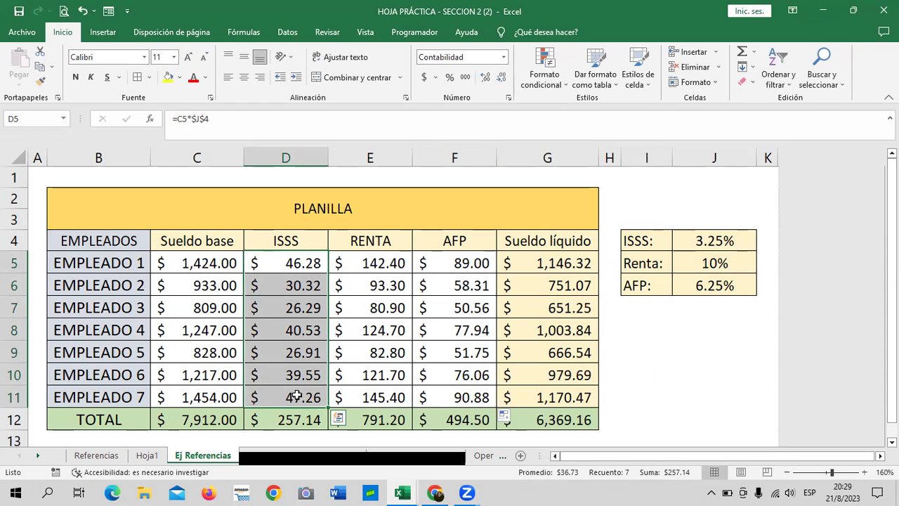
Delete the ISSS amounts D5:D11 and begin a new formula in D5.
key("Delete")
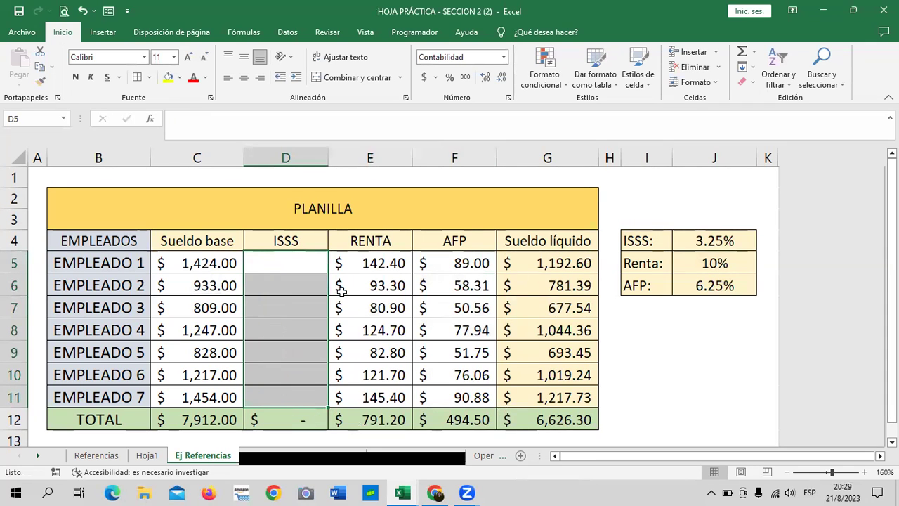
left_click(282, 385)
left_click(281, 263)
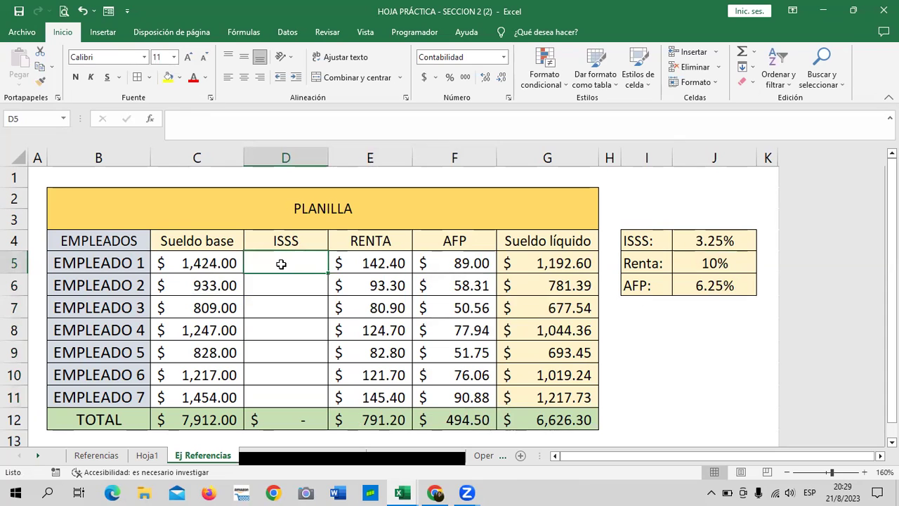
type("=")
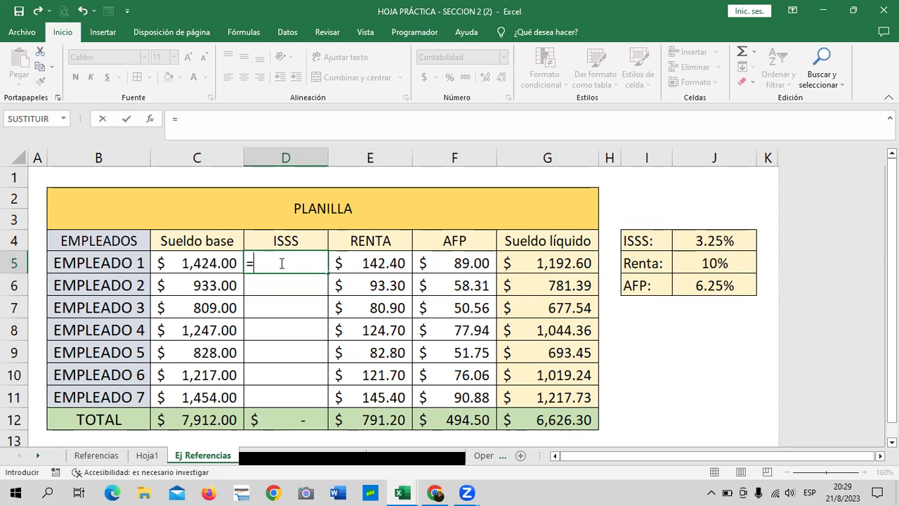
Enter =C5*3.25% as Employee 1's ISSS and copy it down to Employee 7.
key("ctrl+Return")
type("=")
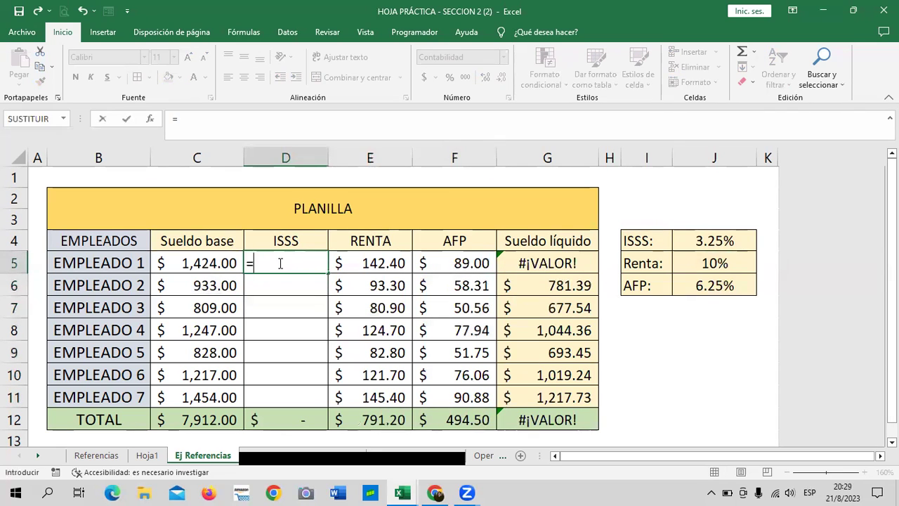
left_click(210, 264)
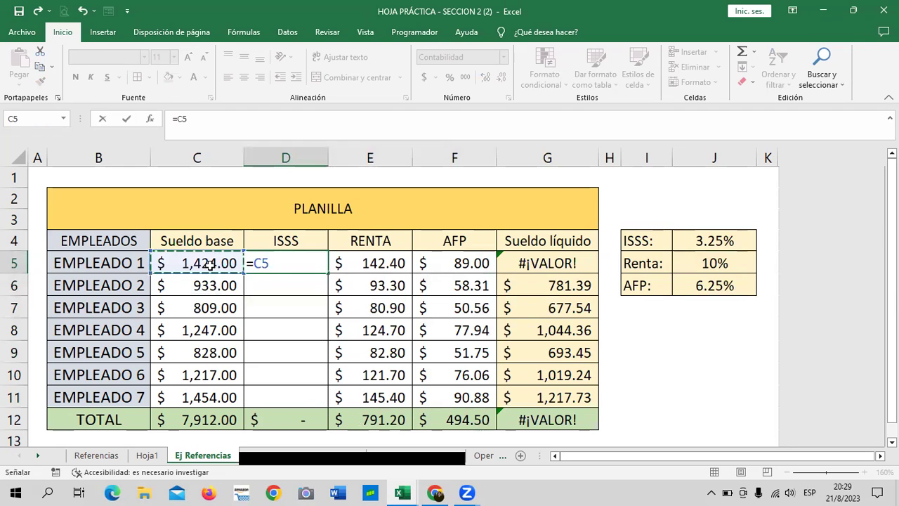
type("*3.25%")
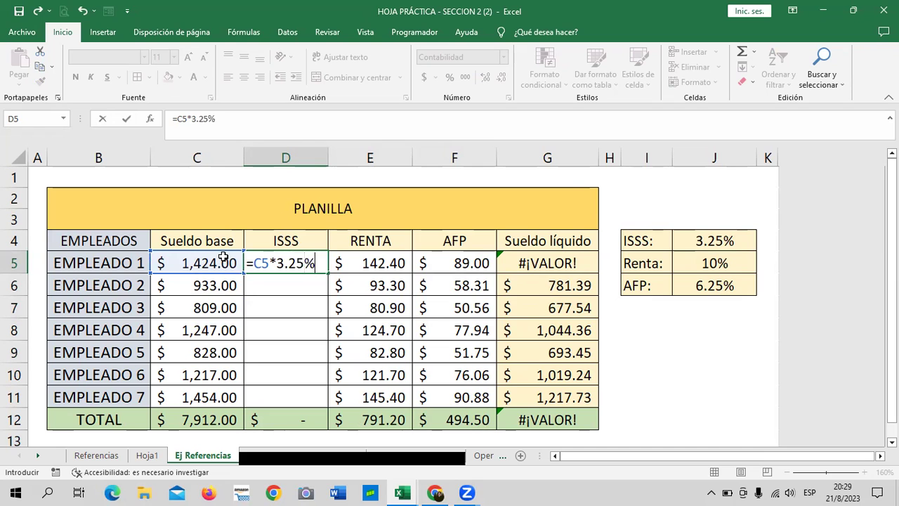
key("Return")
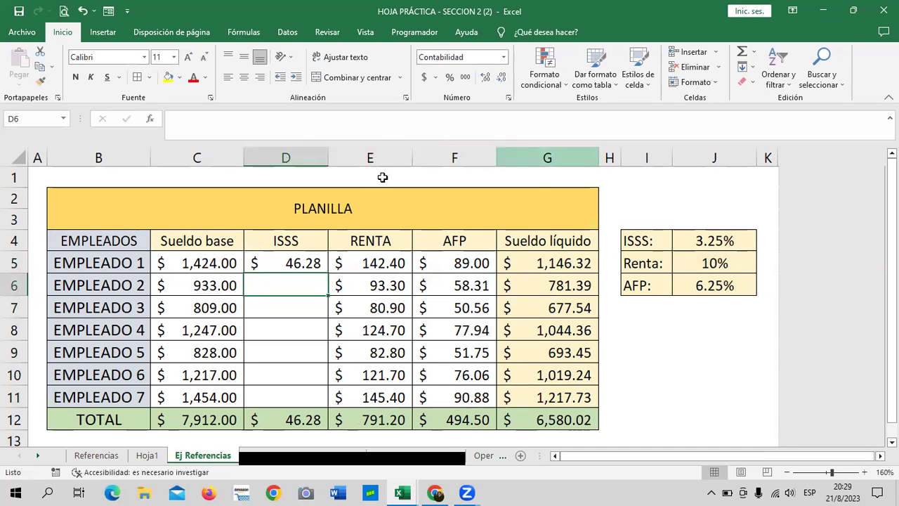
left_click(272, 253)
left_click_drag(328, 273, 327, 398)
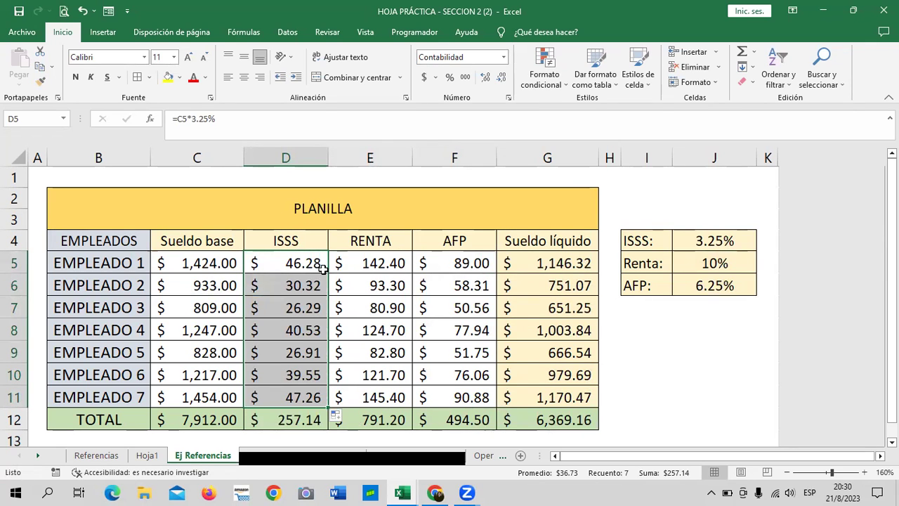
Check the 3.25% ISSS rate, then erase the ISSS amounts from the column.
left_click(735, 241)
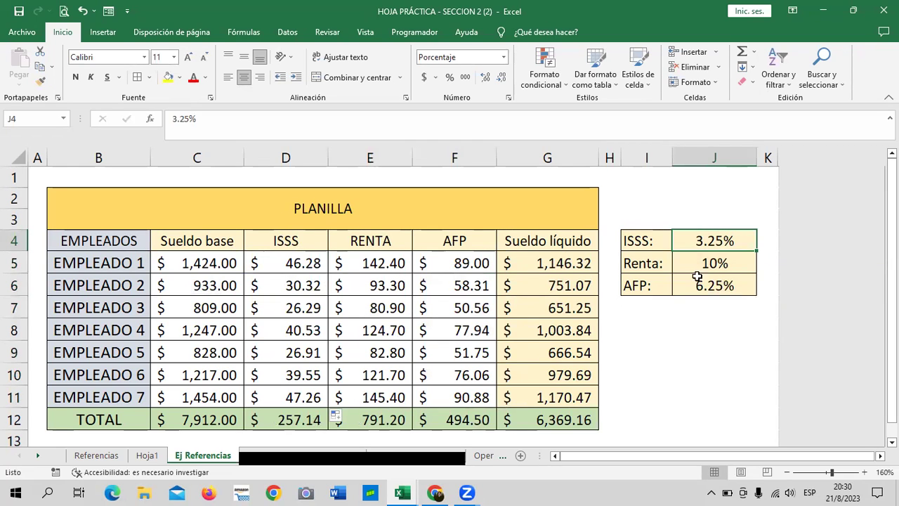
left_click(695, 349)
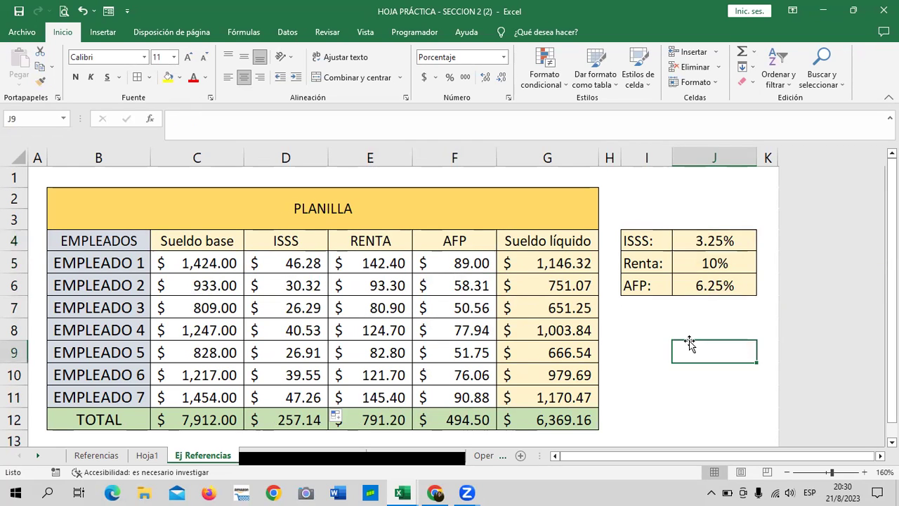
left_click_drag(307, 262, 304, 394)
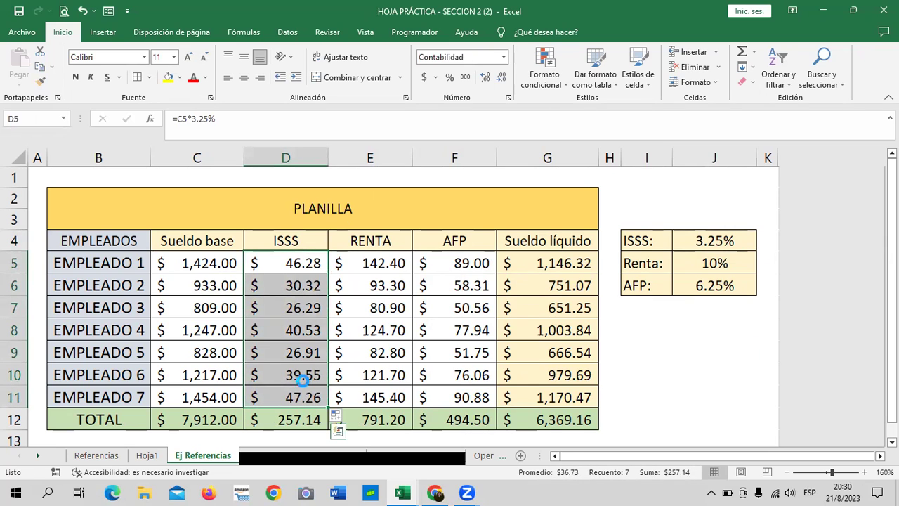
key("Delete")
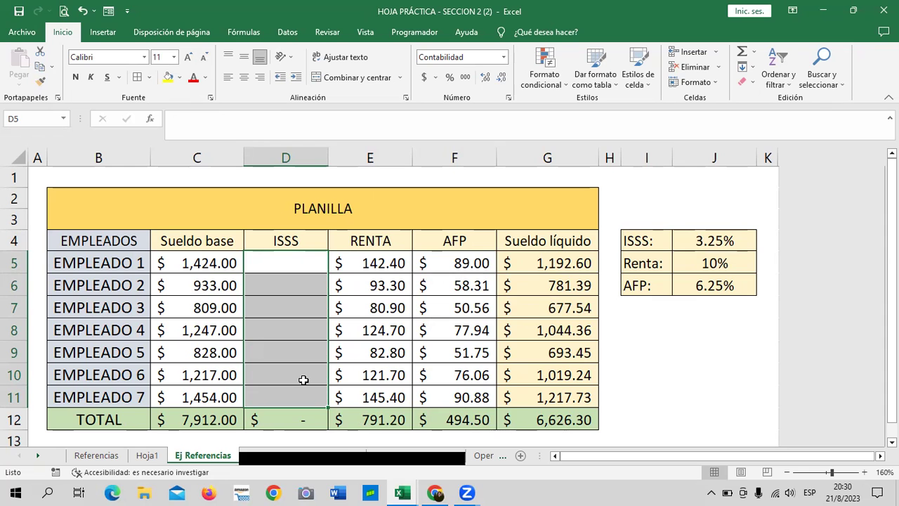
Look over the Referencias and Hoja1 sheets and the Data commands, then return to Ej Referencias.
scroll(542, 373, "down", 1)
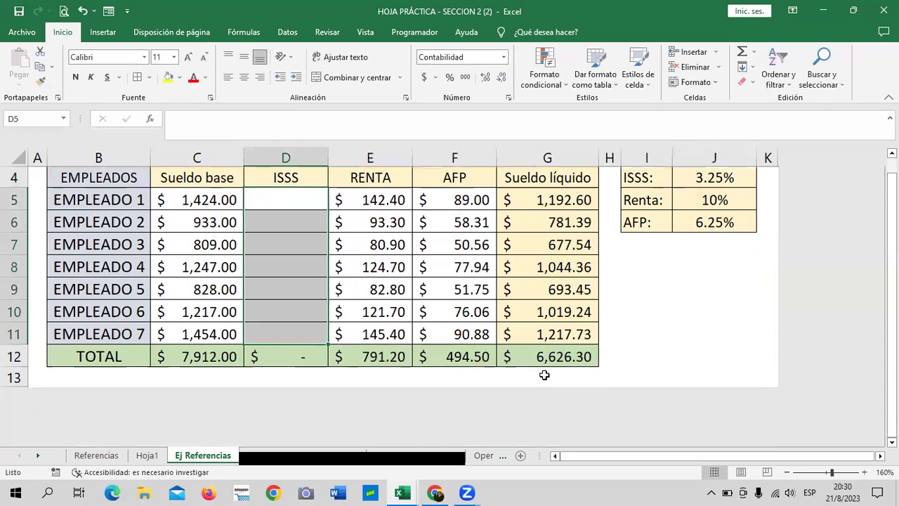
left_click(83, 457)
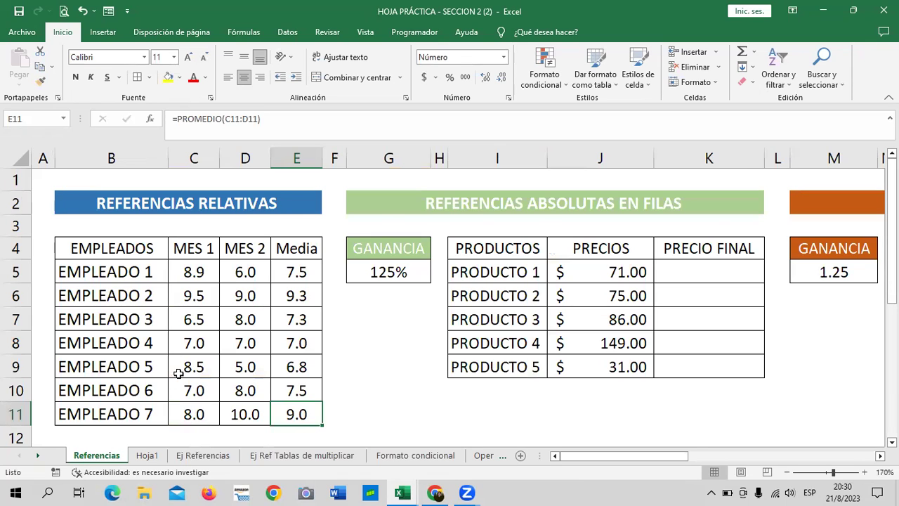
left_click(146, 456)
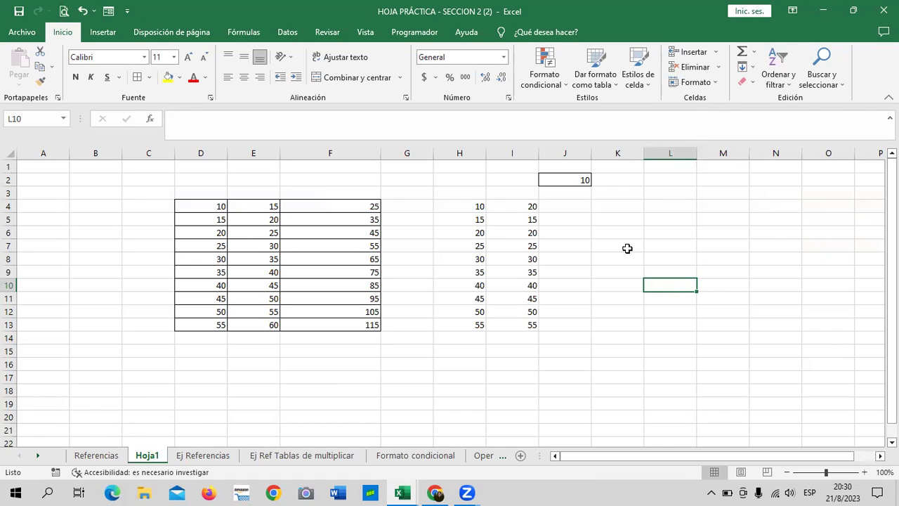
left_click(286, 32)
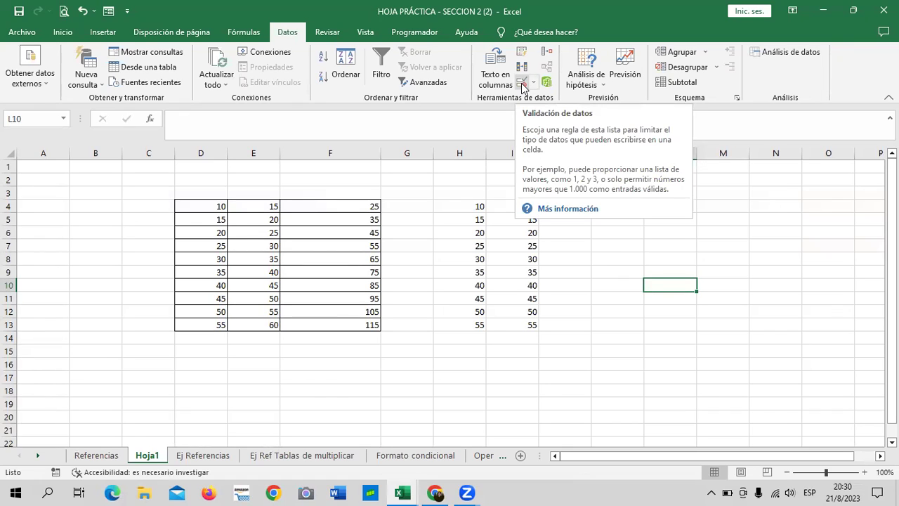
left_click(430, 271)
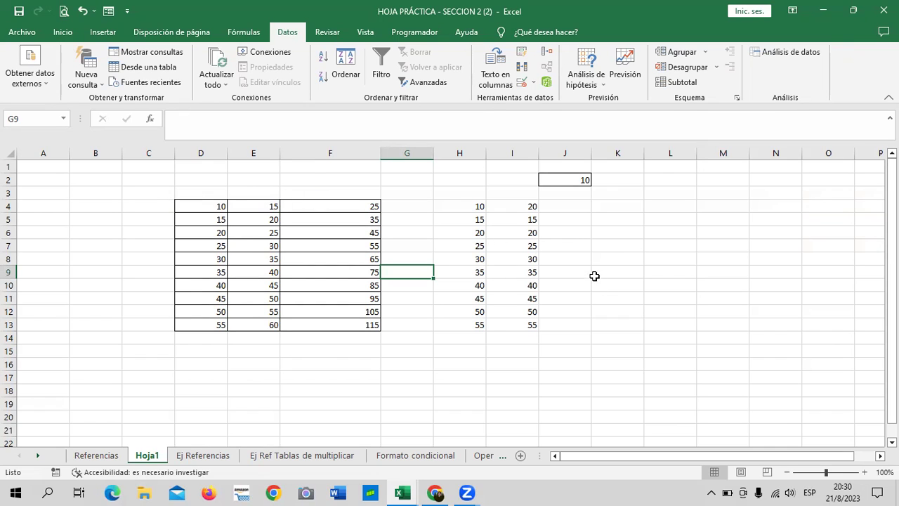
left_click(622, 219)
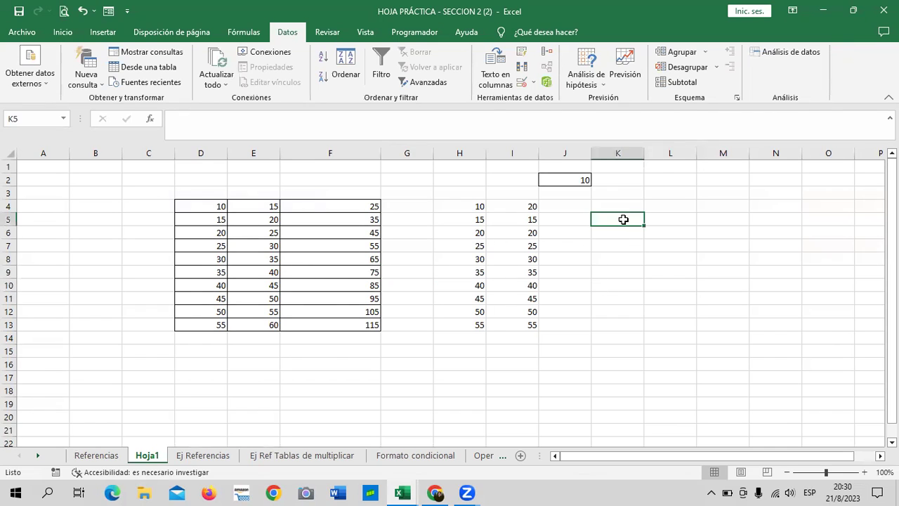
left_click(188, 456)
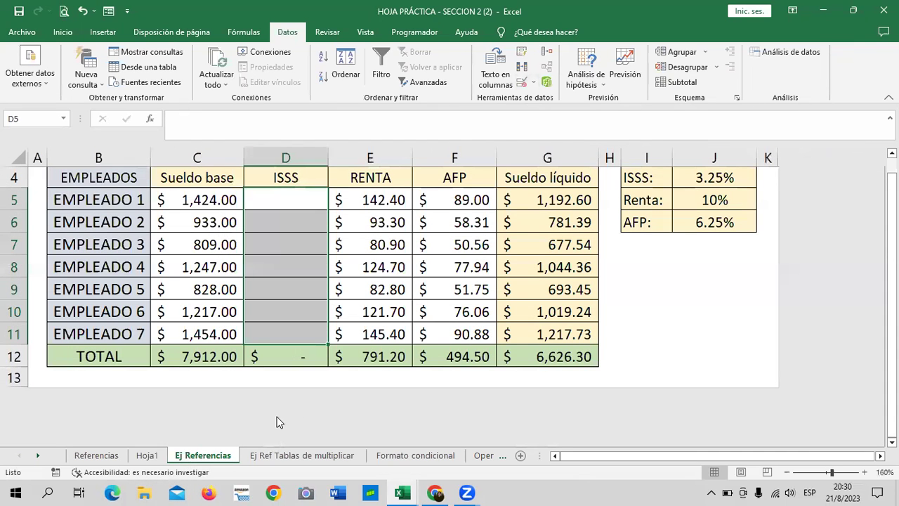
Rebuild Employee 1's ISSS formula as base salary times the rate in J4.
left_click(631, 318)
scroll(444, 342, "up", 1)
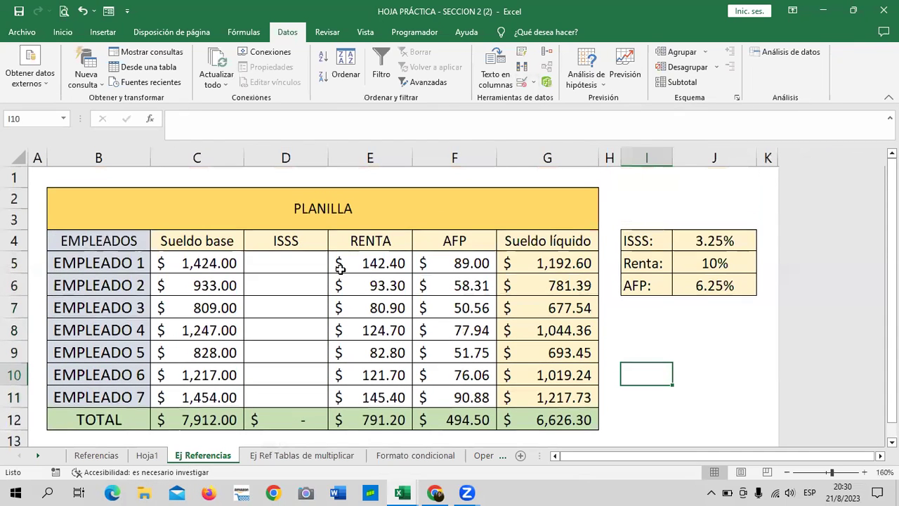
left_click(289, 259)
type("=")
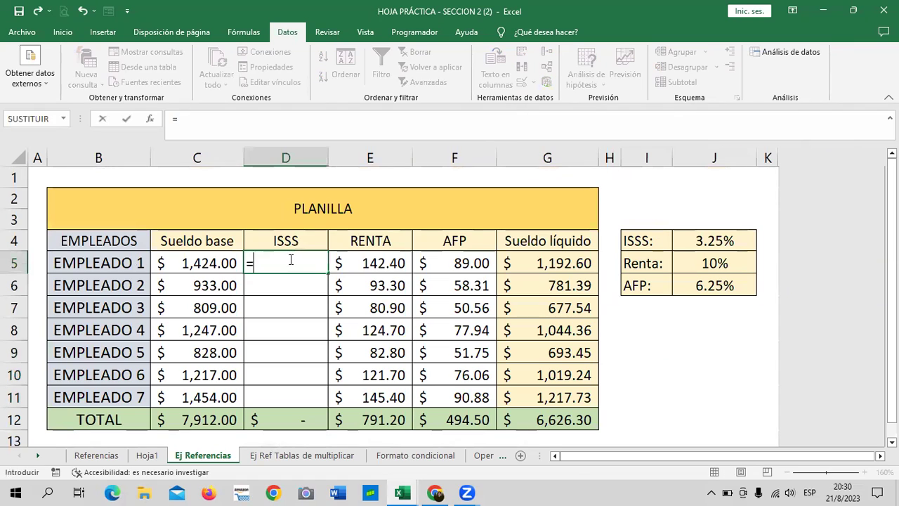
left_click(203, 262)
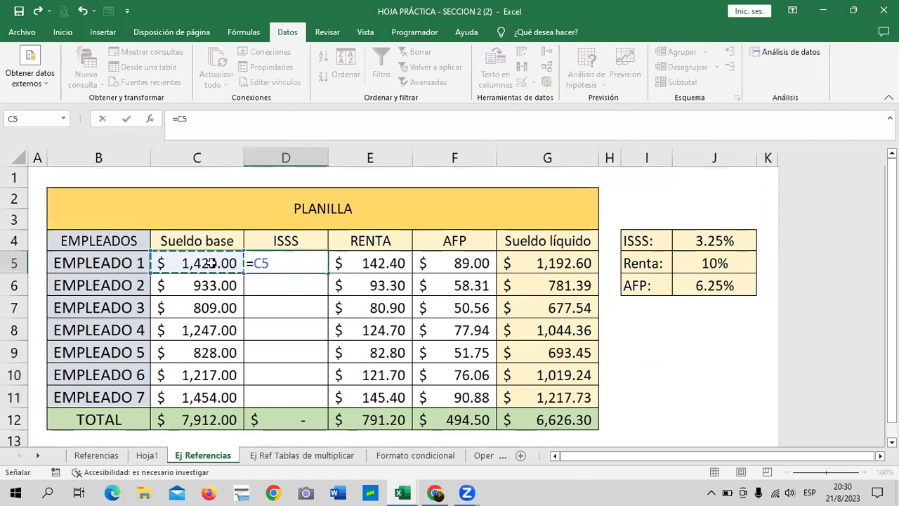
type("*")
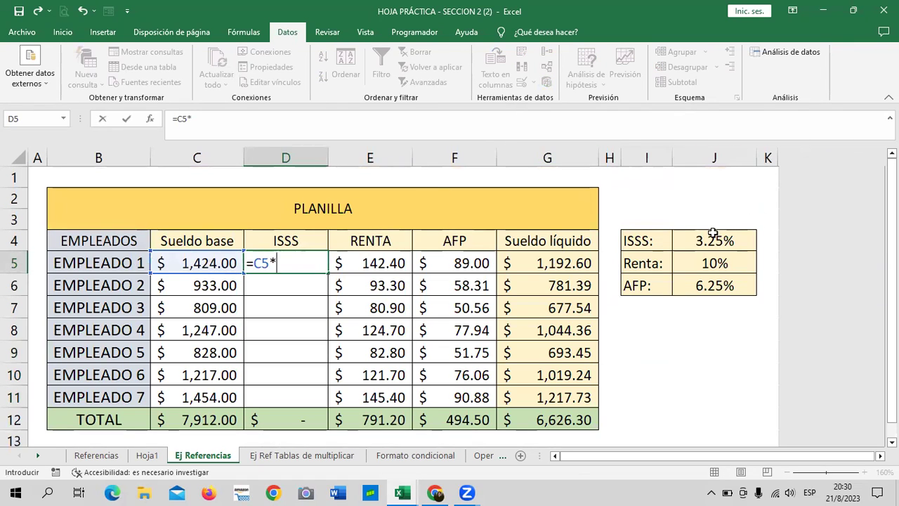
left_click(714, 240)
left_click(195, 119)
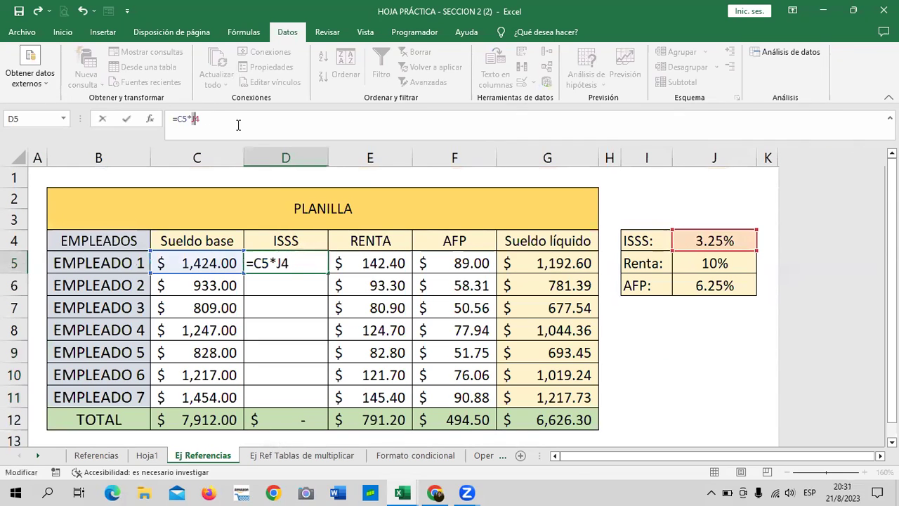
type("$")
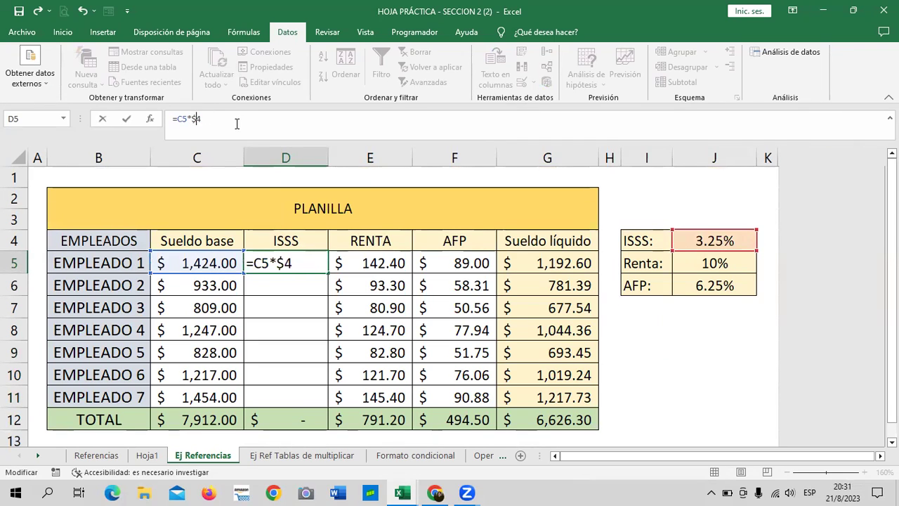
key("Delete")
left_click(700, 246)
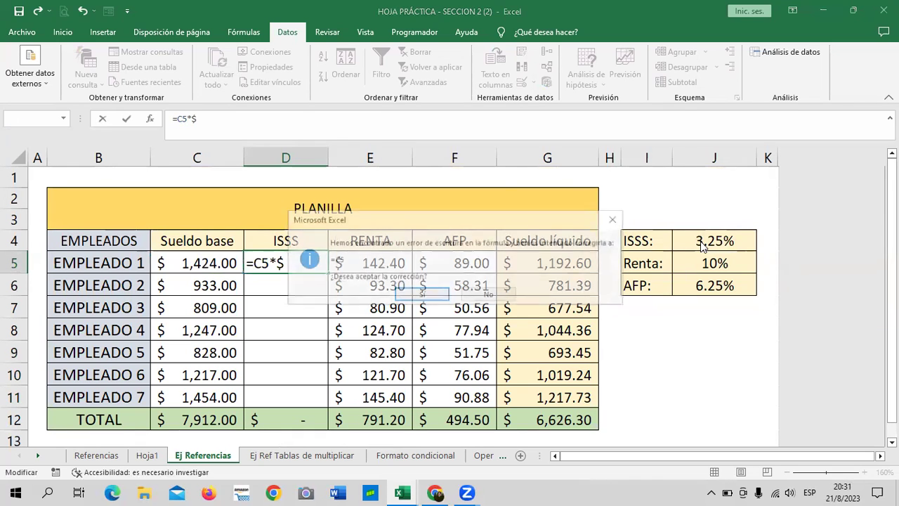
left_click(421, 298)
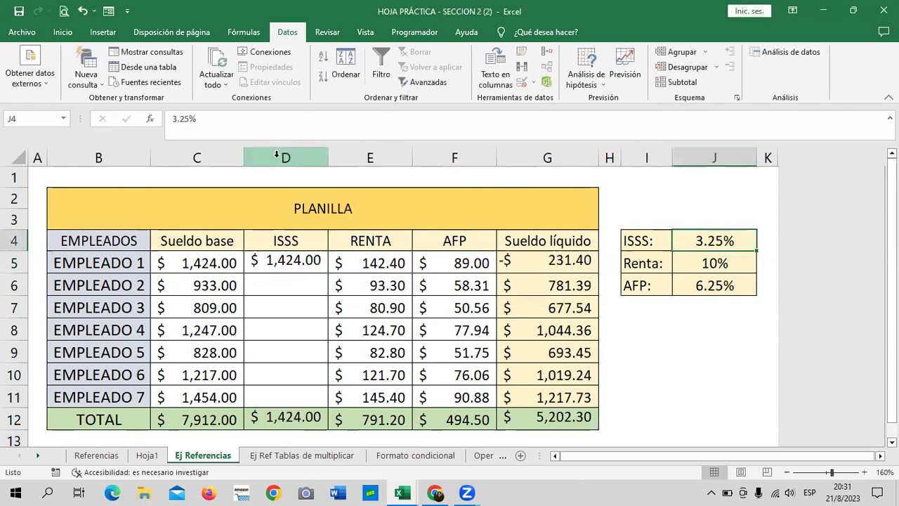
Lock the rate as $J$4 in =C5*$J$4 and copy it down through Employee 7.
left_click(311, 261)
left_click(263, 128)
type("=C5*")
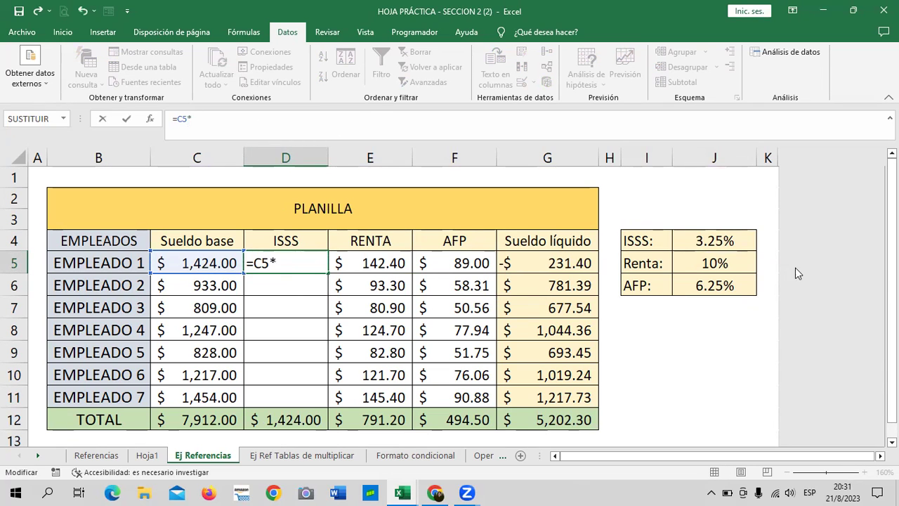
left_click(727, 238)
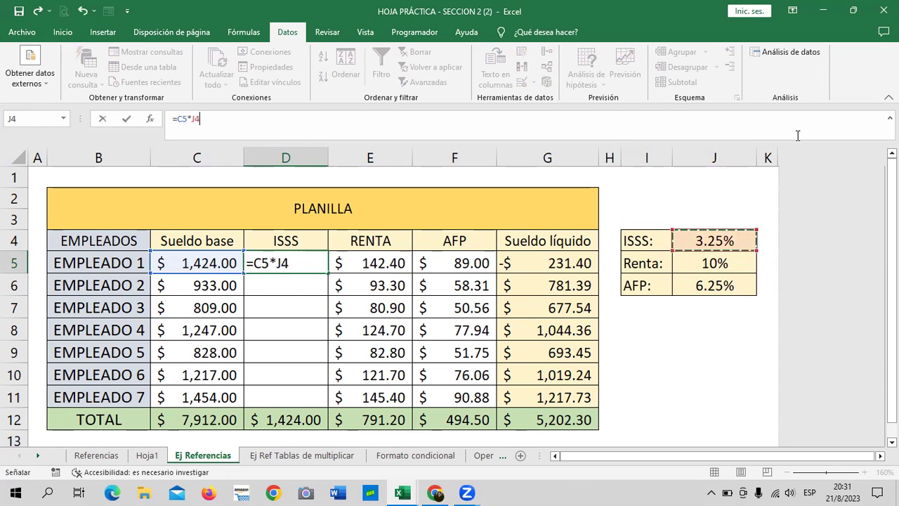
left_click(191, 119)
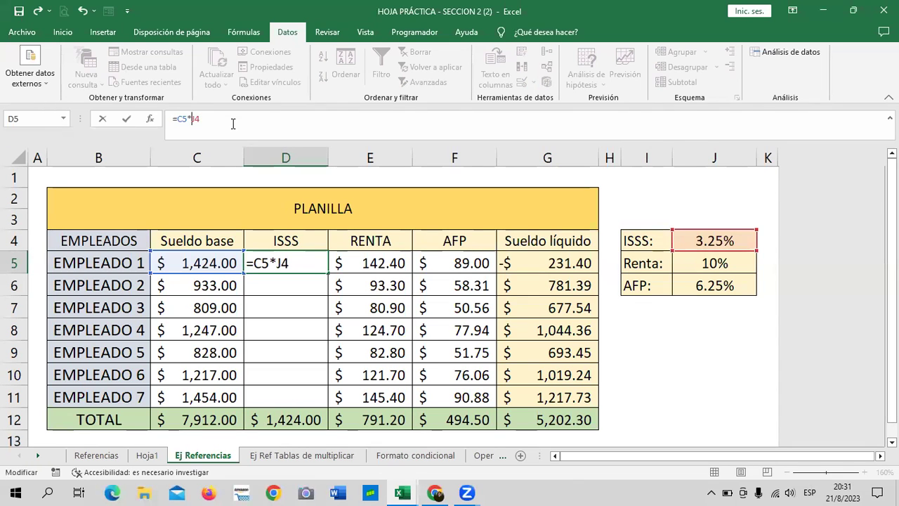
type("$")
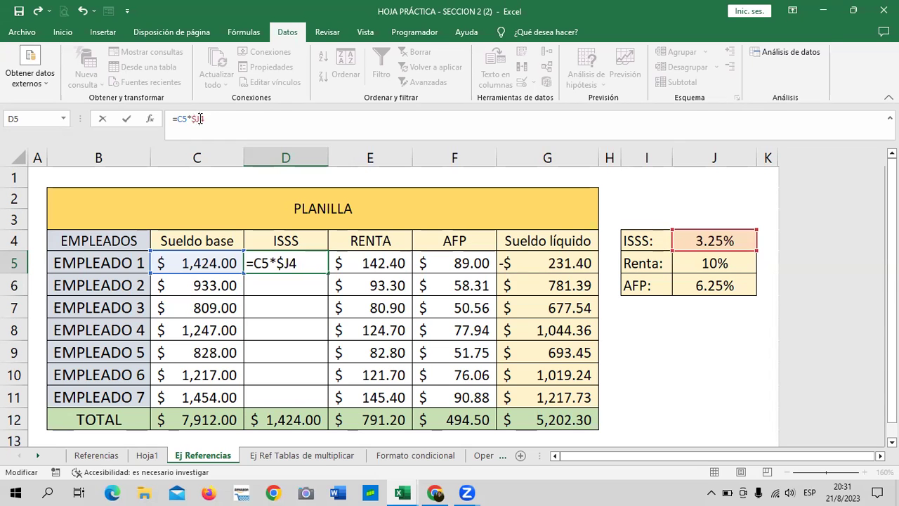
key("Return")
left_click(288, 263)
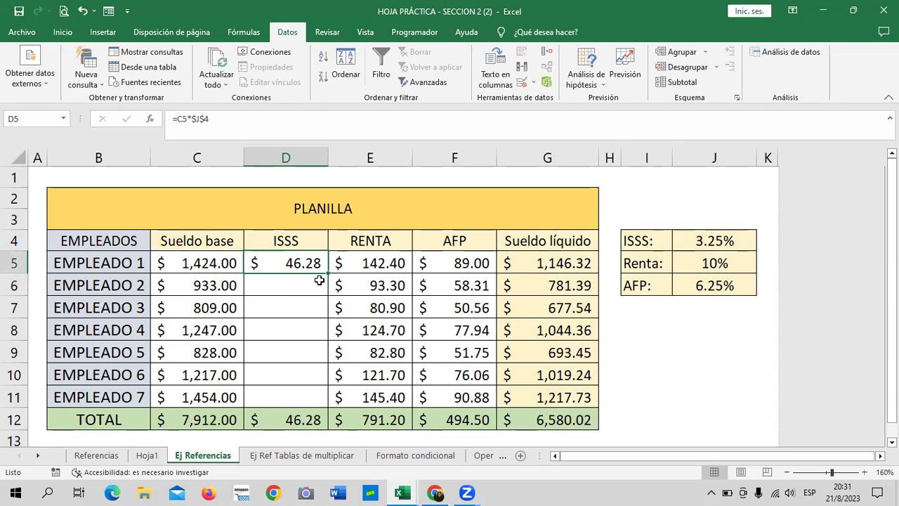
left_click_drag(327, 274, 325, 410)
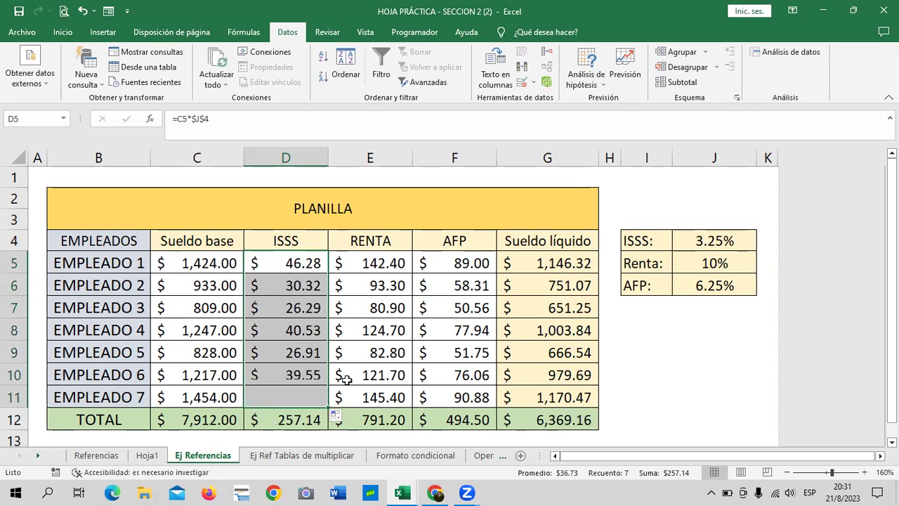
left_click(679, 372)
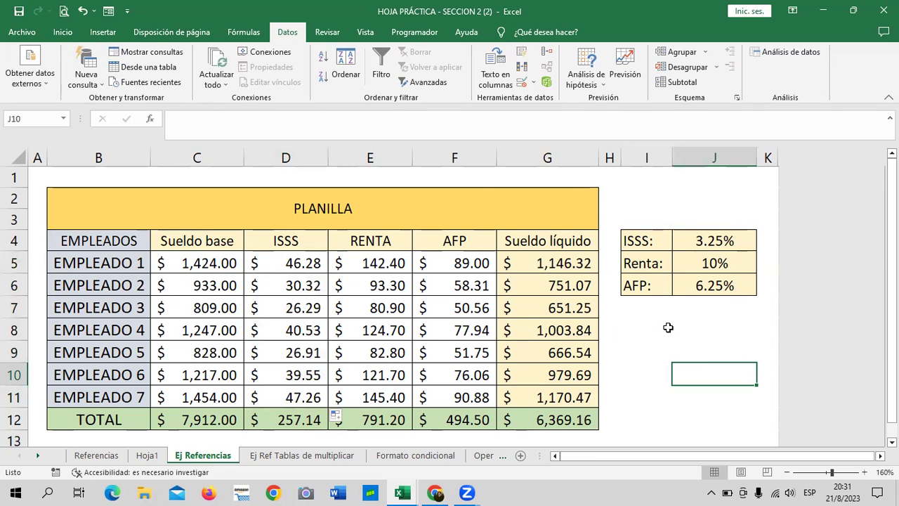
left_click(667, 327)
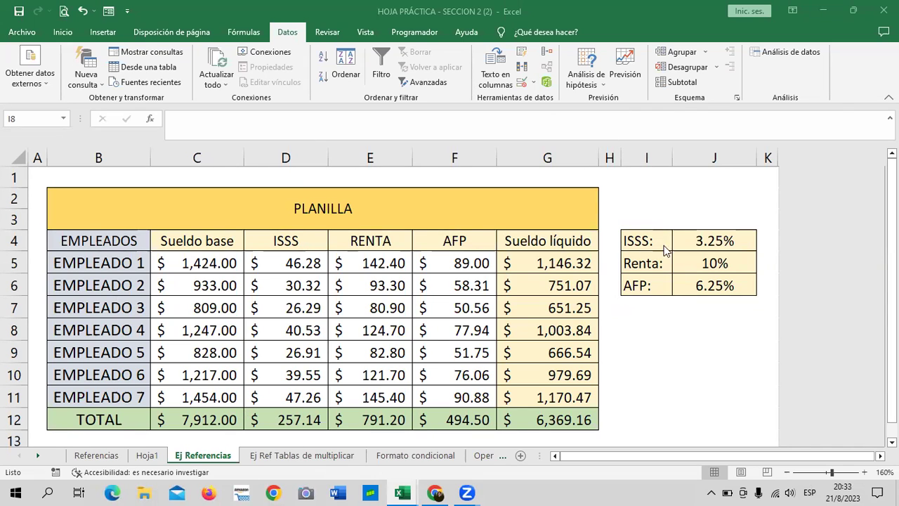
left_click(708, 242)
left_click(193, 247)
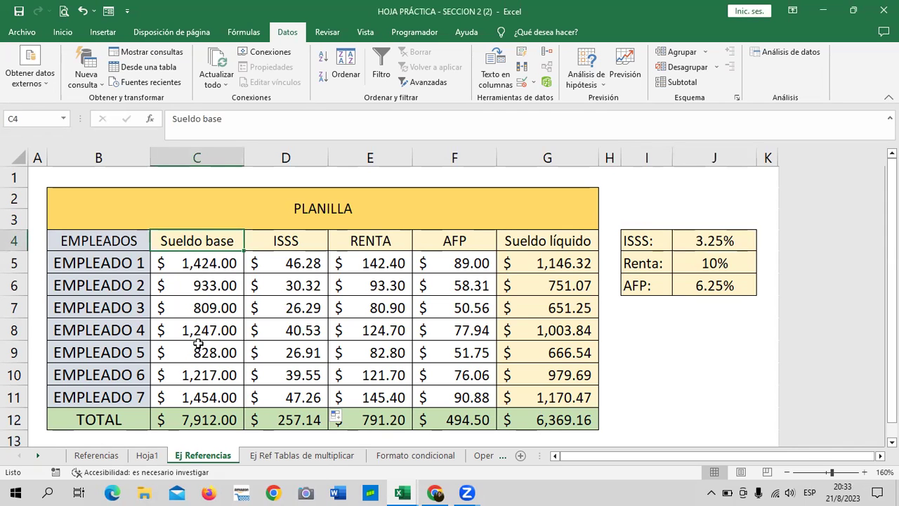
left_click(436, 315)
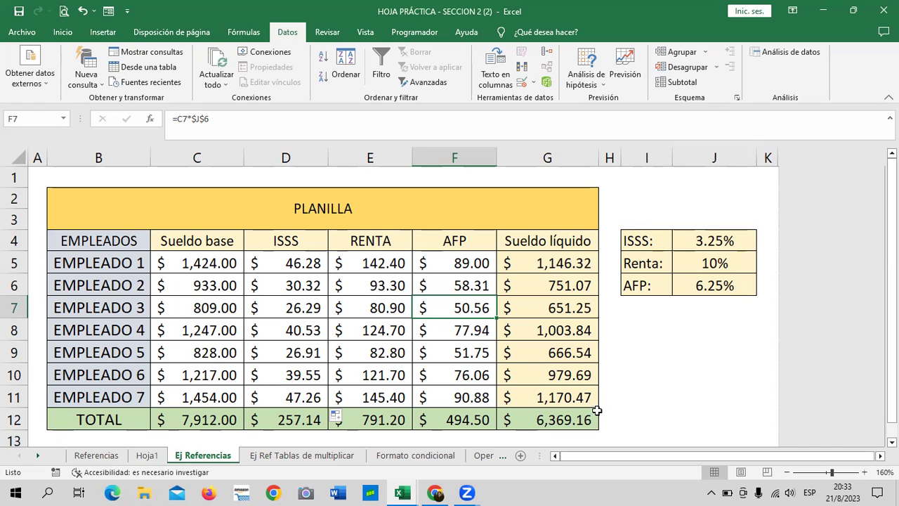
left_click(666, 372)
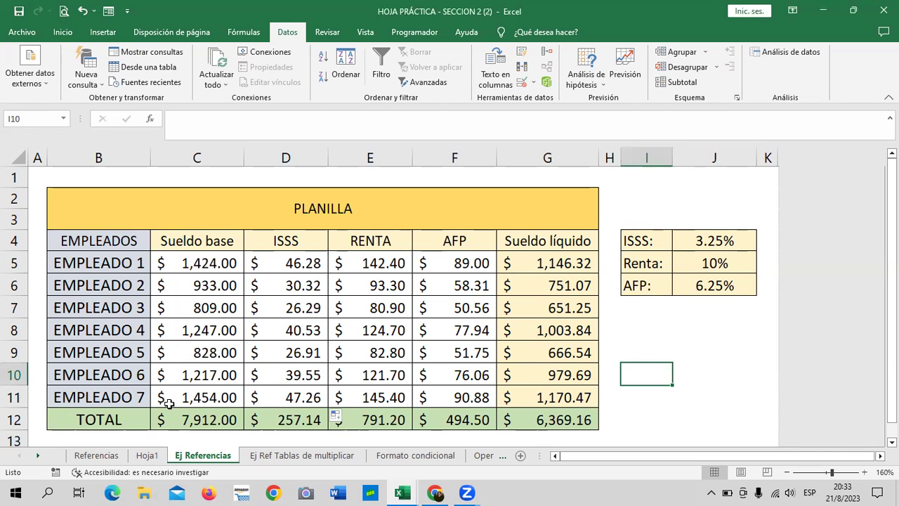
Open the Referencias sheet and scroll its tables, checking the 1.25 GANANCIA factor and section titles.
left_click(102, 456)
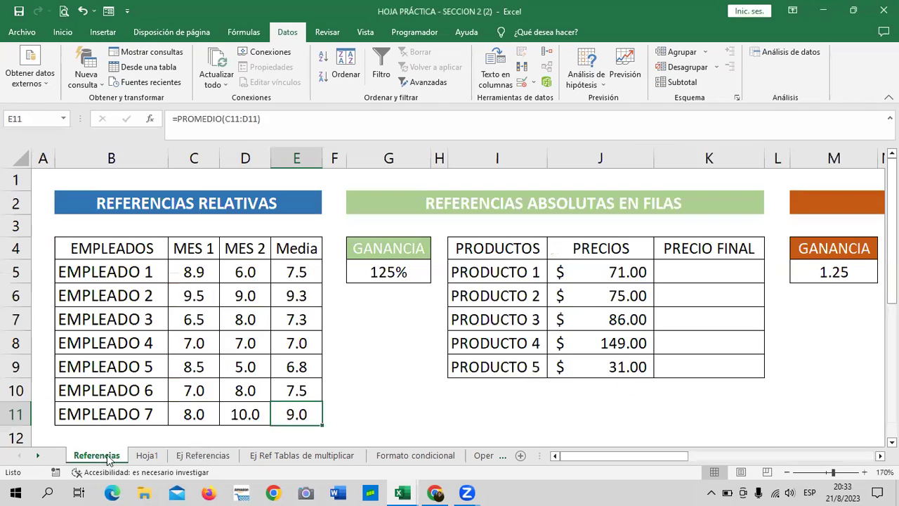
mouse_move(616, 456)
left_mouse_down()
mouse_move(766, 452)
mouse_move(748, 453)
left_mouse_up()
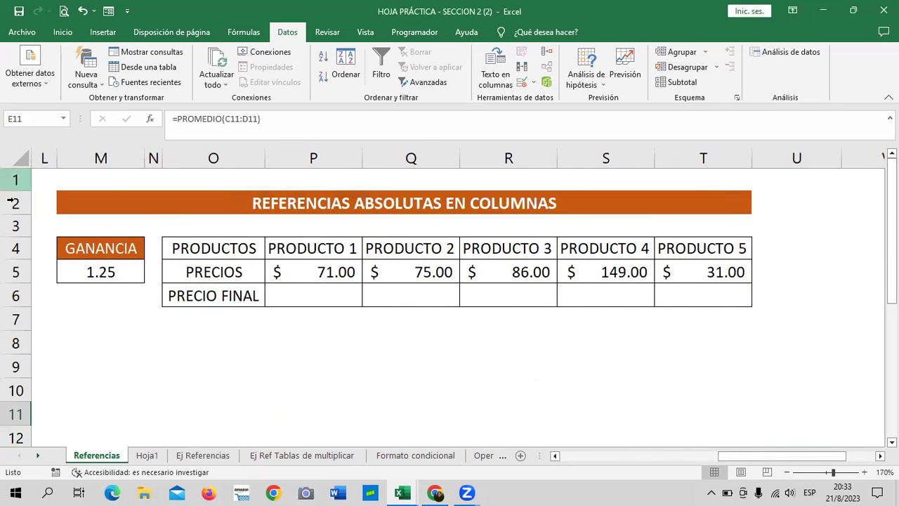
left_click(82, 275)
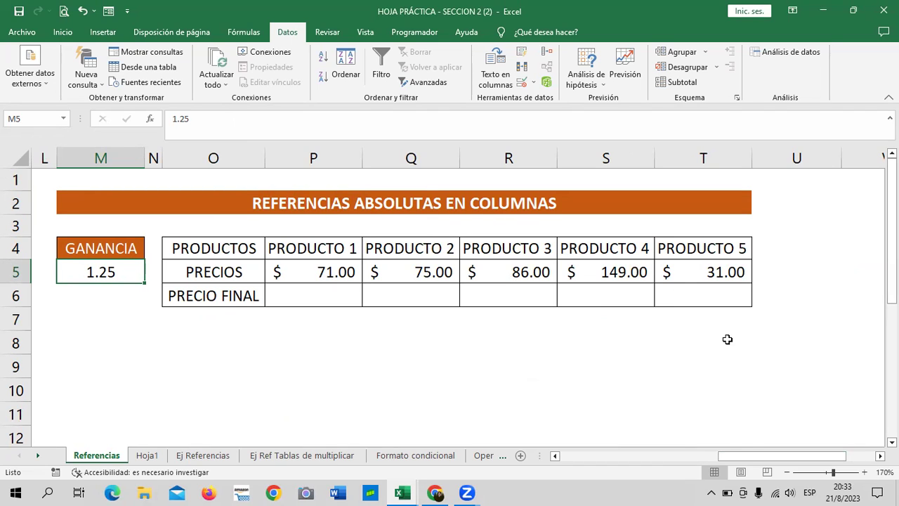
left_click_drag(746, 456, 618, 469)
left_click(177, 203)
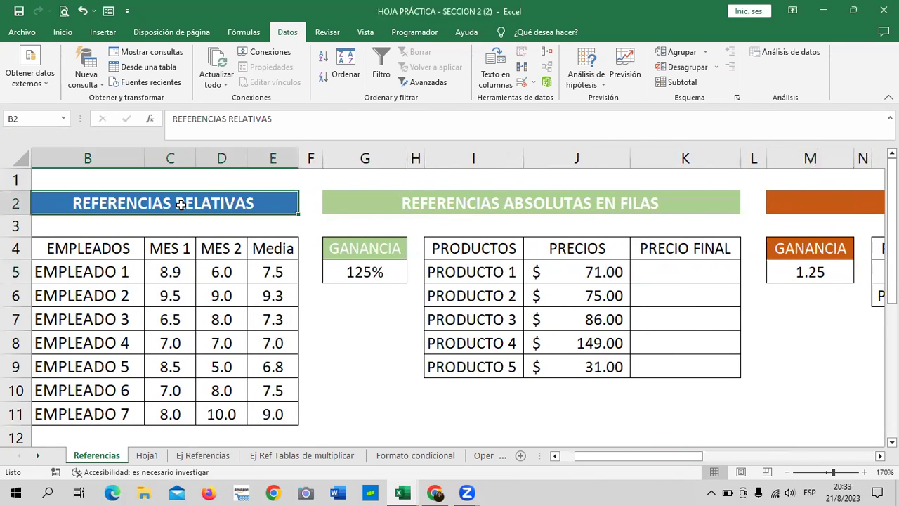
left_click(513, 202)
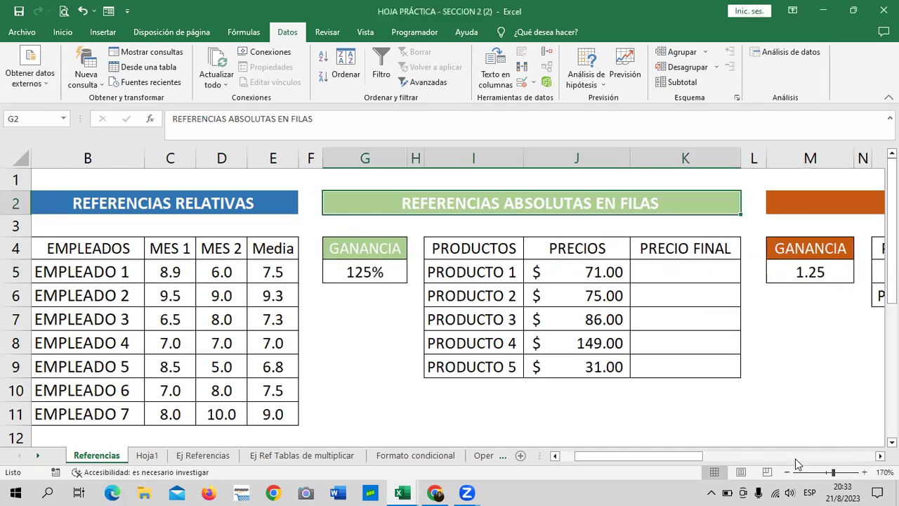
left_click_drag(676, 456, 733, 456)
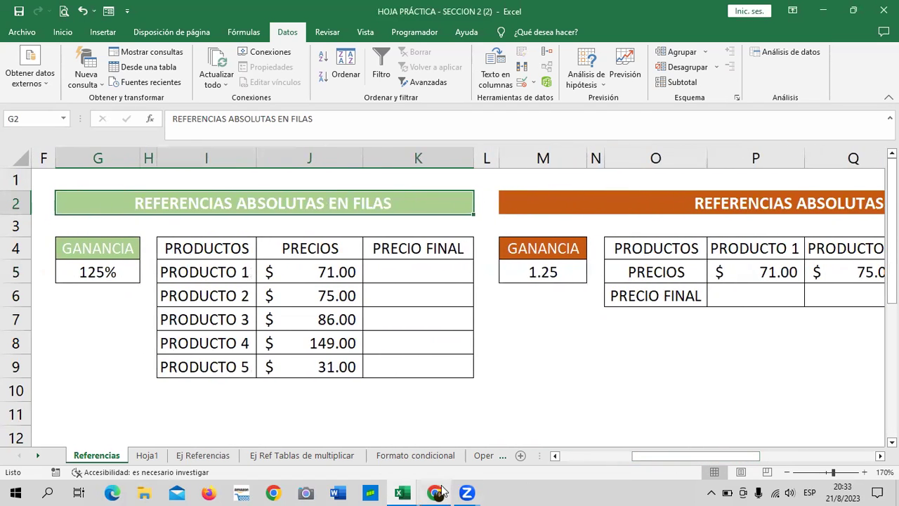
mouse_move(435, 491)
left_click(412, 453)
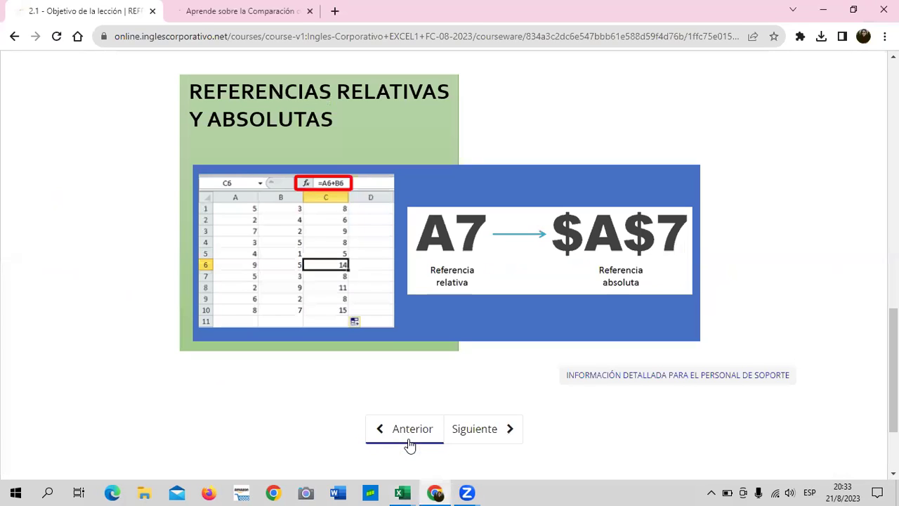
scroll(483, 318, "up", 2)
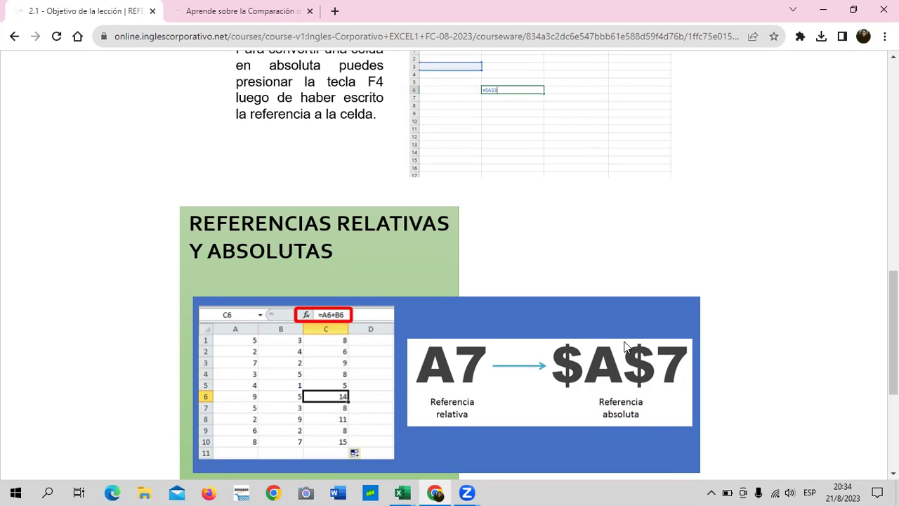
scroll(626, 344, "up", 3)
scroll(624, 340, "up", 1)
scroll(623, 338, "up", 1)
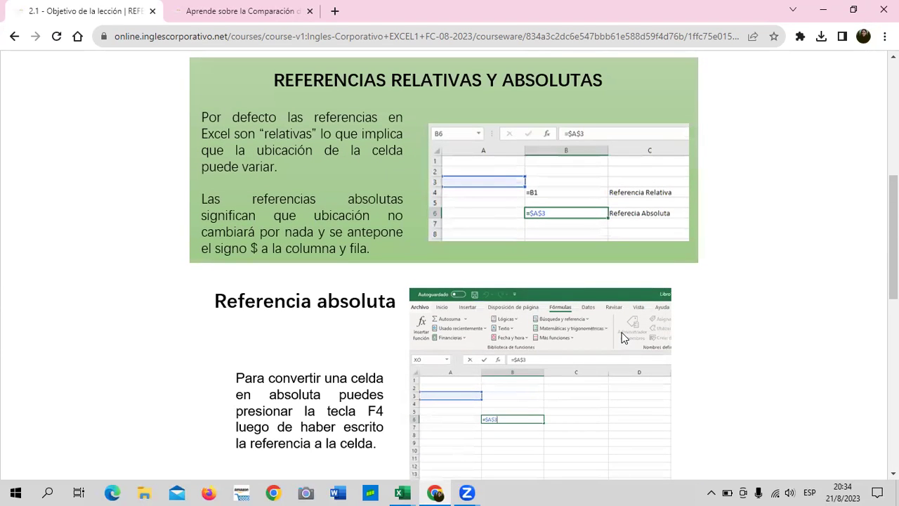
scroll(646, 291, "up", 3)
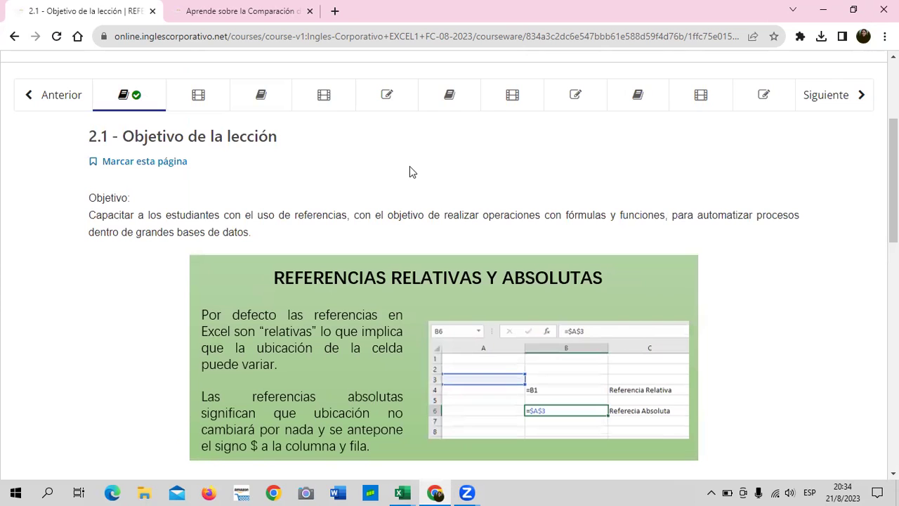
Open lesson 2.2 Uso de referencias en Excel and start its embedded YouTube video.
left_click(223, 97)
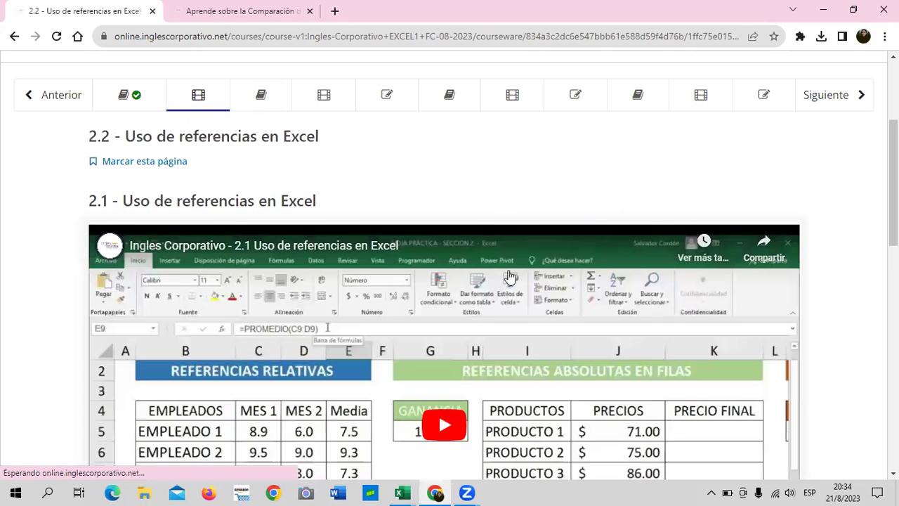
scroll(509, 277, "down", 2)
scroll(509, 276, "down", 4)
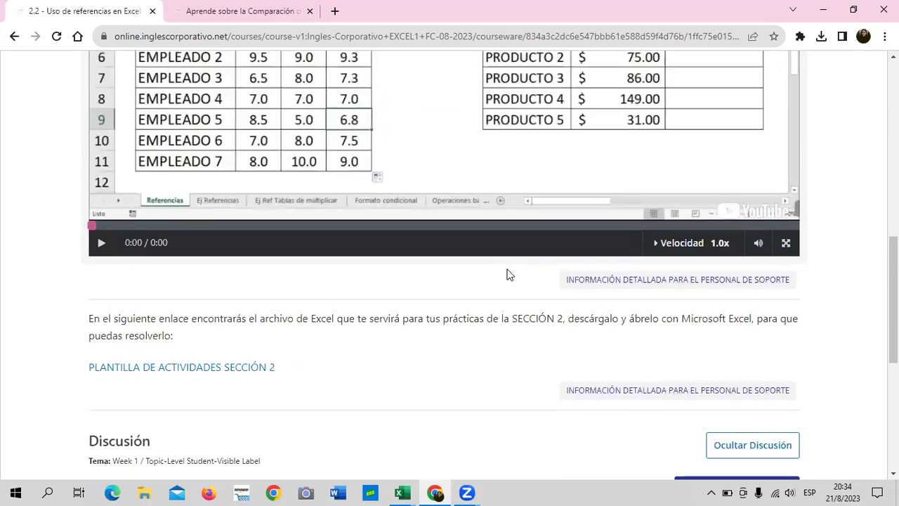
scroll(509, 275, "up", 2)
scroll(509, 275, "up", 1)
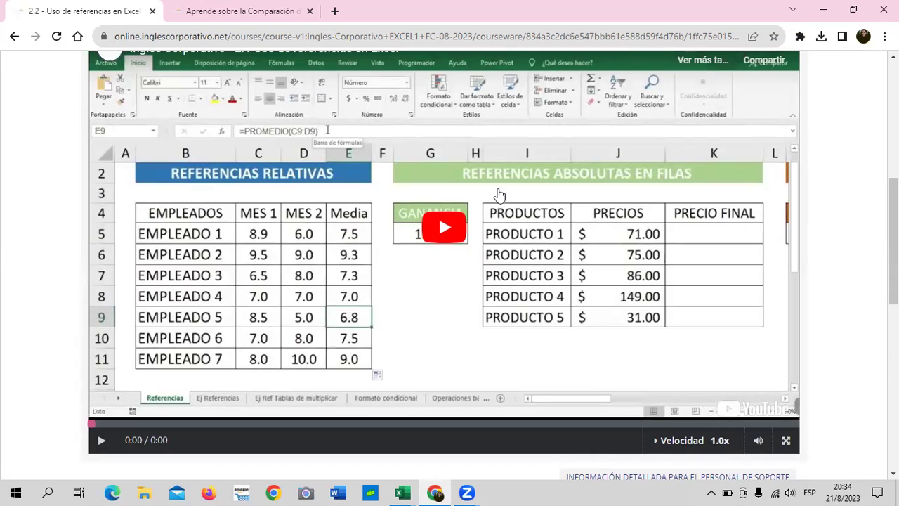
left_click(446, 226)
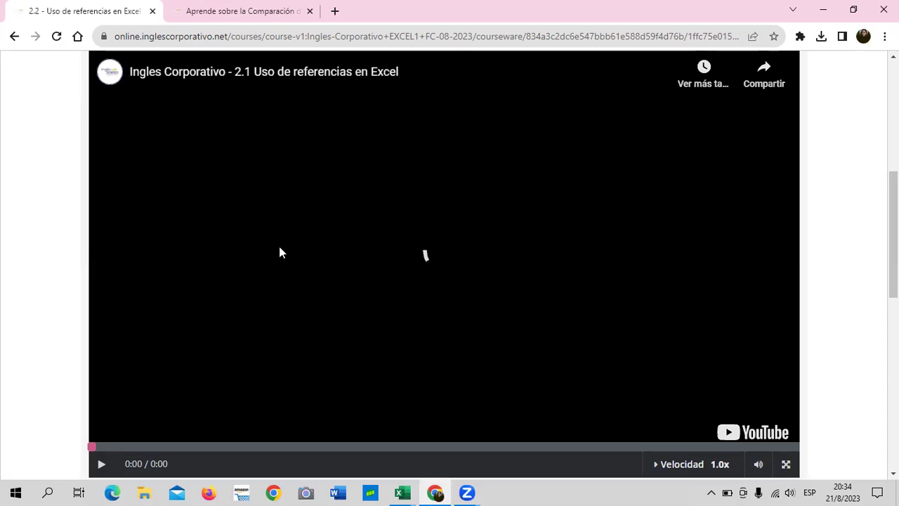
key("XF86AudioRaiseVolume")
key("XF86AudioRaiseVolume")
key("XF86AudioRaiseVolume")
key("XF86AudioRaiseVolume")
key("XF86AudioRaiseVolume")
key("XF86AudioRaiseVolume")
key("XF86AudioRaiseVolume")
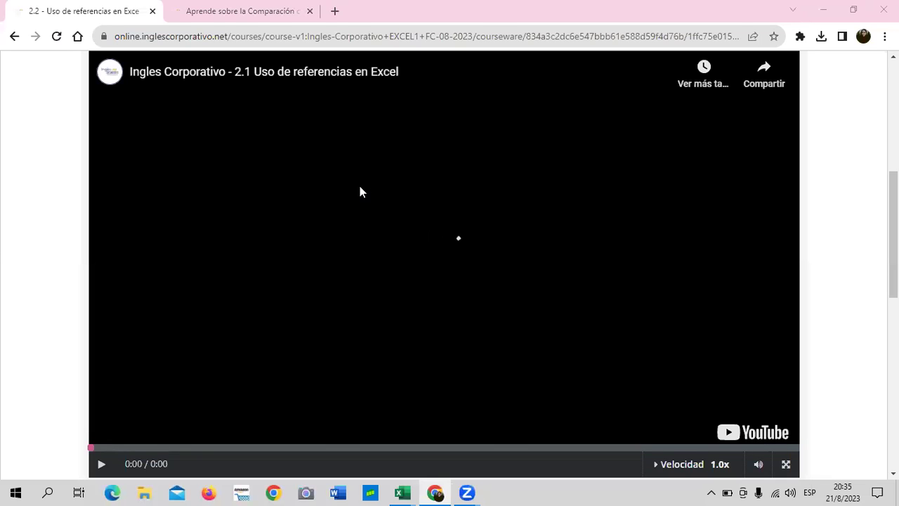
Reload the stalled lesson 2.2 page with Volver a cargar and scroll back to the video.
left_click(102, 467)
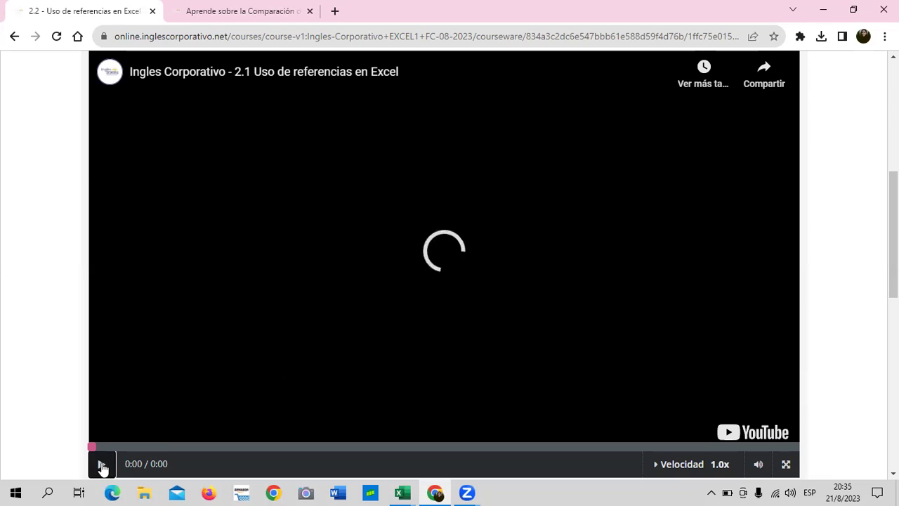
scroll(207, 284, "up", 3)
scroll(205, 295, "down", 2)
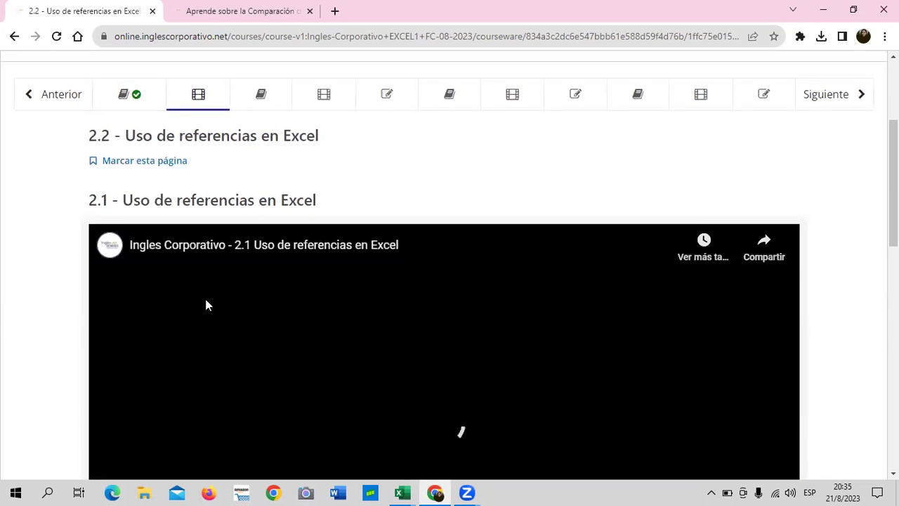
right_click(59, 193)
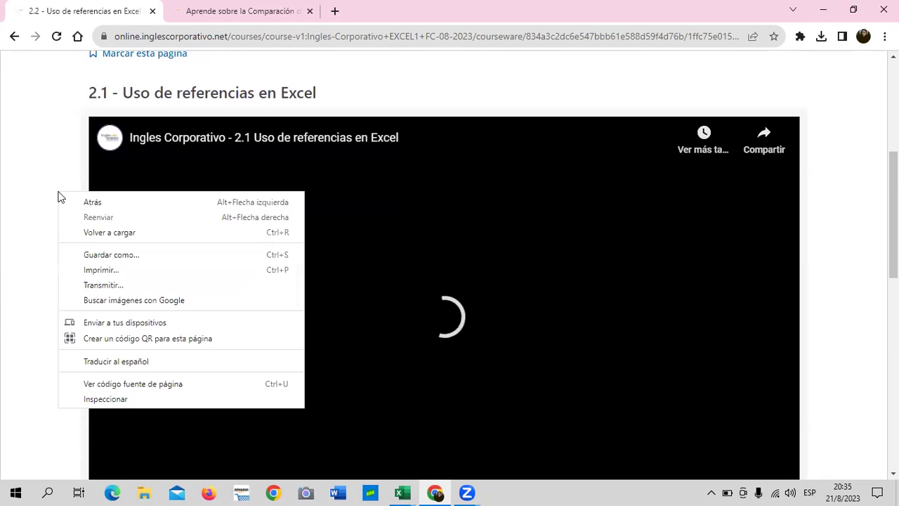
left_click(72, 234)
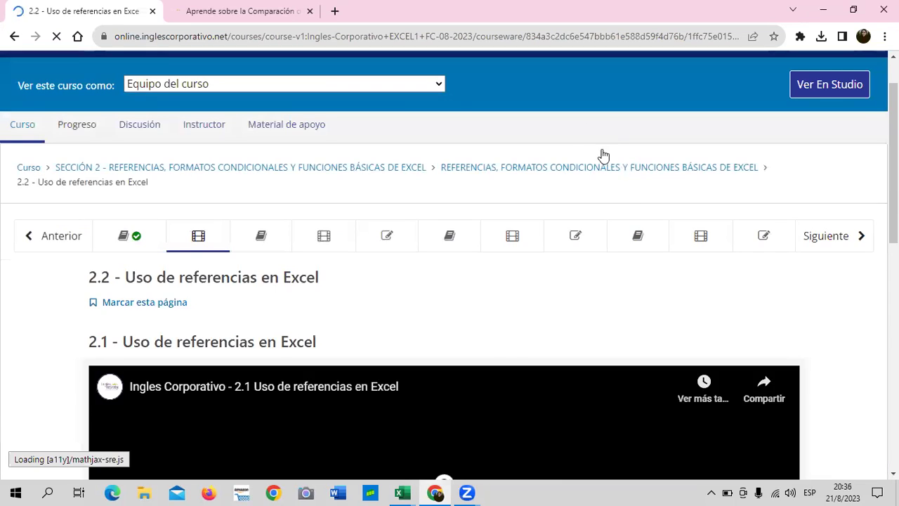
scroll(471, 391, "down", 5)
scroll(458, 356, "down", 2)
scroll(458, 356, "up", 2)
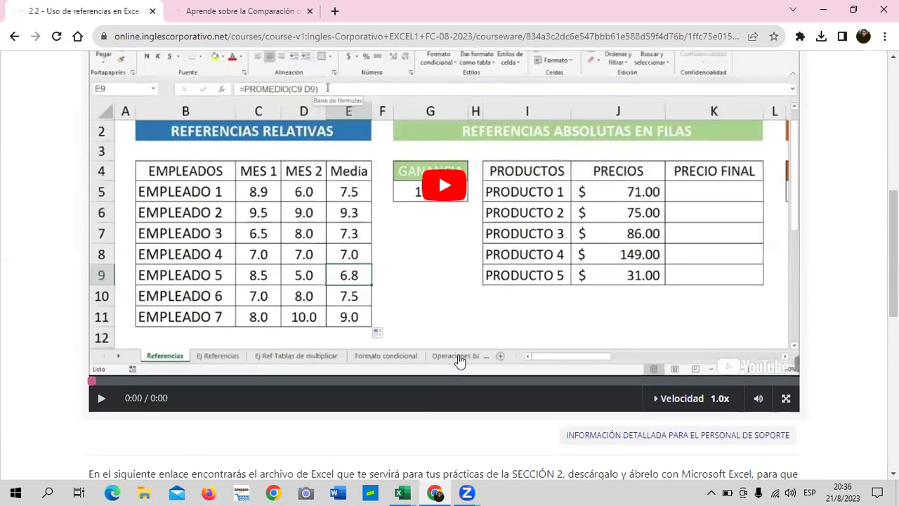
Play the references lesson video through to its end at 6:33.
left_click(451, 252)
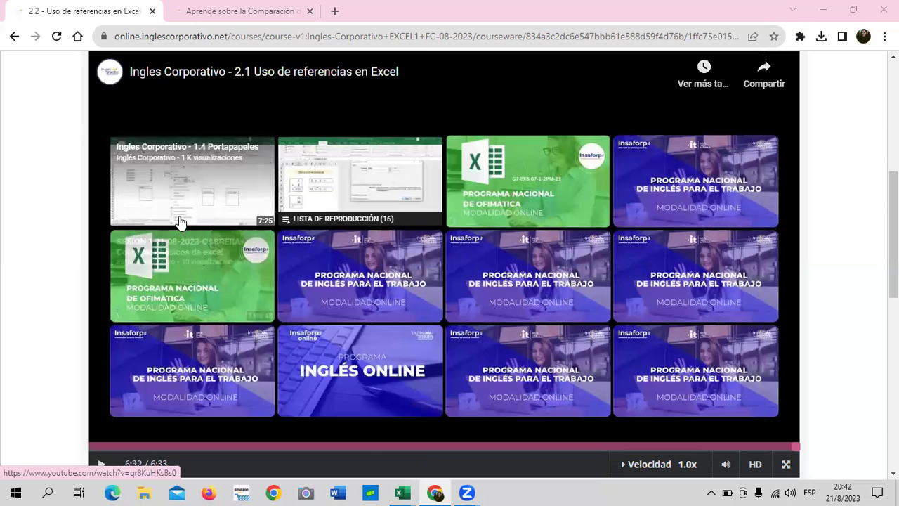
scroll(186, 231, "up", 2)
scroll(187, 231, "down", 4)
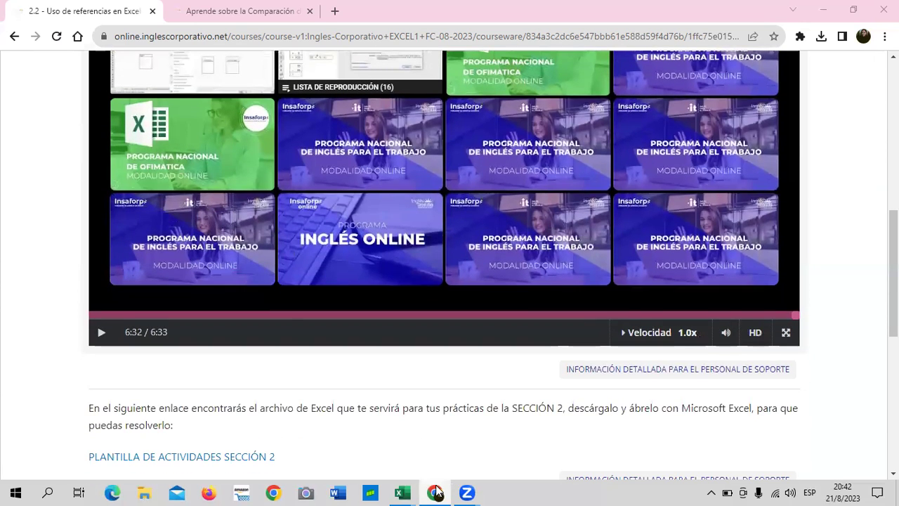
Bring HOJA PRÁCTICA - SECCION 2 (2) forward and review the relative, row-absolute and column-absolute exercises.
mouse_move(404, 492)
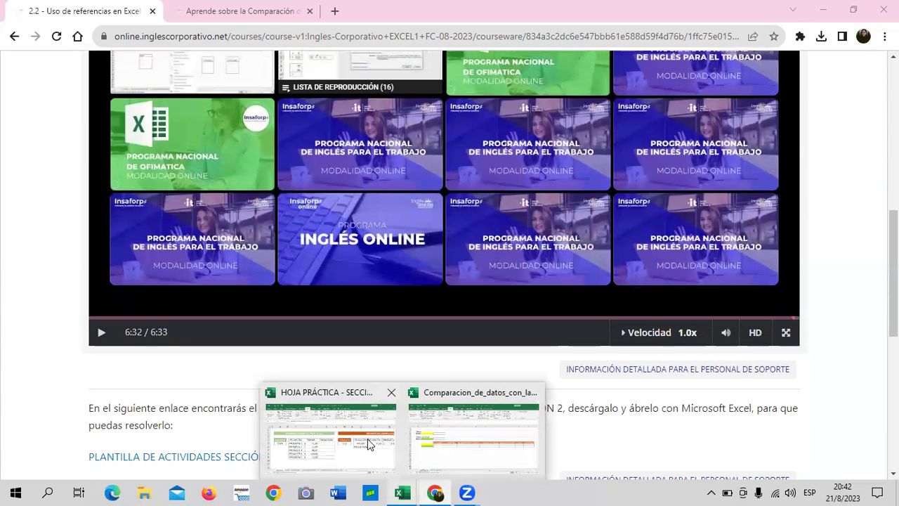
left_click(345, 453)
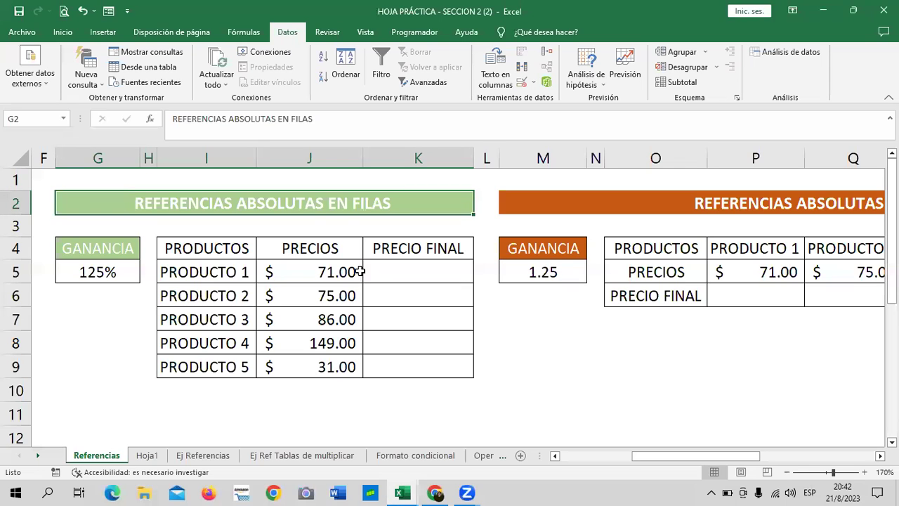
mouse_move(722, 456)
left_mouse_down()
mouse_move(804, 454)
mouse_move(584, 448)
mouse_move(604, 450)
left_mouse_up()
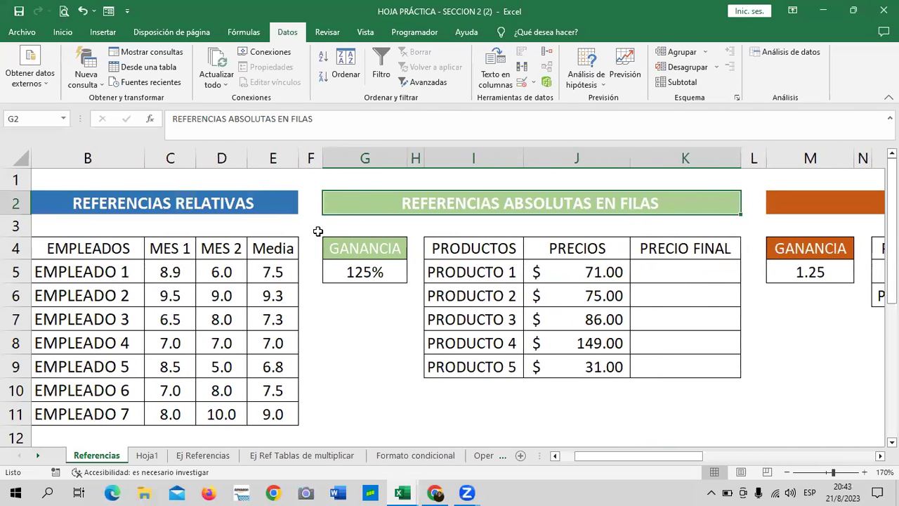
left_click(274, 199)
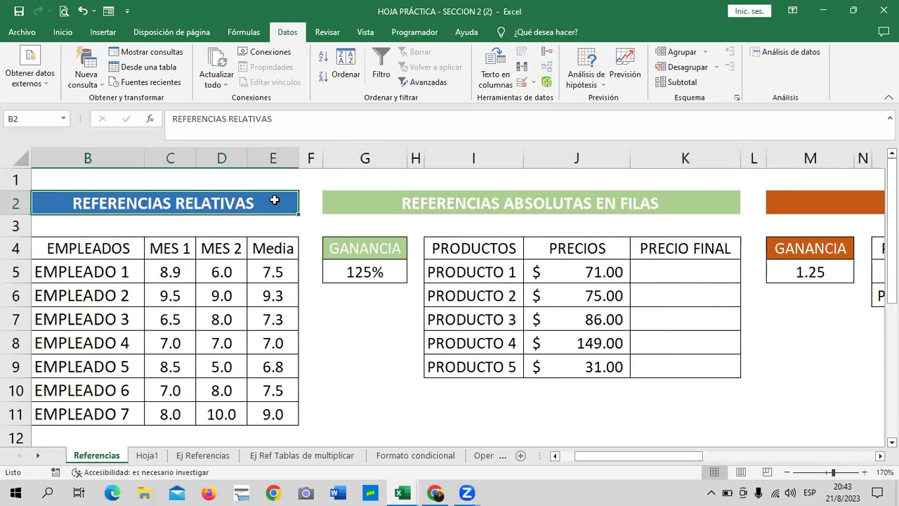
left_click(606, 202)
left_click(828, 204)
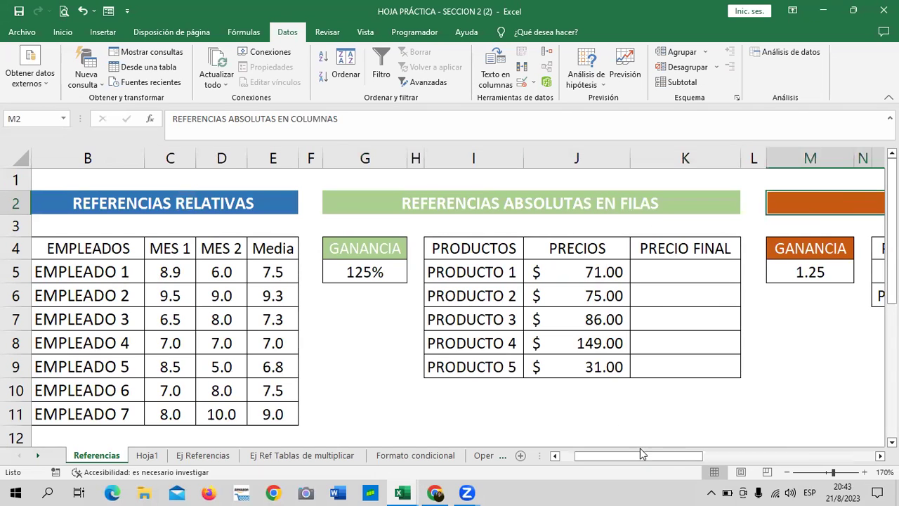
left_click_drag(641, 455, 687, 456)
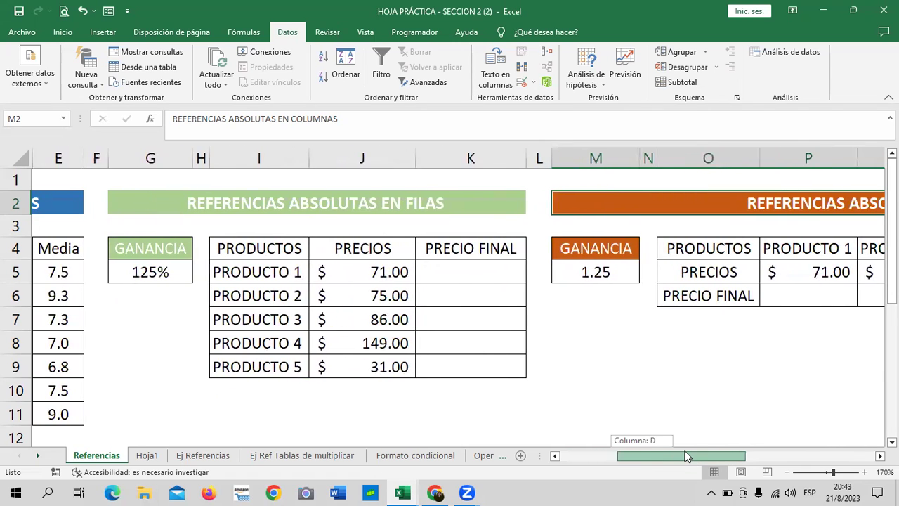
left_click_drag(685, 452, 639, 451)
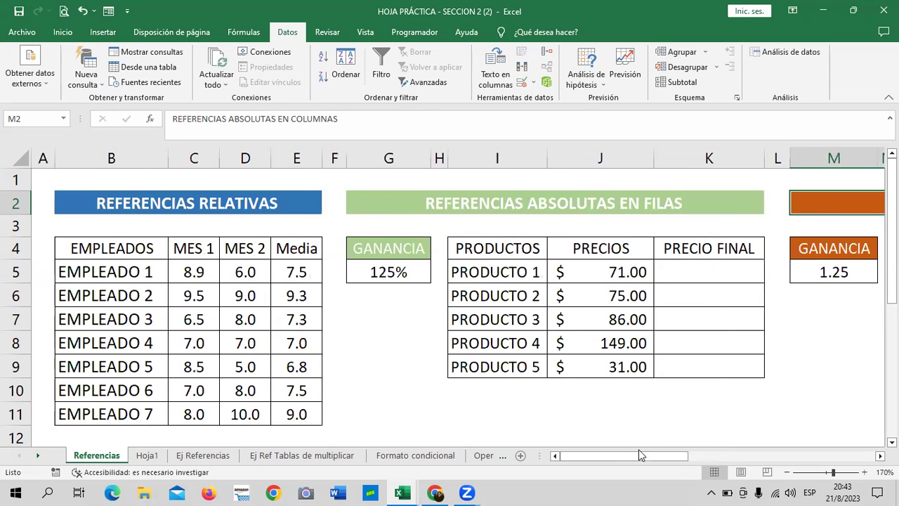
left_click(262, 203)
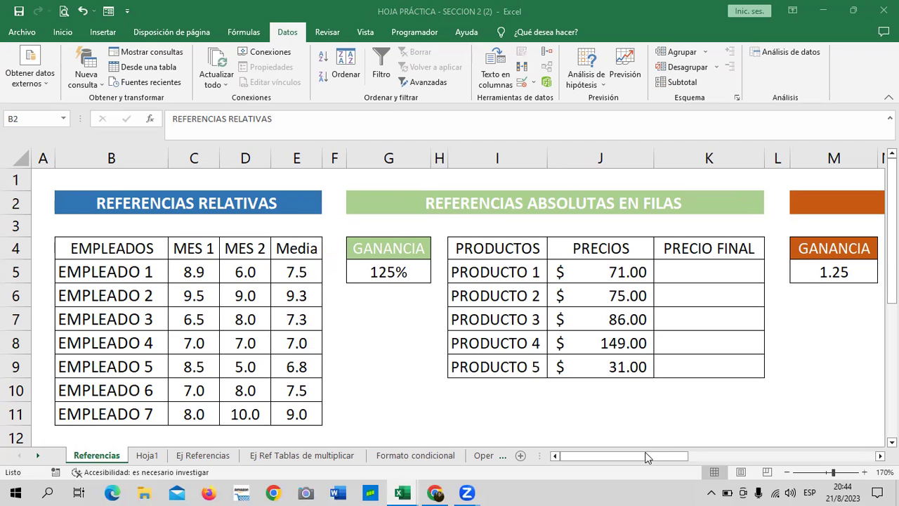
left_click_drag(653, 457, 775, 465)
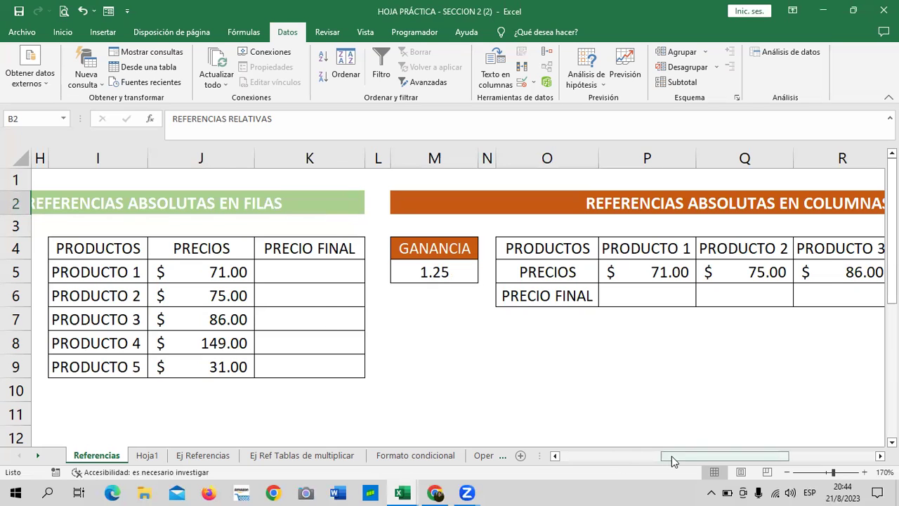
left_click_drag(671, 455, 601, 456)
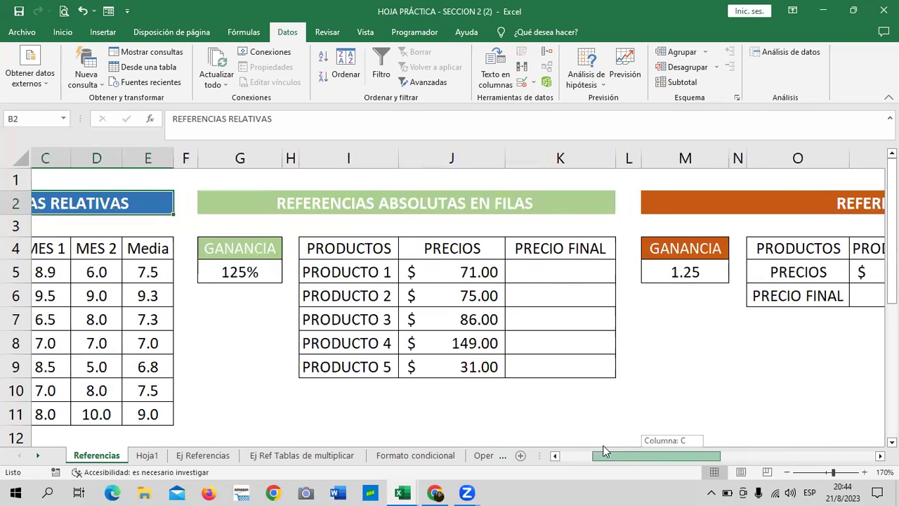
left_click(266, 271)
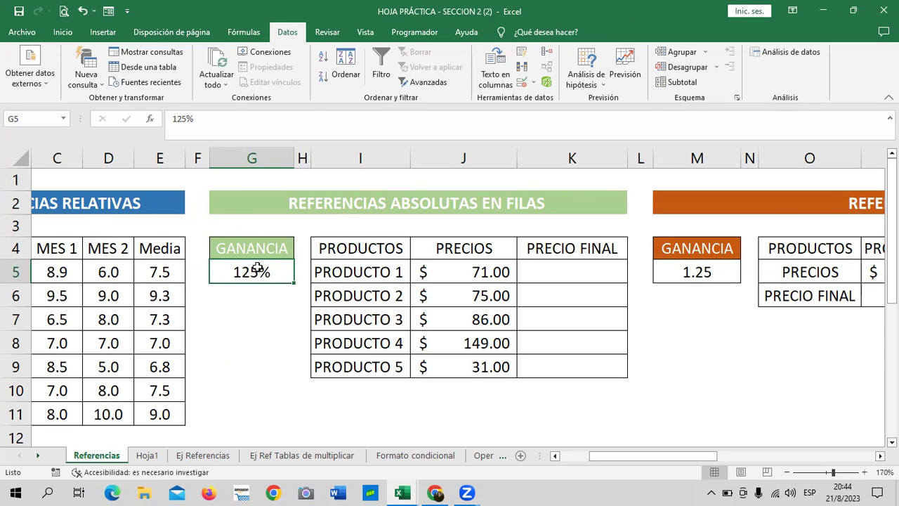
left_click(492, 274)
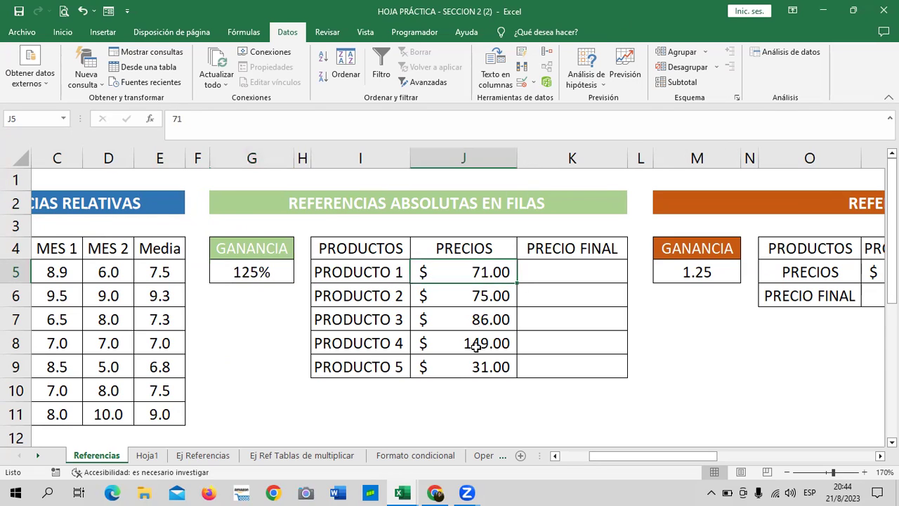
left_click(457, 361)
left_click(372, 367)
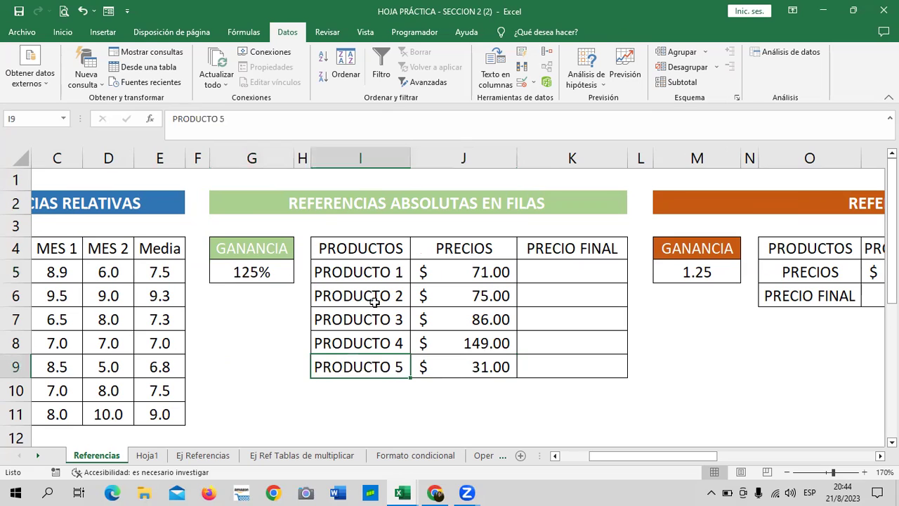
left_click(585, 279)
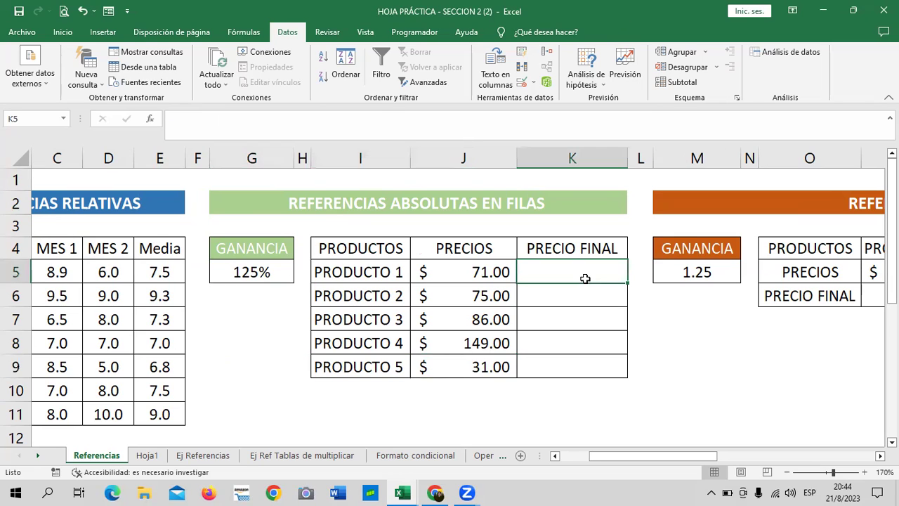
Enter =J5*$G$5 in K5, multiplying PRODUCTO 1's price by the locked GANANCIA.
type("=")
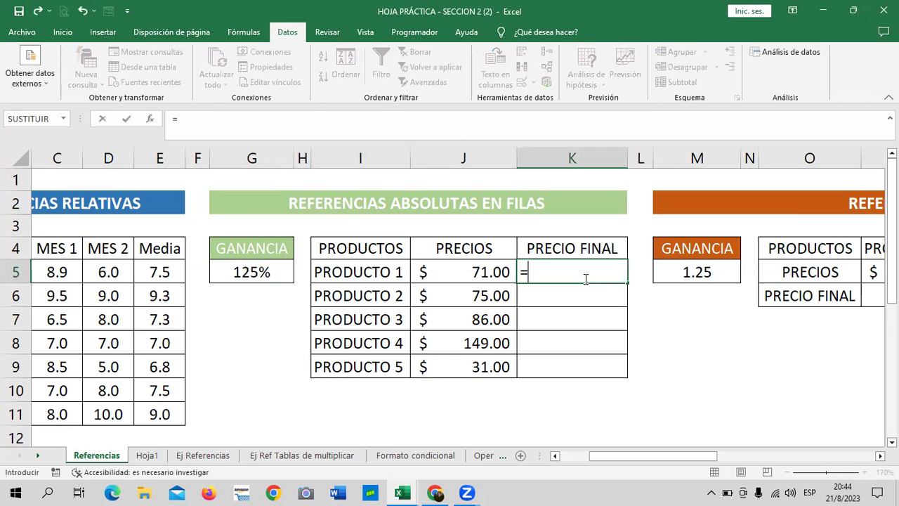
left_click(484, 271)
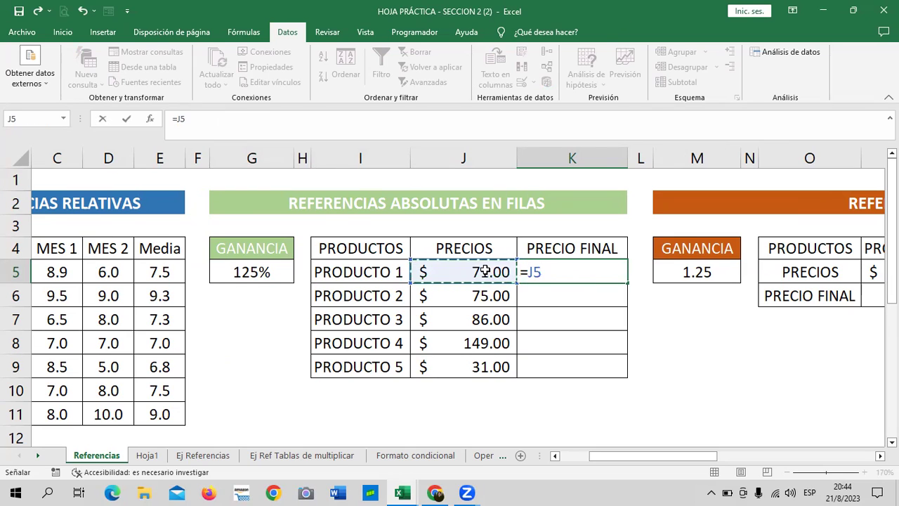
type("*")
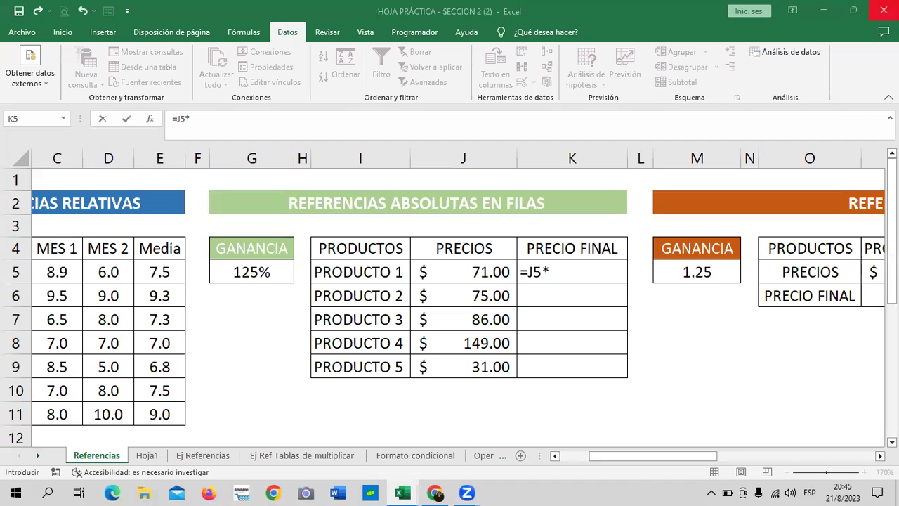
left_click(258, 274)
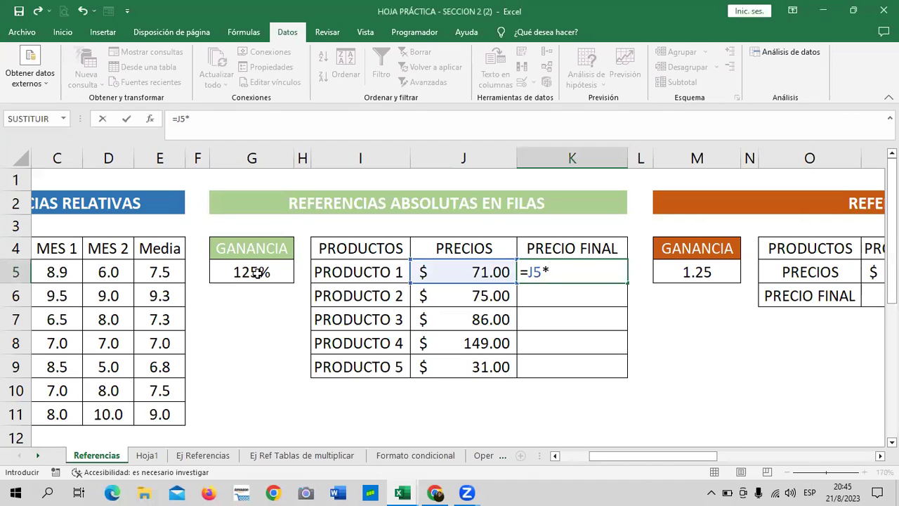
left_click(258, 273)
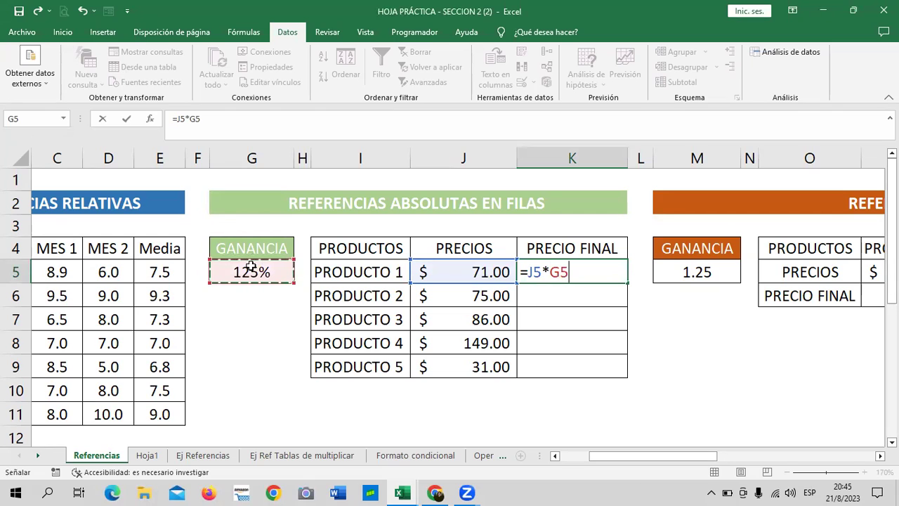
left_click(189, 119)
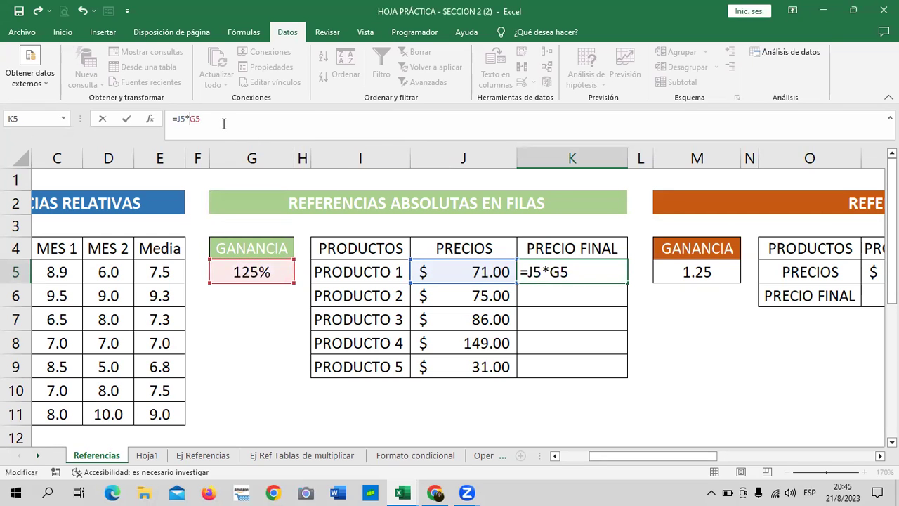
type("$")
key("Right")
type("$")
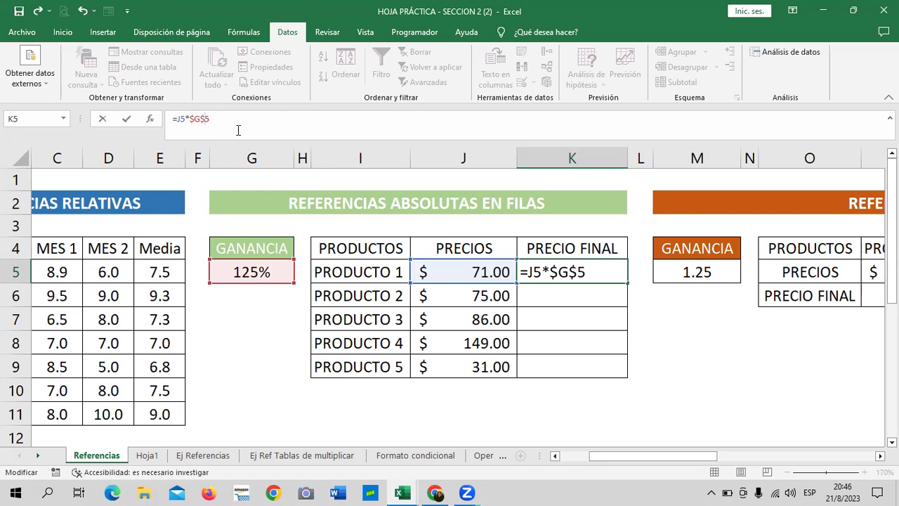
key("Return")
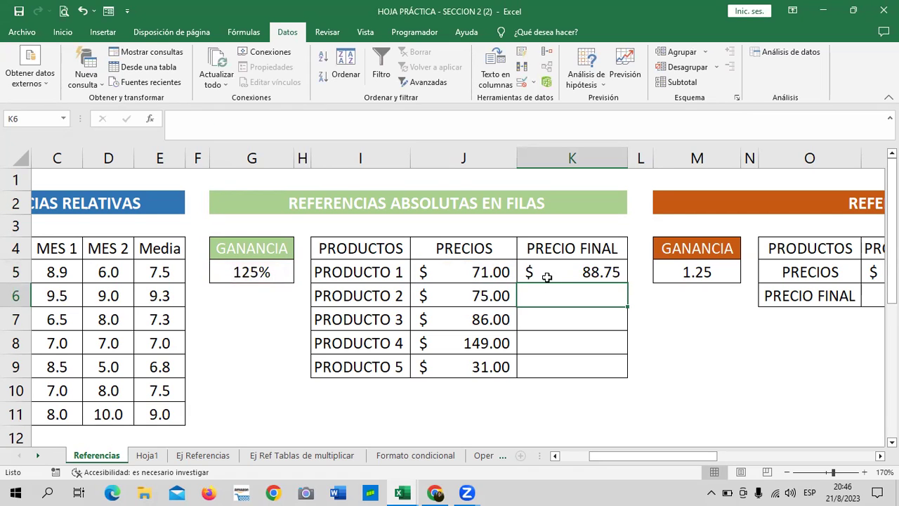
Copy the formula down to K9, confirm it keeps $G$5, then clear K5:K9.
left_click(547, 272)
left_click_drag(629, 285, 630, 371)
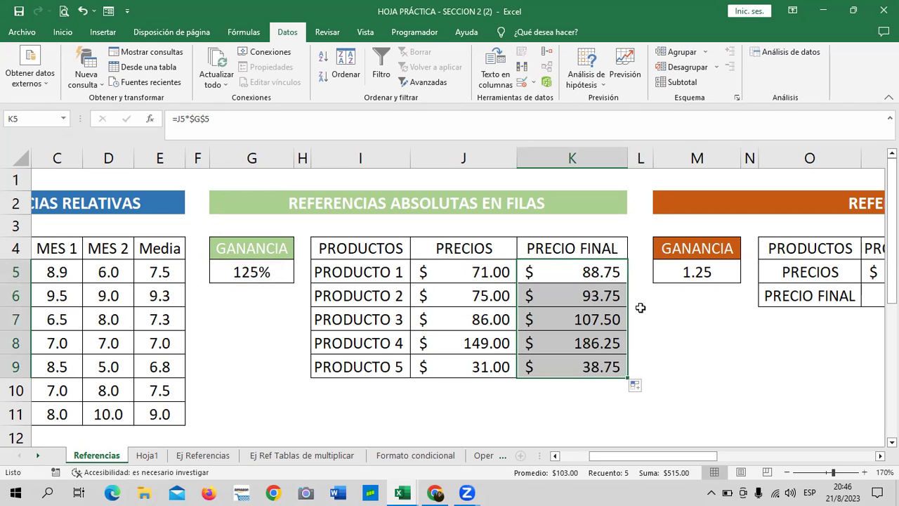
left_click(594, 274)
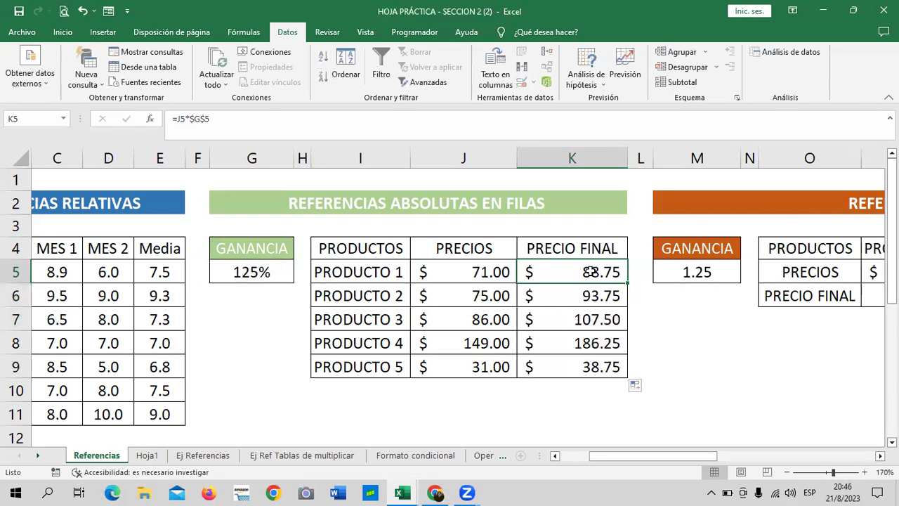
left_click(590, 295)
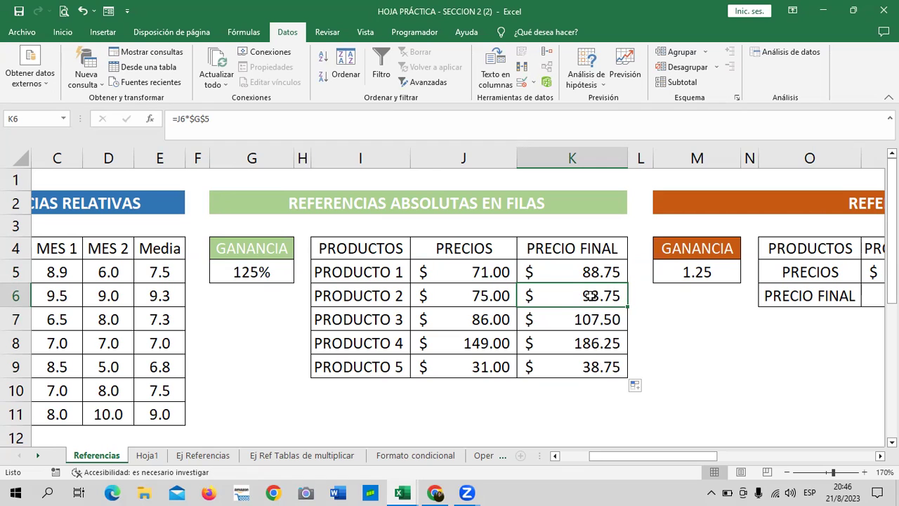
left_click_drag(571, 272, 583, 363)
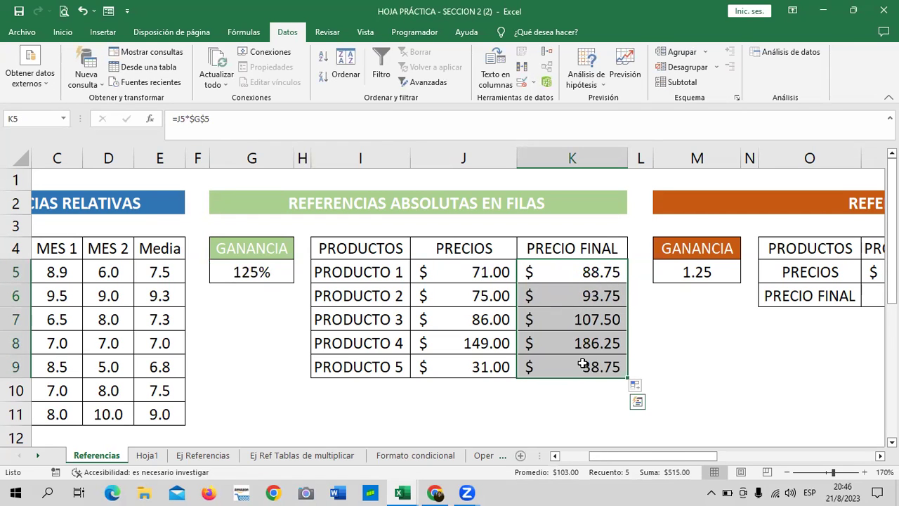
key("Delete")
Enter =J5*G$5 in K5, locking only the GANANCIA row, and fill it down to K9.
left_click(690, 359)
left_click(576, 273)
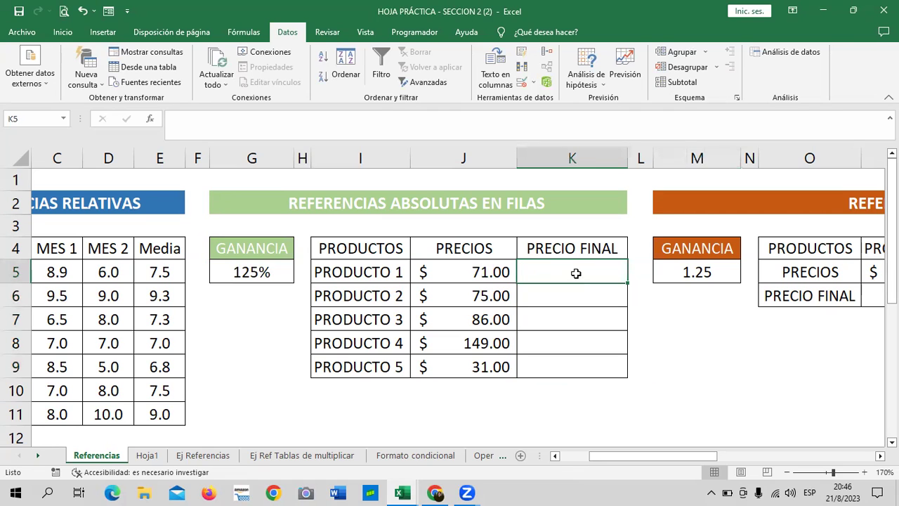
type("=")
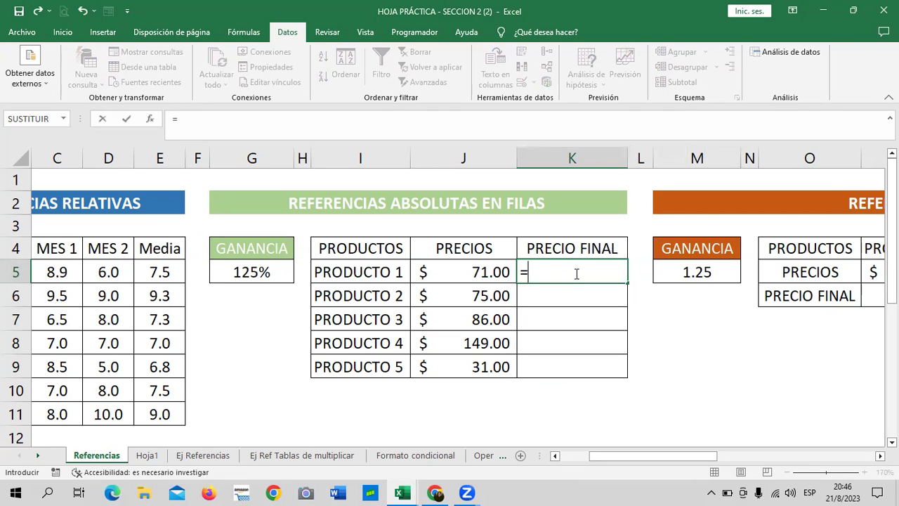
left_click(448, 271)
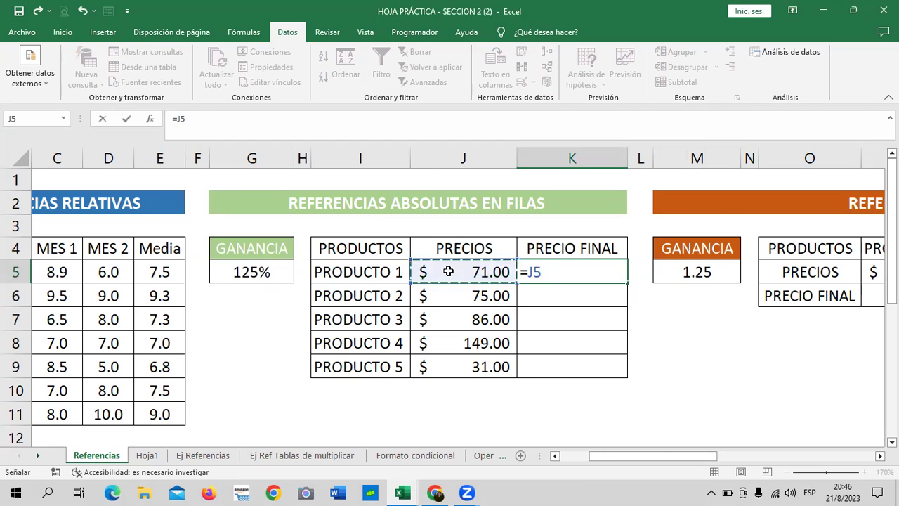
type("*")
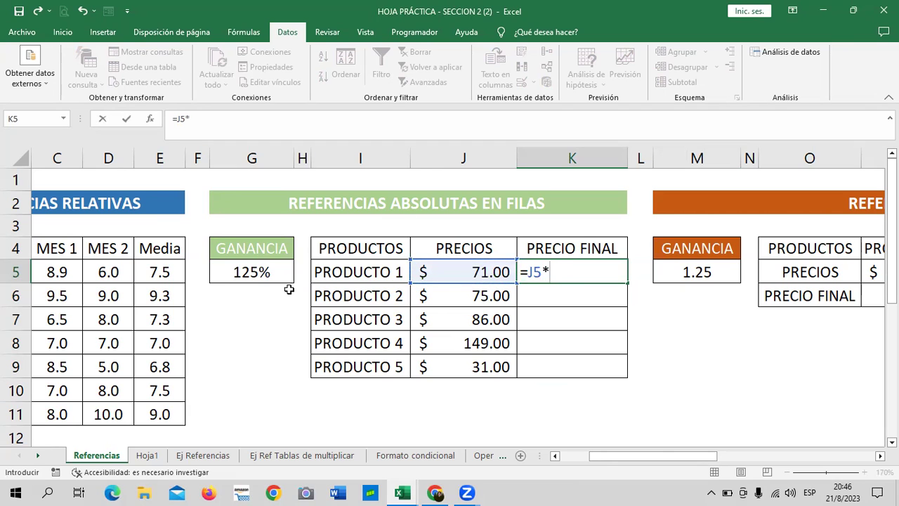
left_click(265, 272)
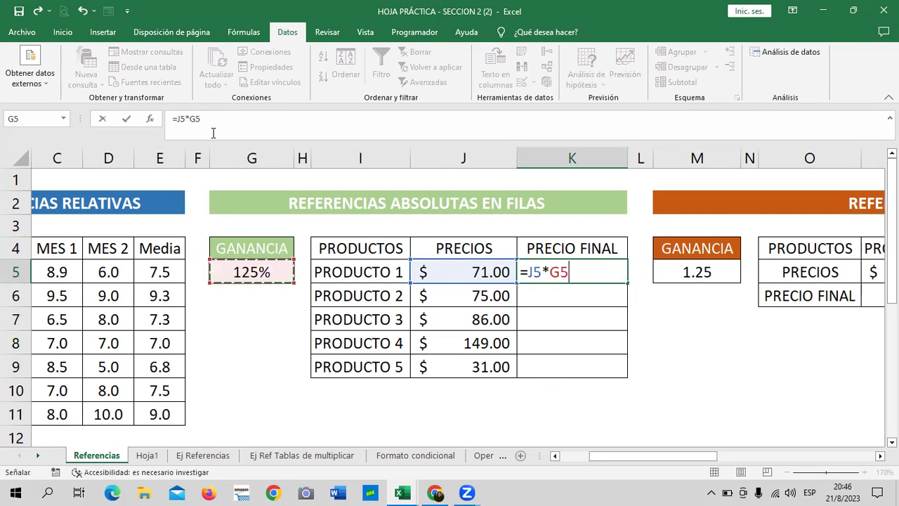
left_click(196, 119)
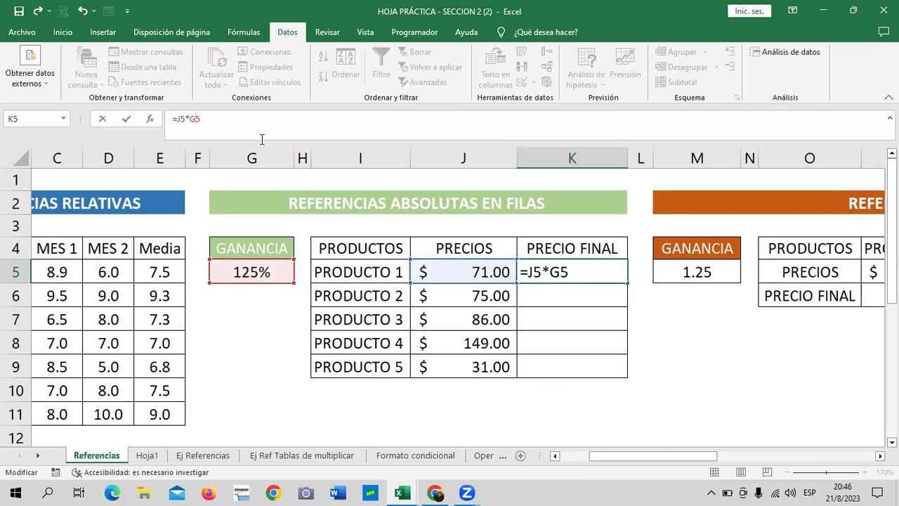
type("$")
key("Left")
key("Return")
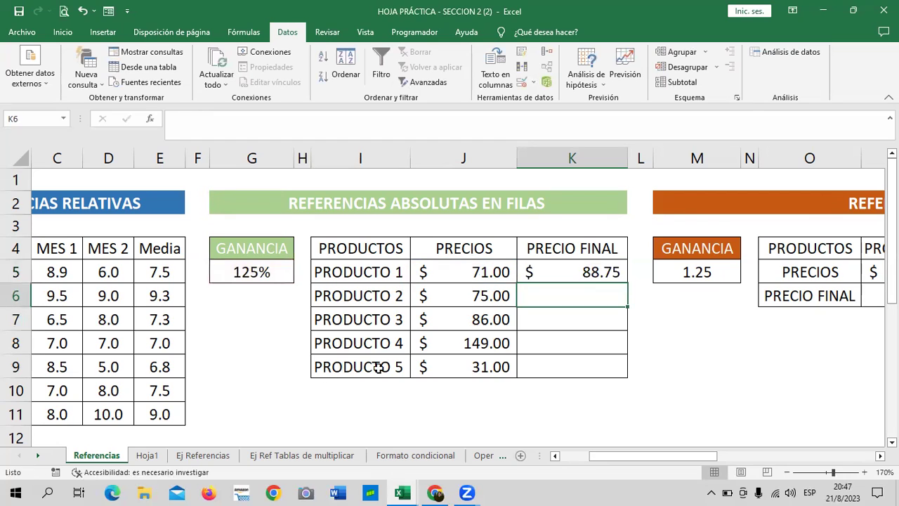
left_click(582, 268)
left_click_drag(626, 286, 627, 373)
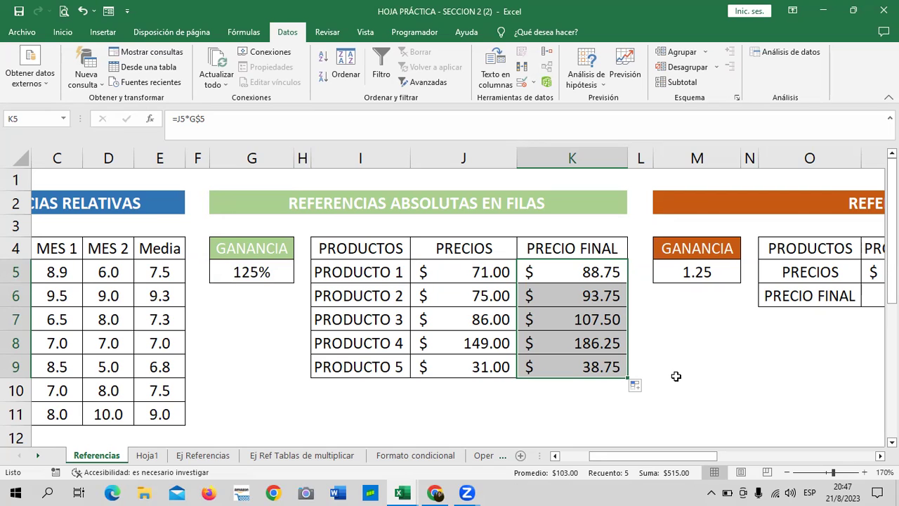
Add the column lock so K5 reads =J5*$G$5, then fill it down through K9.
key("Return")
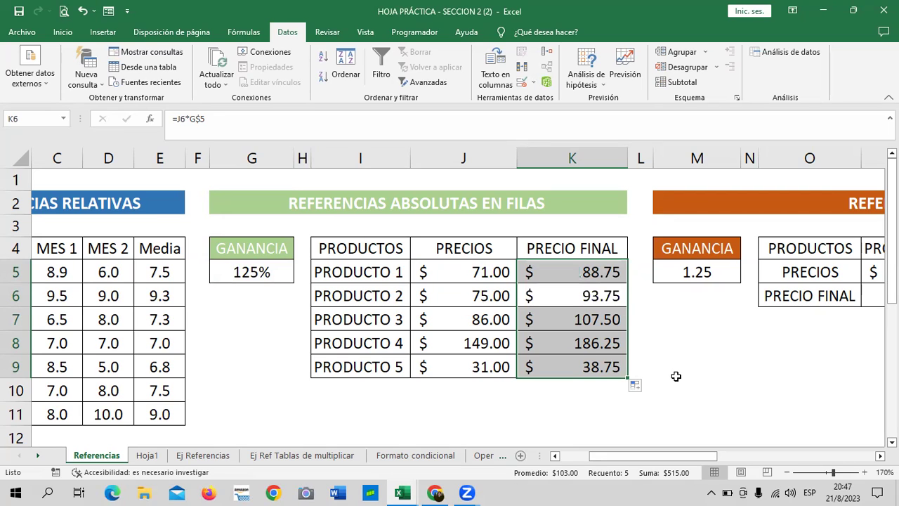
left_click(703, 362)
left_click(612, 272)
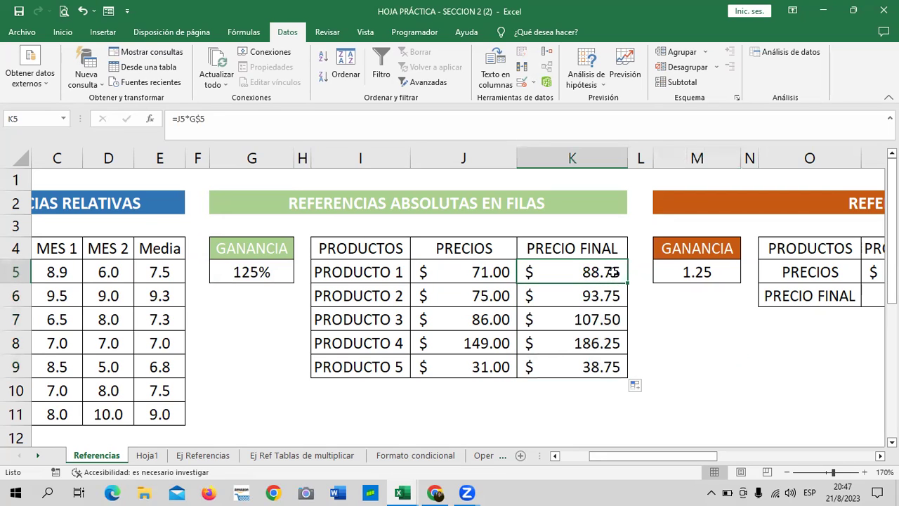
left_click(189, 119)
type("$")
key("Return")
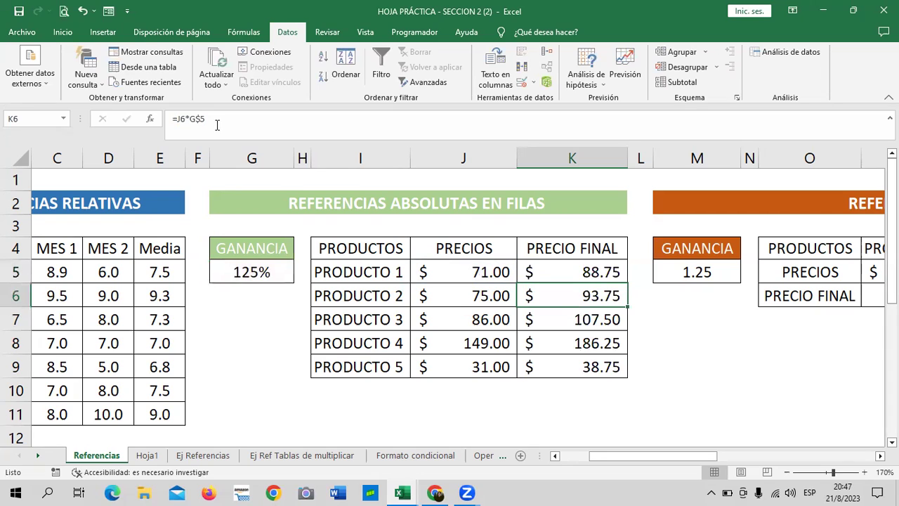
left_click(560, 269)
left_click_drag(627, 283, 627, 376)
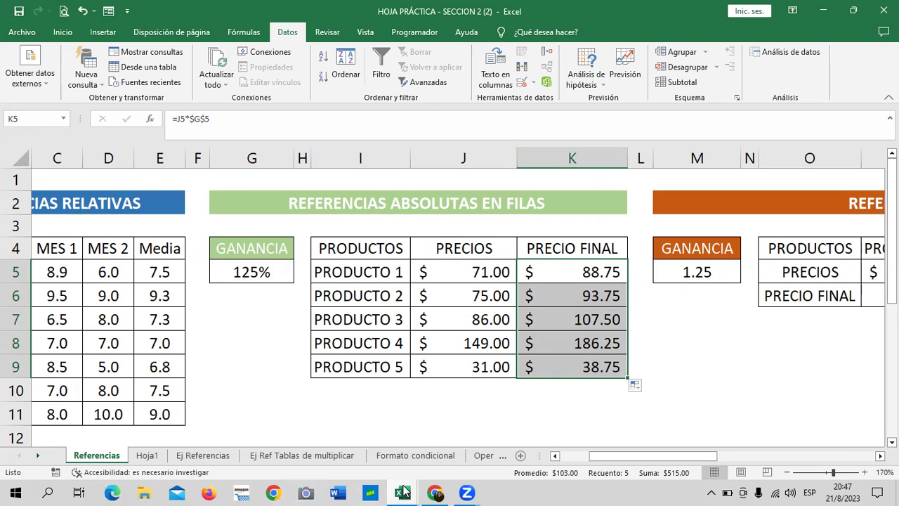
mouse_move(404, 491)
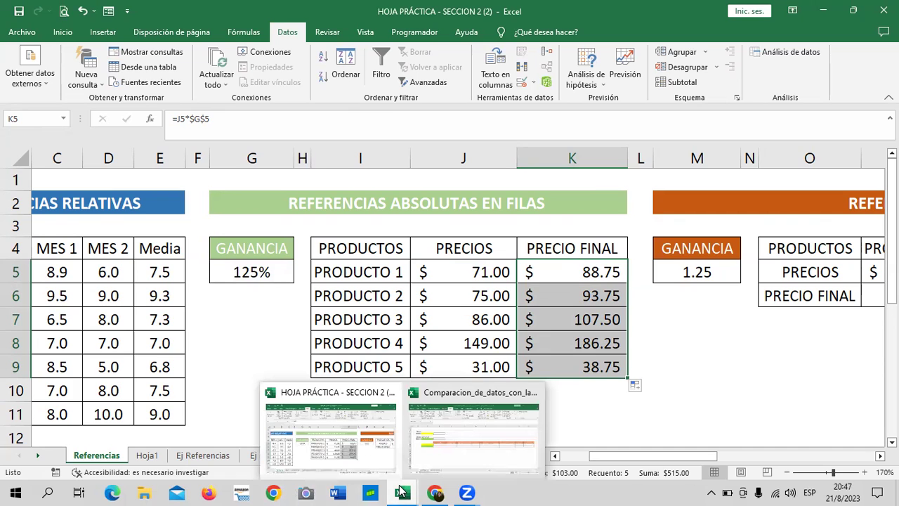
left_click(451, 450)
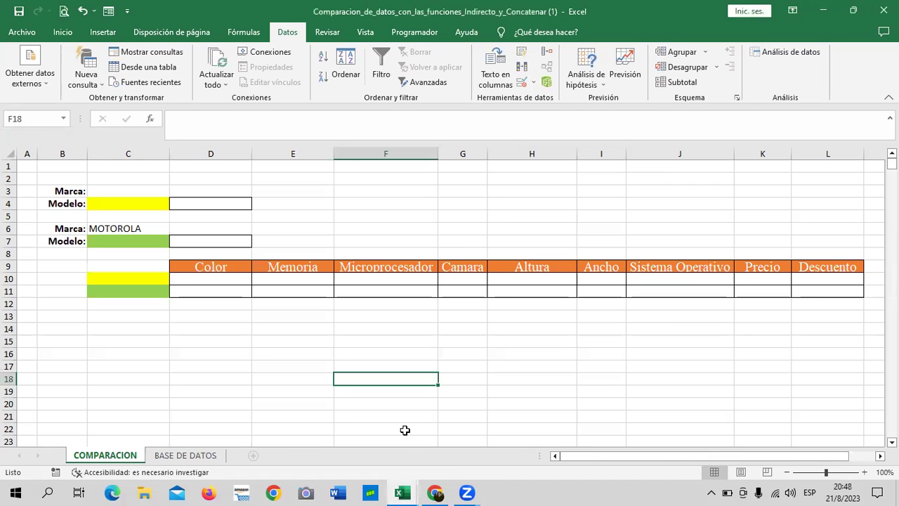
left_click(206, 455)
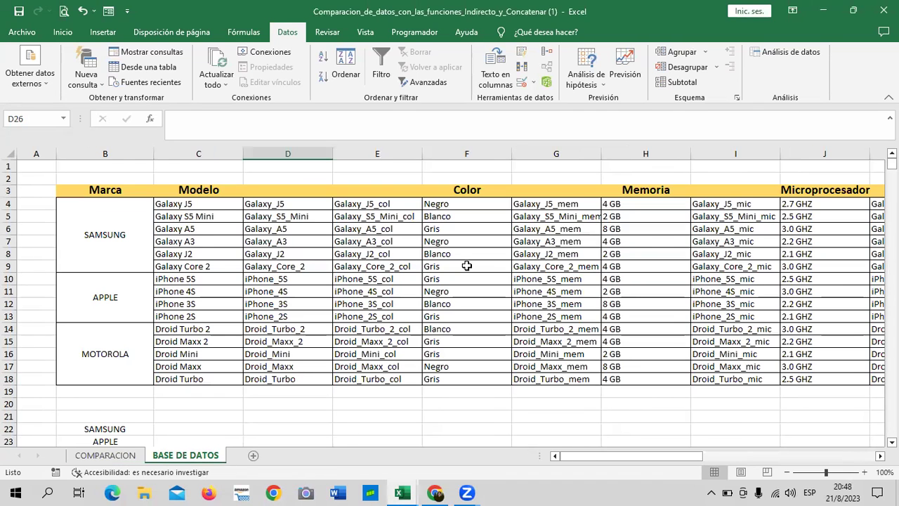
left_click(103, 456)
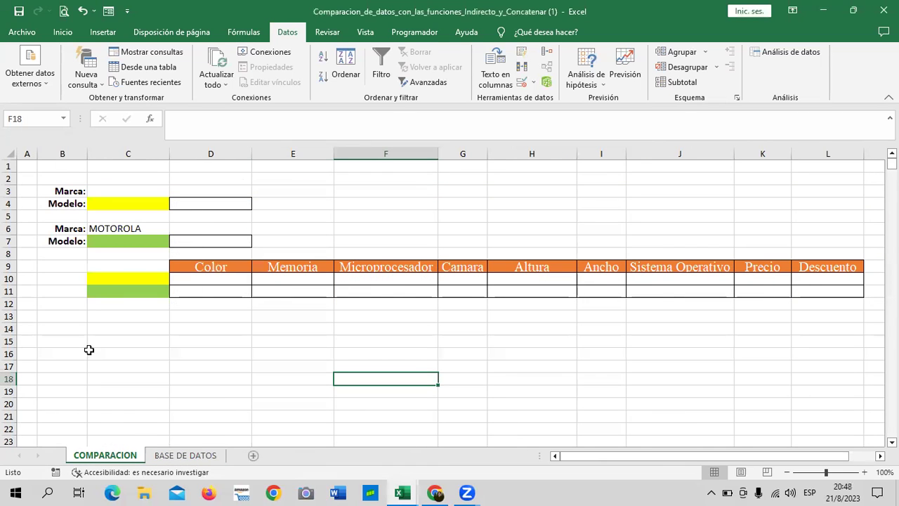
left_click(201, 455)
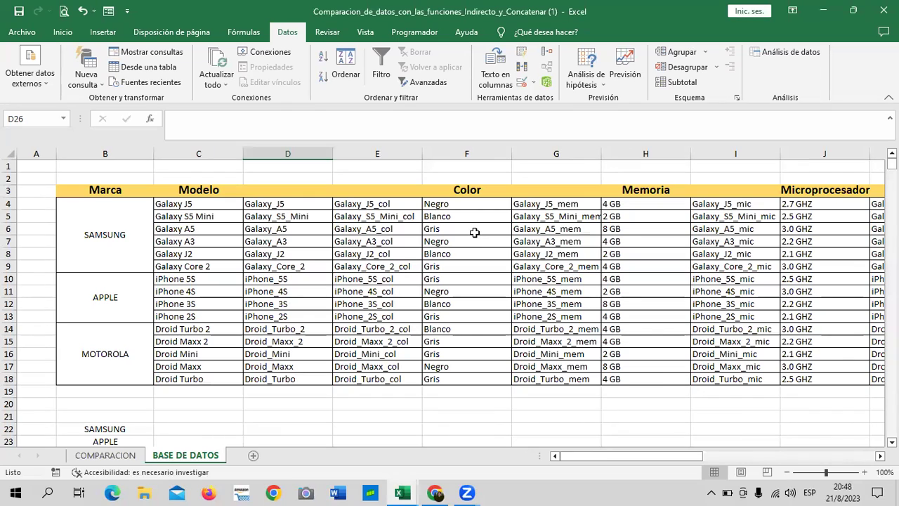
left_click(186, 203)
left_click(175, 253)
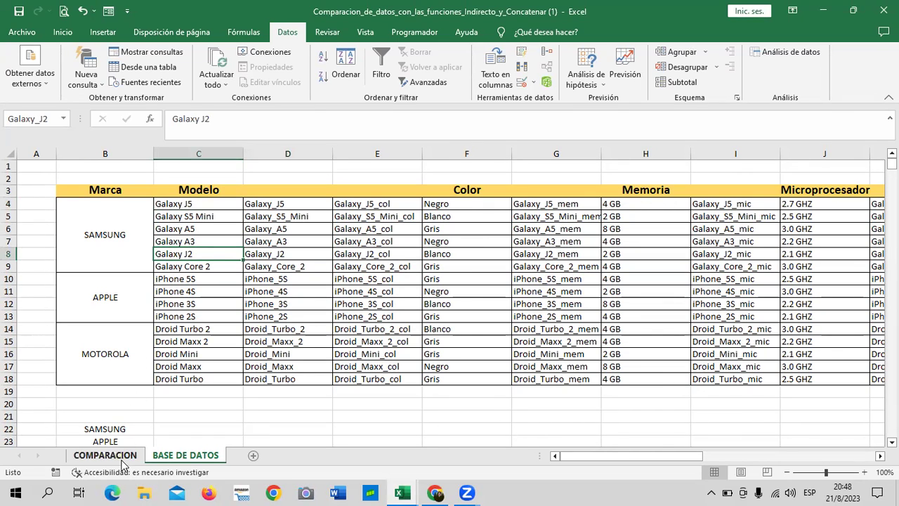
left_click(125, 461)
left_click(209, 207)
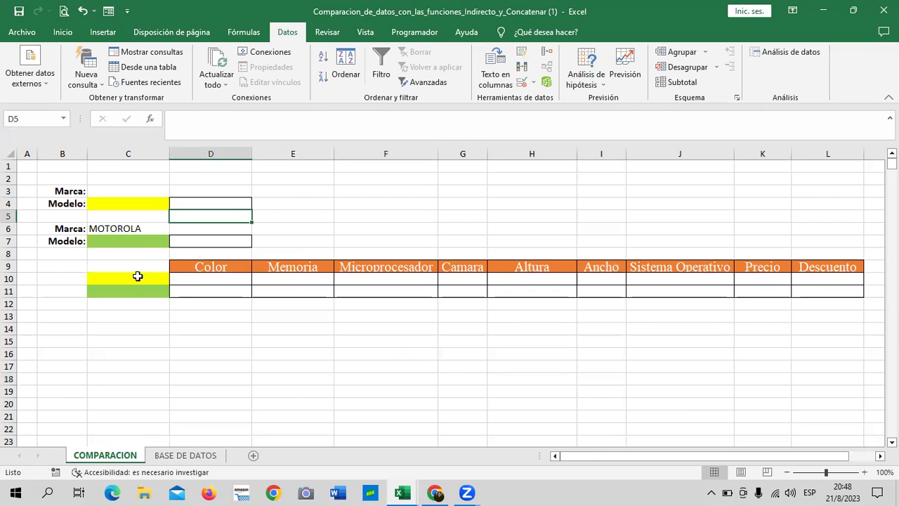
left_click(155, 290)
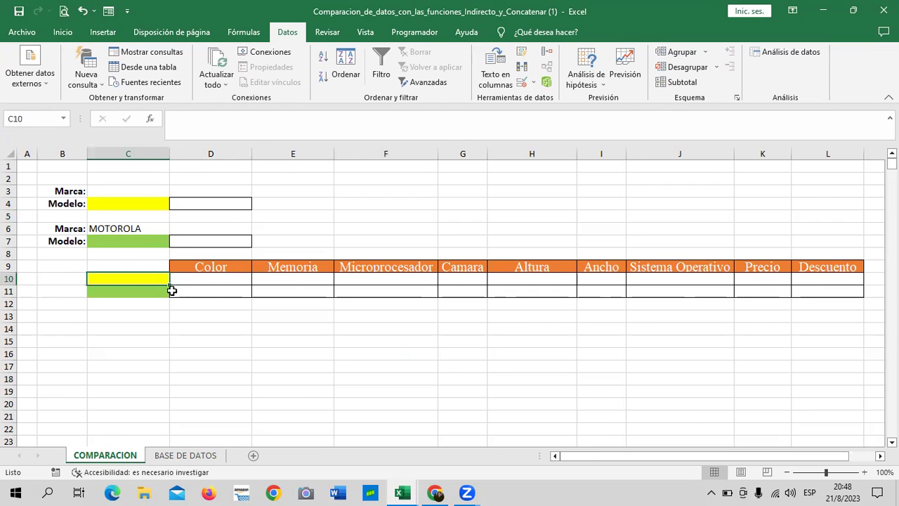
left_click(175, 290)
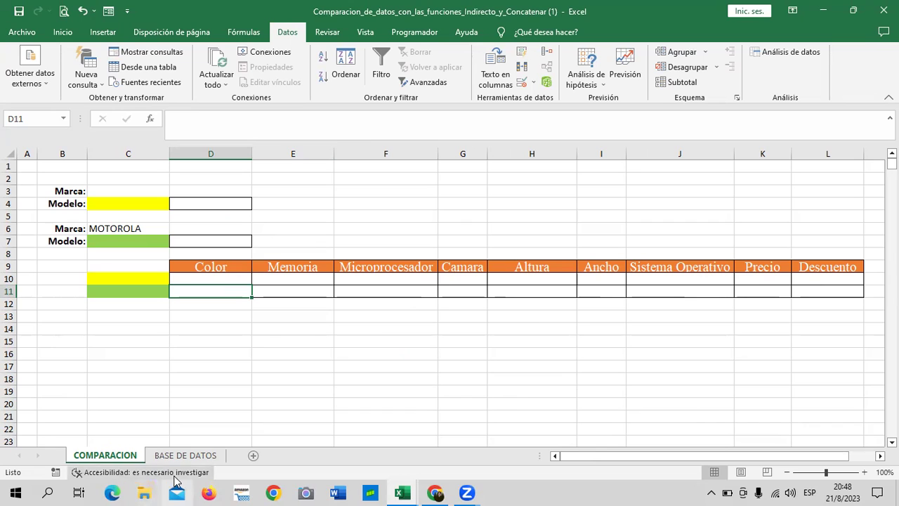
left_click(191, 456)
left_click(109, 244)
left_click(179, 203)
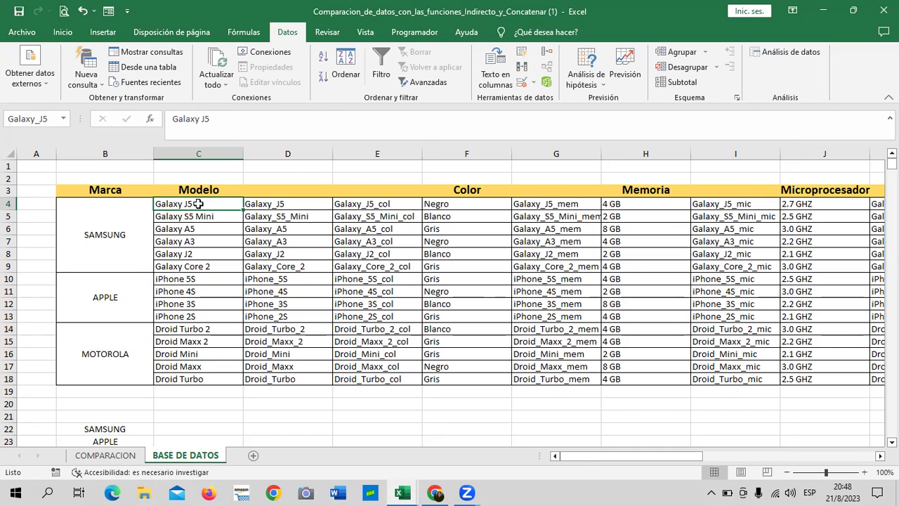
left_click(111, 457)
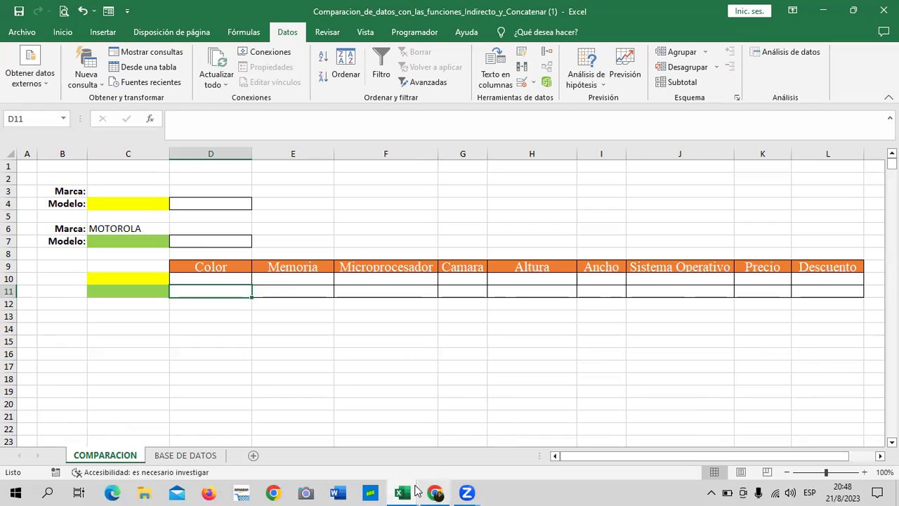
mouse_move(414, 492)
left_click(349, 455)
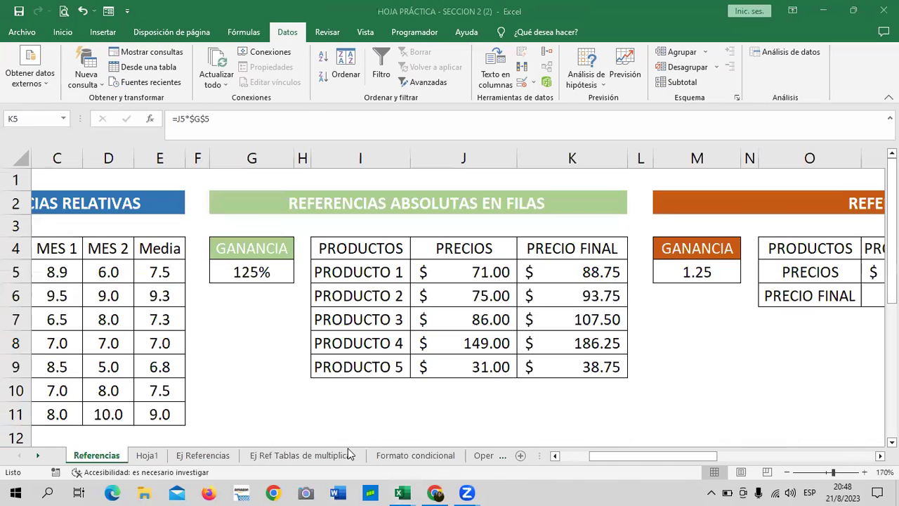
left_click(557, 366)
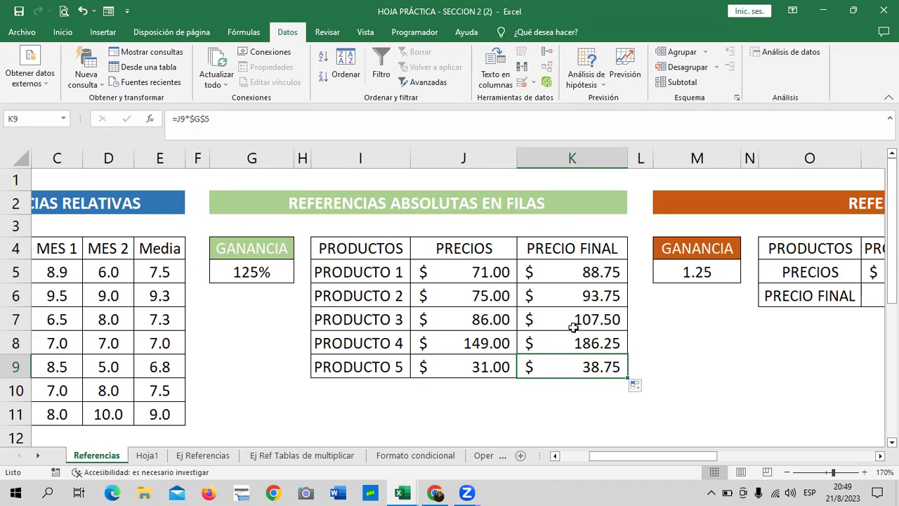
left_click(571, 271)
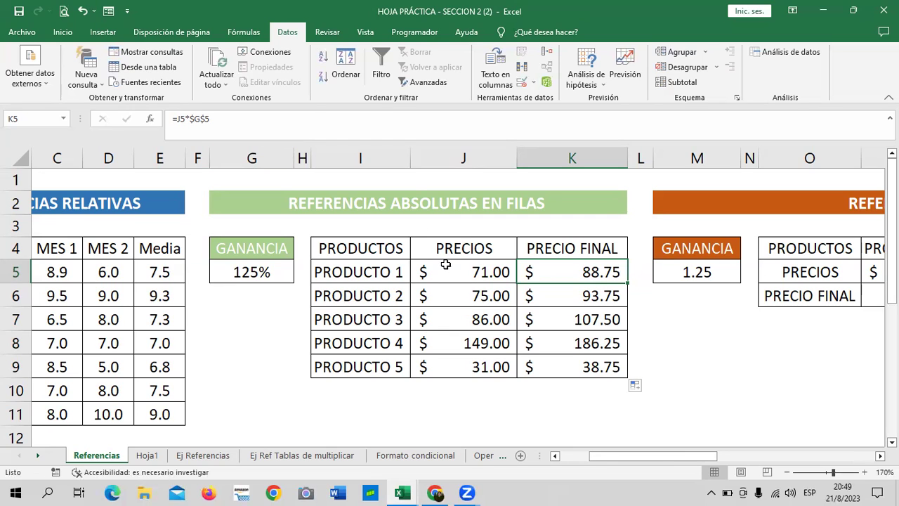
key("Down")
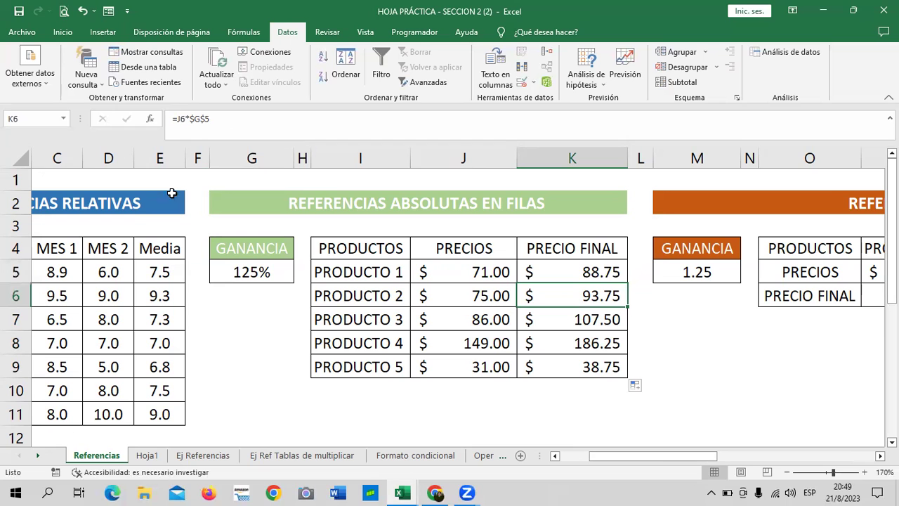
left_click_drag(659, 456, 785, 455)
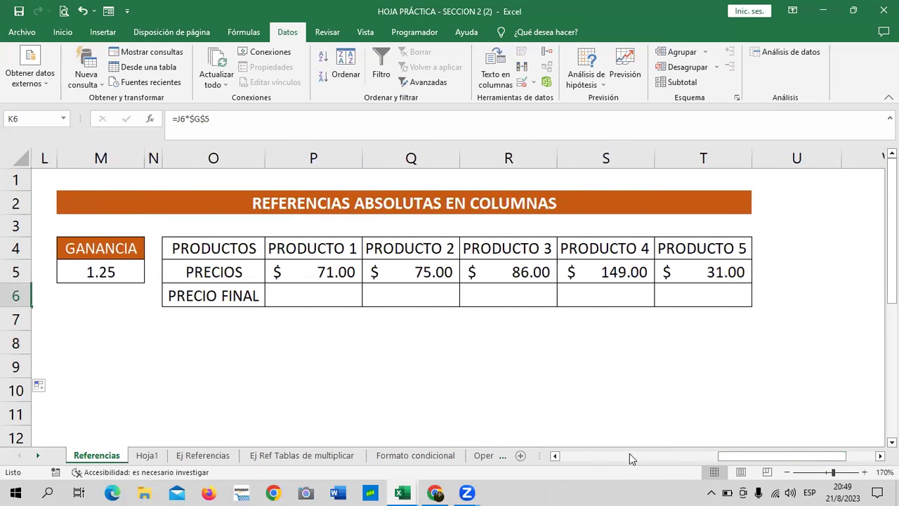
left_click(554, 455)
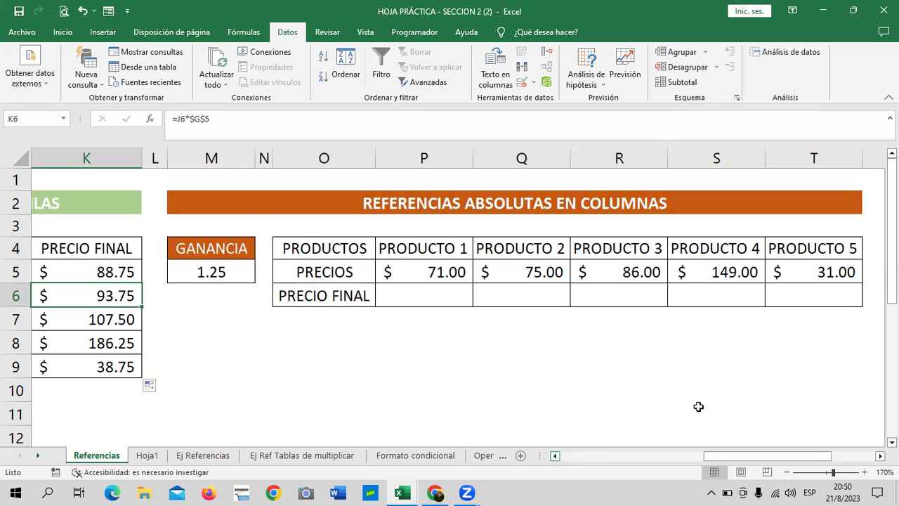
left_click(494, 366)
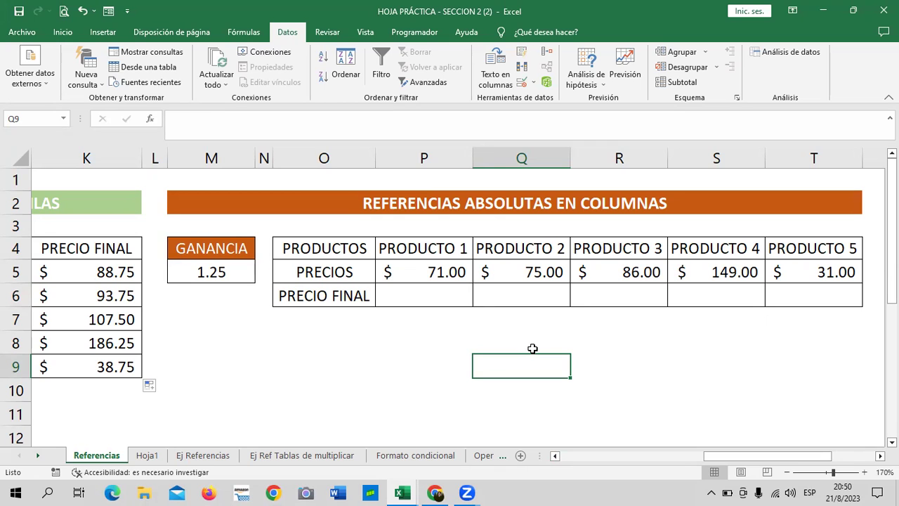
left_click_drag(735, 456, 617, 468)
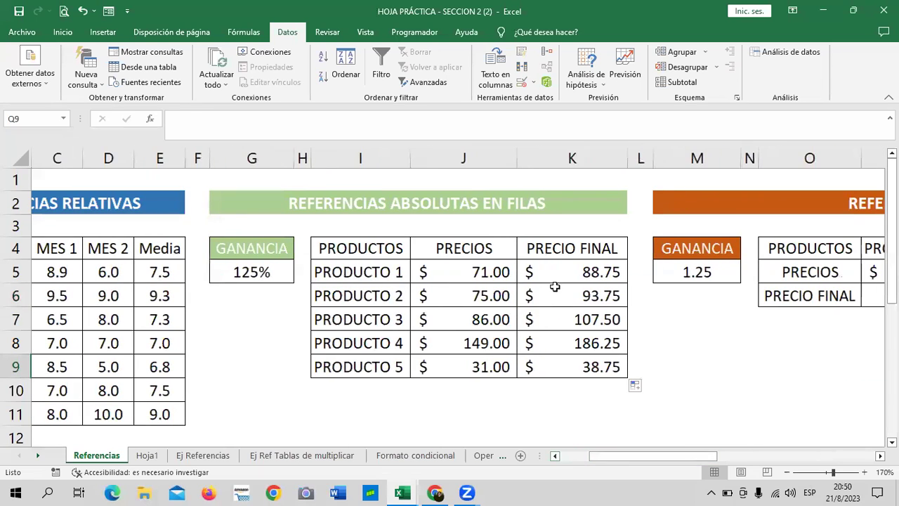
Edit K5's locks with Backspace and F4 until it reads =J5*$G5, still showing $88.75.
left_click(554, 270)
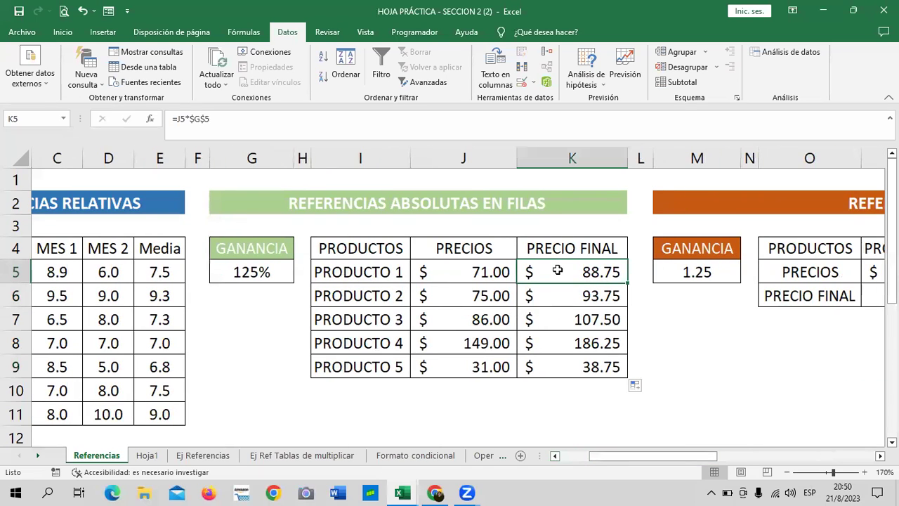
left_click(201, 119)
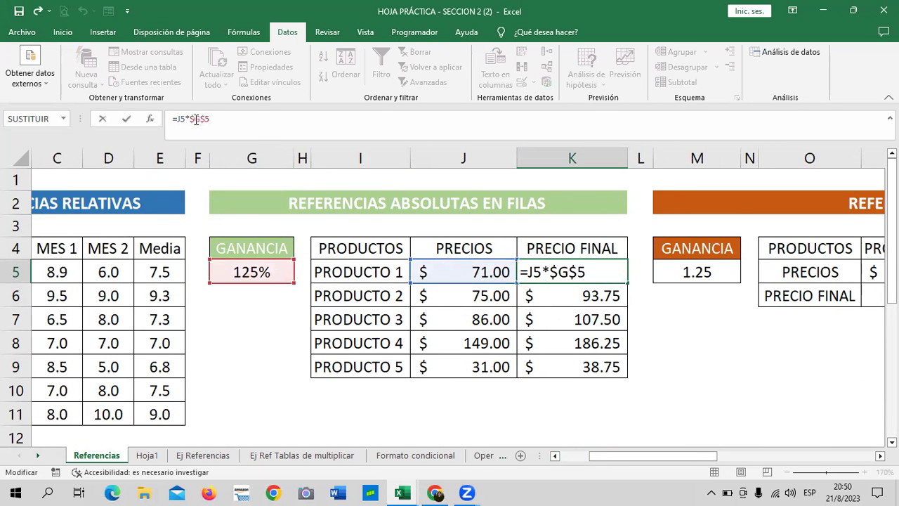
key("BackSpace")
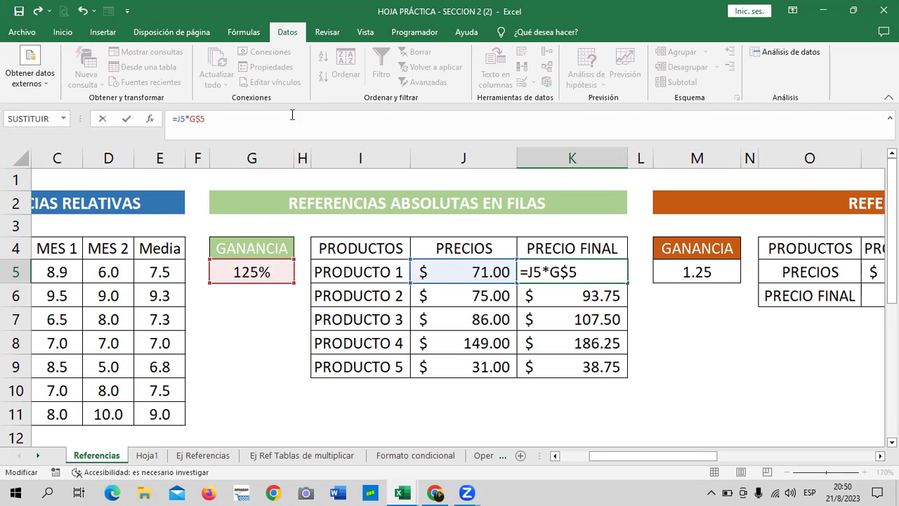
key("Return")
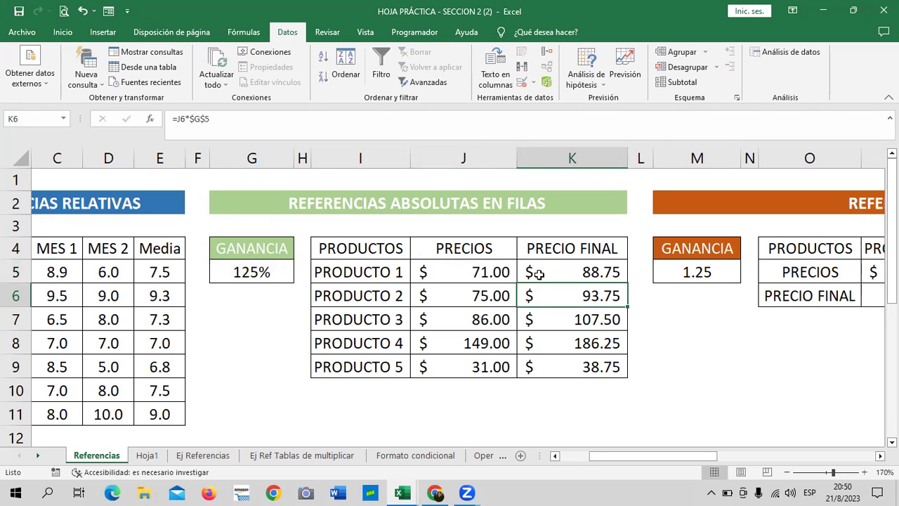
left_click(532, 279)
left_click(200, 118)
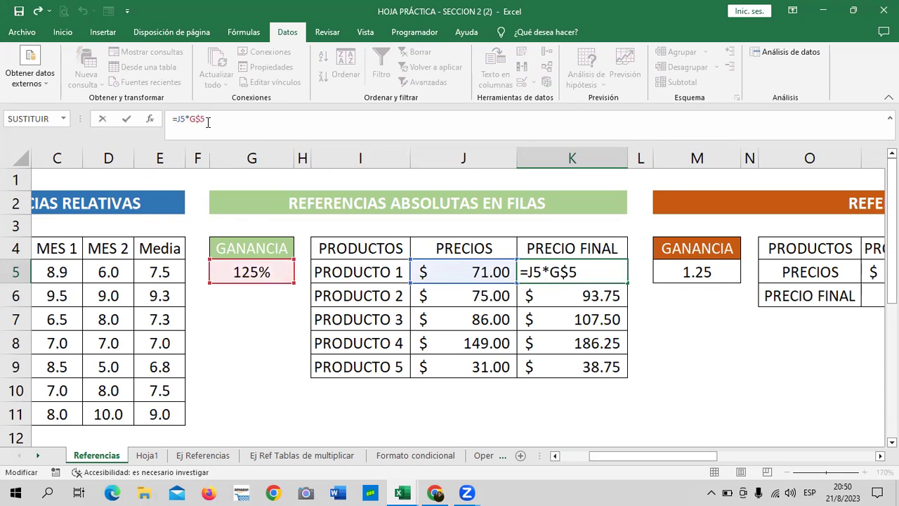
key("BackSpace")
left_click(188, 119)
key("F4")
key("Return")
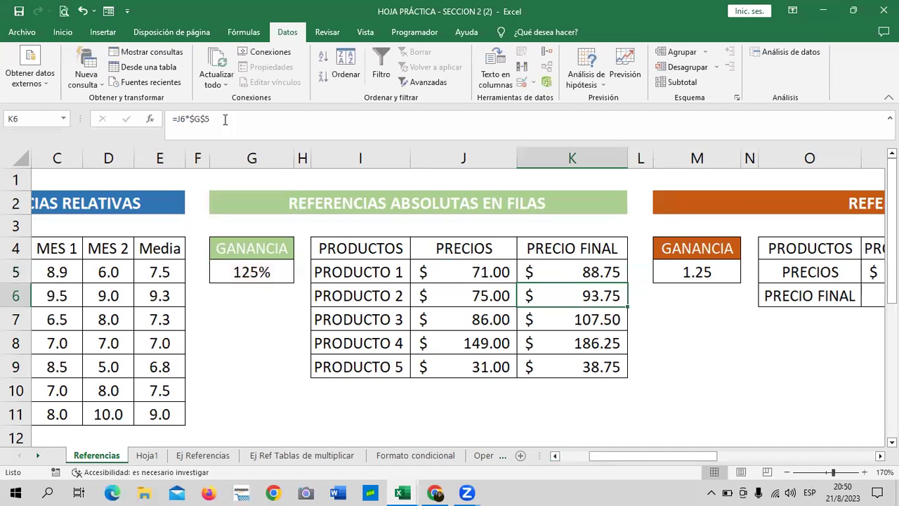
left_click(569, 269)
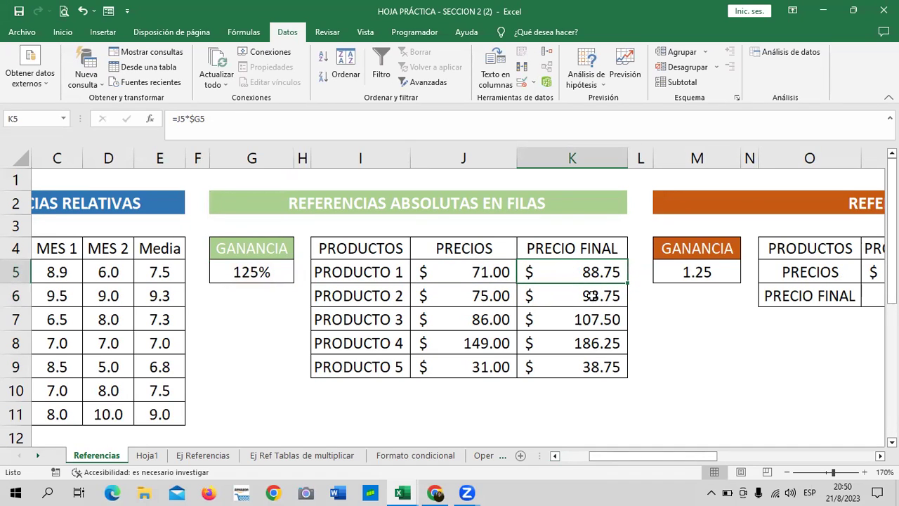
Copy K5's formula down to K9, review the copied formulas, and adjust K9's reference.
left_click_drag(626, 283, 632, 375)
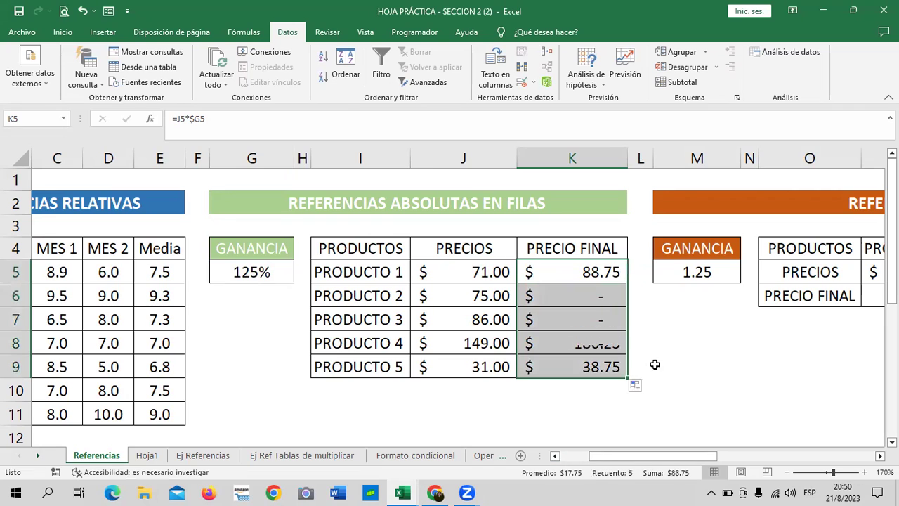
left_click(607, 297)
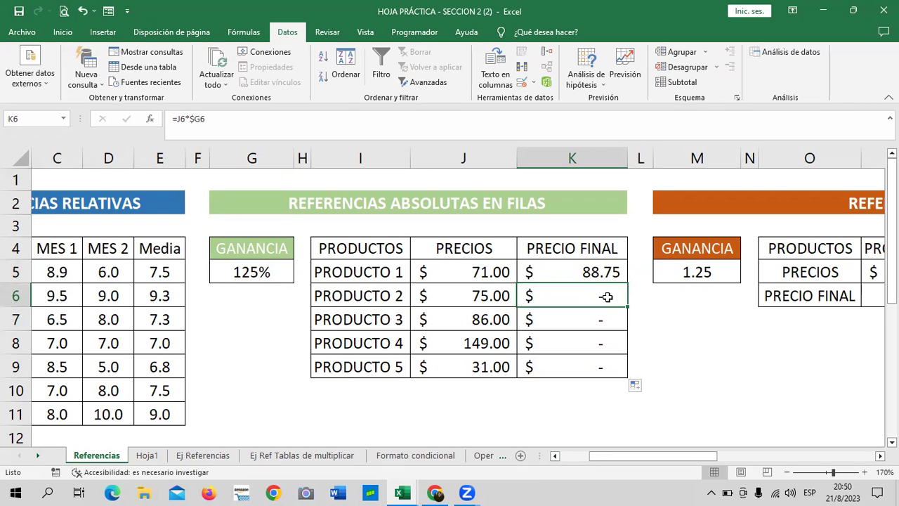
left_click(578, 268)
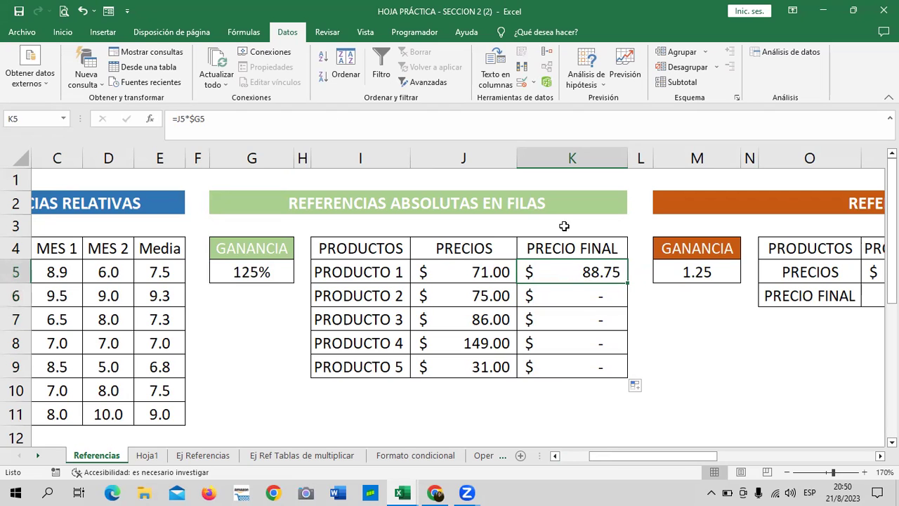
left_click(582, 304)
left_click(586, 363)
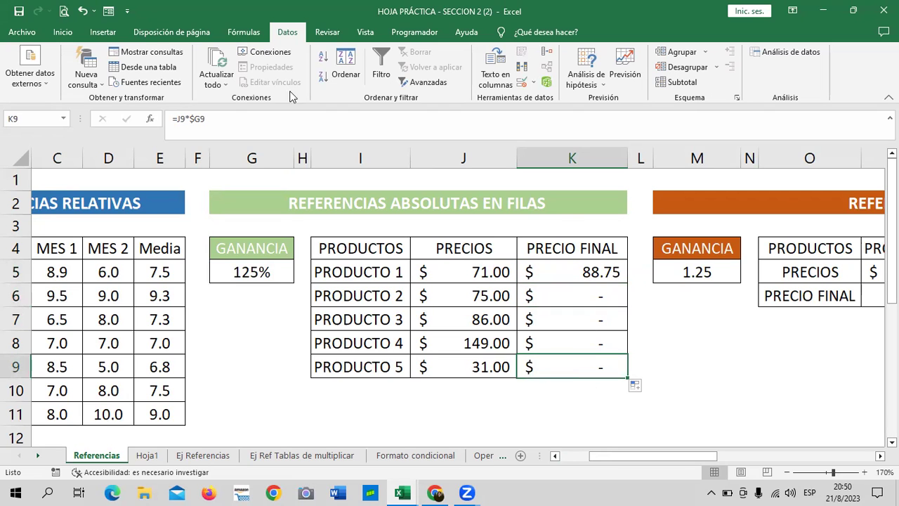
left_click(195, 119)
key("BackSpace")
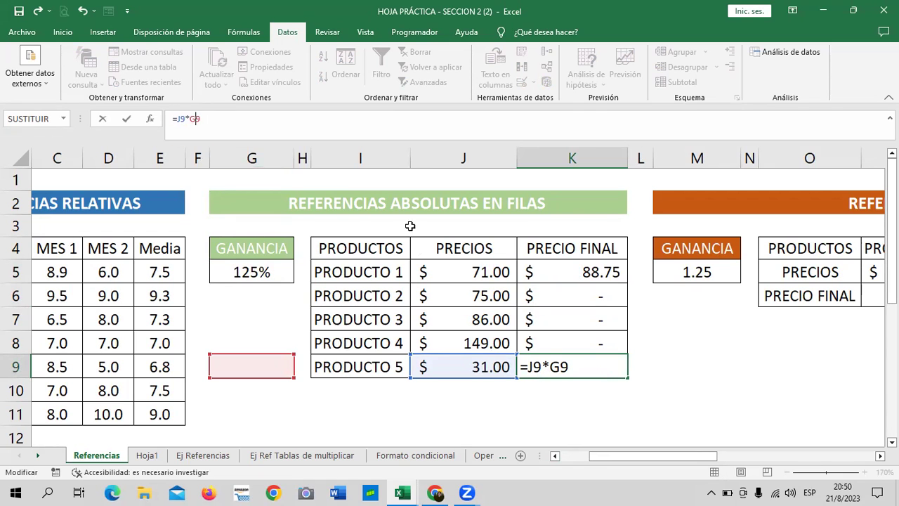
key("Return")
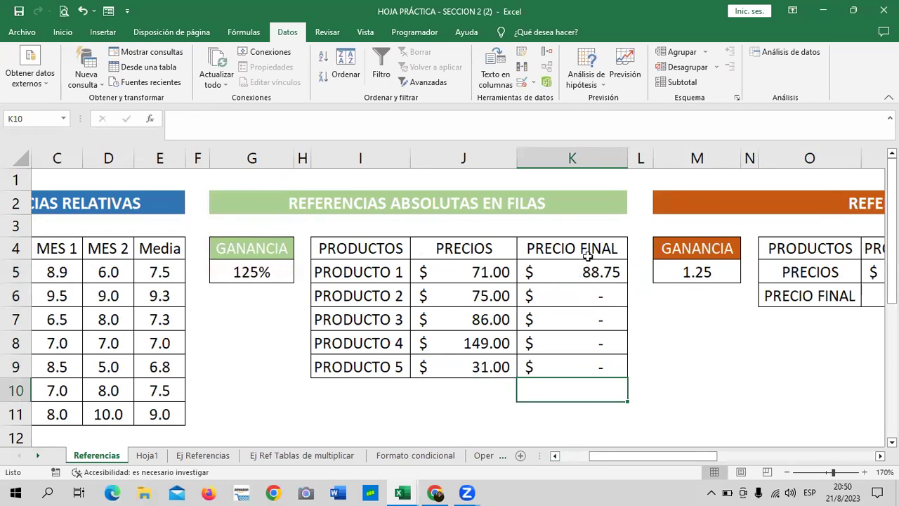
Change K5 to =J5*$G$5 and fill it down through K9.
left_click(581, 268)
left_click(200, 119)
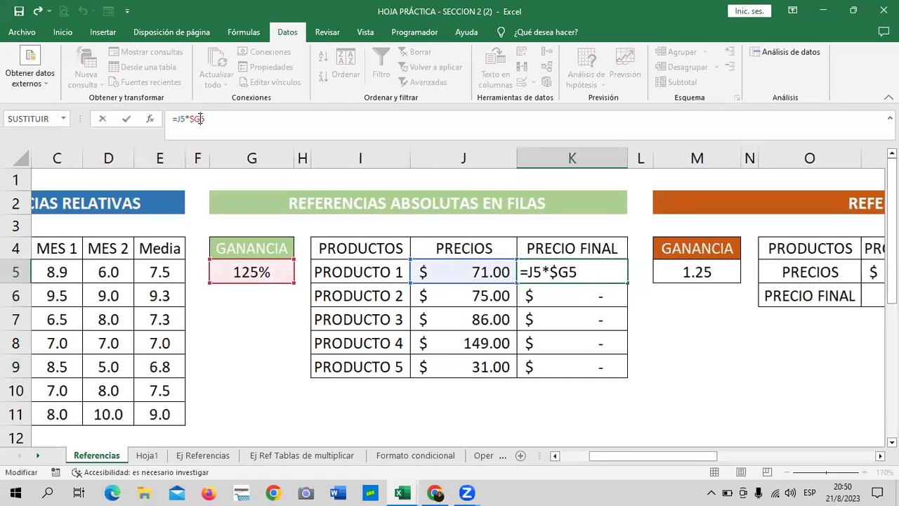
type("$")
key("Return")
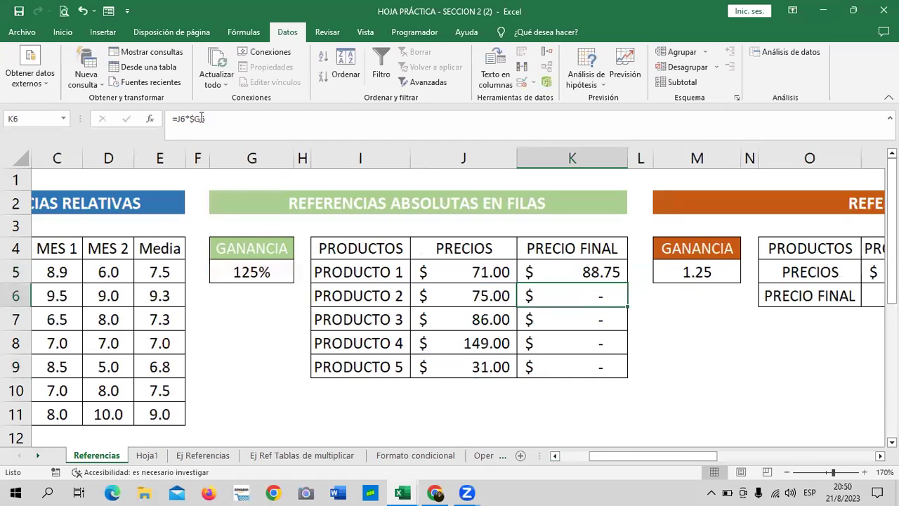
left_click(558, 269)
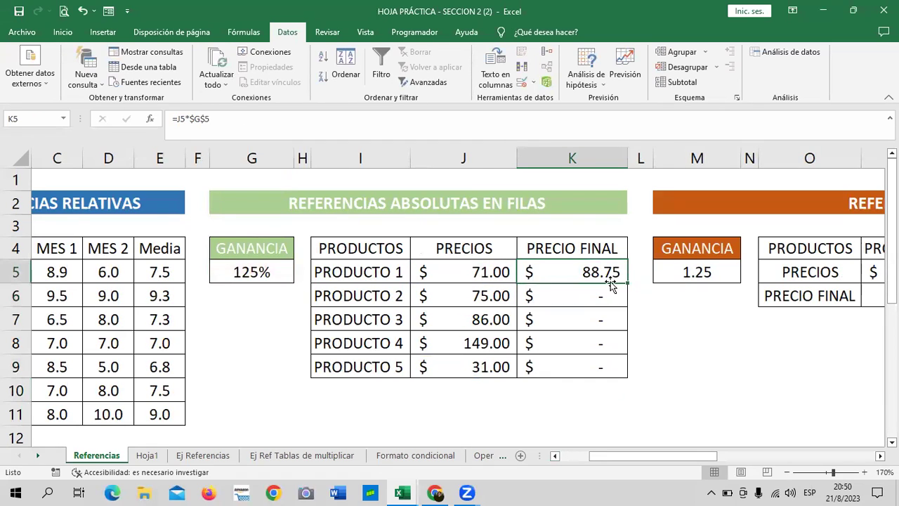
left_click_drag(627, 283, 628, 377)
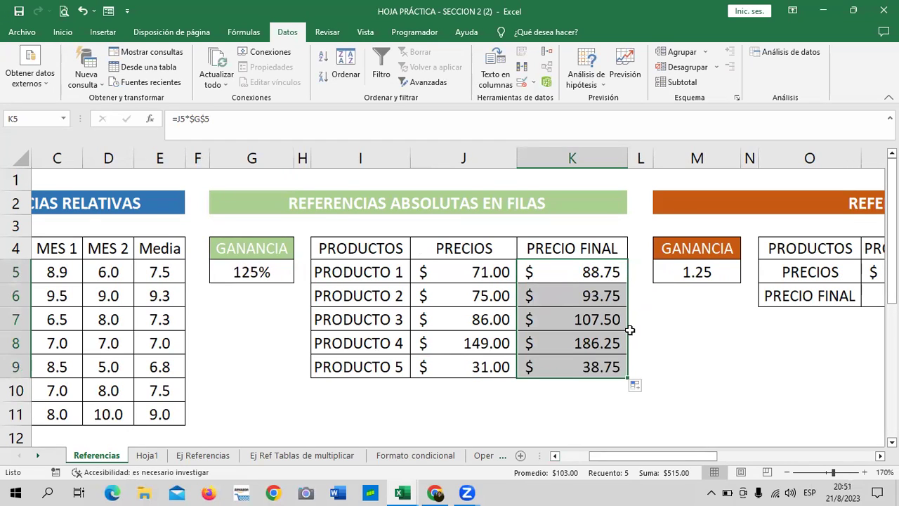
left_click(658, 345)
left_click_drag(626, 455, 743, 453)
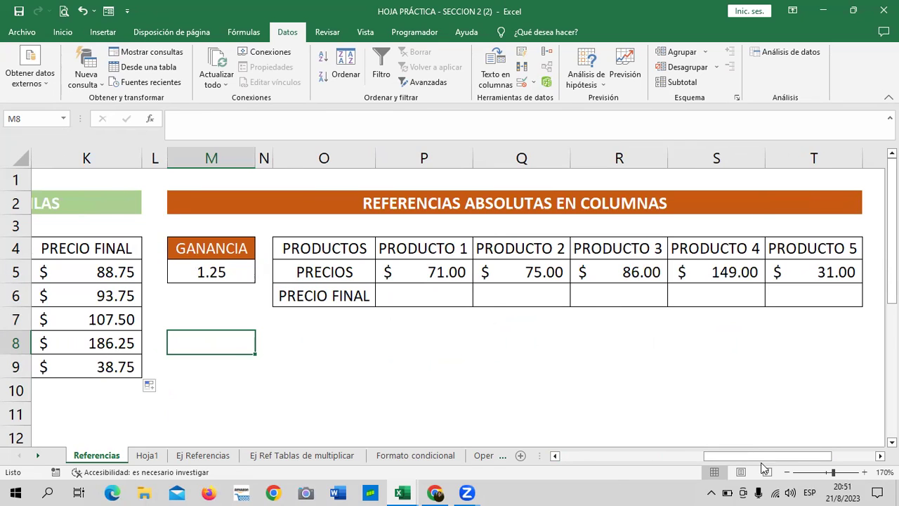
Review product prices in P5:T5 and GANANCIA 1.25 in M5, then select P6.
left_click(427, 295)
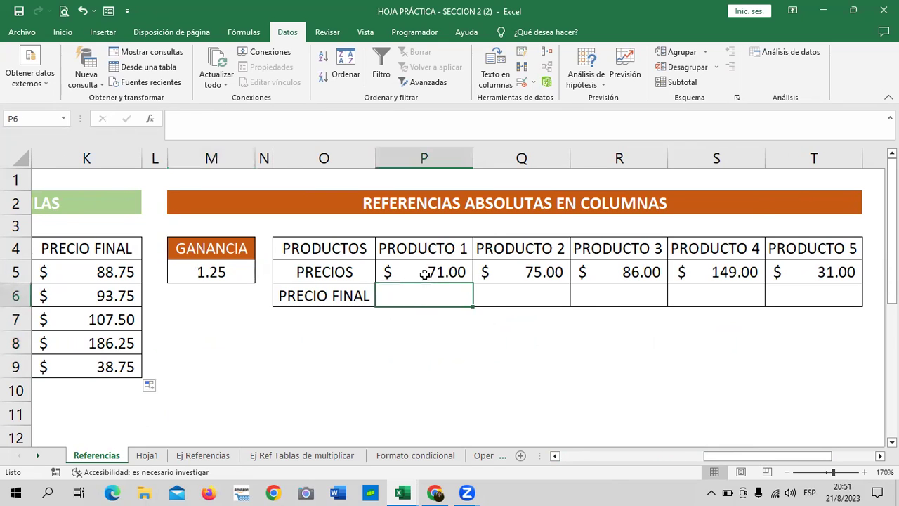
left_click(431, 272)
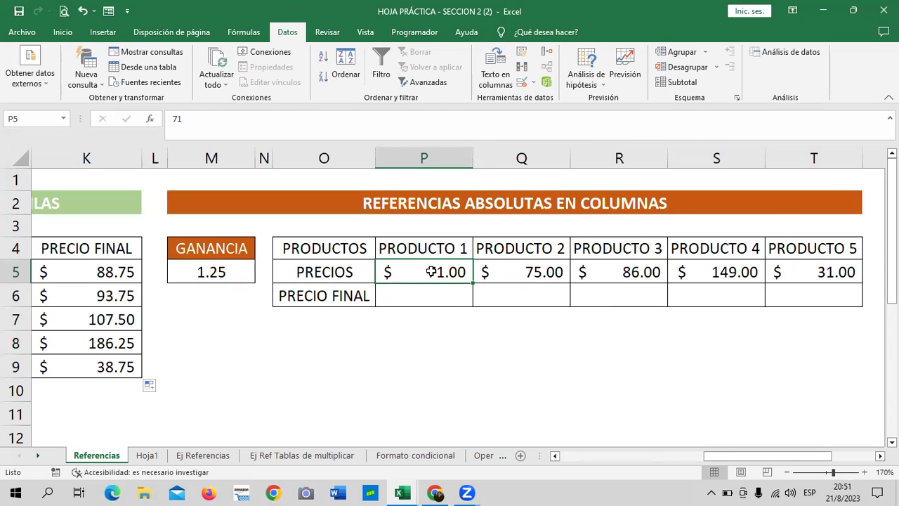
left_click(542, 271)
left_click(605, 266)
left_click(707, 271)
left_click(808, 271)
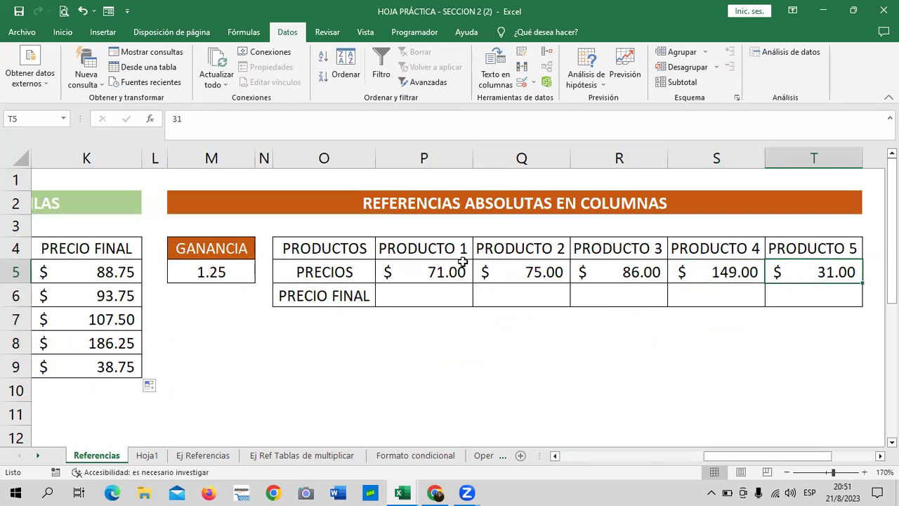
left_click(211, 271)
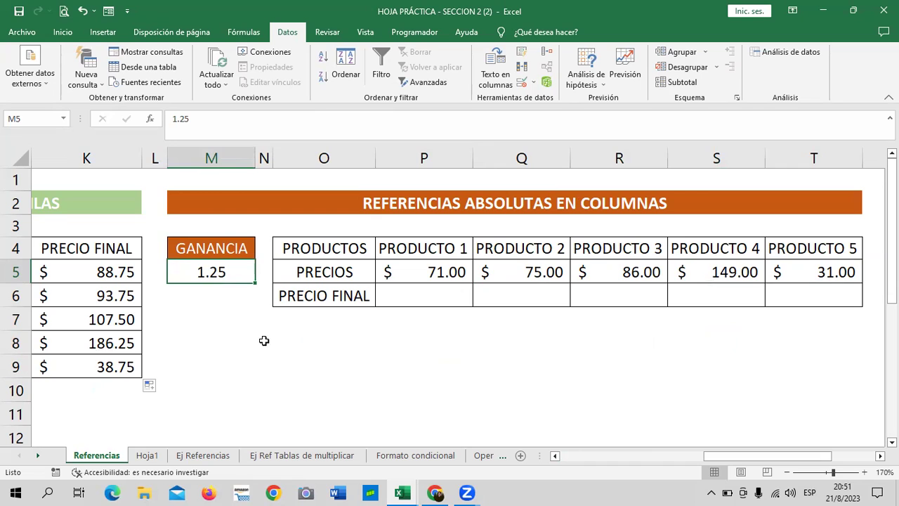
left_click(414, 296)
Enter =P5*$M5 in P6 so PRODUCTO 1's final price shows $88.75.
type("=")
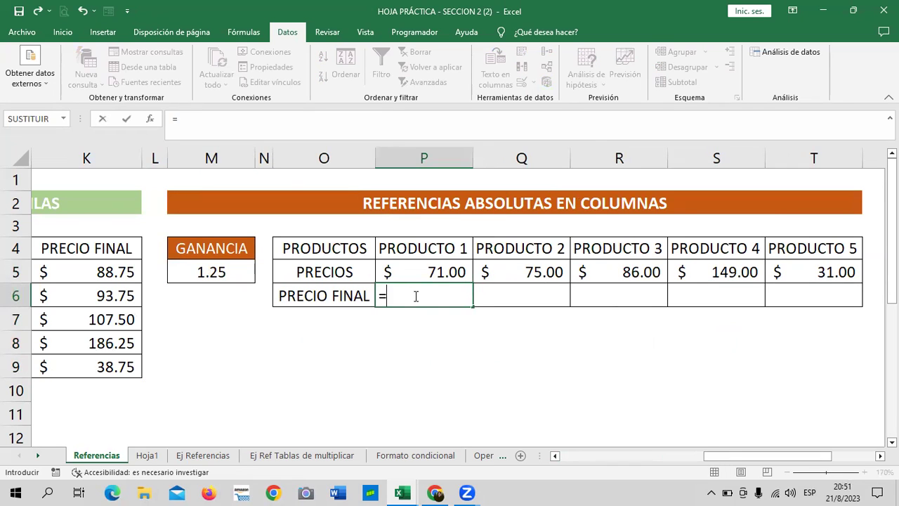
left_click(425, 267)
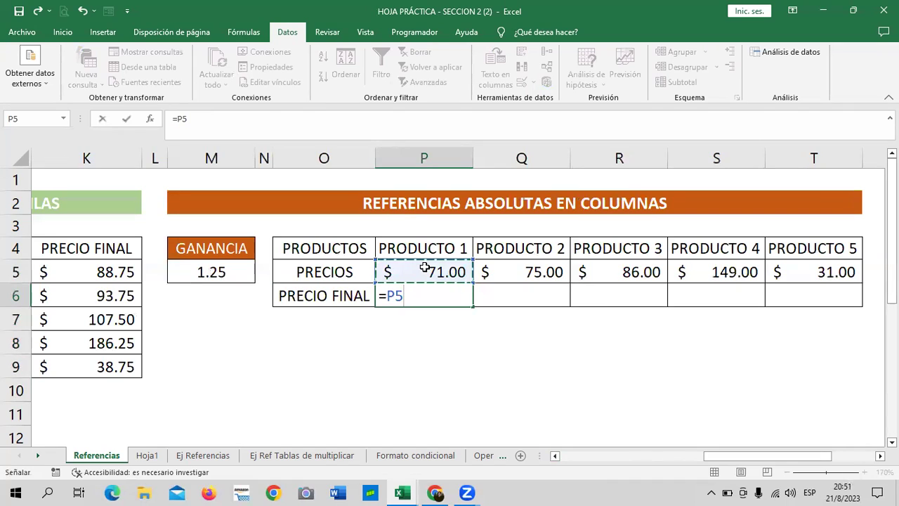
type("*")
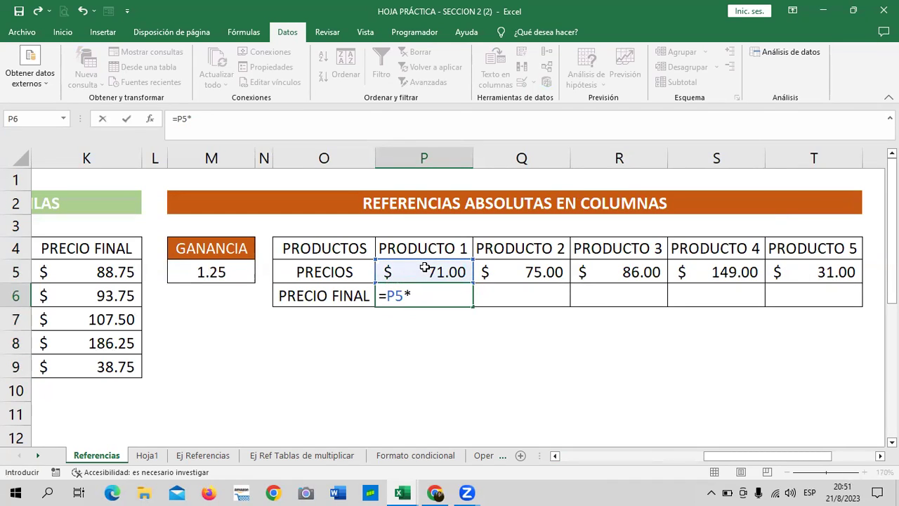
left_click(220, 271)
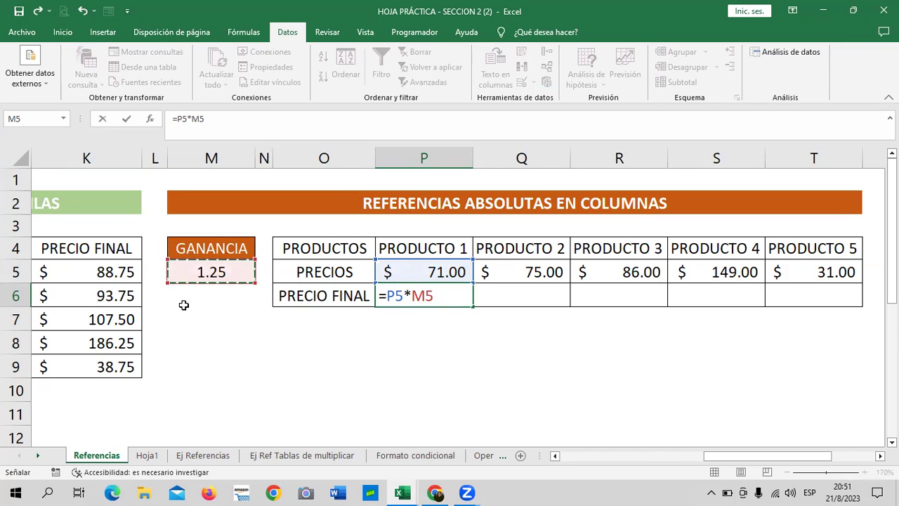
left_click(199, 118)
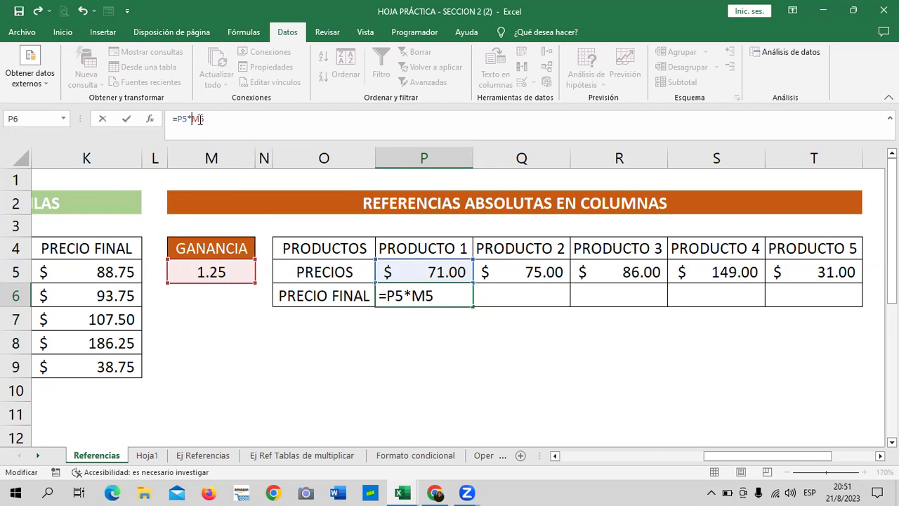
type("$")
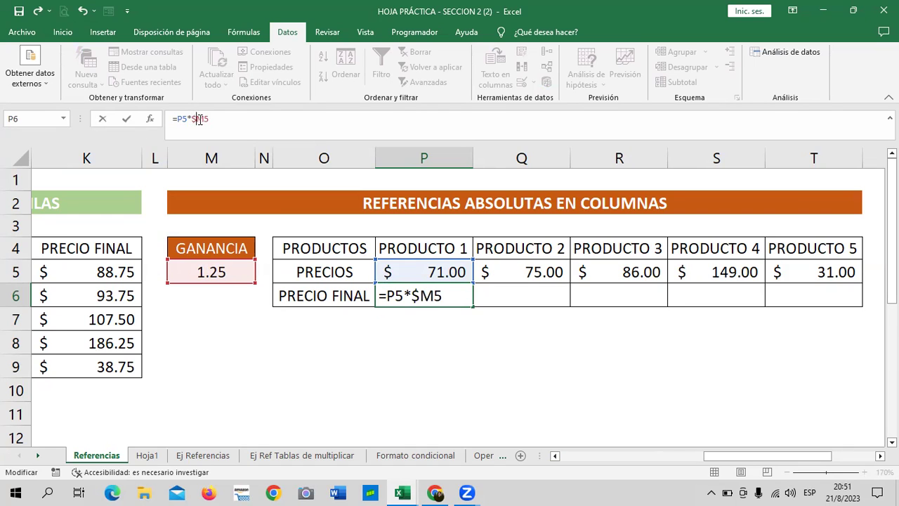
key("Return")
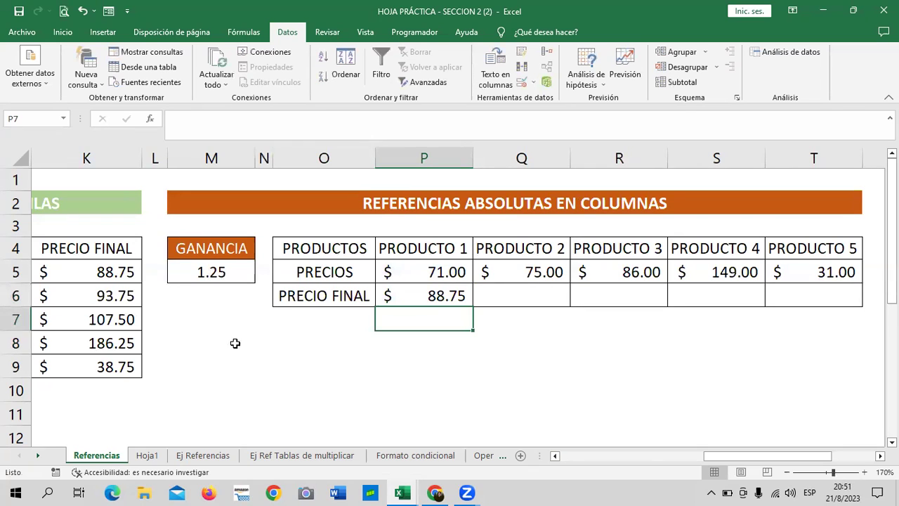
mouse_move(221, 317)
left_mouse_down()
mouse_move(221, 428)
mouse_move(223, 415)
left_mouse_up()
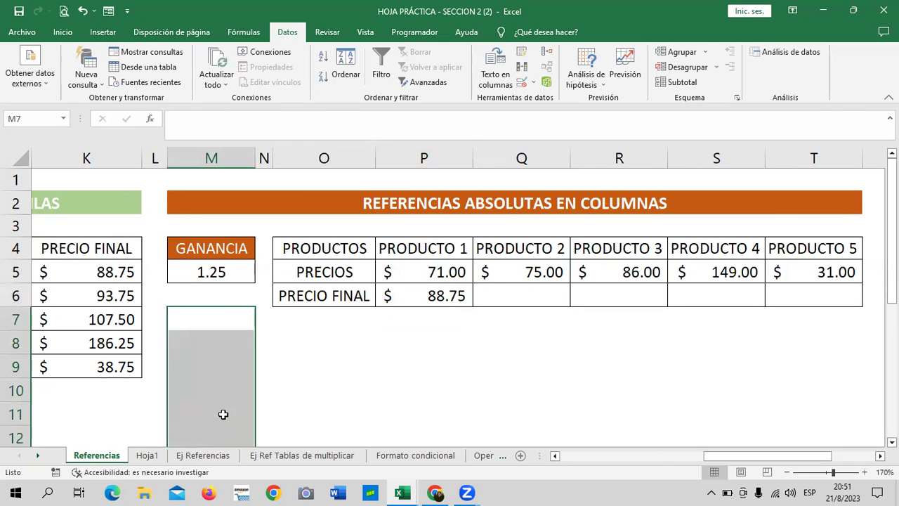
left_click(301, 383)
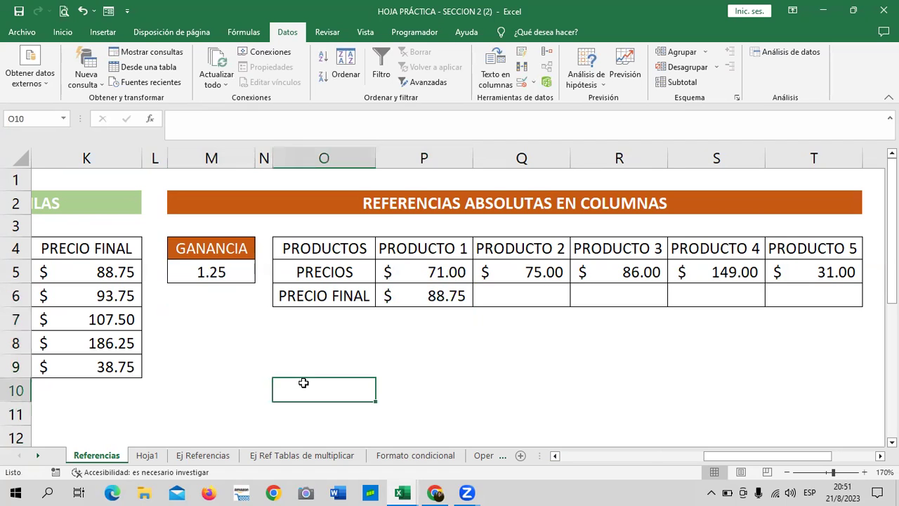
mouse_move(213, 368)
left_mouse_down()
mouse_move(809, 360)
mouse_move(772, 364)
left_mouse_up()
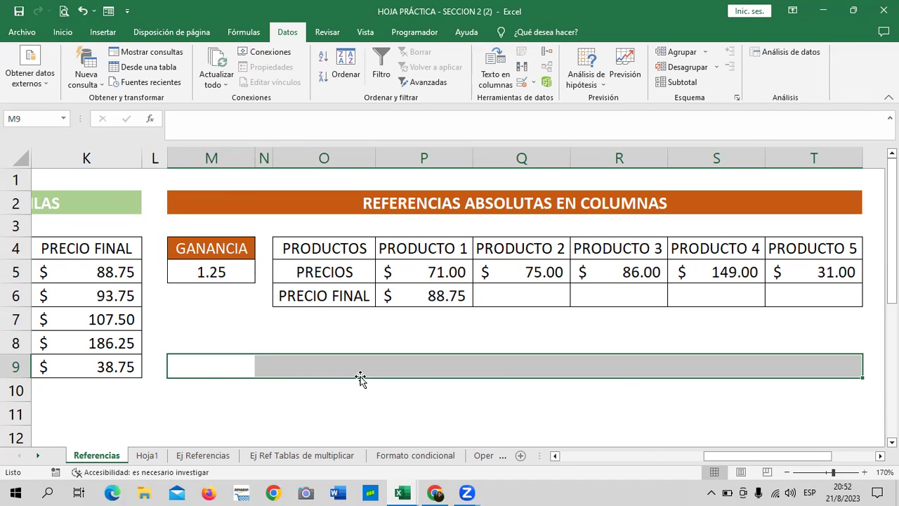
left_click(236, 366)
left_click_drag(255, 377, 707, 400)
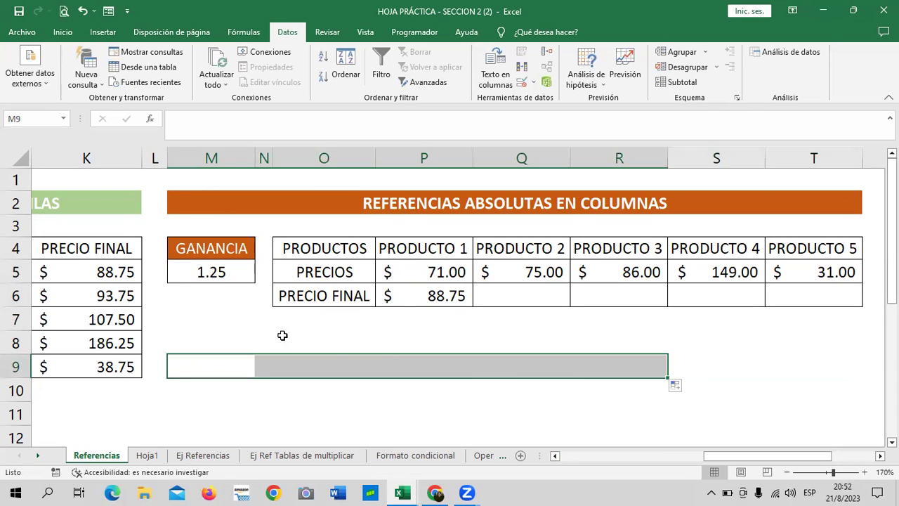
left_click(213, 274)
left_click(428, 292)
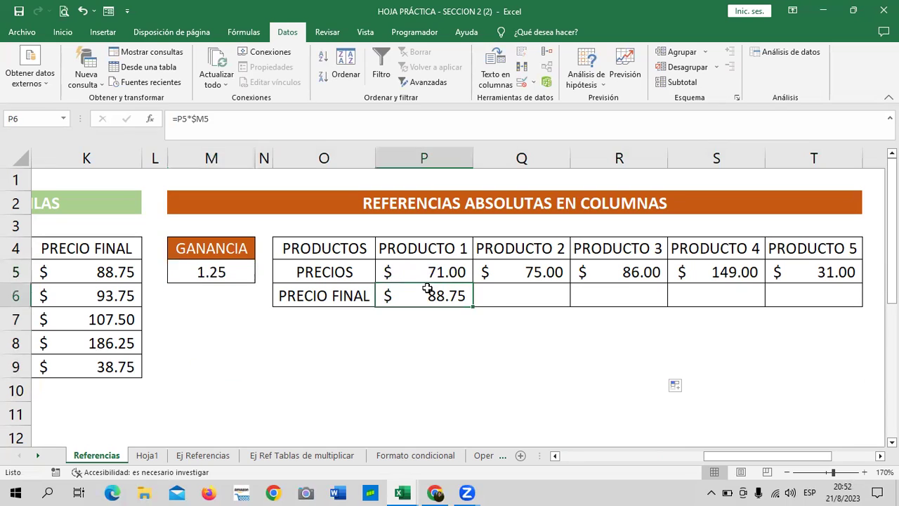
left_click(249, 345)
left_click_drag(238, 344, 811, 342)
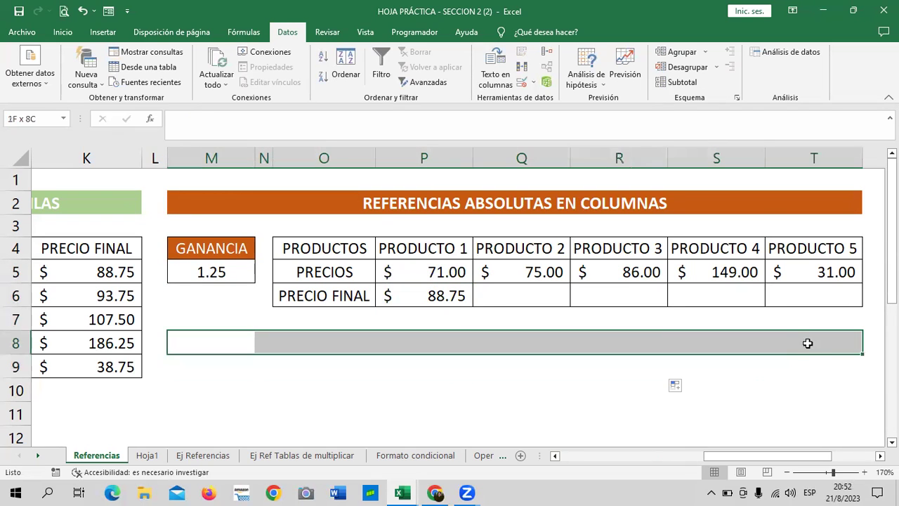
left_click(11, 340)
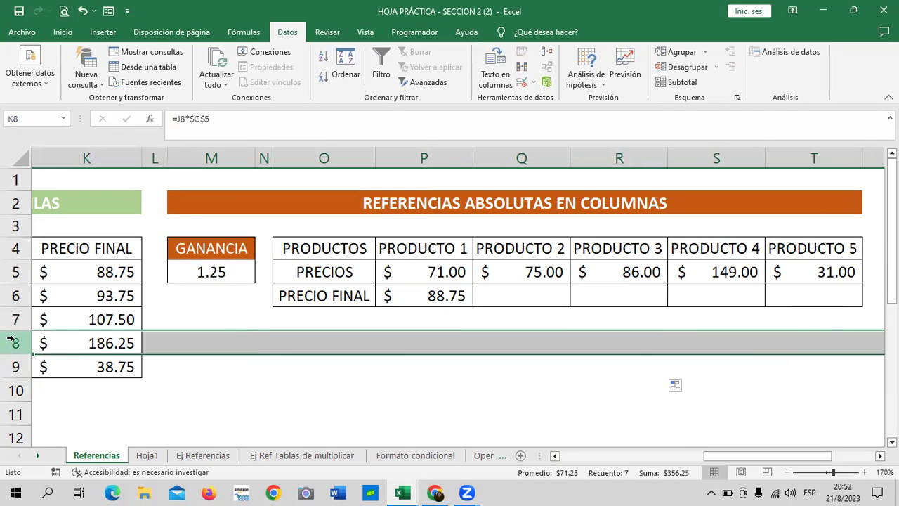
left_click(197, 390)
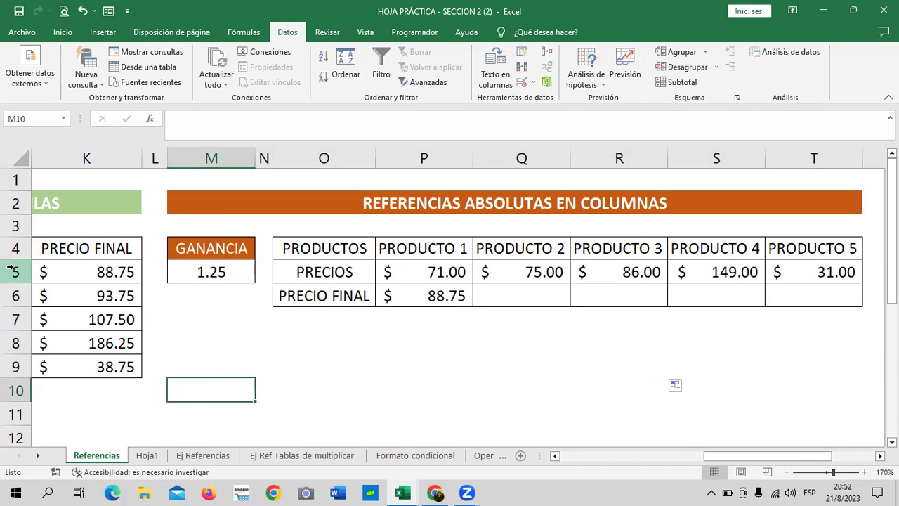
left_click(11, 270)
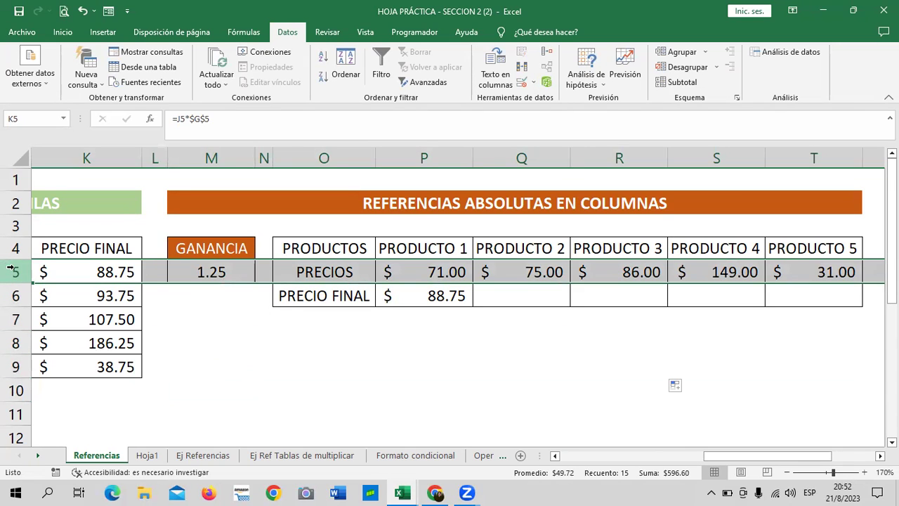
Fill P6's formula across to T6, then clear the whole P6:T6 row.
left_click(425, 358)
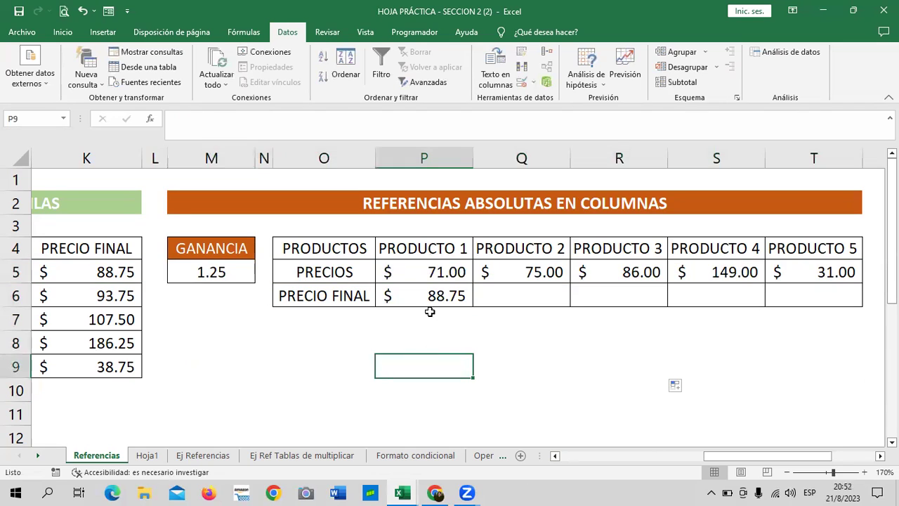
left_click(427, 290)
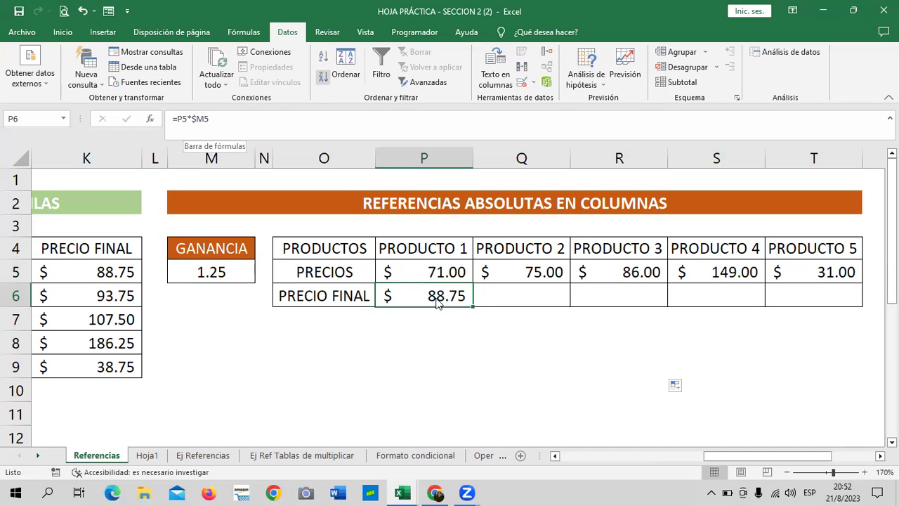
left_click_drag(475, 310, 820, 320)
left_click(564, 334)
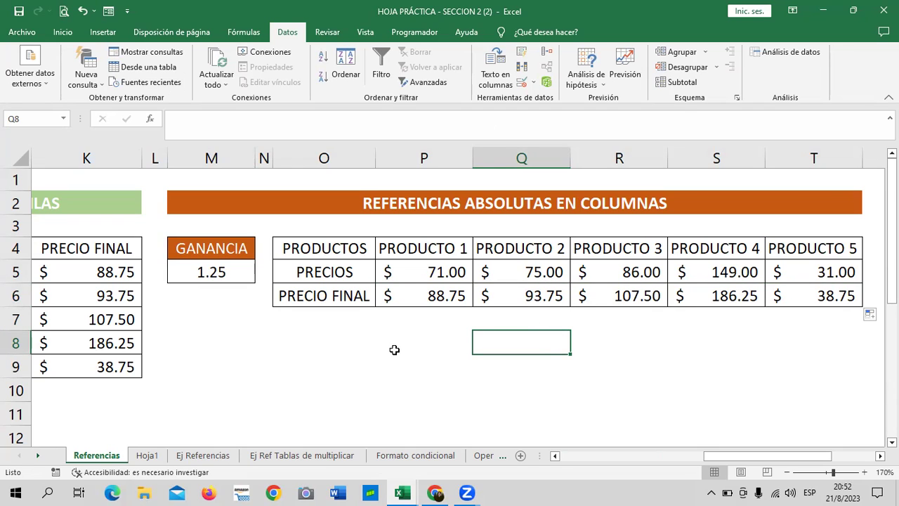
left_click_drag(423, 299, 801, 296)
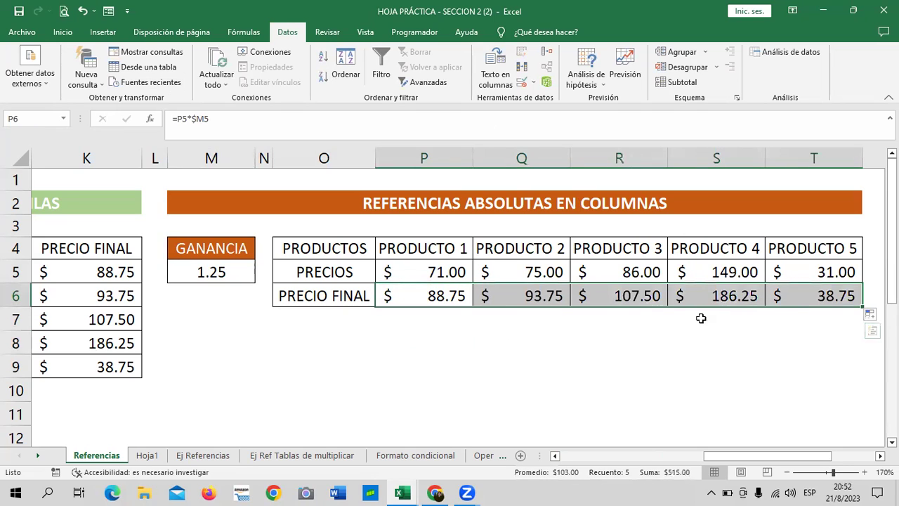
key("Delete")
Enter =P5*$M$5 in P6 and copy it across to T6.
left_click(615, 362)
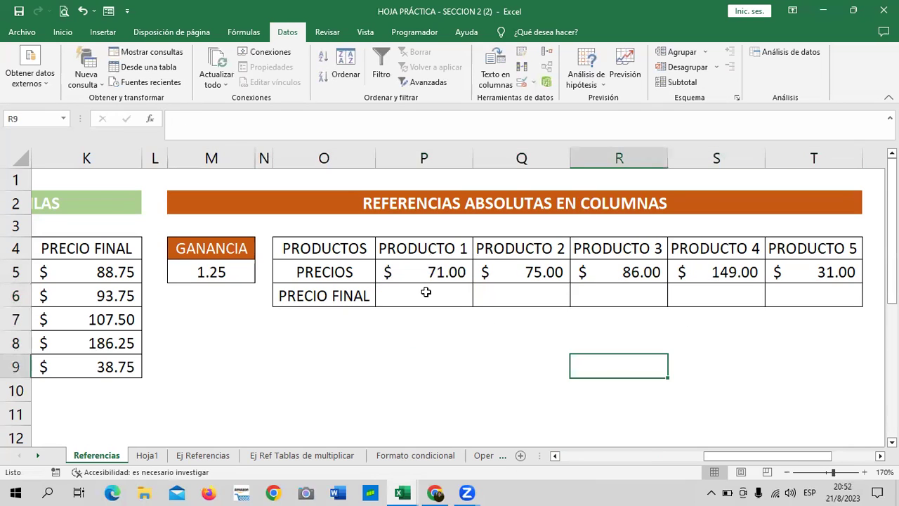
left_click(427, 293)
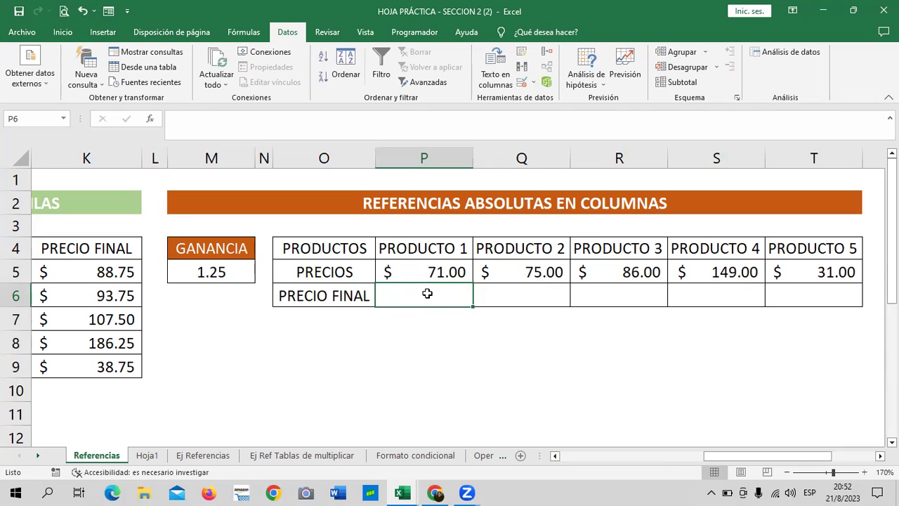
type("=")
left_click(426, 271)
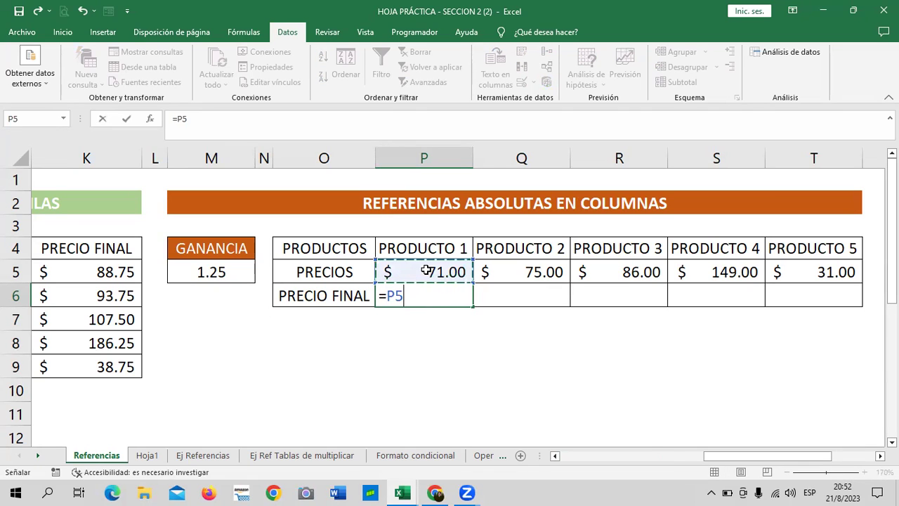
type("*")
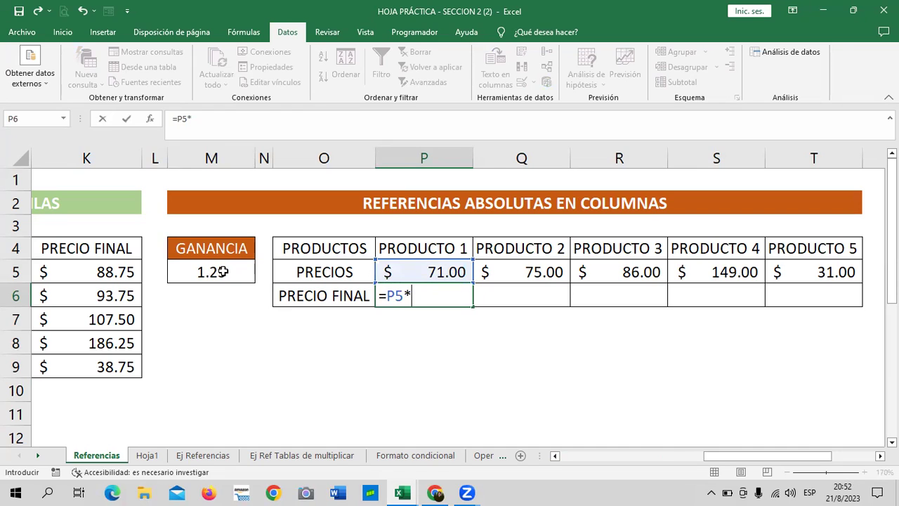
left_click(222, 271)
left_click(196, 119)
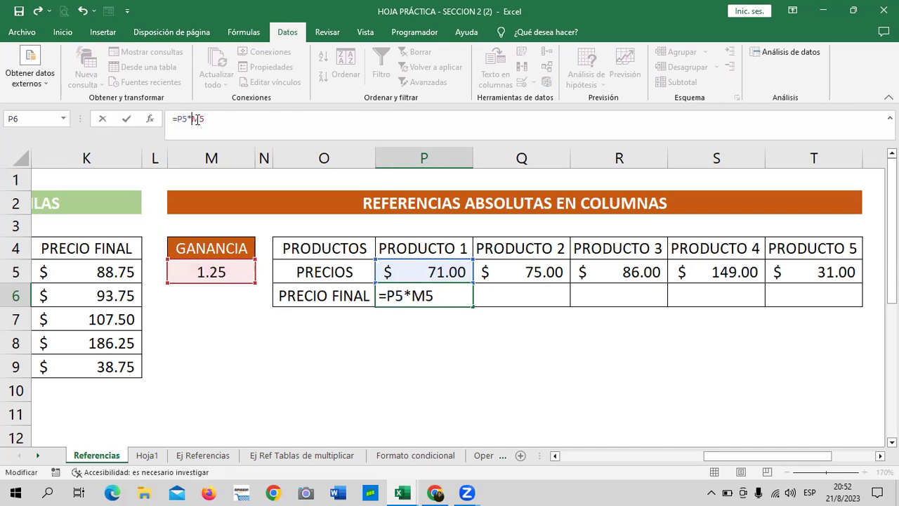
type("$M")
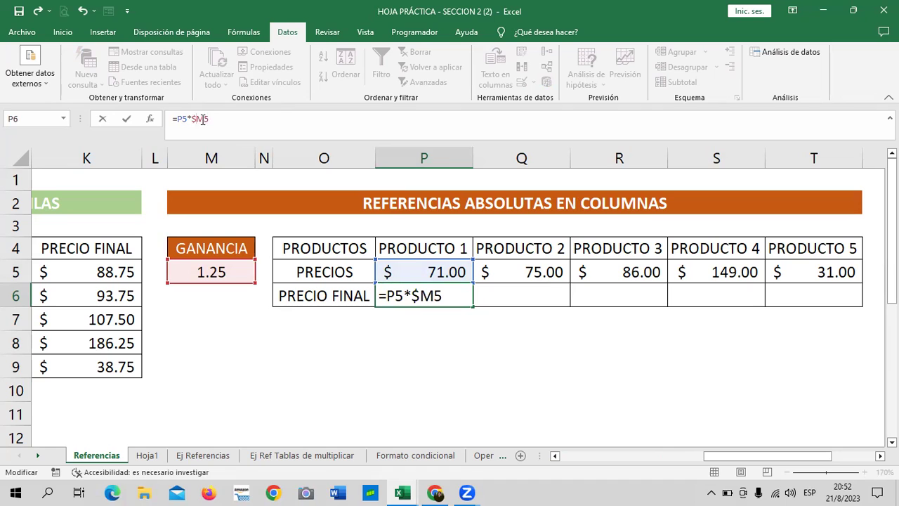
type("$")
key("Return")
key("Up")
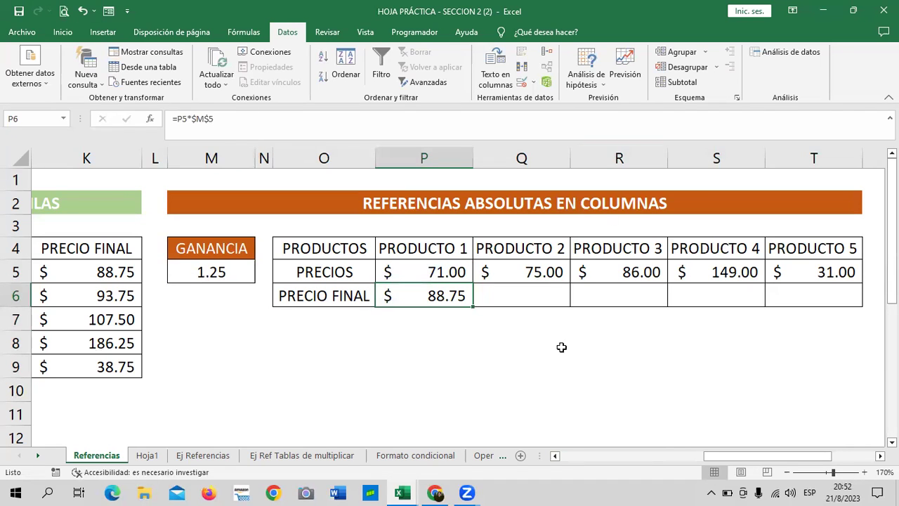
left_click_drag(473, 306, 820, 302)
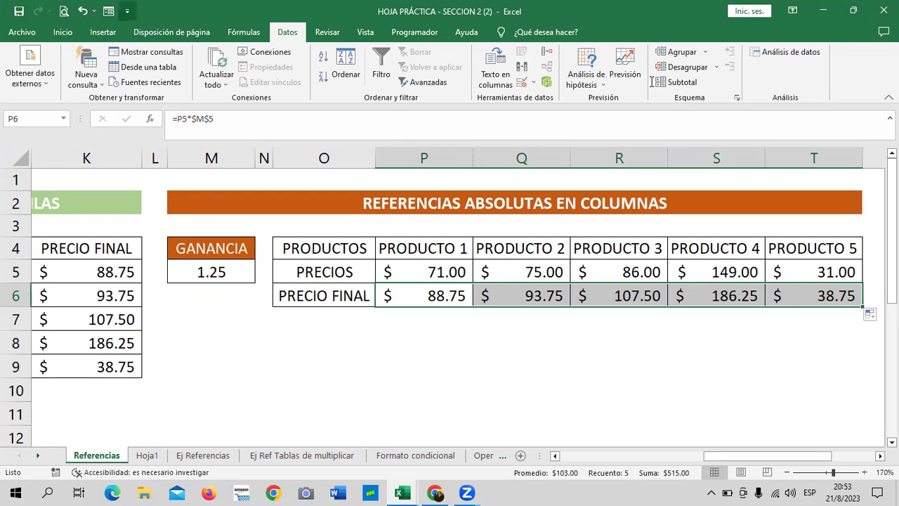
Verify the GANANCIA 1.25 in M5 and the prices of Productos 1–3 used by the formulas.
left_click(210, 273)
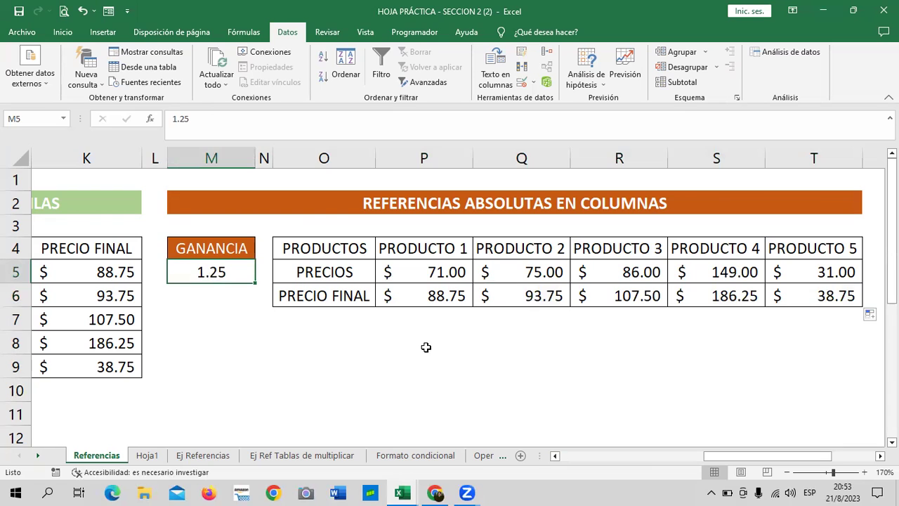
left_click(430, 266)
left_click(565, 274)
left_click(664, 276)
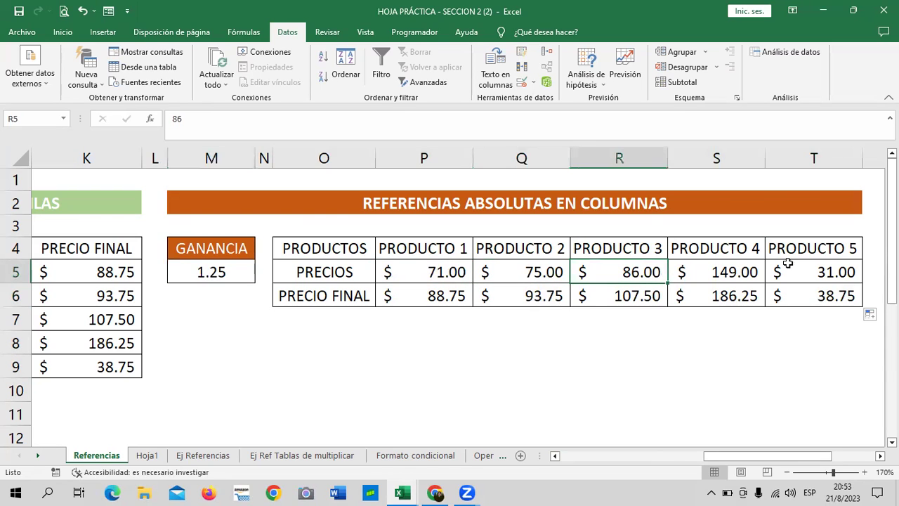
left_click(245, 273)
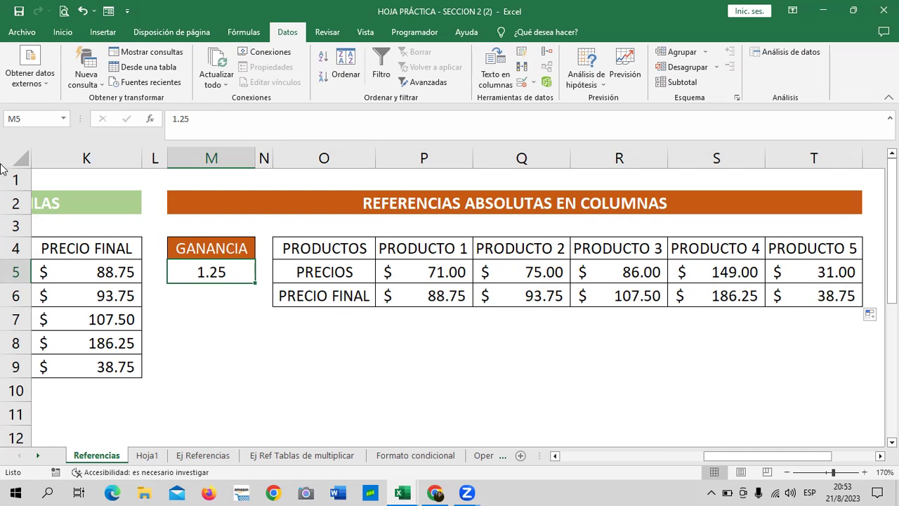
mouse_move(767, 456)
left_mouse_down()
mouse_move(577, 454)
mouse_move(618, 453)
left_mouse_up()
left_click(197, 456)
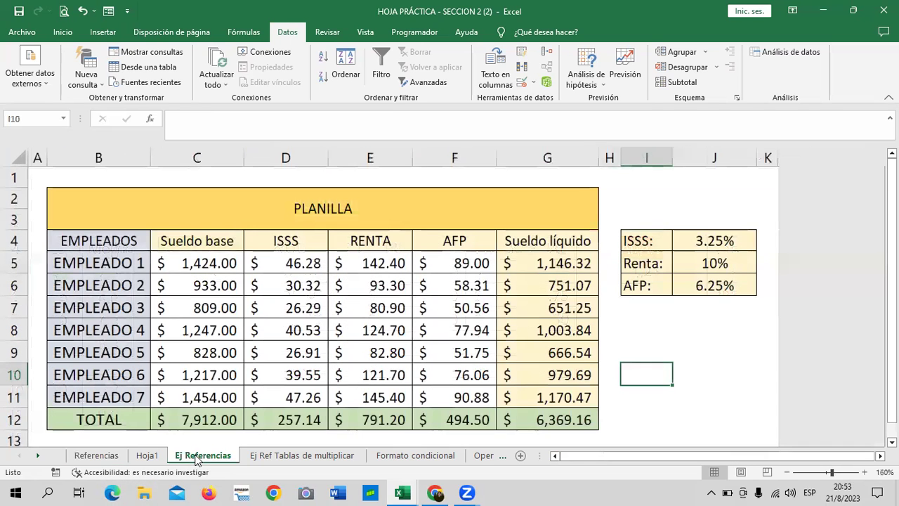
left_click(710, 241)
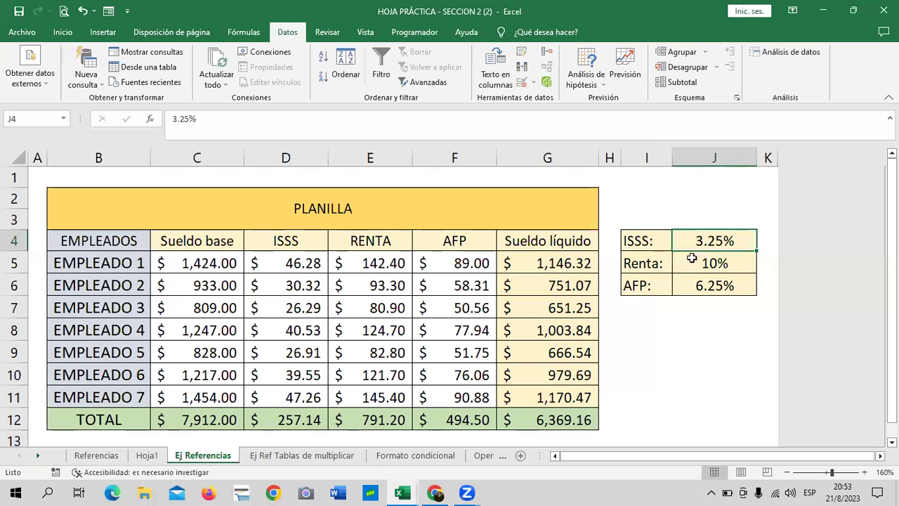
left_click(146, 455)
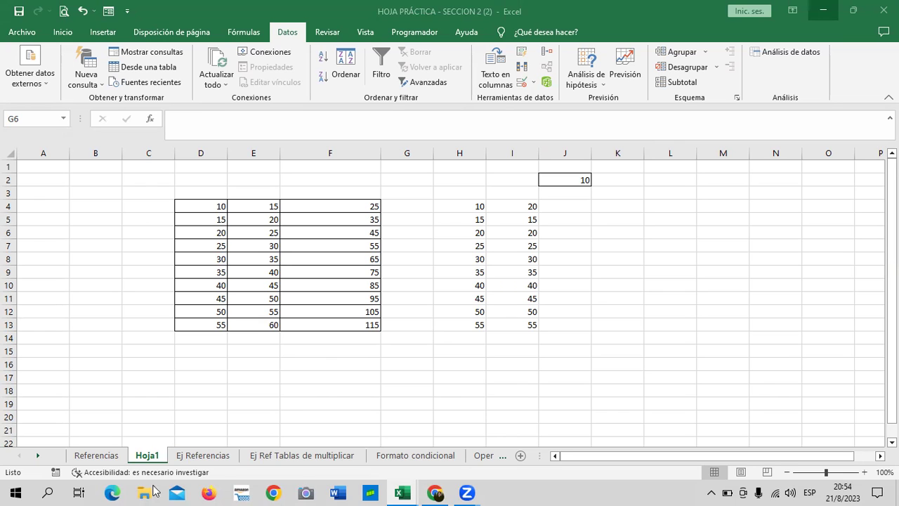
left_click(102, 457)
left_click(97, 455)
left_click_drag(618, 472, 637, 461)
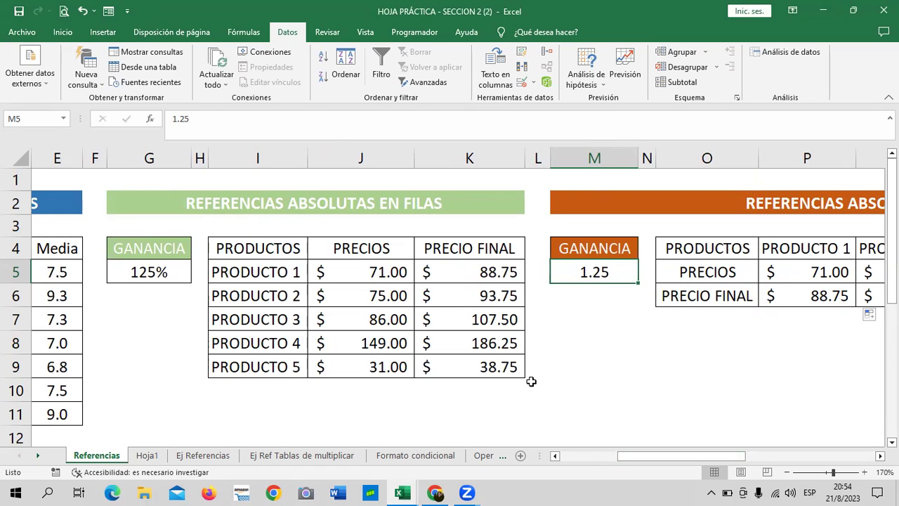
Enter 130% in G6 and 140% in G7 below the 125% rate.
left_click(158, 301)
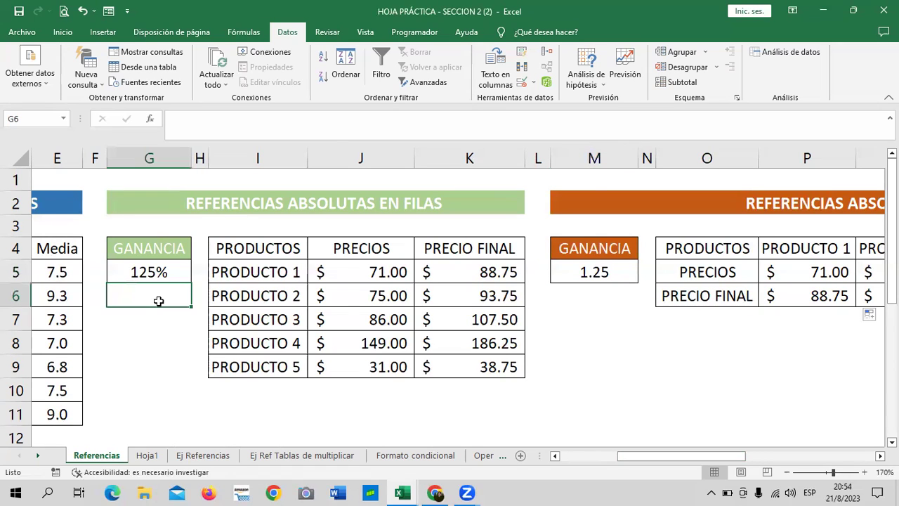
type("130%")
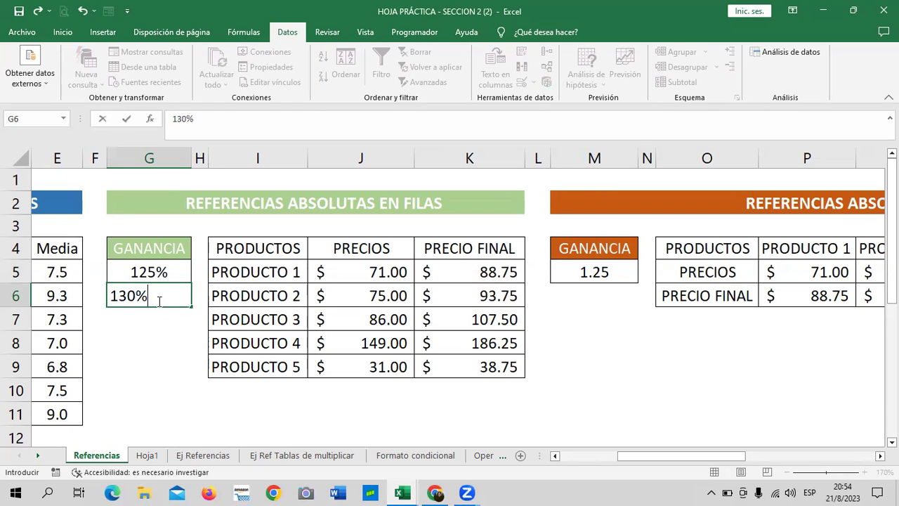
key("Return")
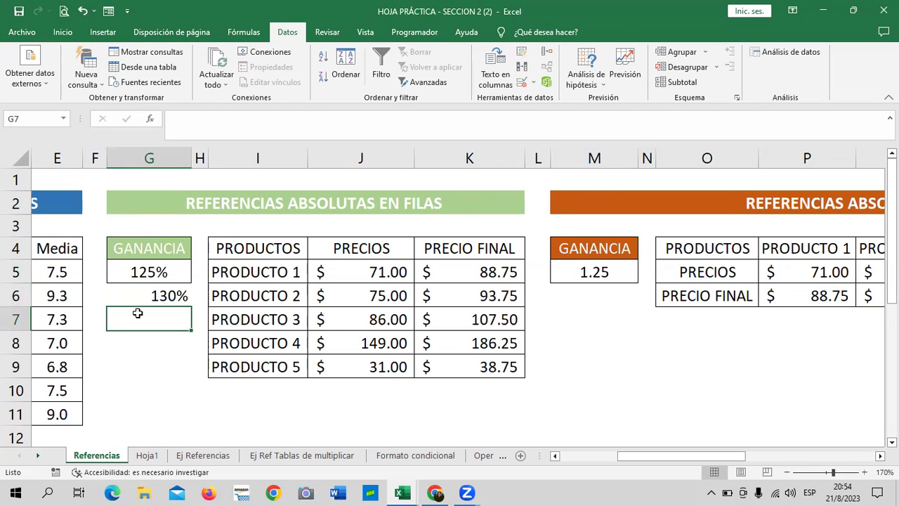
type("140%")
key("Return")
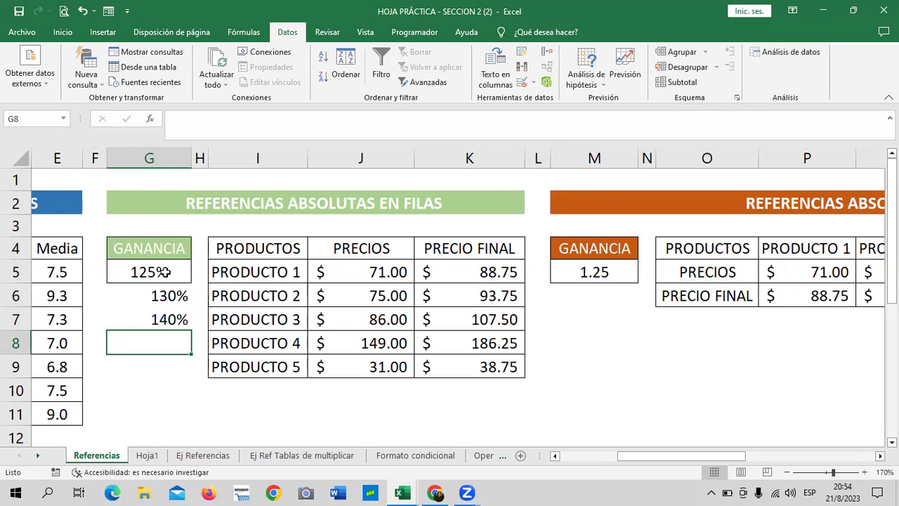
Add borders to the GANANCIA rates G5:G7 and right-align them.
left_click(166, 271)
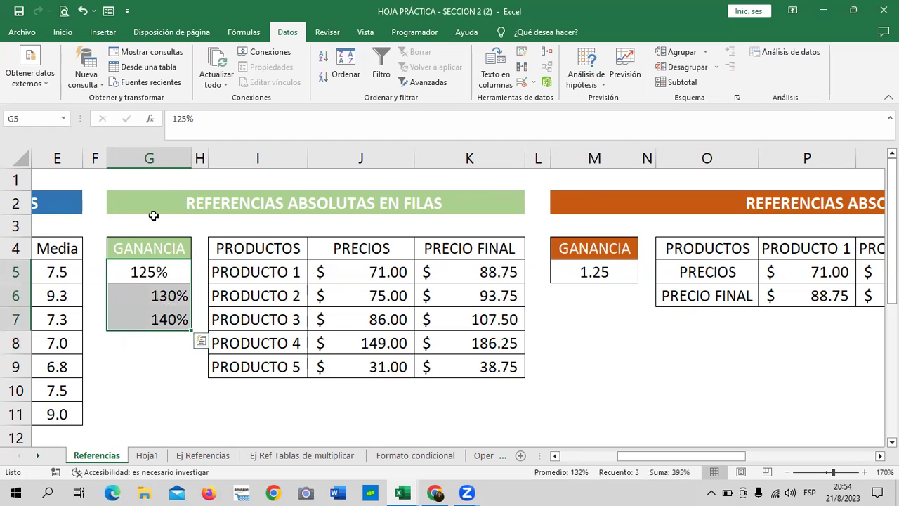
left_click(63, 32)
left_click(138, 78)
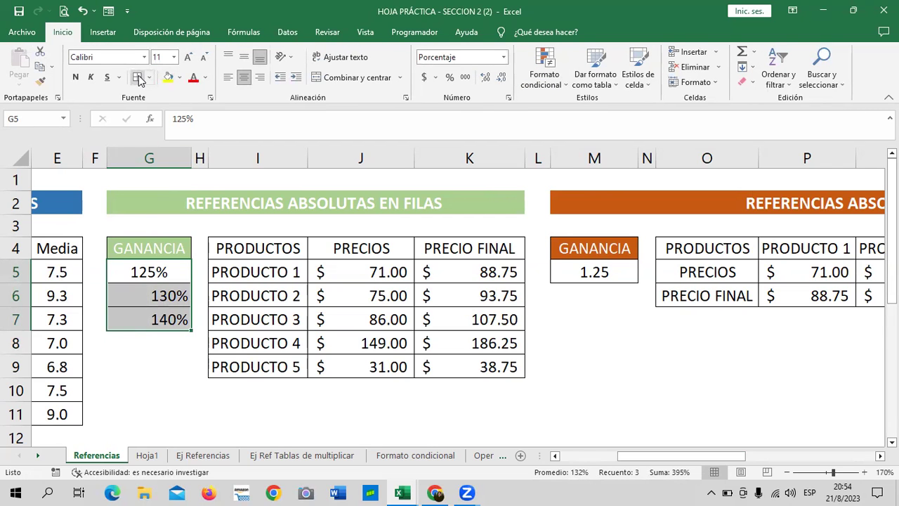
left_click(260, 77)
left_click(260, 413)
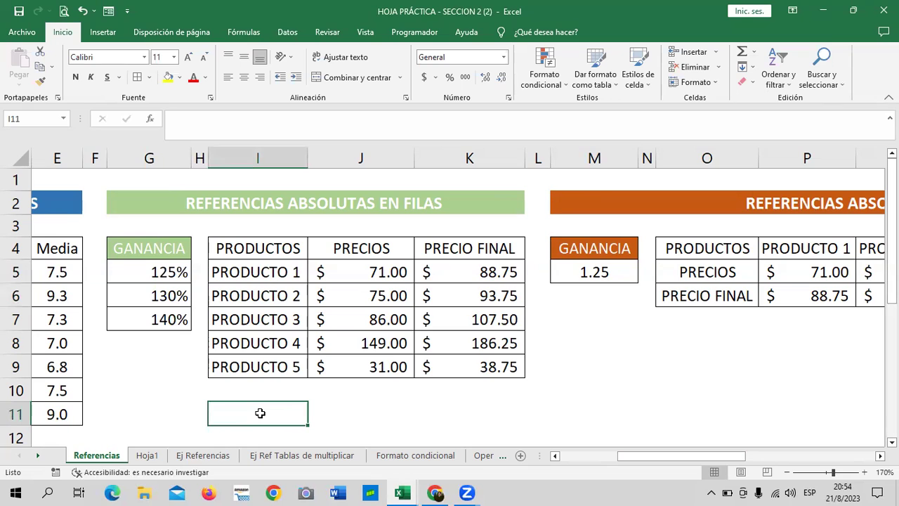
Delete the PRECIO FINAL values in K5 and then in K6:K9.
left_click(387, 398)
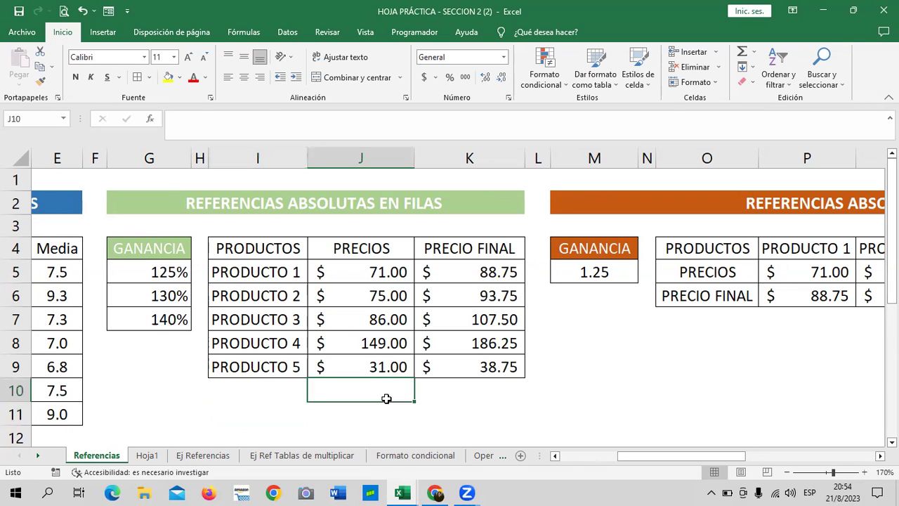
left_click(484, 272)
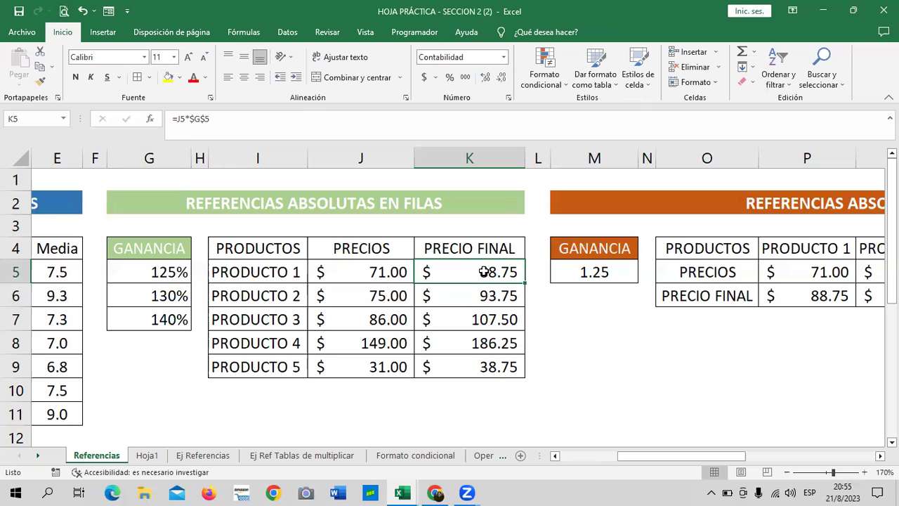
key("Delete")
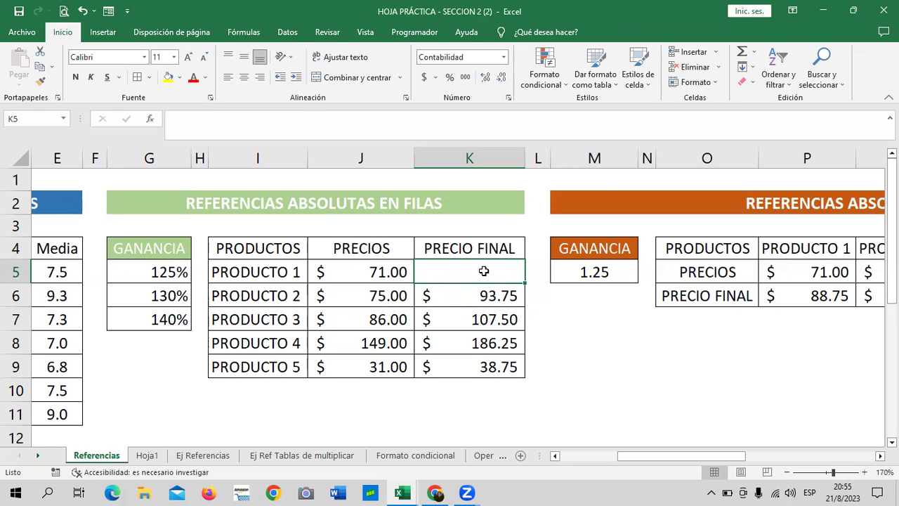
left_click(642, 389)
left_click_drag(496, 295, 497, 372)
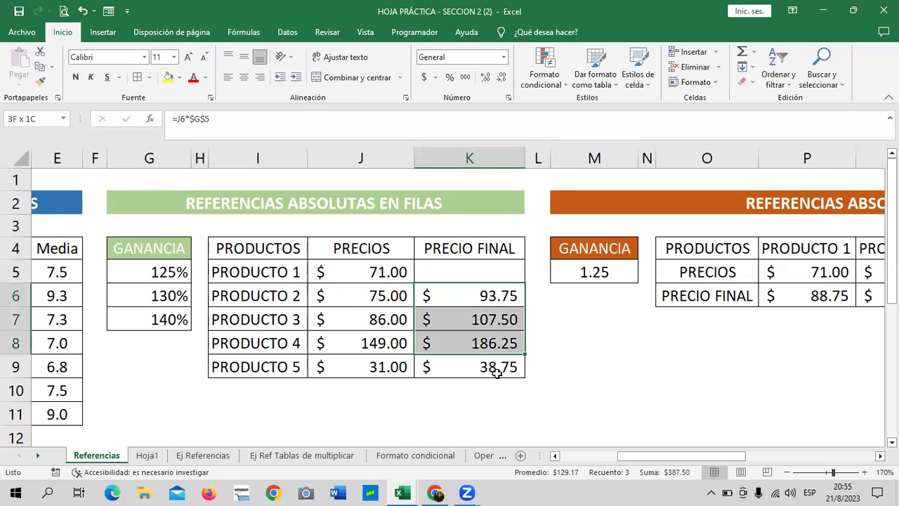
key("Delete")
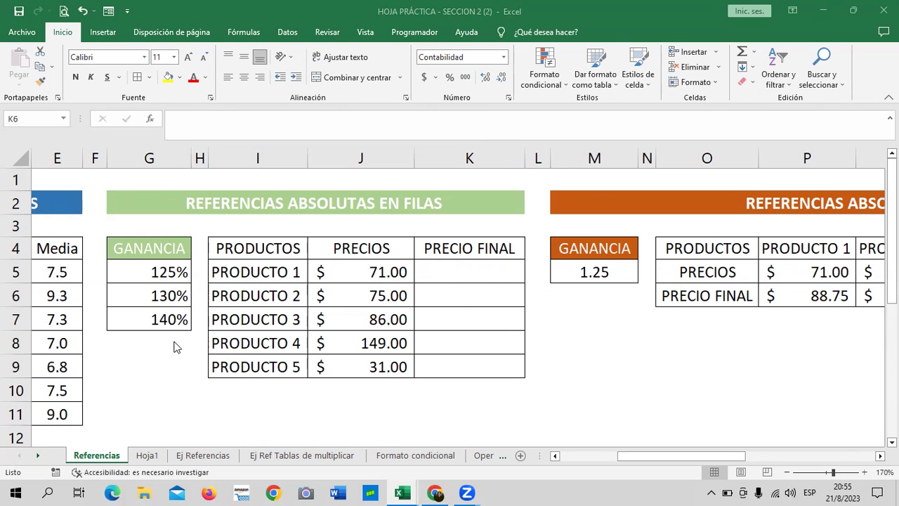
Enter 150% in G8 and 160% in G9, then border all five rates G5:G9.
left_click(356, 274)
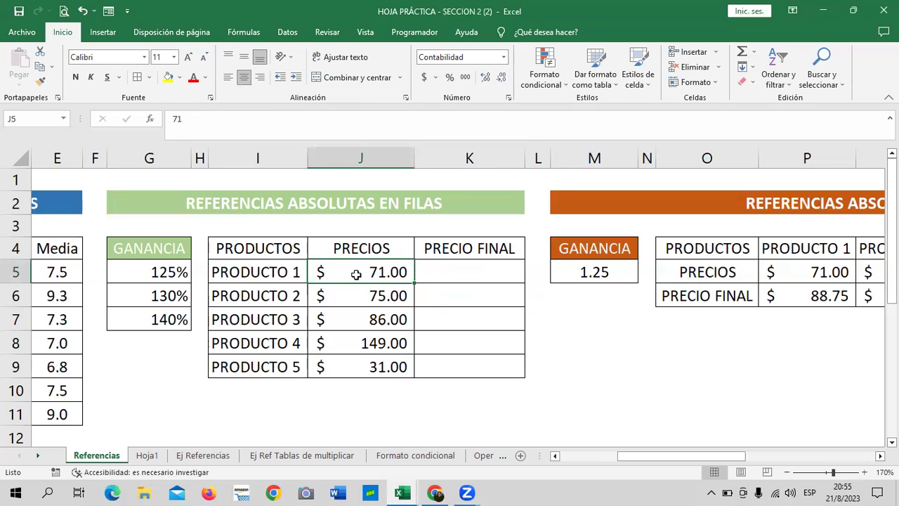
left_click(135, 343)
type("150")
key("Return")
left_click(133, 343)
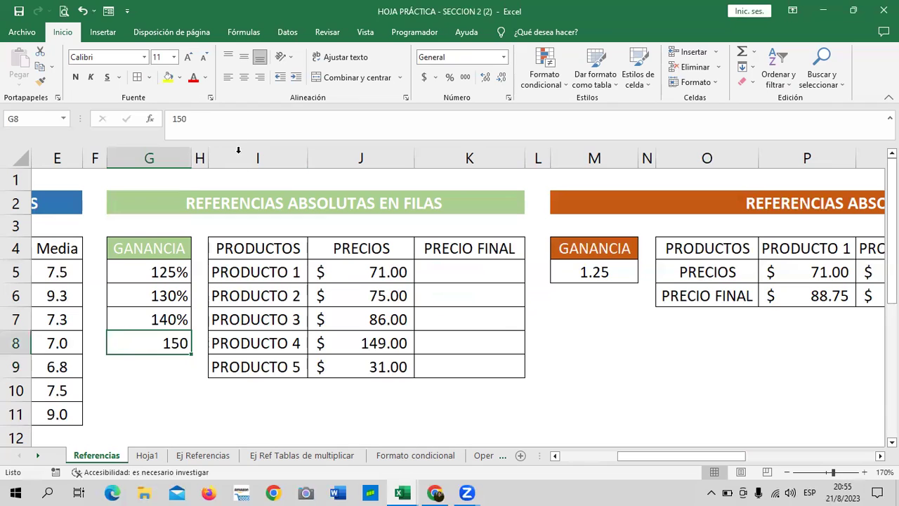
left_click(236, 129)
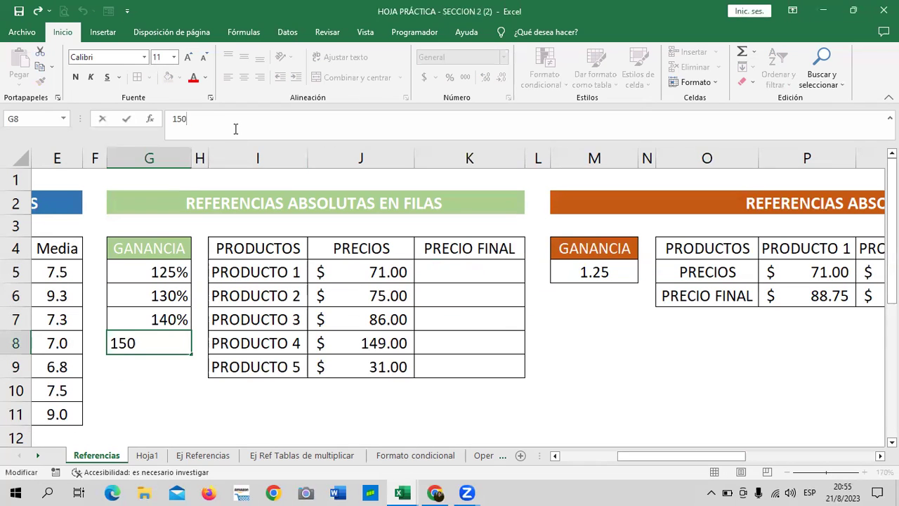
key("Return")
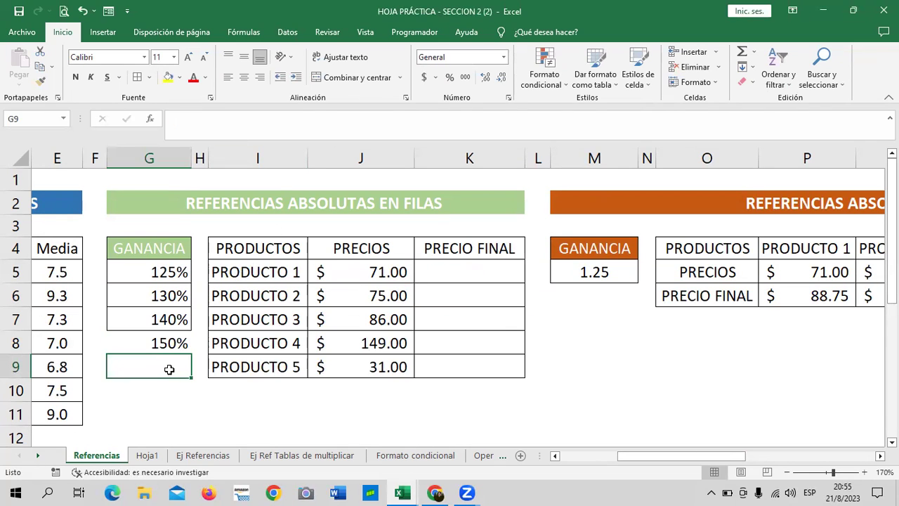
type("160%")
key("Return")
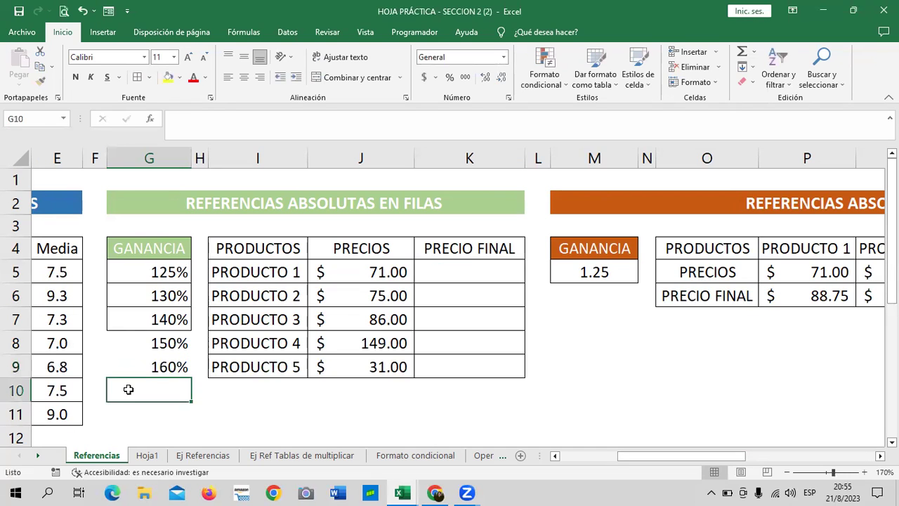
left_click_drag(145, 268, 145, 367)
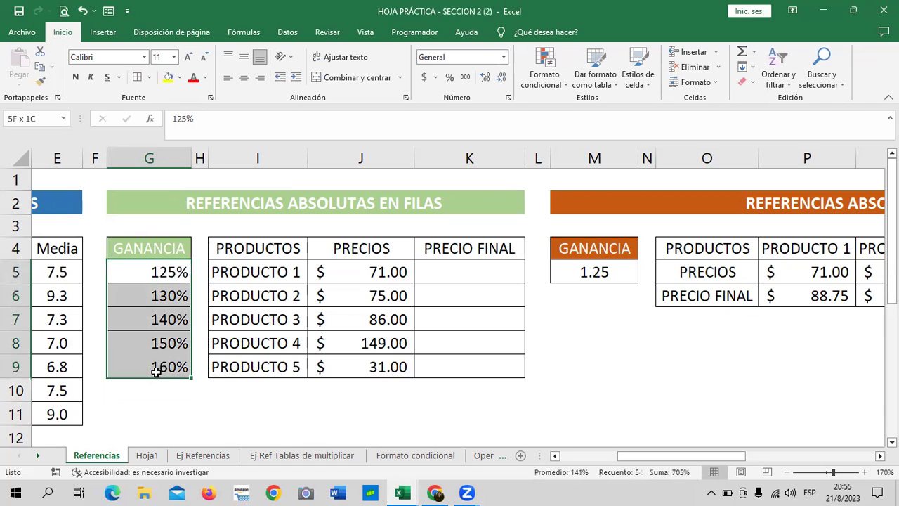
left_click(135, 77)
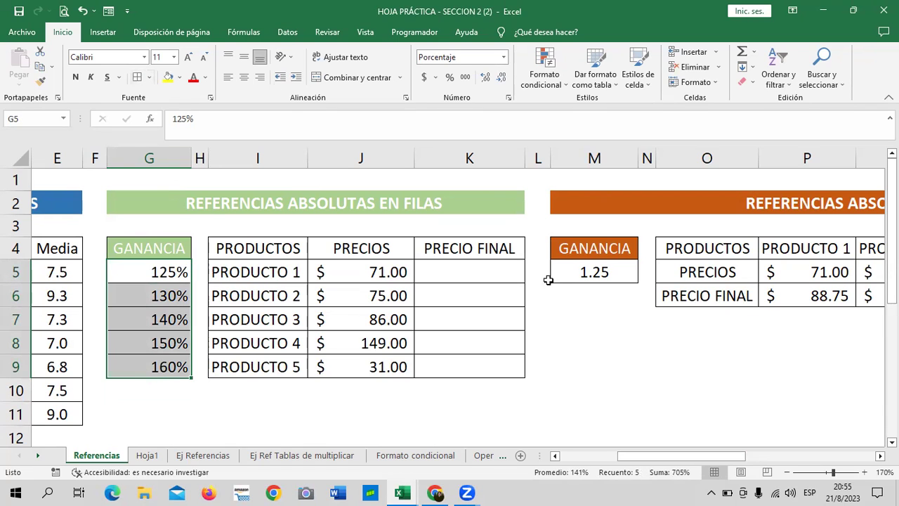
Discard a started =J5 formula in K5, scroll to the columns table, and select M6.
left_click(602, 329)
left_click(167, 273)
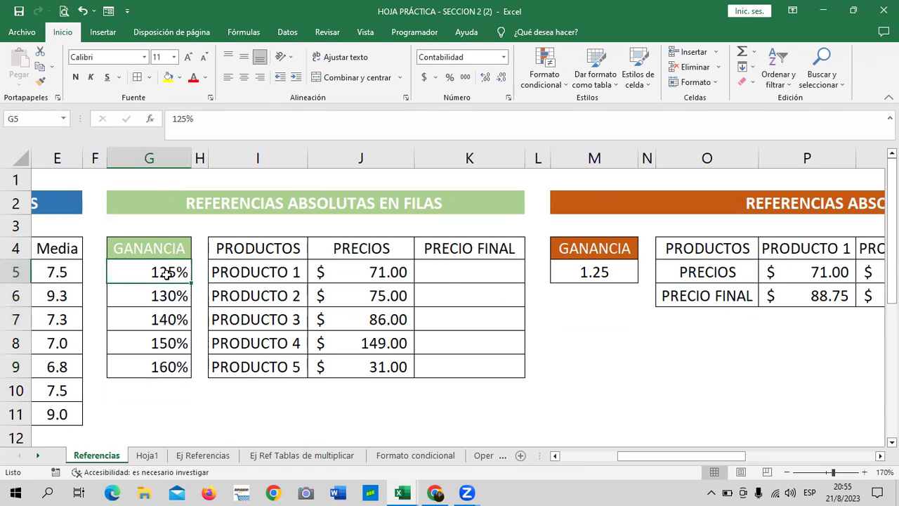
left_click(444, 274)
left_click(173, 274)
left_click(463, 271)
type("=")
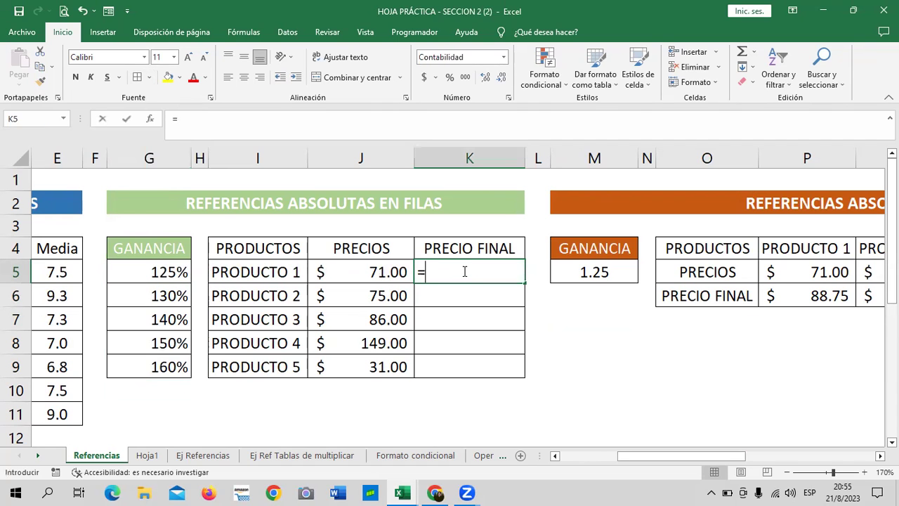
left_click(378, 273)
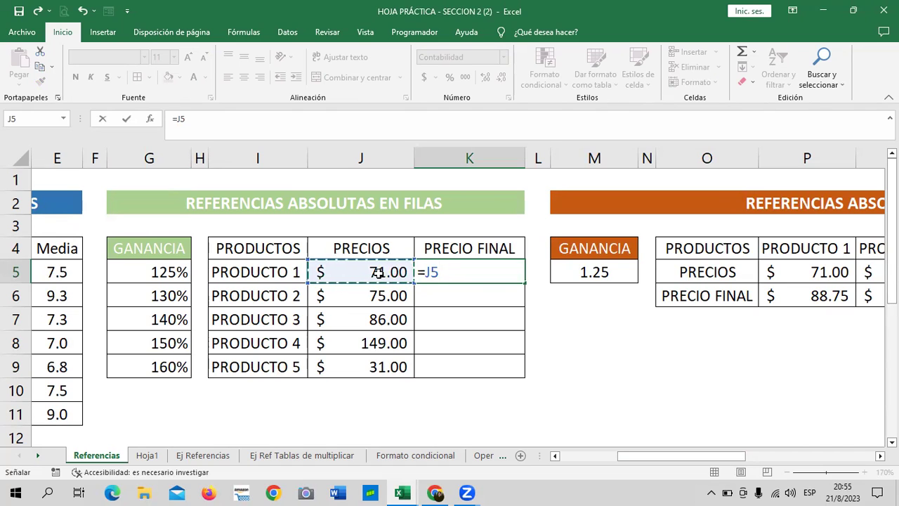
key("BackSpace")
key("BackSpace")
key("BackSpace")
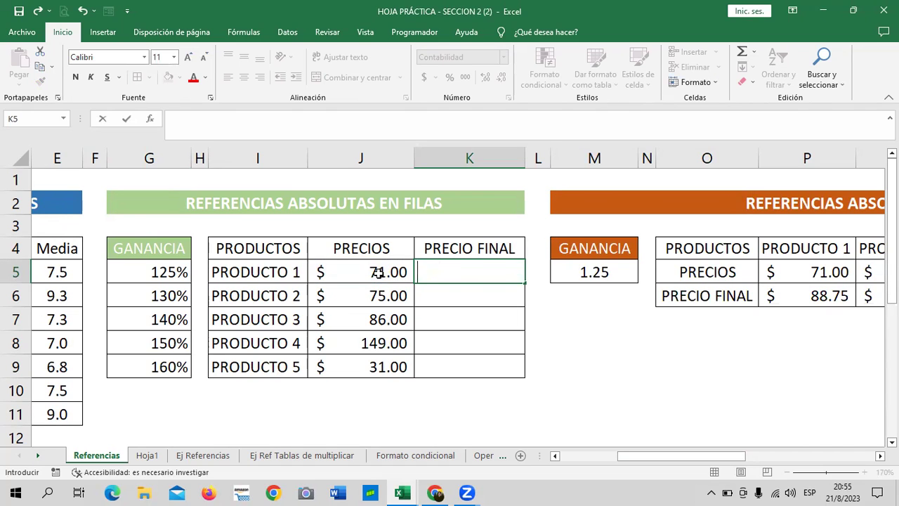
key("Return")
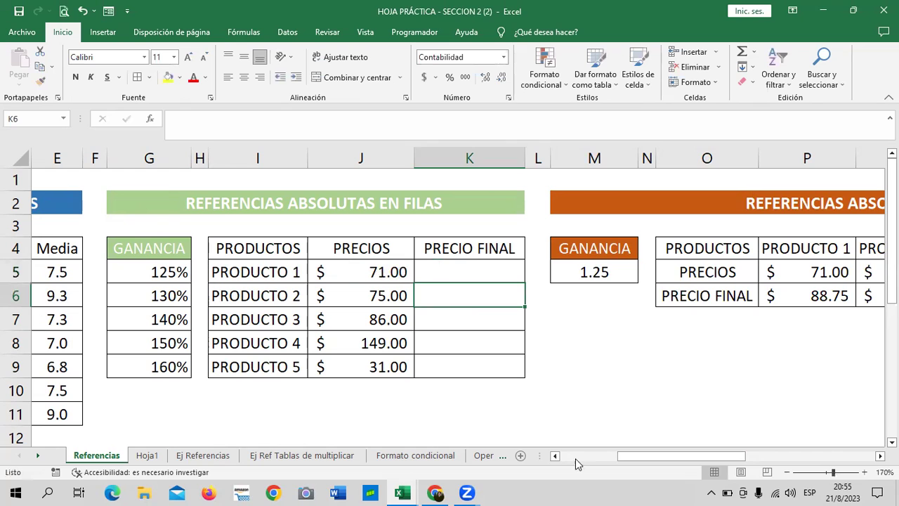
mouse_move(629, 455)
left_mouse_down()
mouse_move(739, 456)
mouse_move(730, 458)
left_mouse_up()
left_click(102, 297)
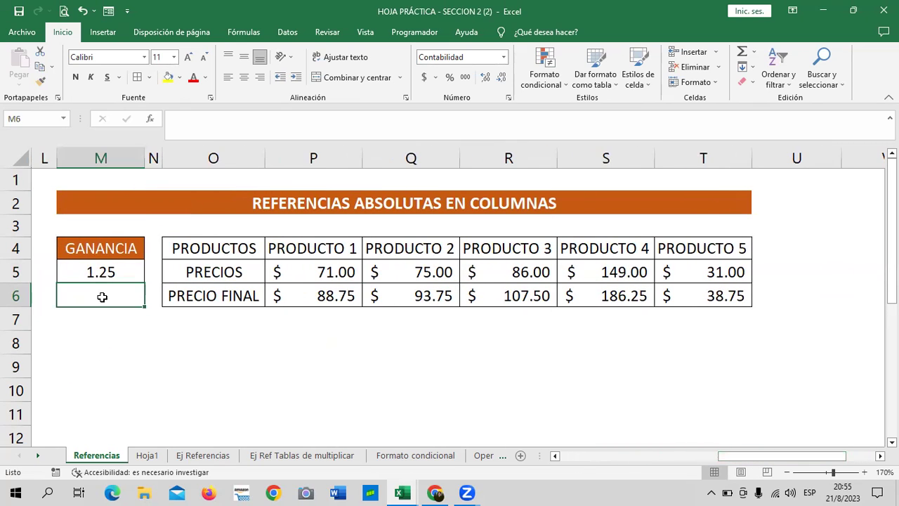
Enter 1.30 in M6, add borders to M5:M9 and apply General number format.
left_click(124, 358)
left_click(105, 290)
type("1.")
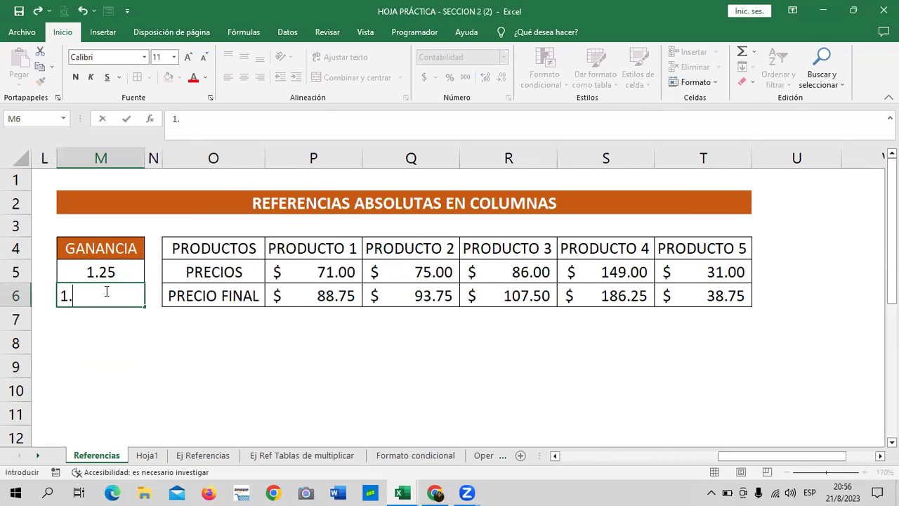
type("30")
key("Return")
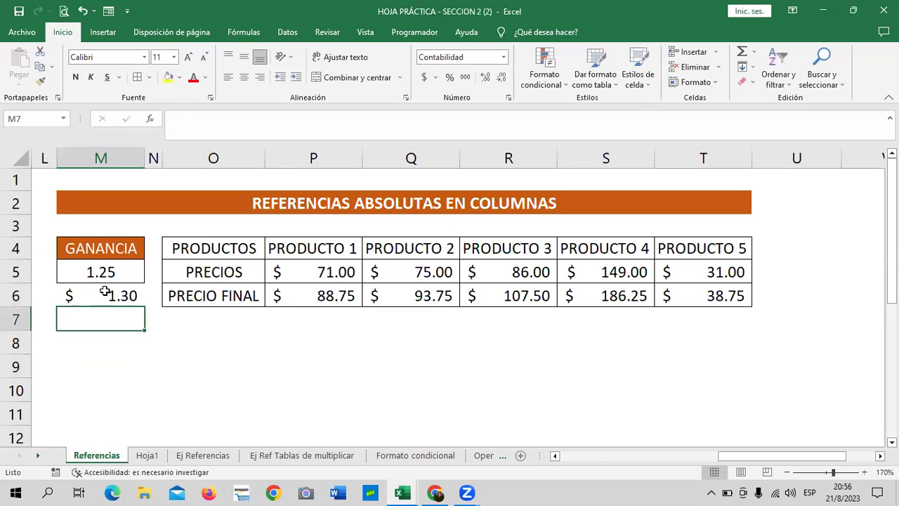
left_click(108, 271)
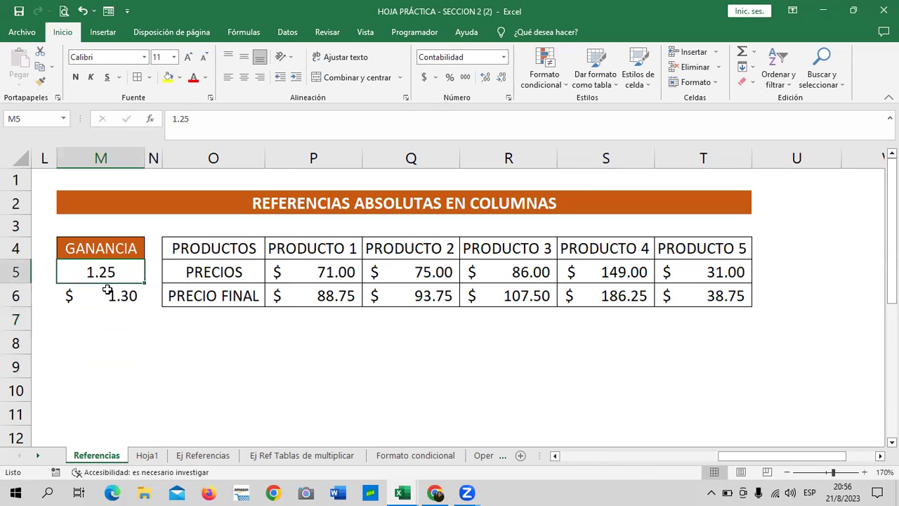
left_click_drag(106, 289, 110, 361)
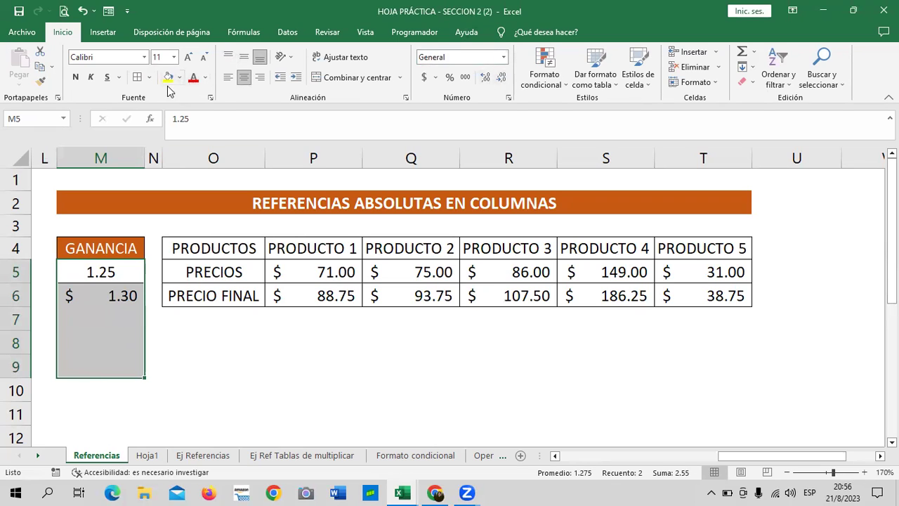
left_click(137, 77)
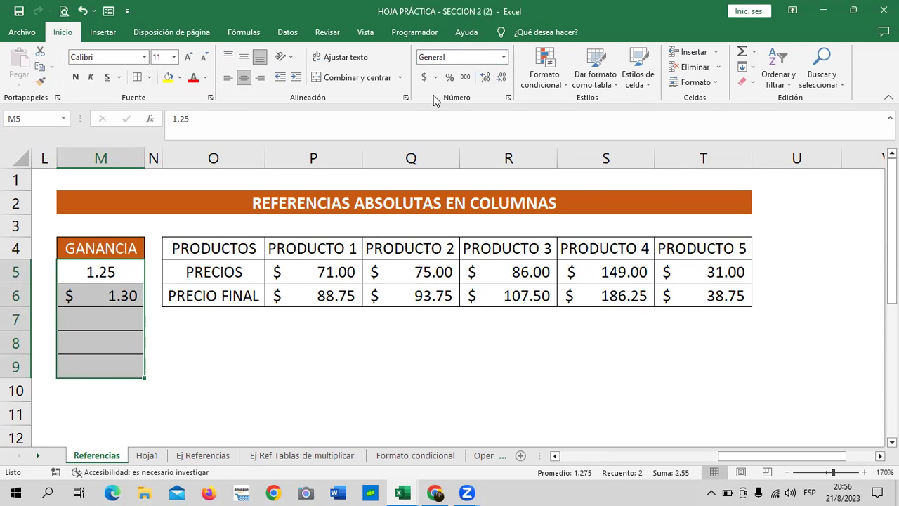
left_click(503, 58)
left_click(503, 58)
left_click(503, 58)
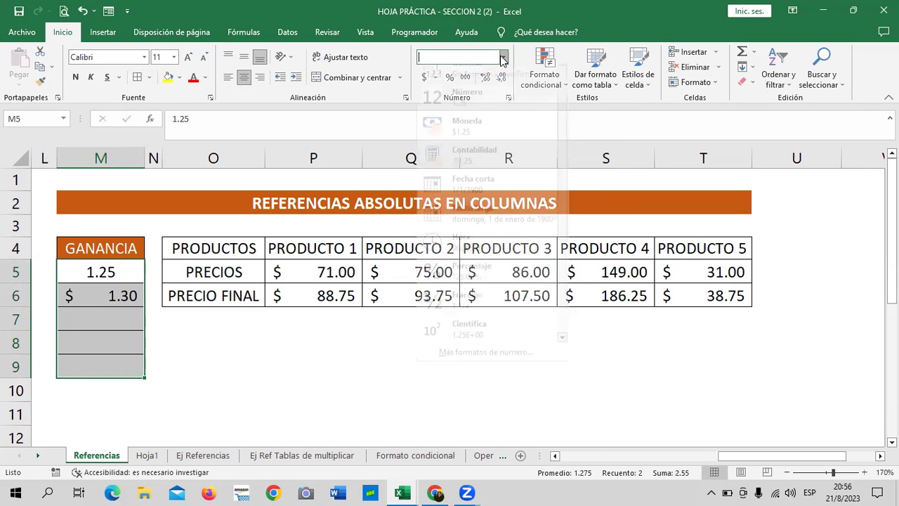
left_click(478, 79)
Fill M7:M9 with the margins 1.4, 1.5 and 1.6.
left_click(246, 335)
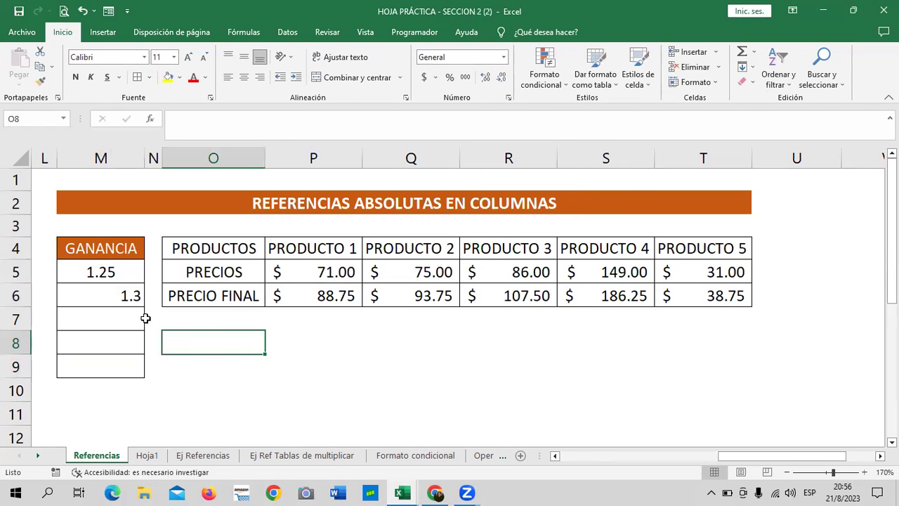
left_click(128, 316)
type("1.40")
key("Return")
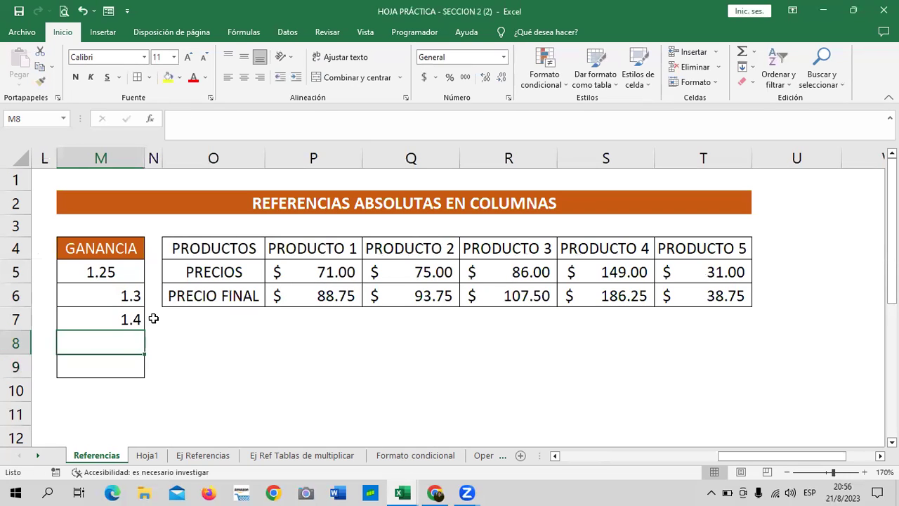
type("1.2")
key("BackSpace")
type("5")
key("Return")
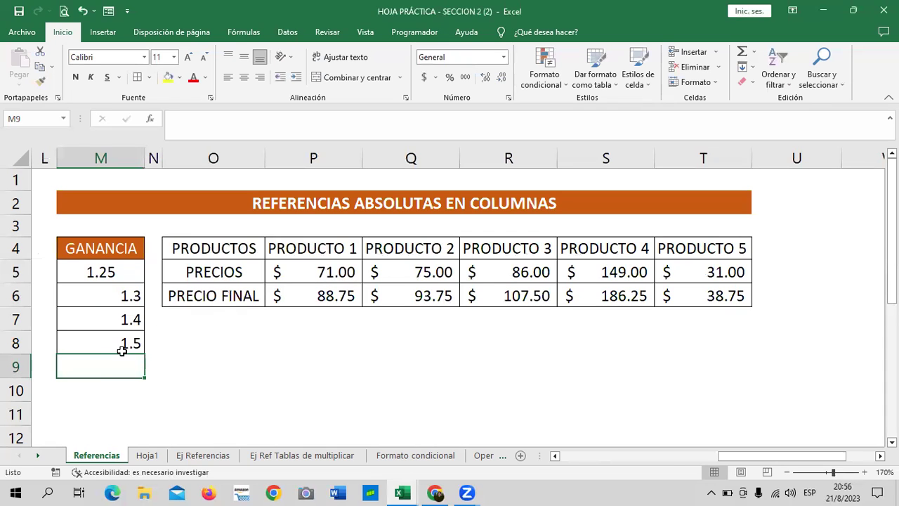
type("1.6")
key("Return")
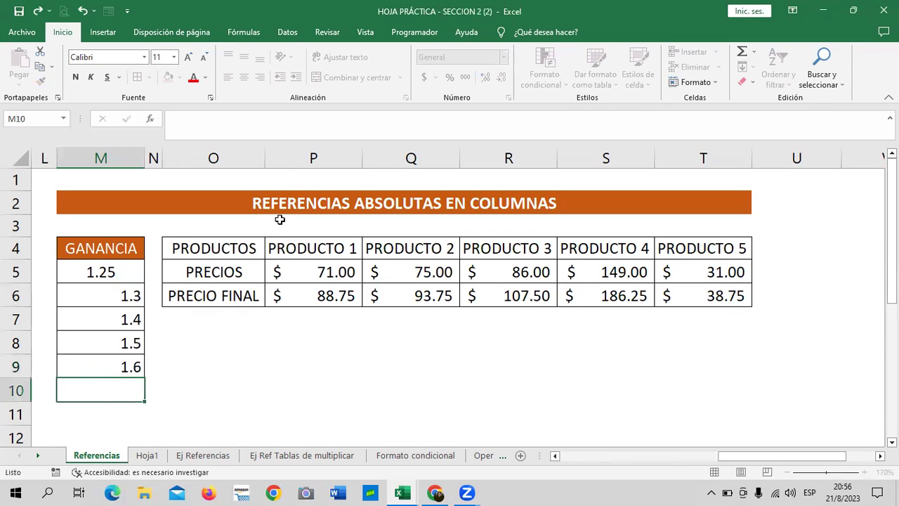
Centre the five margin values in M5:M9.
left_click_drag(125, 270, 127, 367)
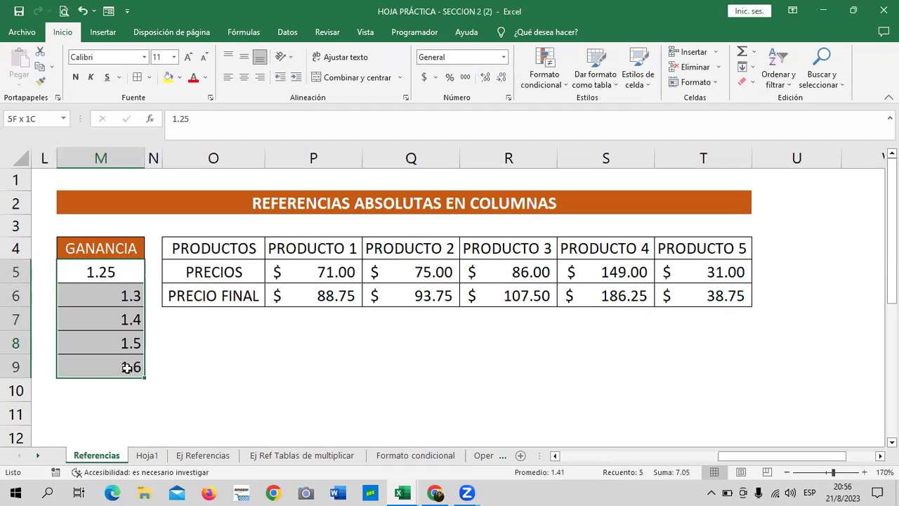
left_click(228, 79)
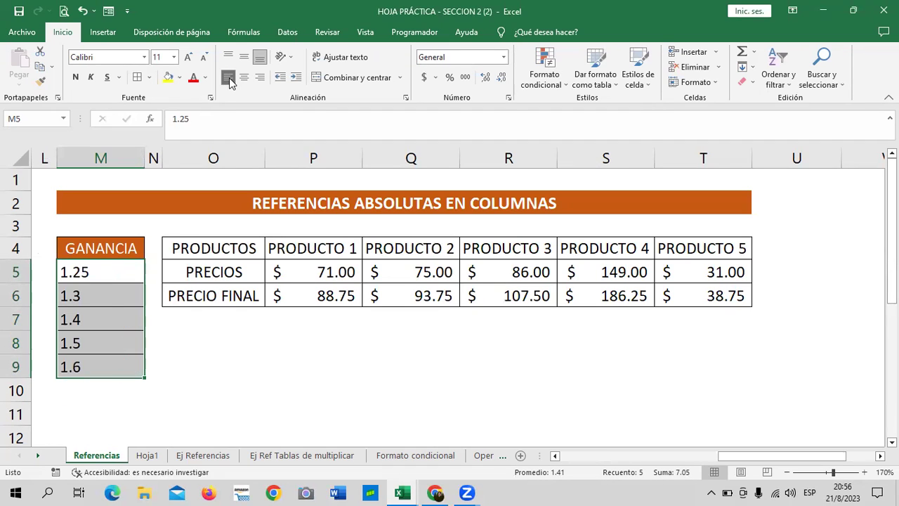
left_click(244, 77)
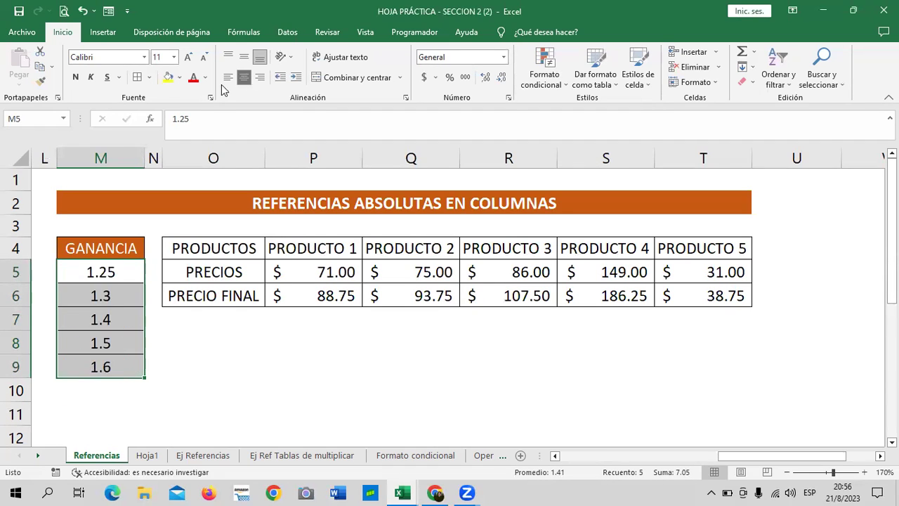
Delete PRODUCTO 1's final-price formula in P6, leaving the cell empty.
left_click(316, 391)
left_click(312, 291)
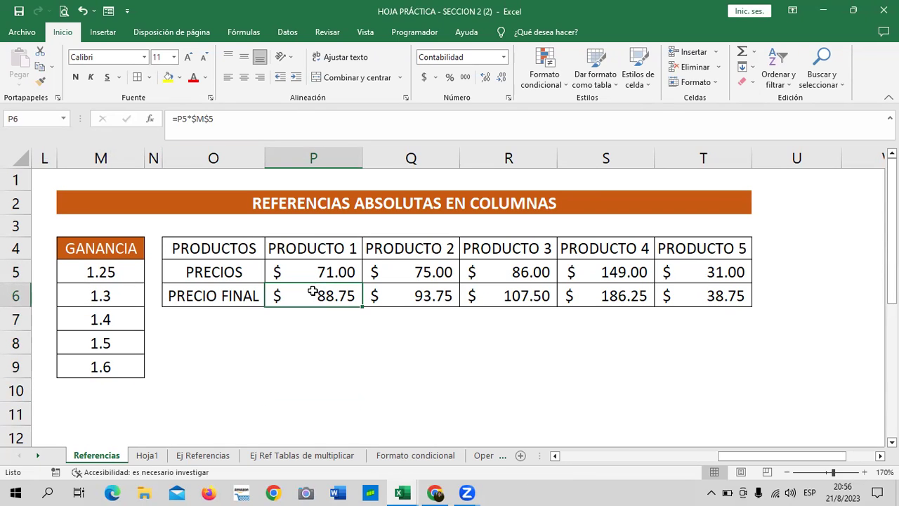
left_click(277, 114)
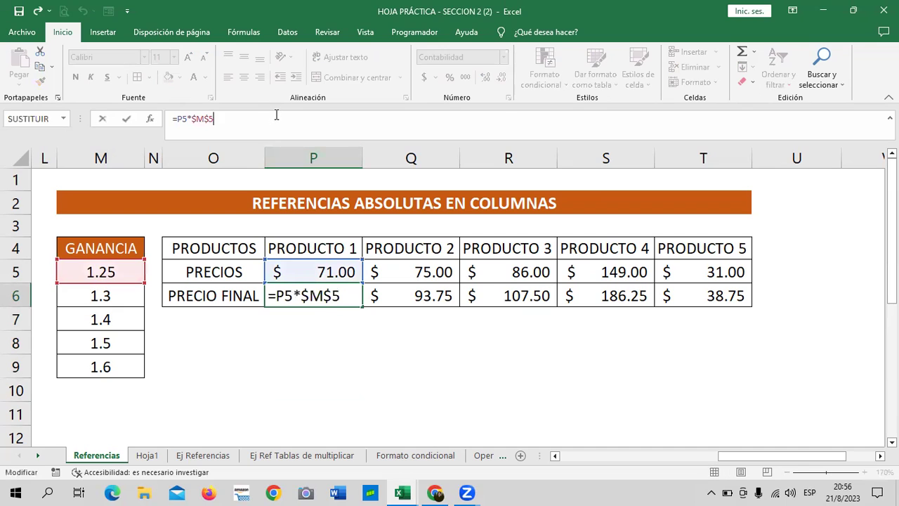
key("BackSpace")
key("BackSpace")
key("BackSpace")
key("BackSpace")
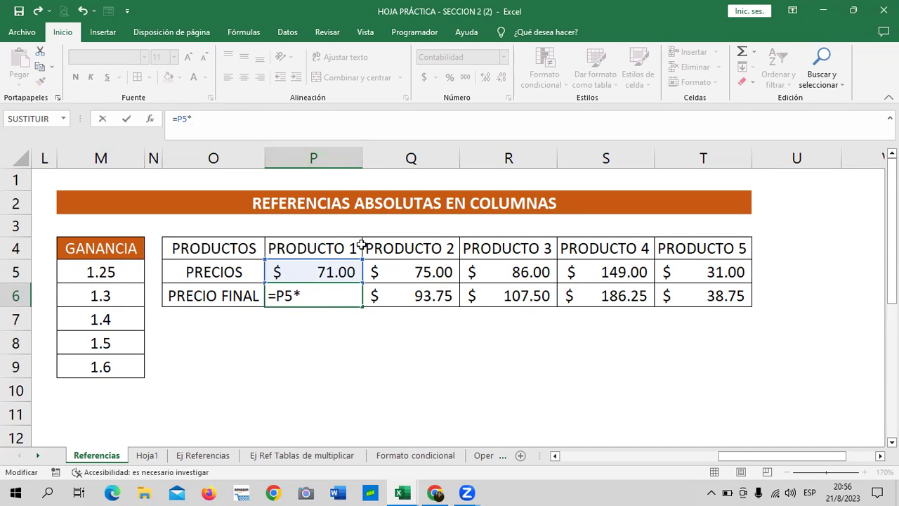
key("Return")
left_click(471, 300)
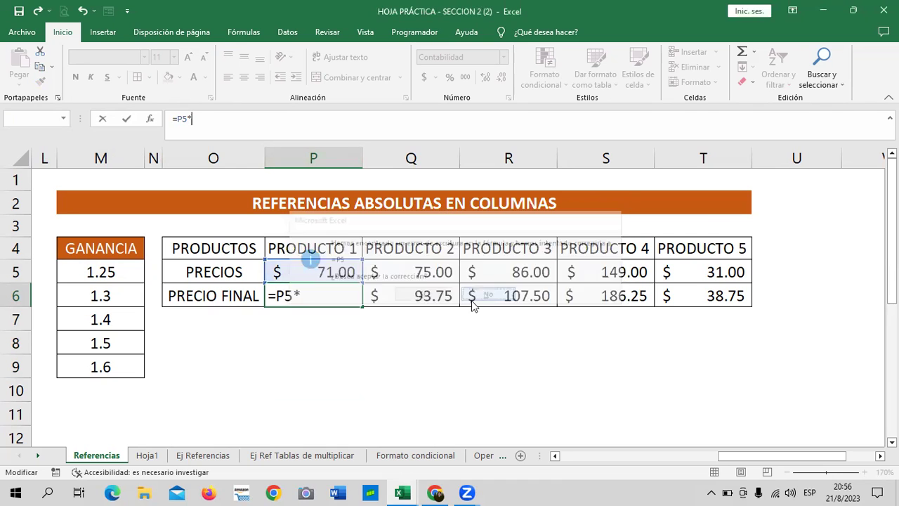
left_click(456, 288)
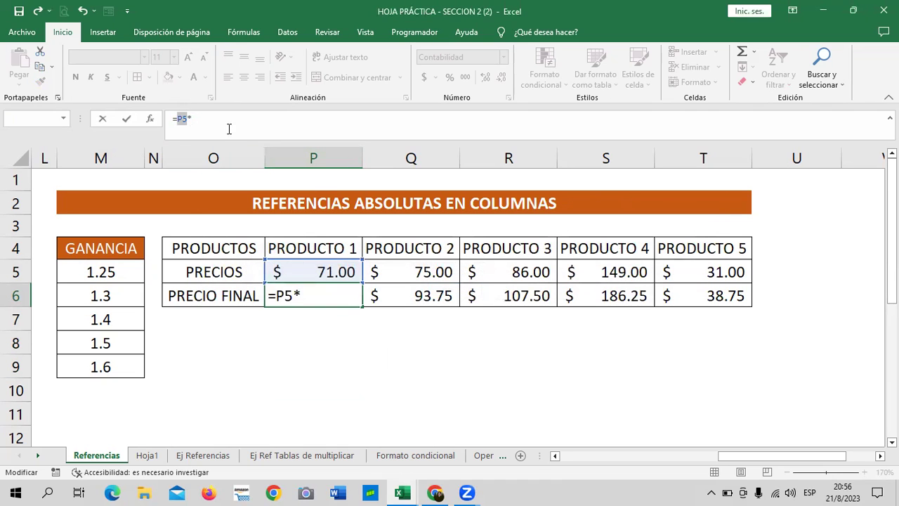
key("BackSpace")
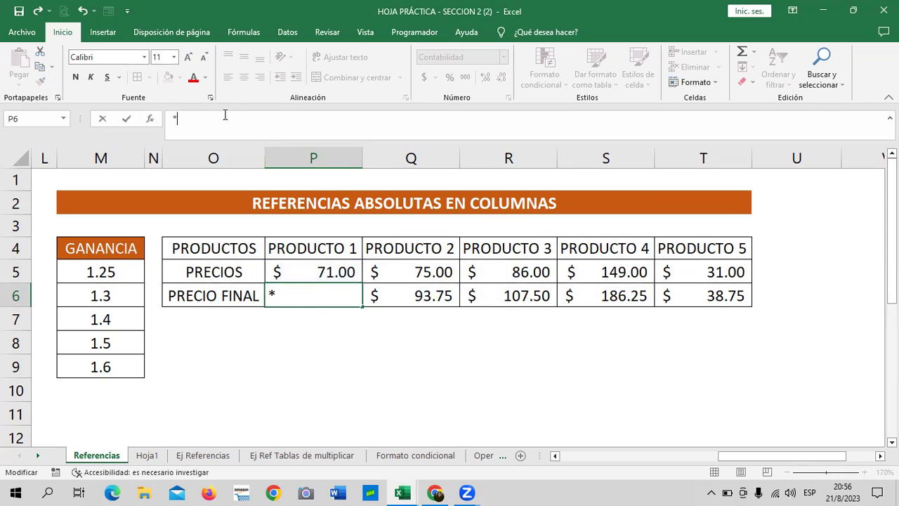
left_click(363, 355)
Clear the remaining final prices in Q6:T6 and return to P6.
left_click_drag(403, 289, 693, 293)
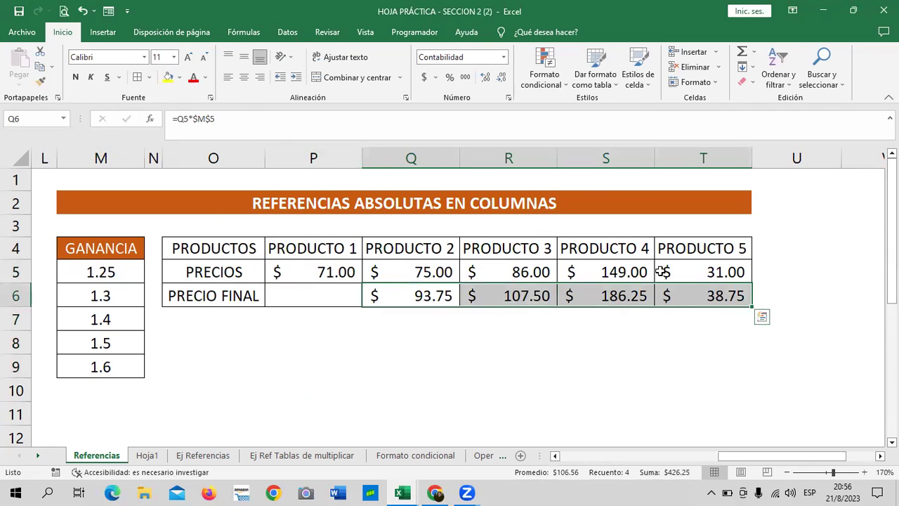
key("Delete")
left_click(583, 365)
left_click(302, 290)
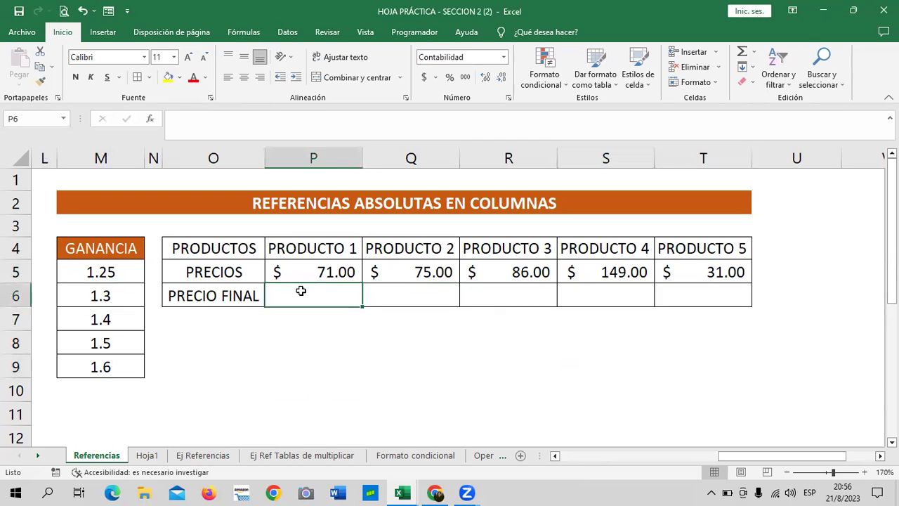
Enter =P5*M5 in P6 so PRODUCTO 1's price is multiplied by 1.25.
type("=")
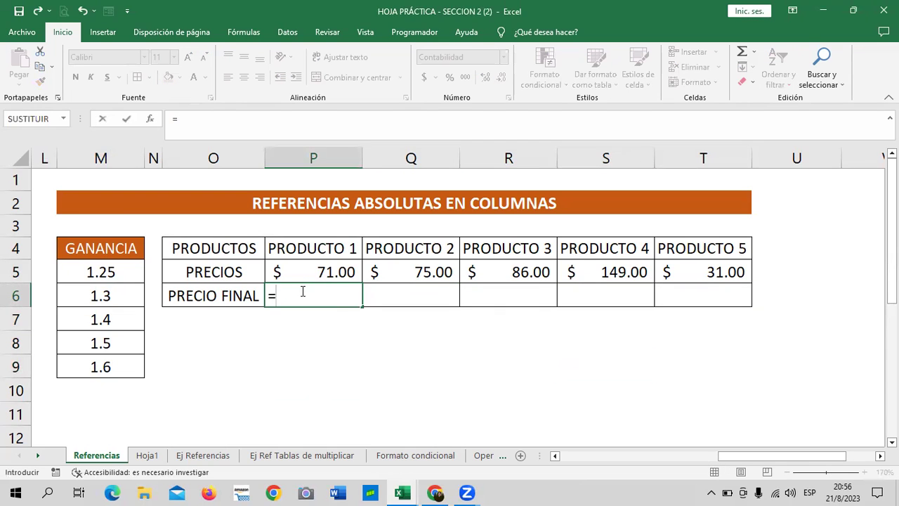
left_click(323, 269)
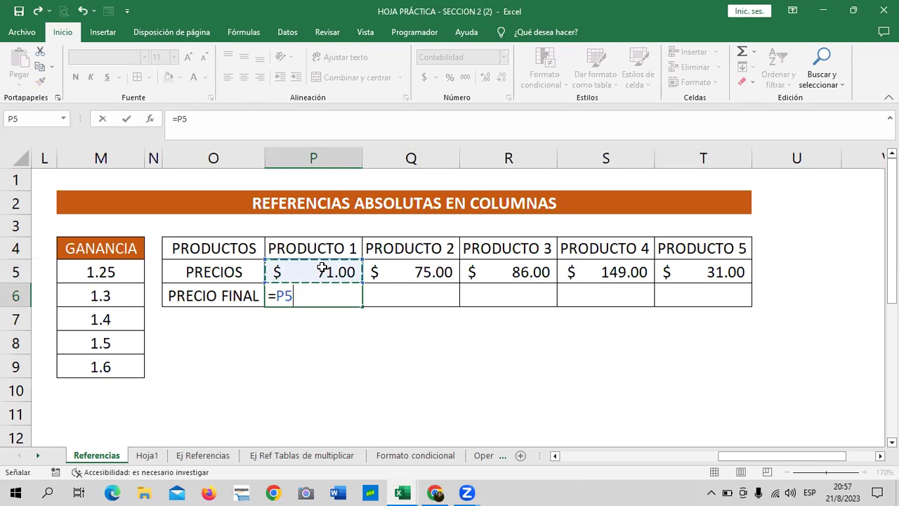
left_click(248, 119)
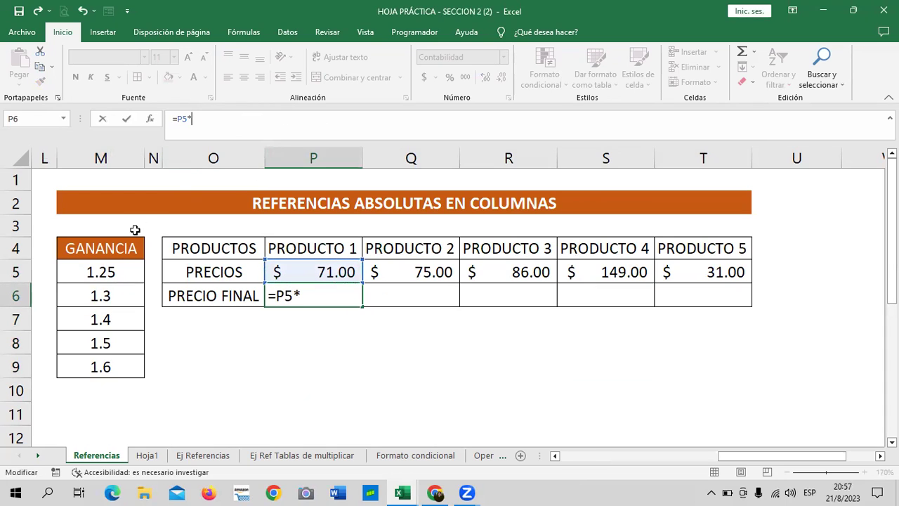
left_click(112, 271)
key("Return")
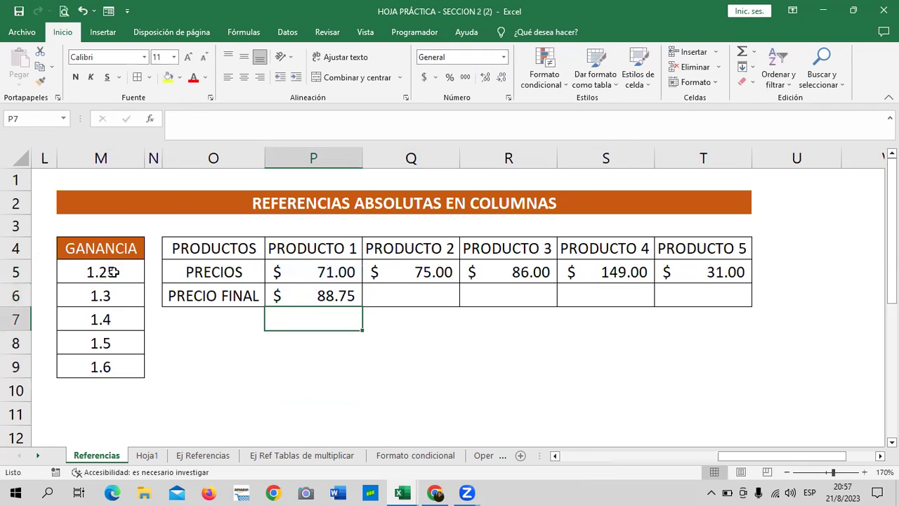
Copy the formula to Q6, then clear PRODUCTO 2's shifted formula.
left_click(299, 296)
left_click_drag(364, 307, 441, 306)
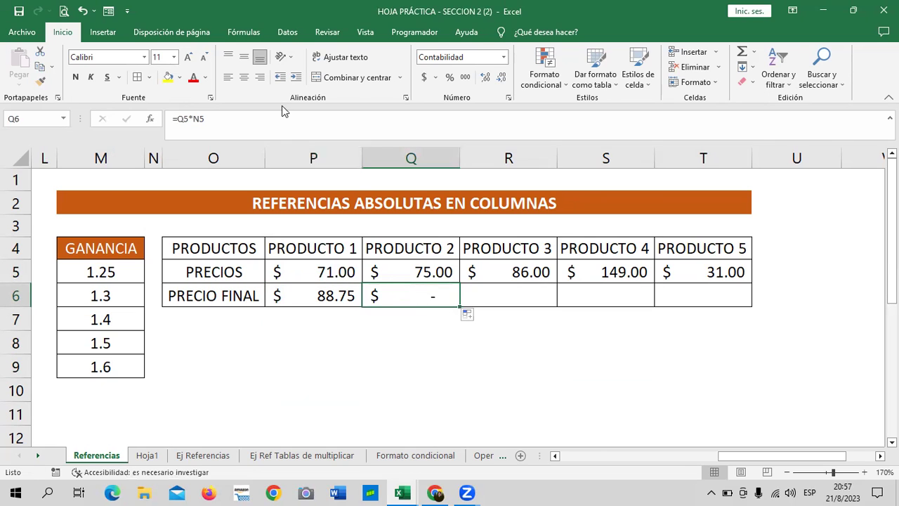
left_click(279, 125)
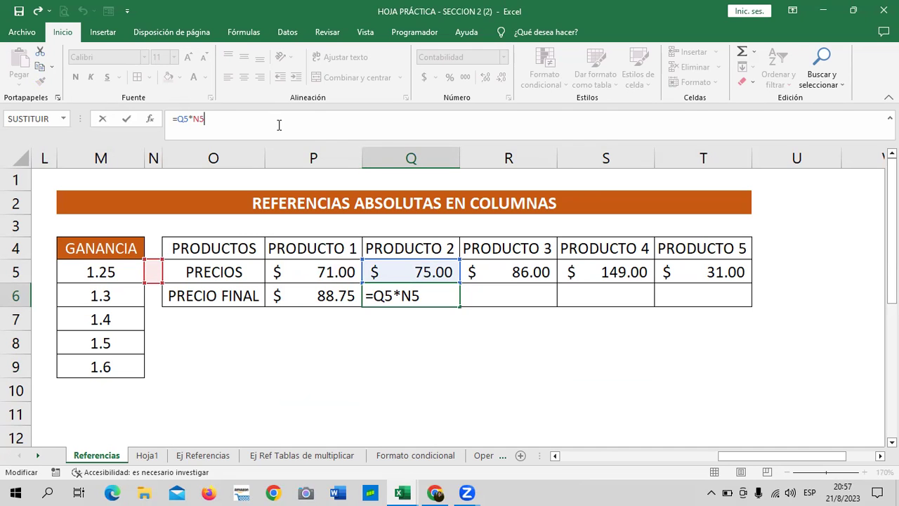
key("BackSpace")
key("BackSpace")
key("BackSpace")
key("BackSpace")
key("Return")
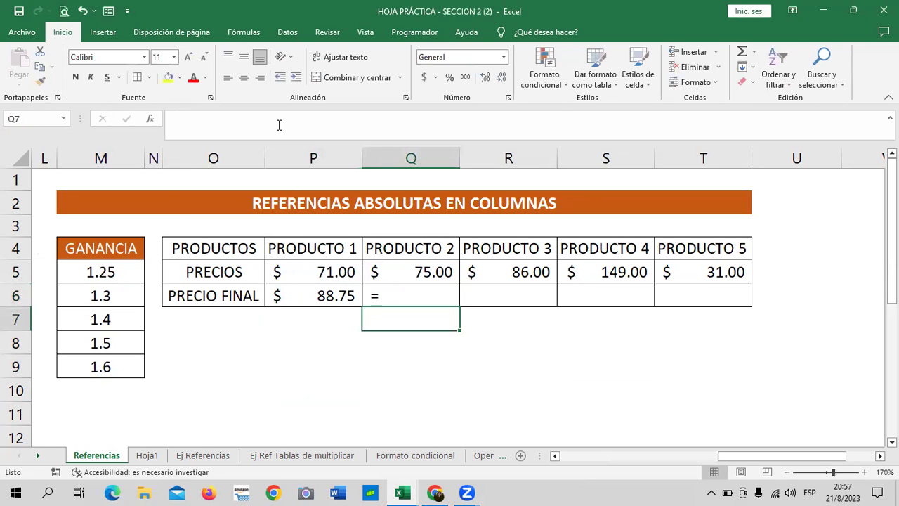
left_click(383, 298)
double_click(389, 296)
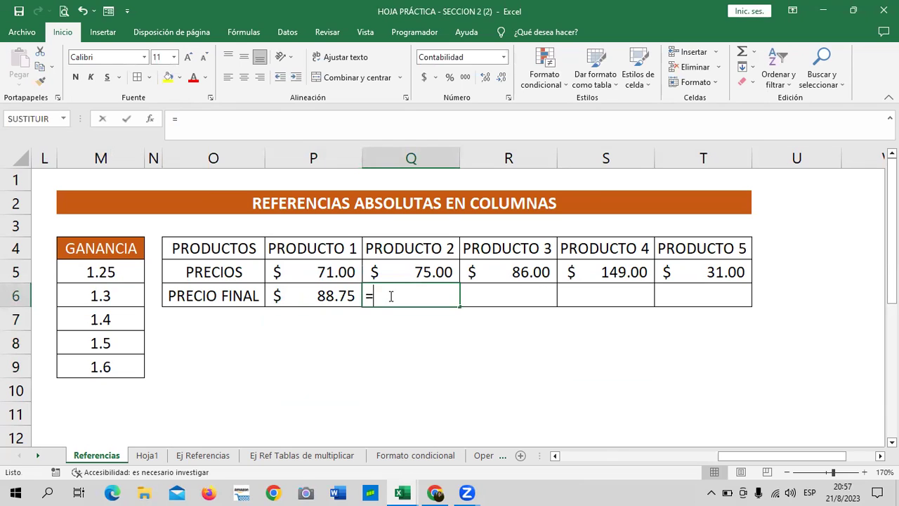
key("Escape")
left_click(391, 365)
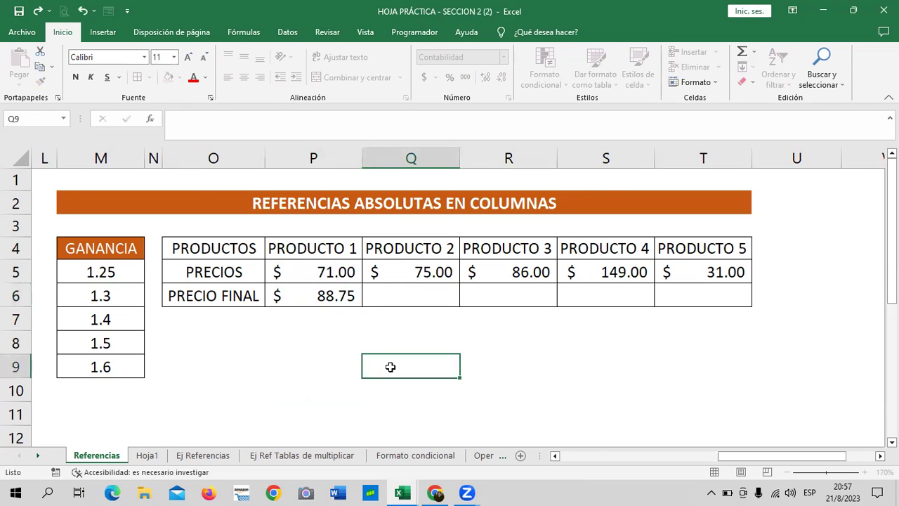
left_click(396, 291)
Enter =Q5*M6 in Q6, giving PRODUCTO 2 a final price of $97.50.
left_click(289, 131)
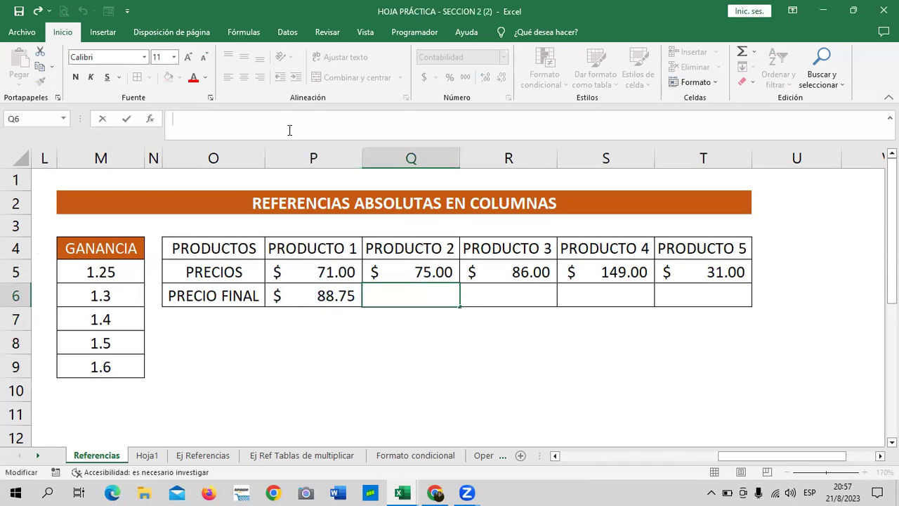
type("=")
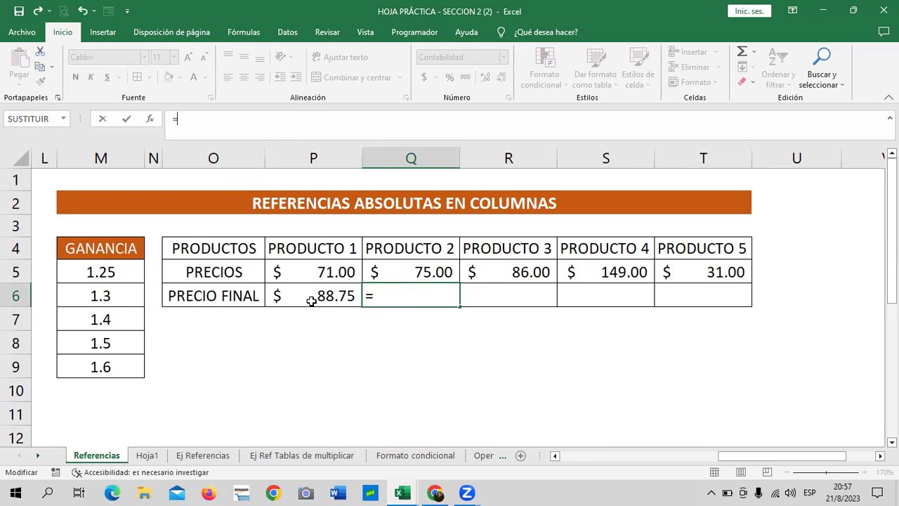
left_click(410, 267)
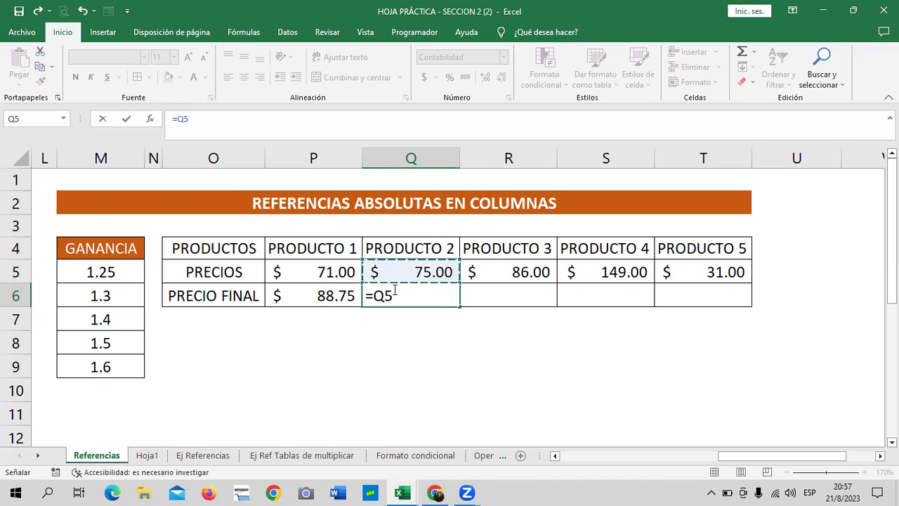
type("*")
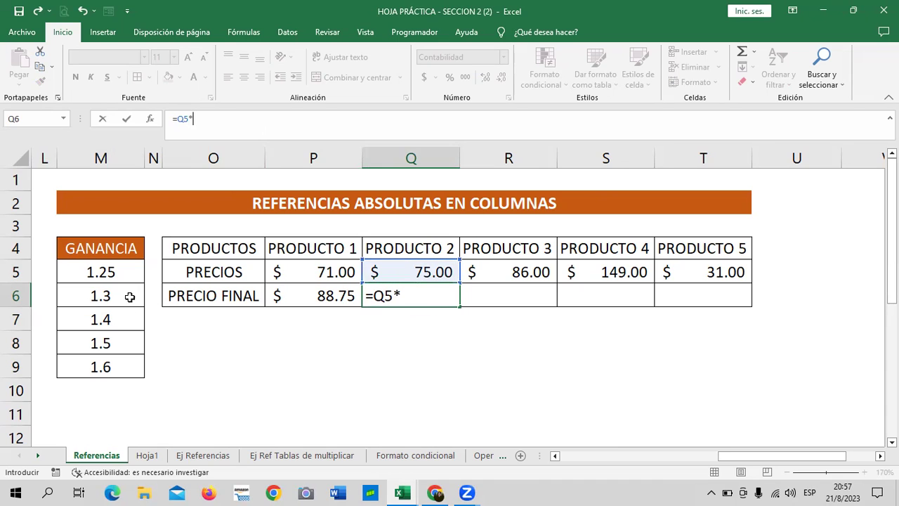
left_click(117, 294)
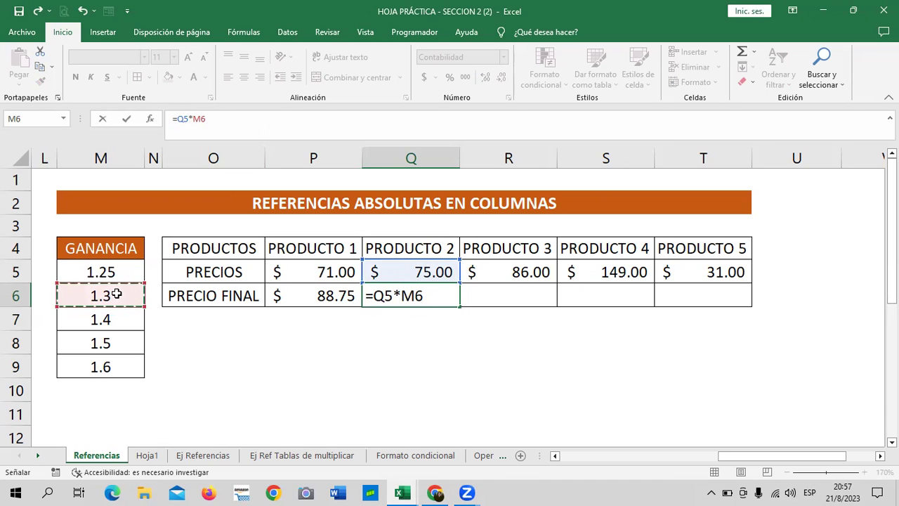
key("Return")
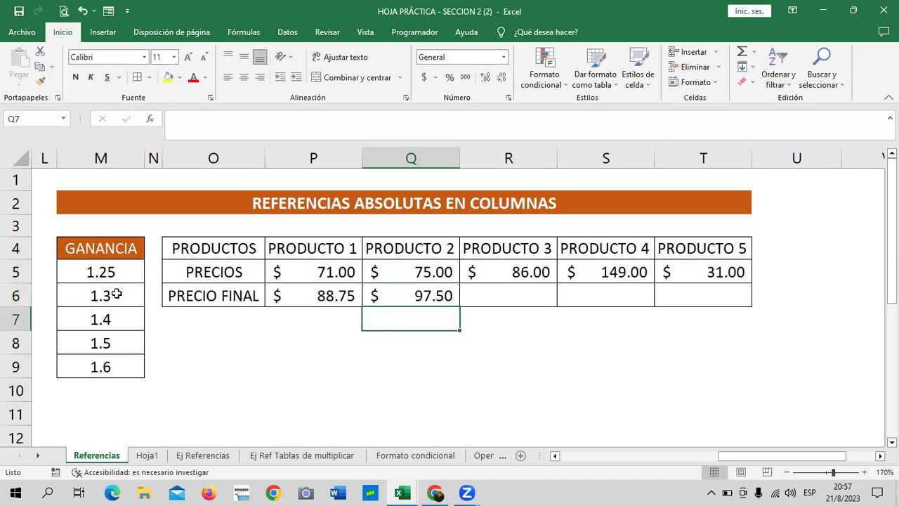
left_click(391, 296)
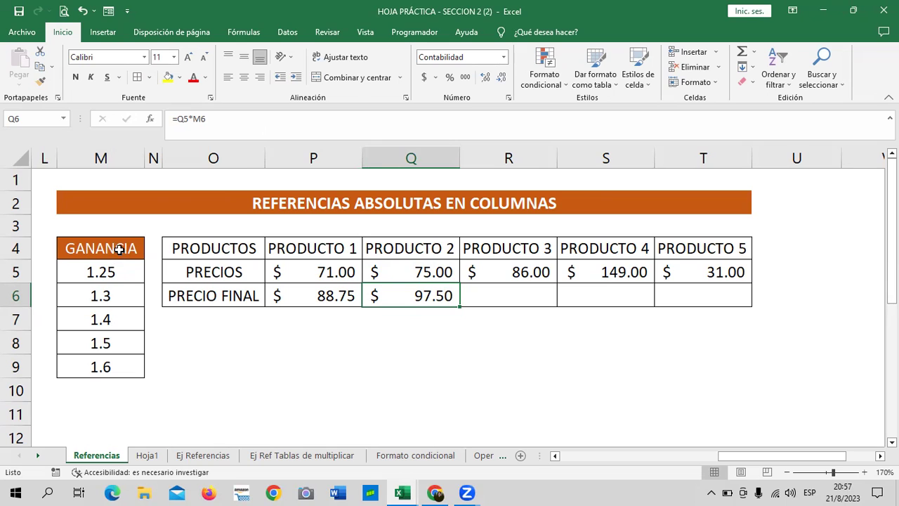
Copy M4:M9 (GANANCIA, 1.25–1.6) and paste it transposed into row 3 at O3.
left_click_drag(121, 250, 120, 366)
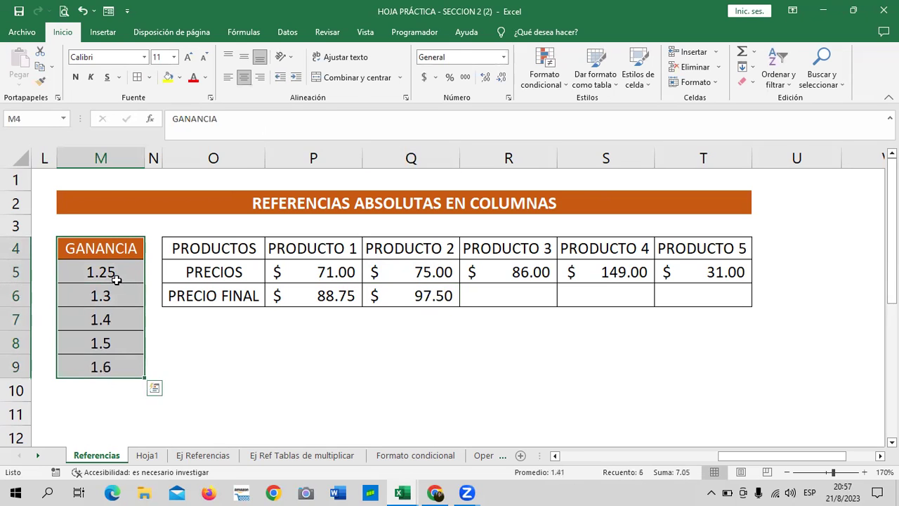
right_click(114, 274)
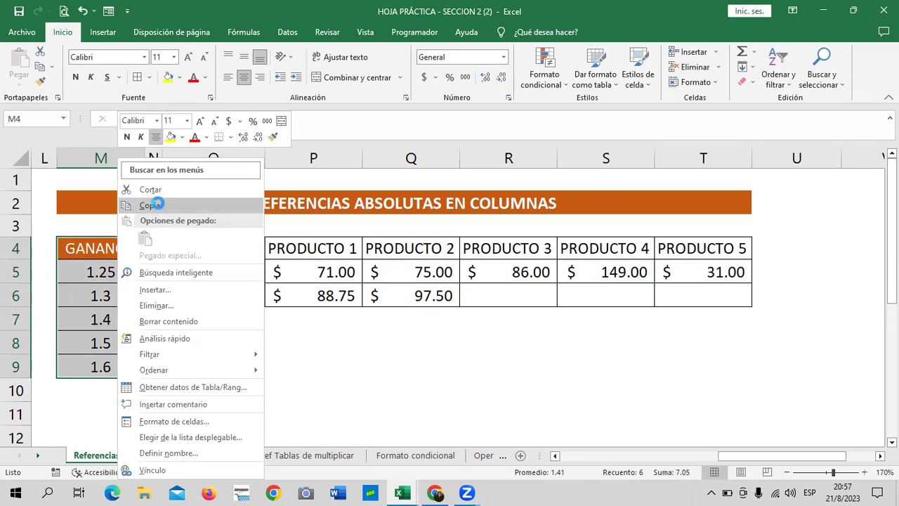
left_click(144, 204)
left_click(202, 226)
right_click(201, 225)
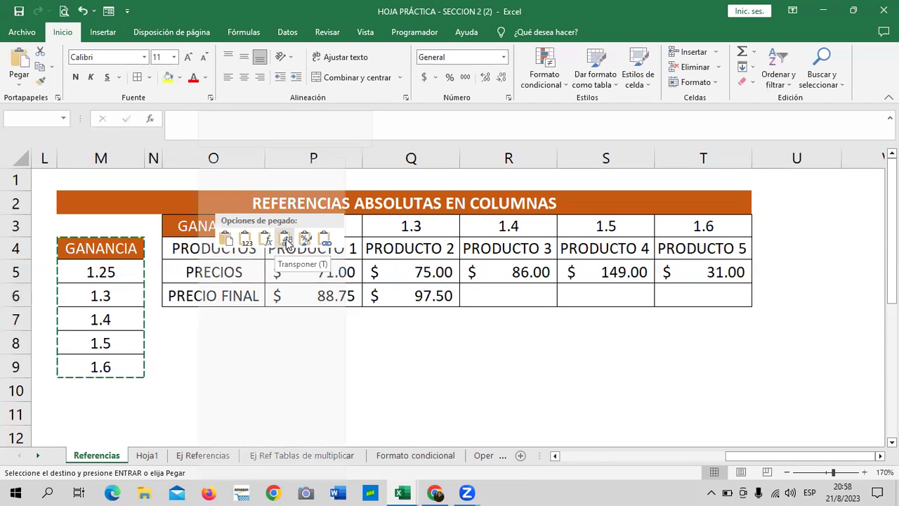
left_click(285, 239)
key("Escape")
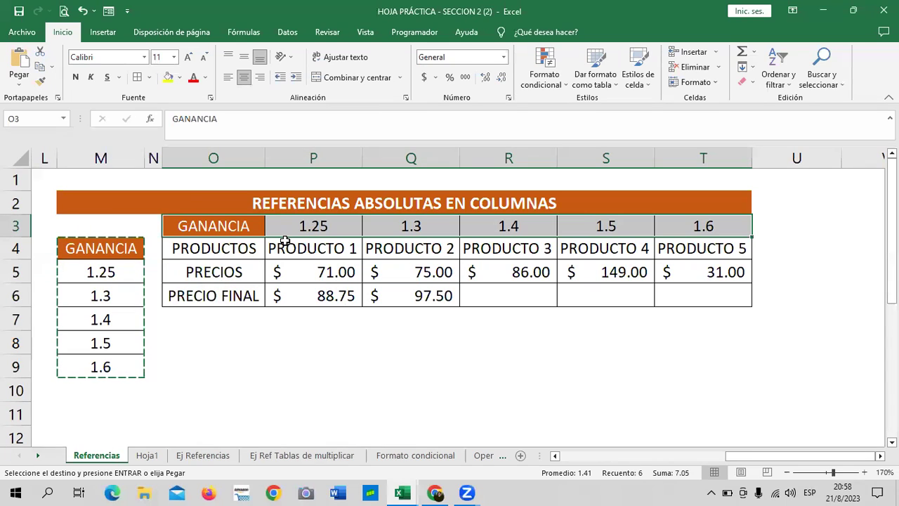
key("Escape")
left_click(322, 391)
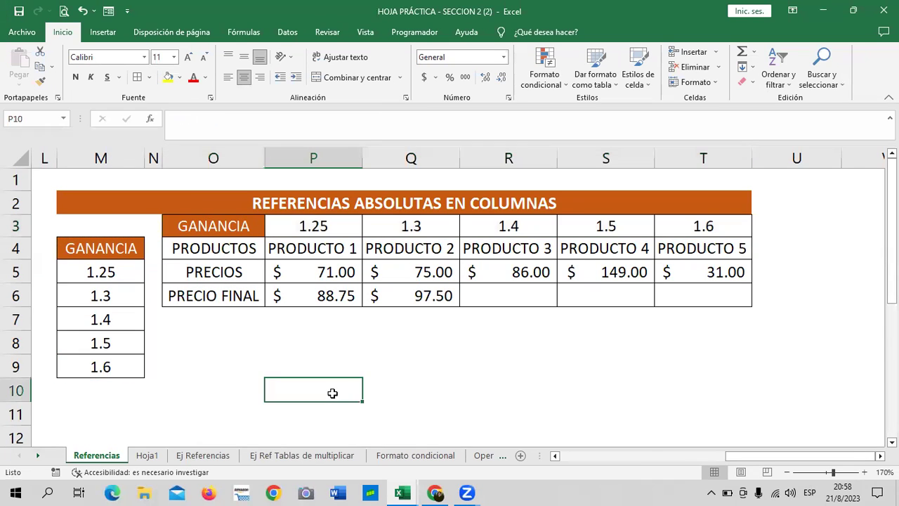
Clear P6:Q6 and enter =P5*P3 in P6 for PRODUCTO 1.
left_click_drag(312, 292, 411, 297)
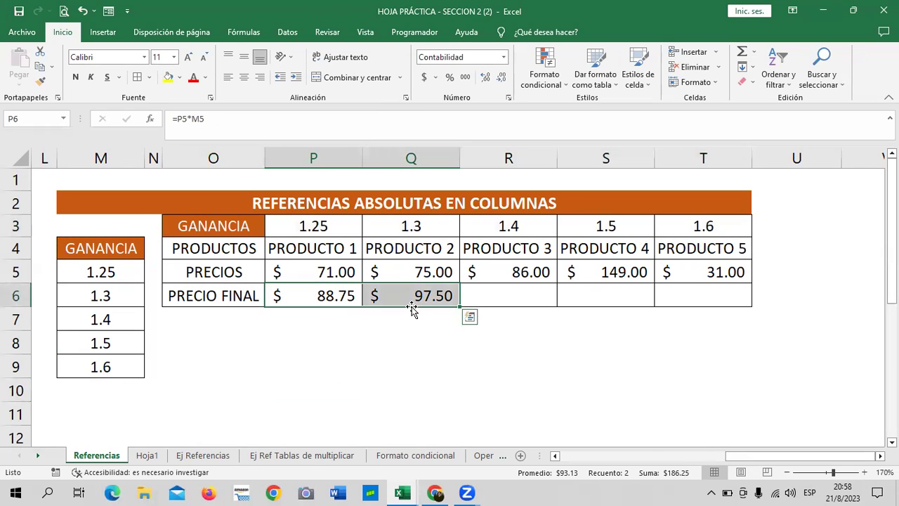
key("Delete")
left_click(411, 399)
left_click(327, 300)
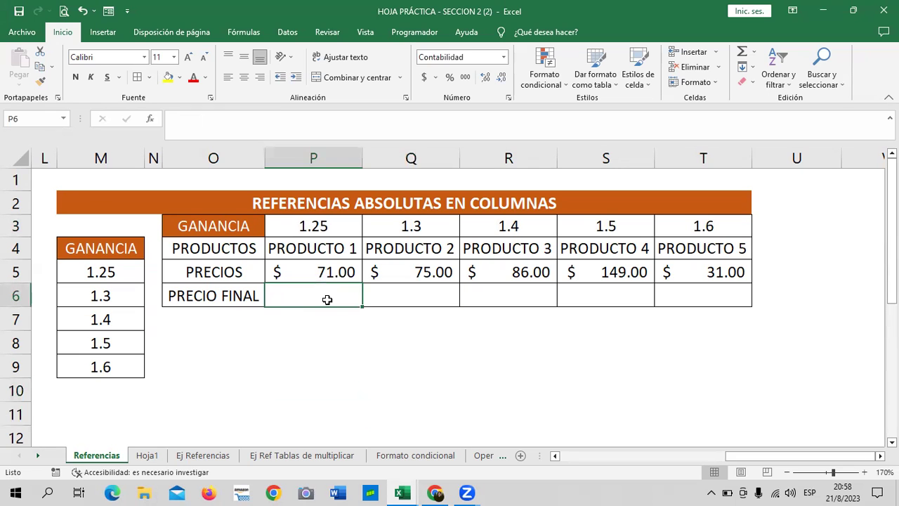
type("=")
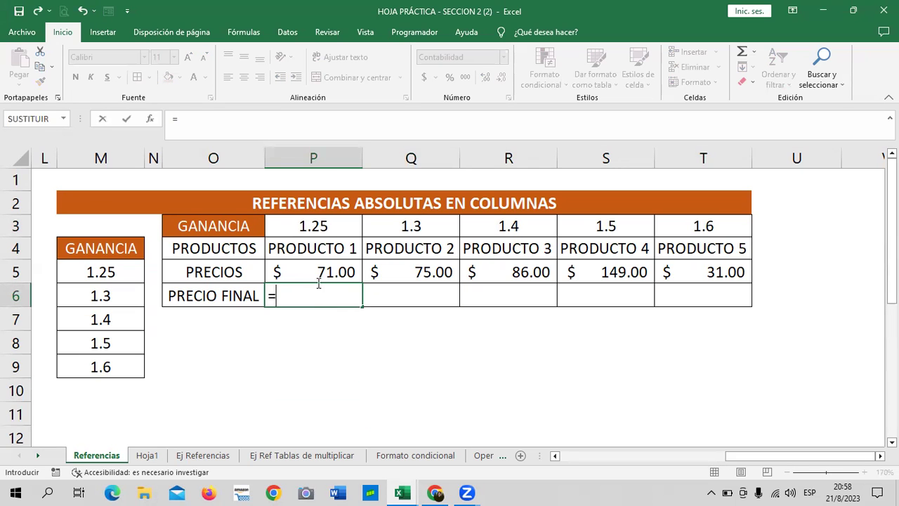
left_click(311, 271)
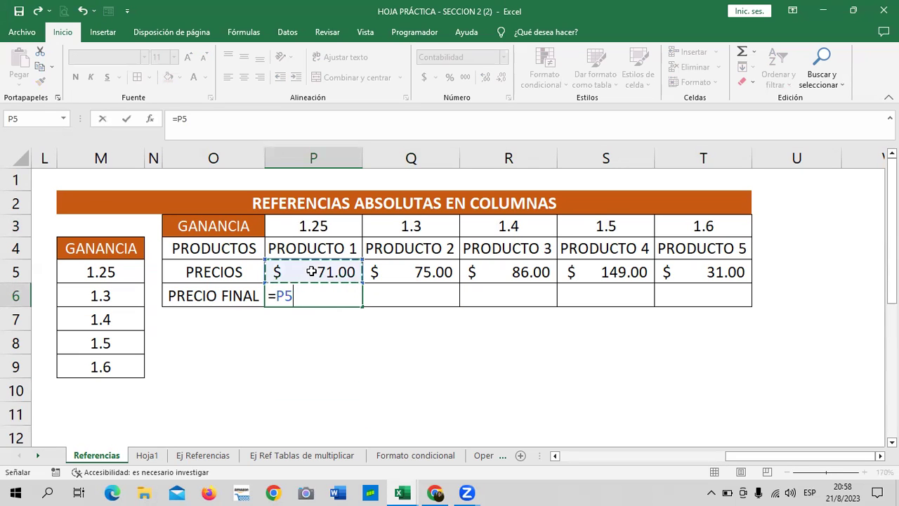
type("*")
left_click(325, 223)
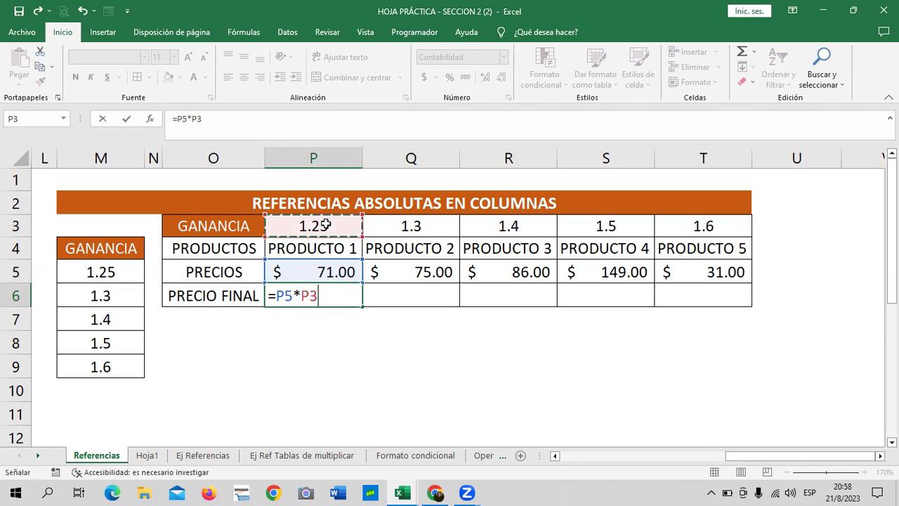
key("Return")
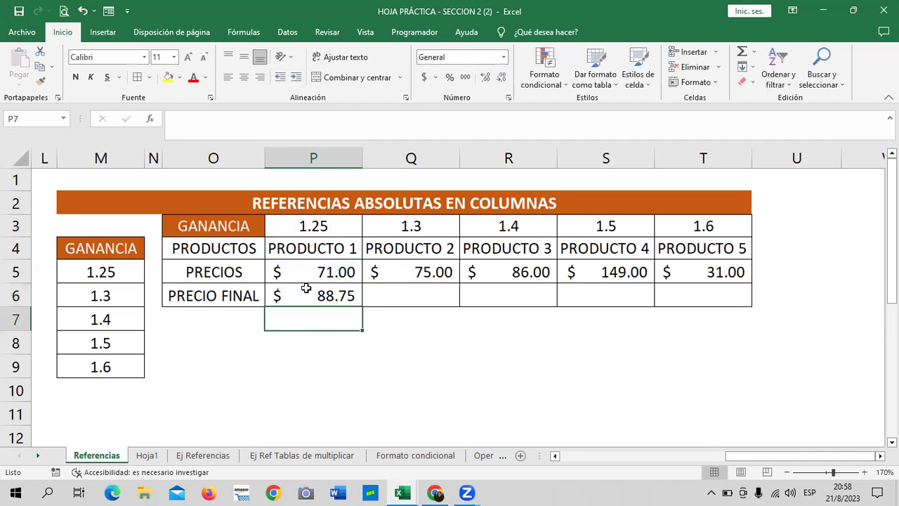
Fill the formula across to T6 and check that PRODUCTO 5 uses =T5*T3.
left_click(315, 294)
left_click_drag(364, 307, 721, 297)
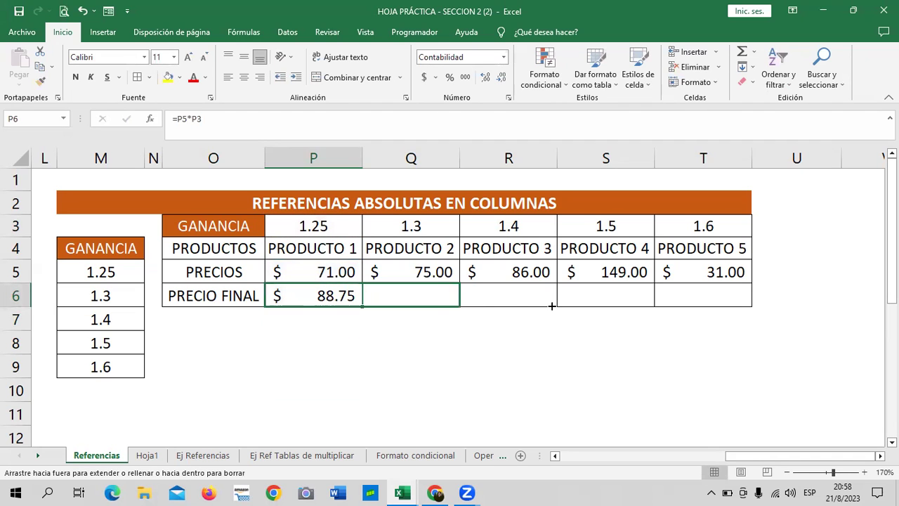
left_click(698, 338)
left_click(676, 293)
left_click(280, 119)
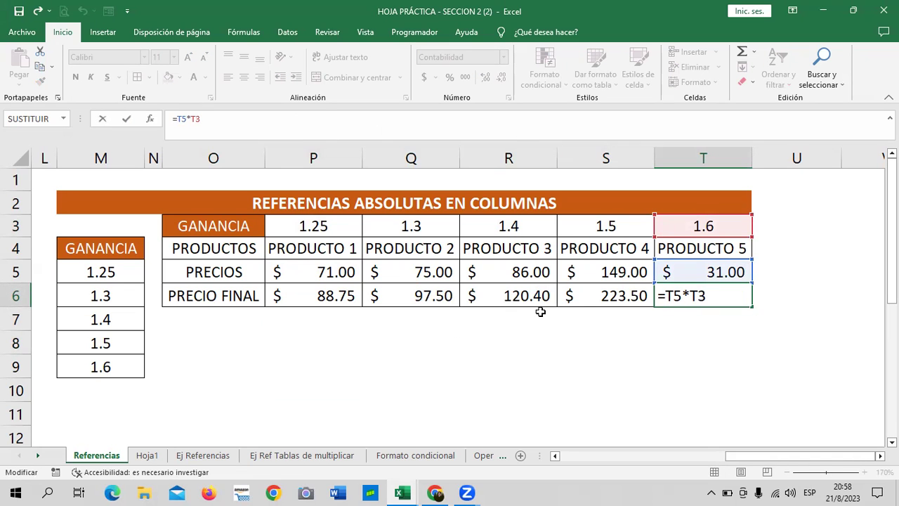
left_click_drag(730, 456, 594, 470)
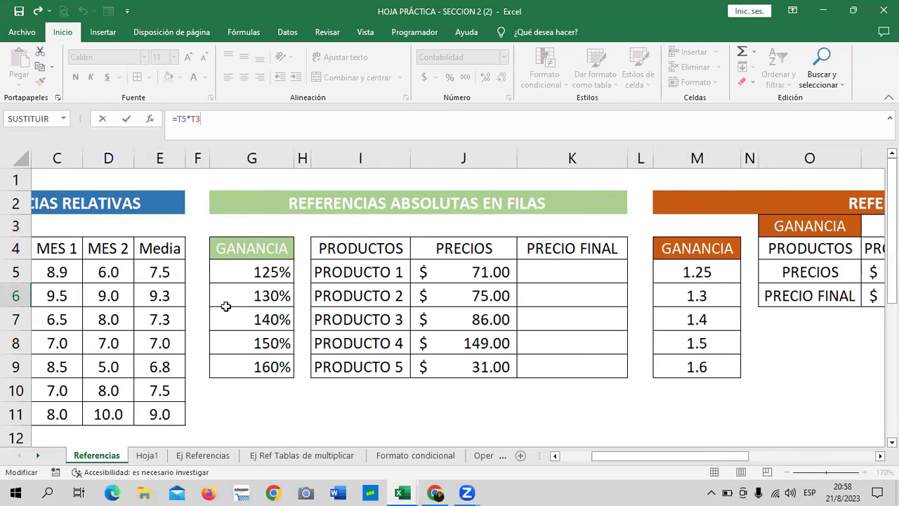
Leave T6's formula unchanged at $49.60 and scroll across to review the table.
key("Return")
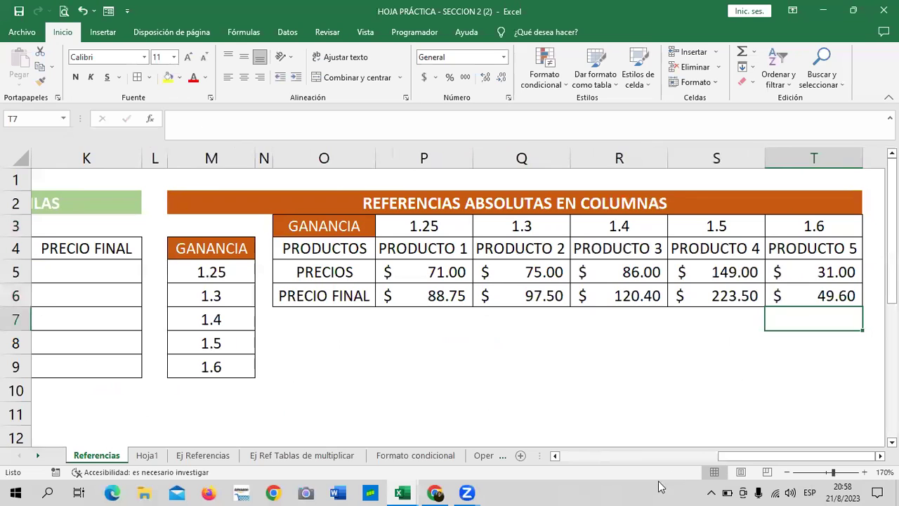
mouse_move(741, 455)
left_mouse_down()
mouse_move(632, 465)
mouse_move(558, 458)
left_mouse_up()
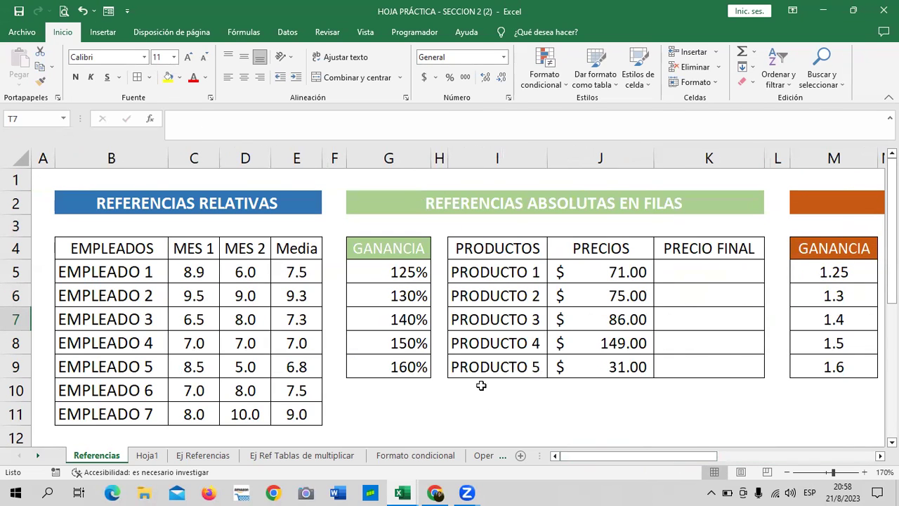
left_click_drag(593, 461, 750, 457)
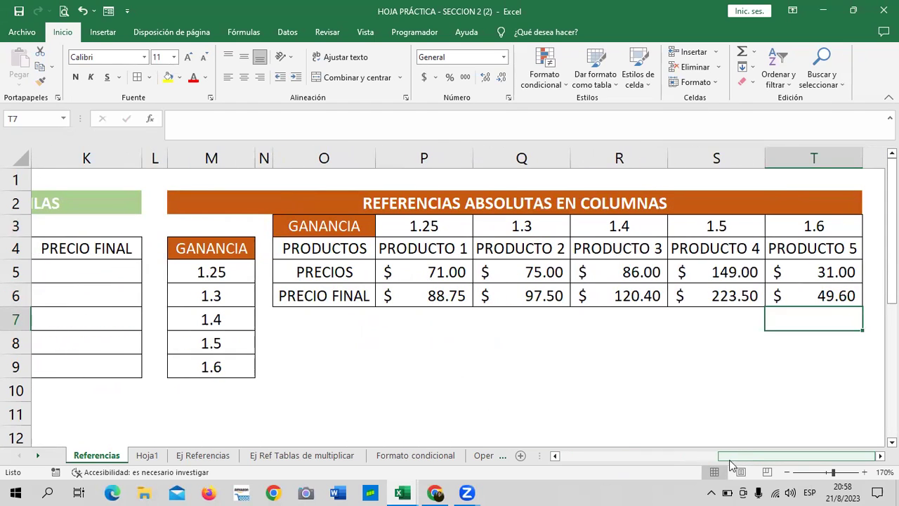
left_click_drag(753, 456, 754, 457)
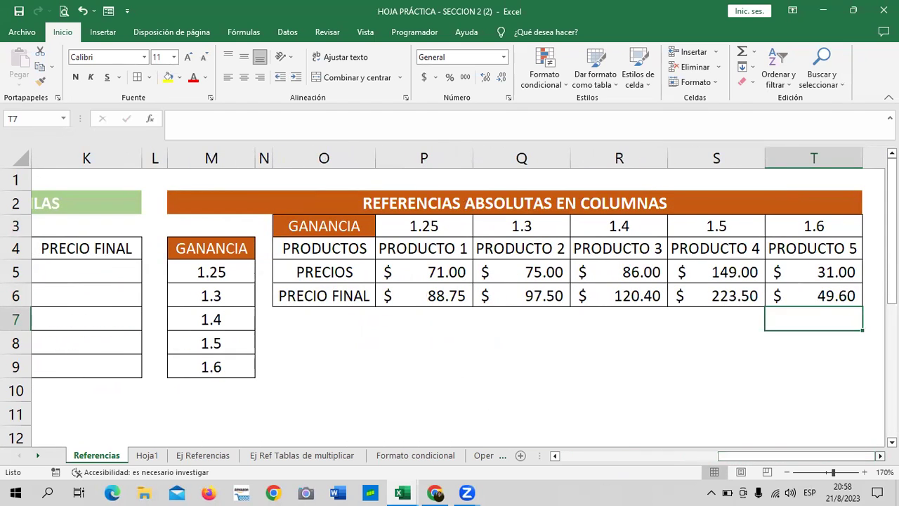
left_click(880, 456)
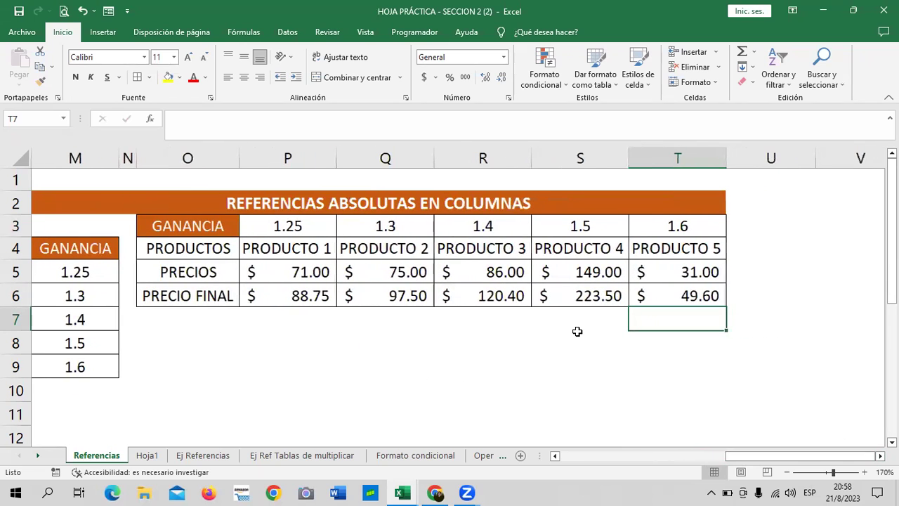
left_click(330, 265)
left_click_drag(316, 309, 301, 311)
left_click(295, 272)
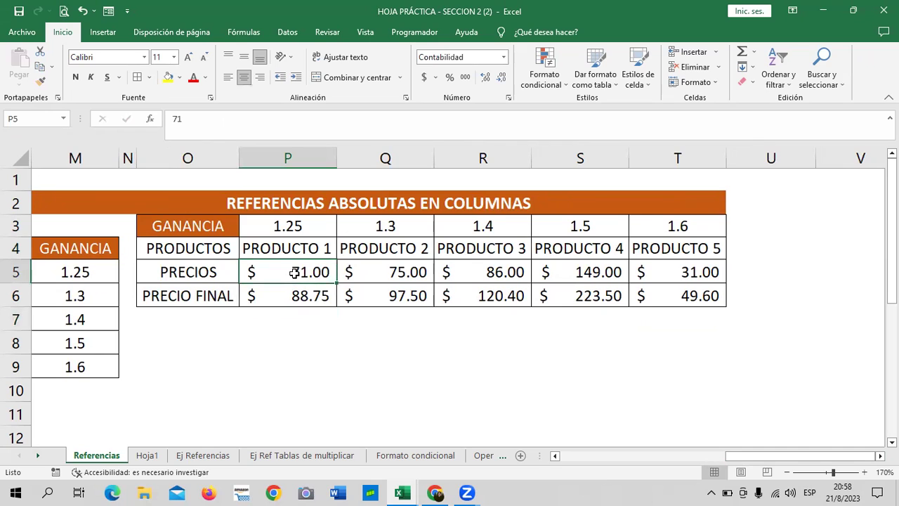
left_click(220, 234)
left_click(214, 252)
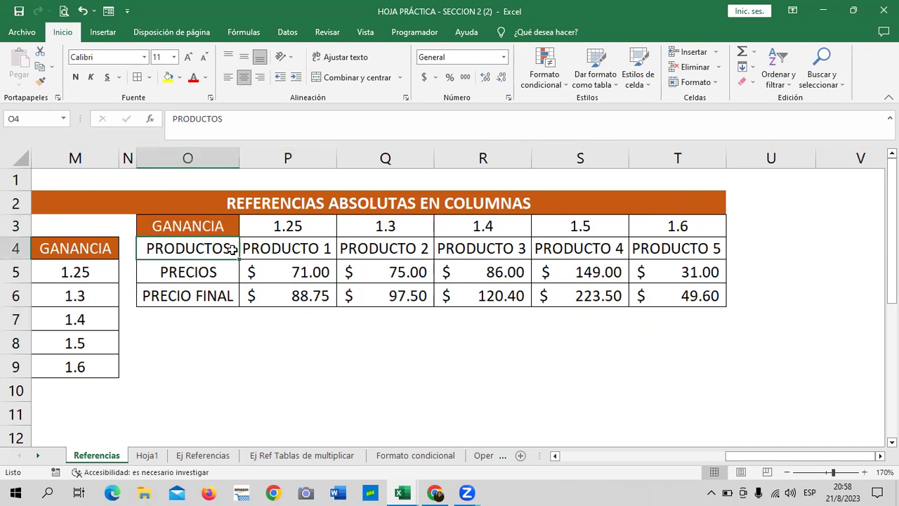
left_click(290, 251)
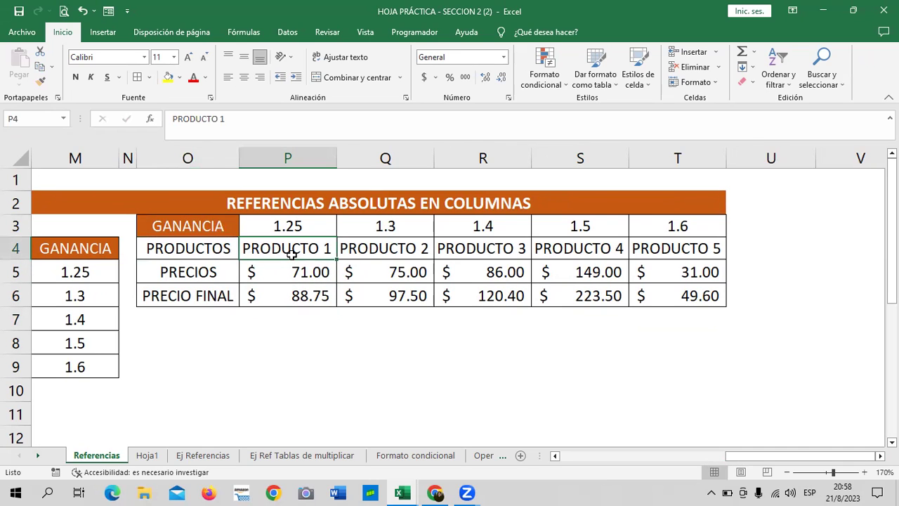
left_click(316, 296)
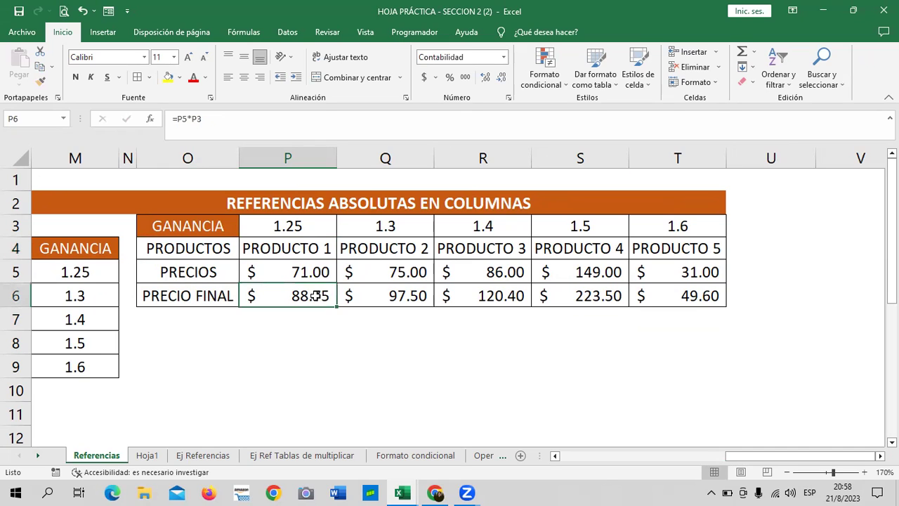
left_click(154, 326)
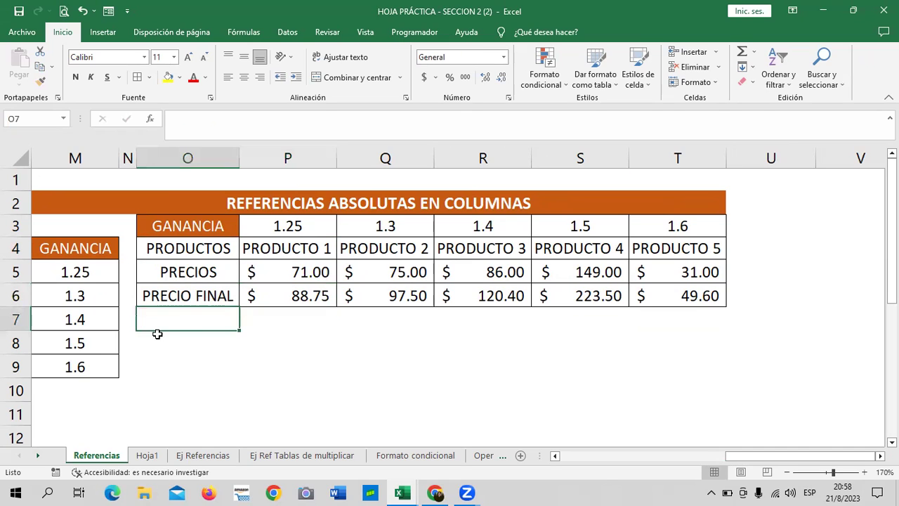
left_click(790, 234)
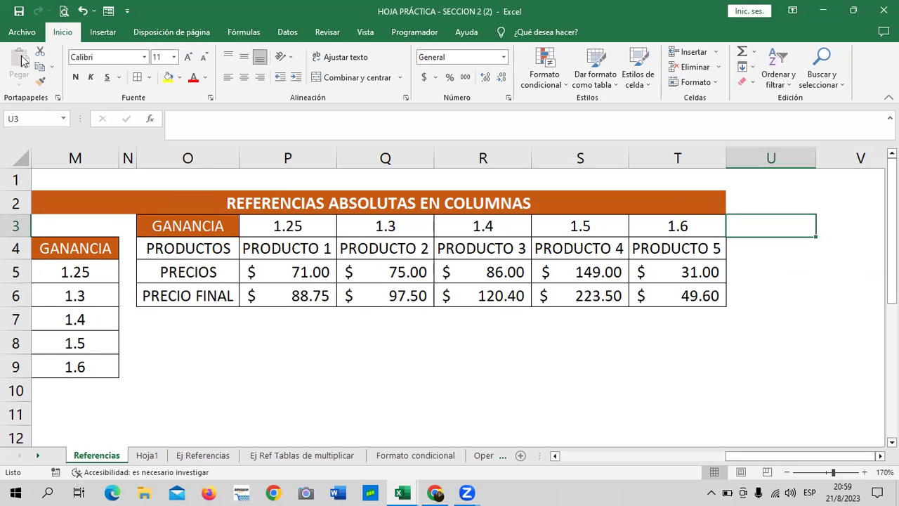
mouse_move(448, 490)
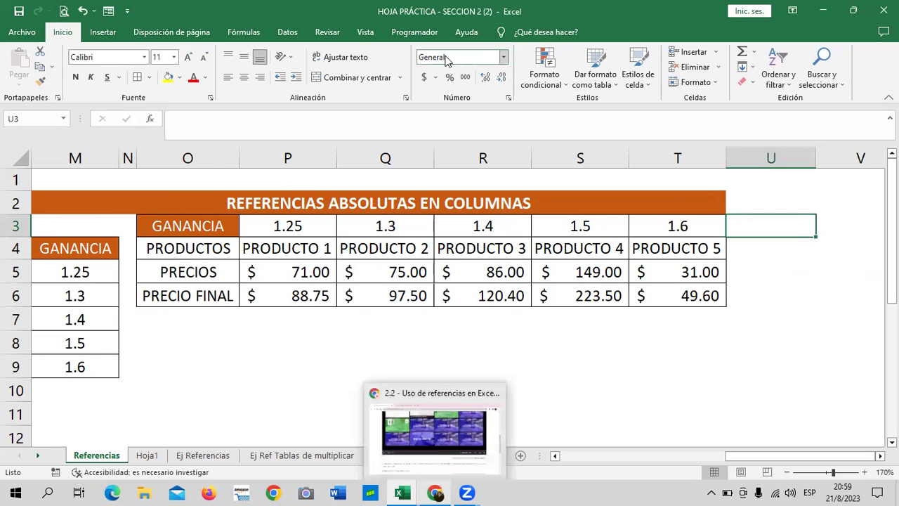
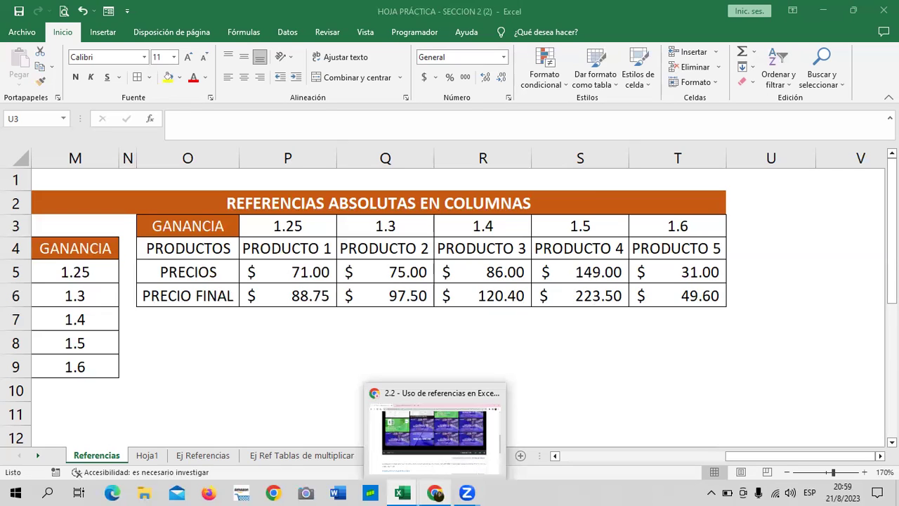
left_click(279, 296)
left_click(88, 275)
left_click(374, 293)
left_click(99, 297)
left_click(374, 299)
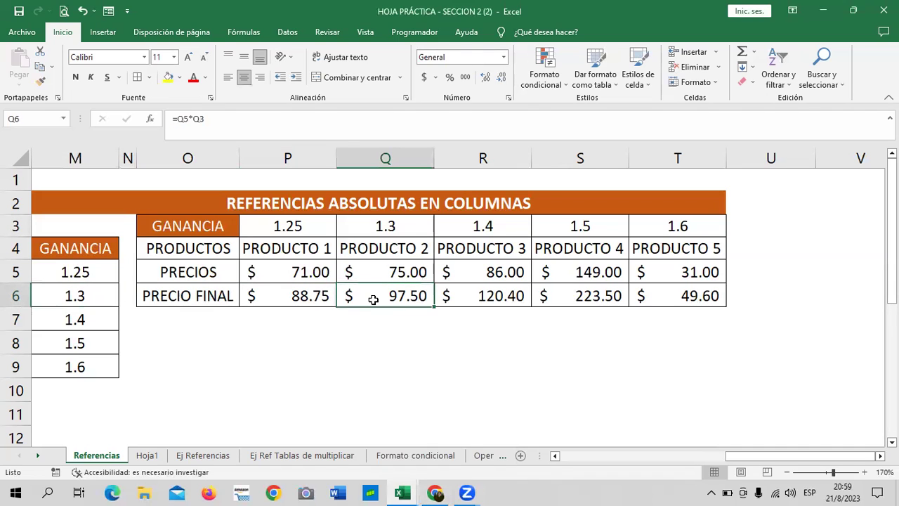